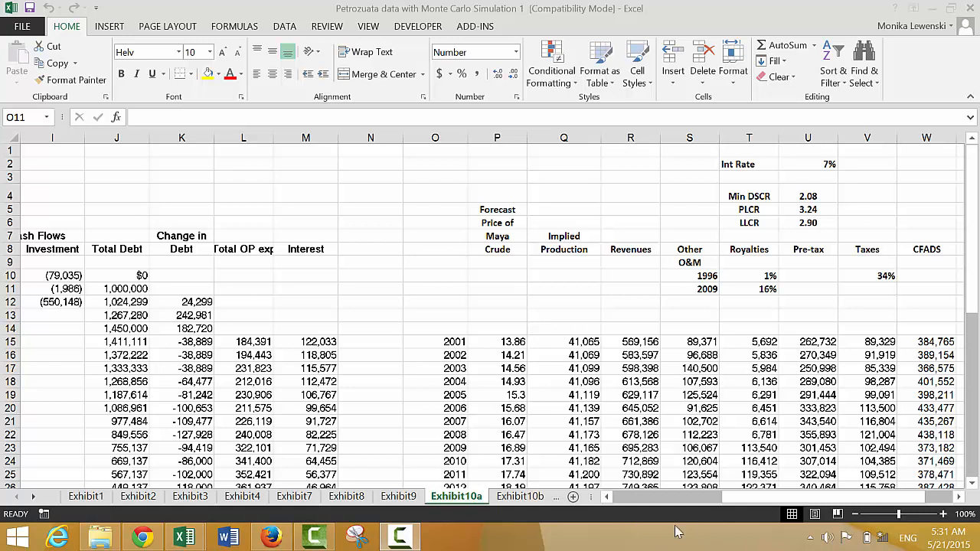
- Format the forecast Maya crude prices from P15 down as numbers with two decimals
click(516, 321)
key(Down)
key(Down)
key(Down)
key(Down)
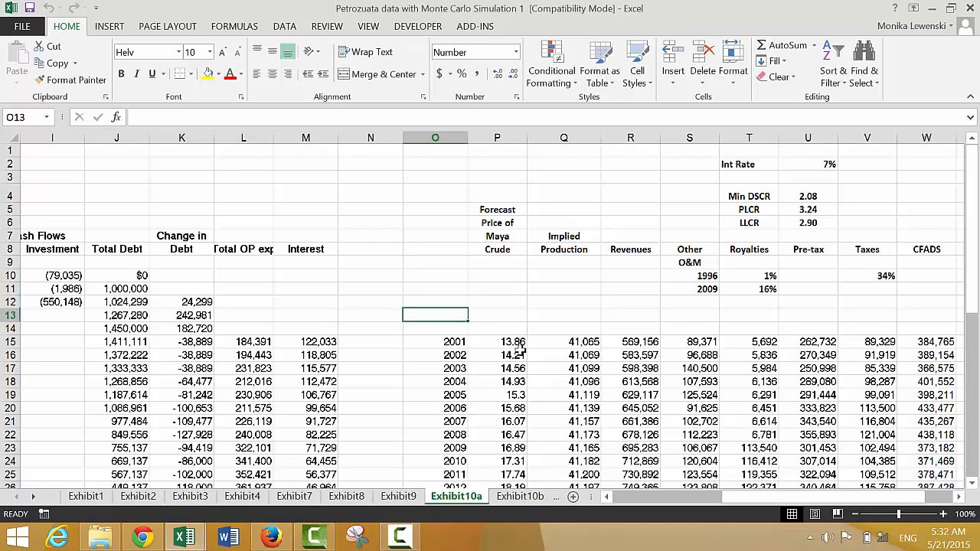
key(Right)
key(ctrl+shift+Down)
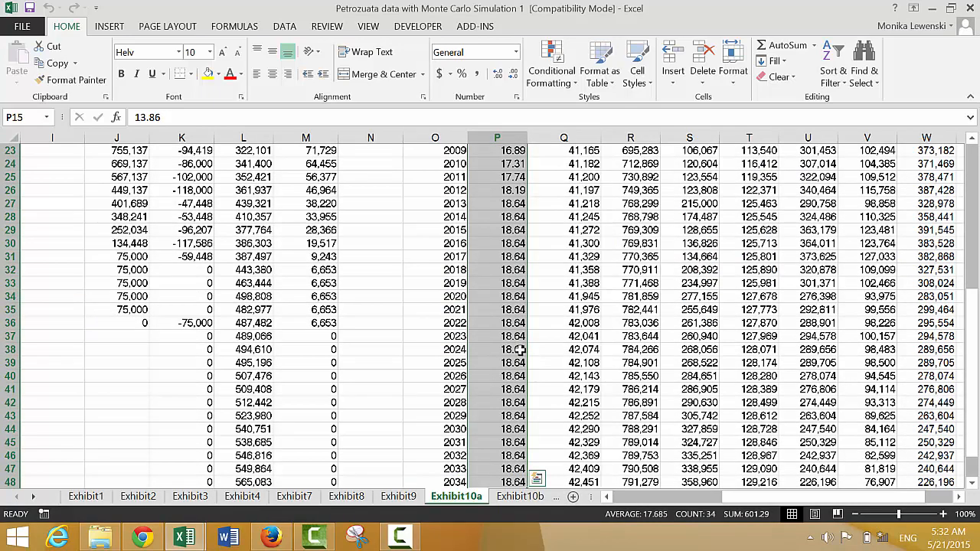
key(Up)
key(Up)
key(Up)
key(Right)
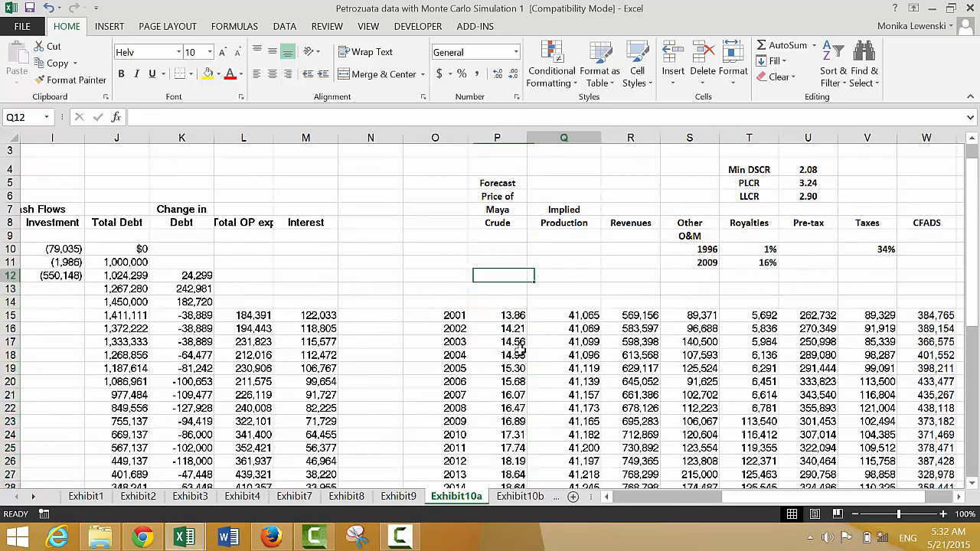
- Color the hard-coded input values on the Exhibit10a sheet blue
key(Right)
key(Down)
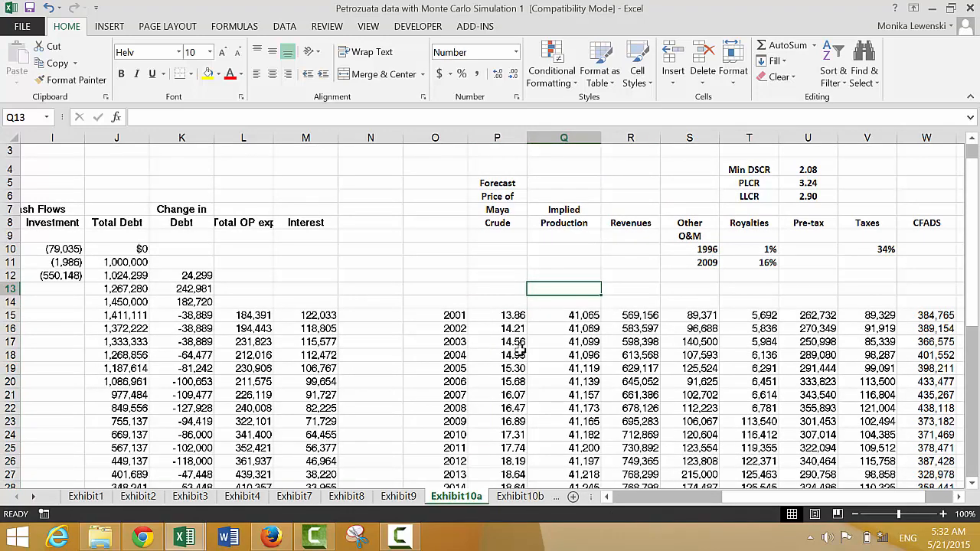
key(ctrl+shift+c)
key(Left)
key(Left)
key(Left)
key(Left)
key(Left)
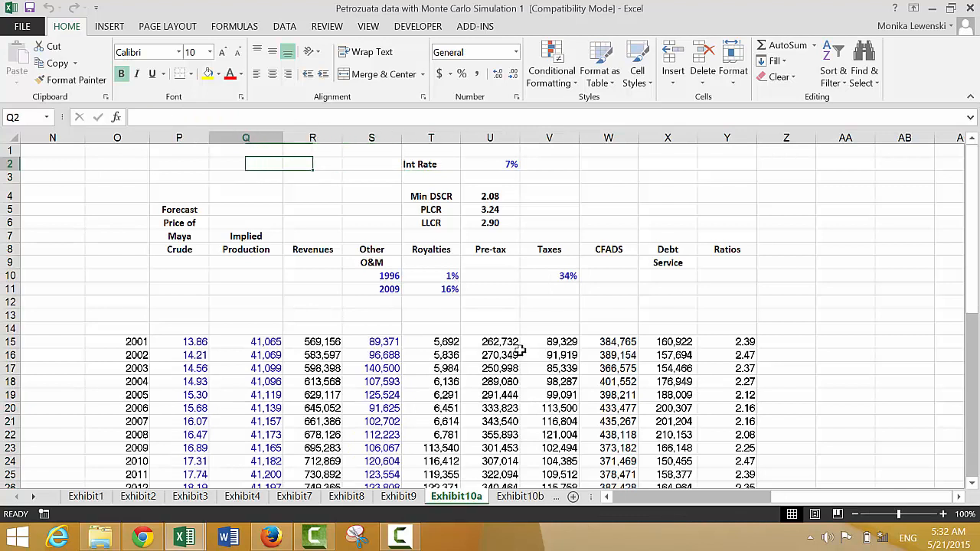
- Insert a new blank column between the forecast crude price and Implied Production columns
key(Down)
key(Down)
key(Down)
key(Down)
key(Down)
key(Down)
key(Down)
key(Down)
key(Down)
key(Down)
key(Down)
key(Down)
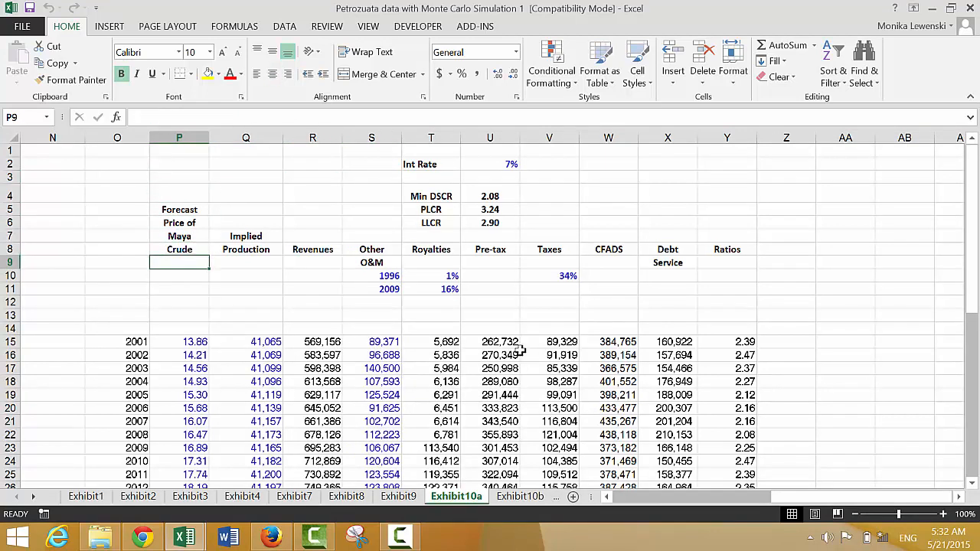
key(Down)
key(Right)
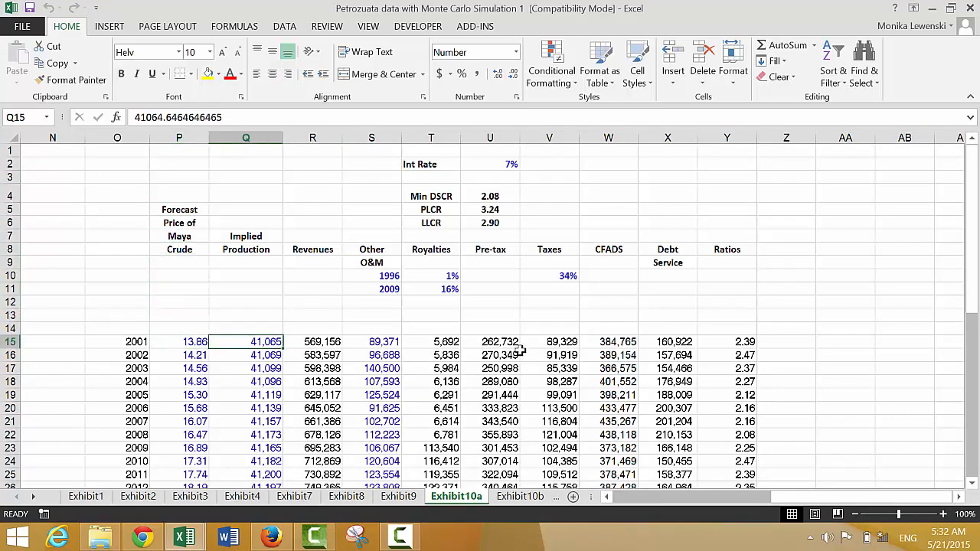
key(ctrl+space)
key(ctrl+shift+plus)
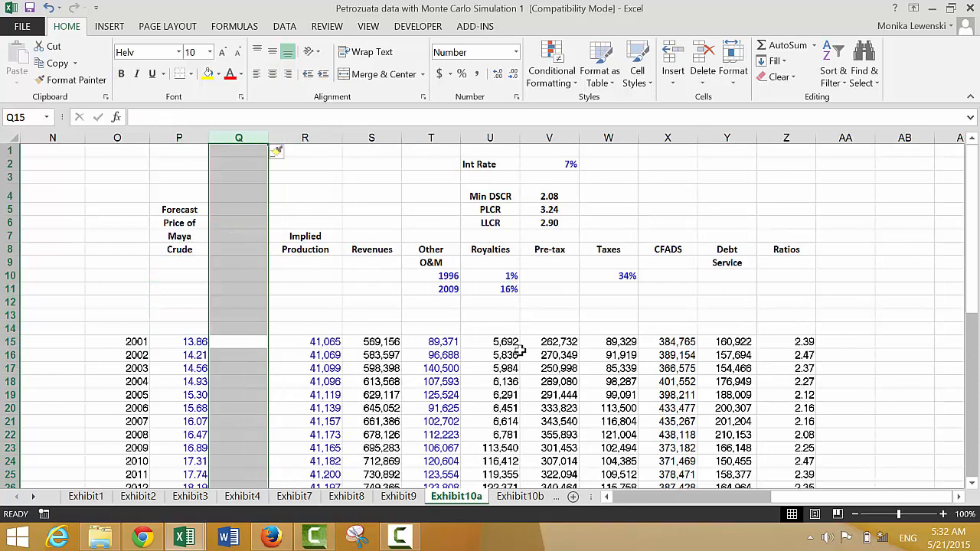
- Enter the label "Start Price" in P10, below the forecast crude price heading
key(Up)
key(Up)
key(Up)
key(Up)
key(Up)
key(Left)
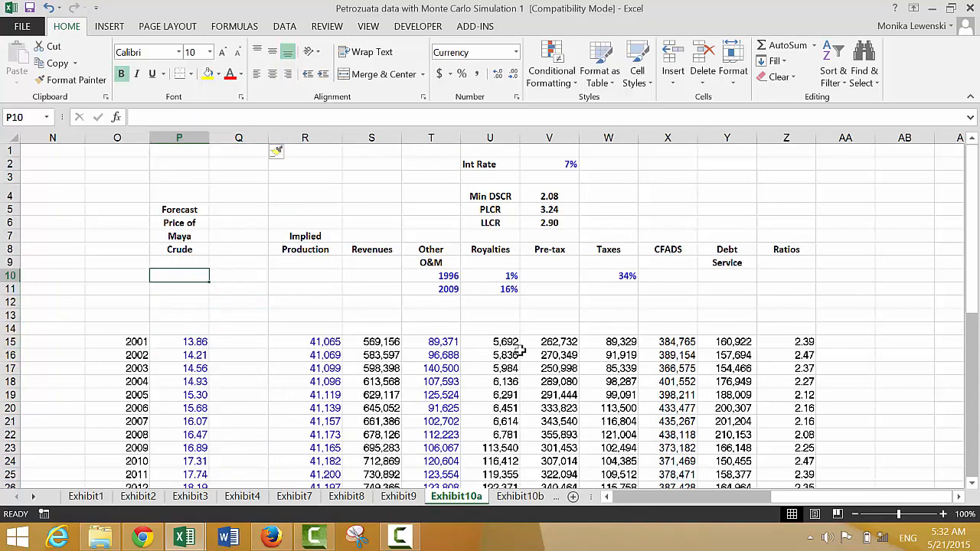
text(Star)
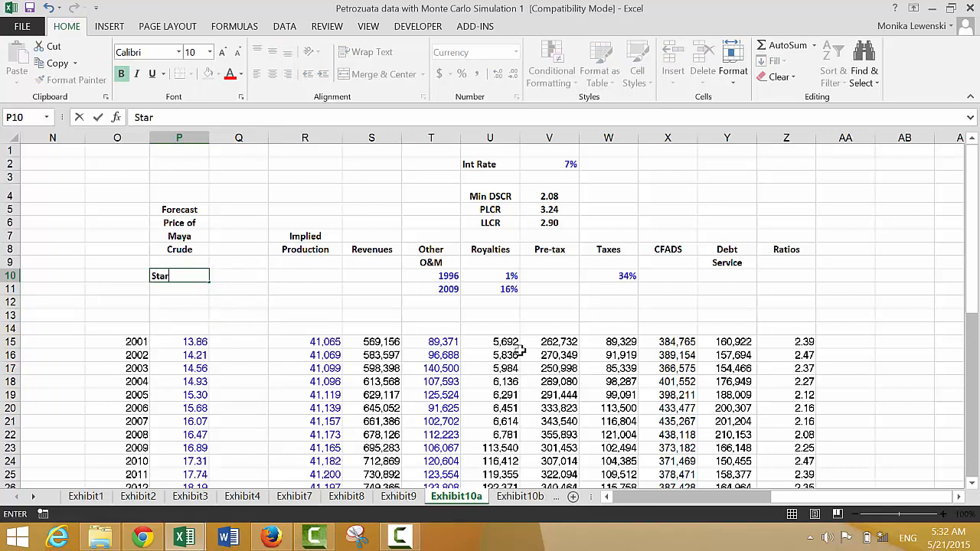
text(t Price)
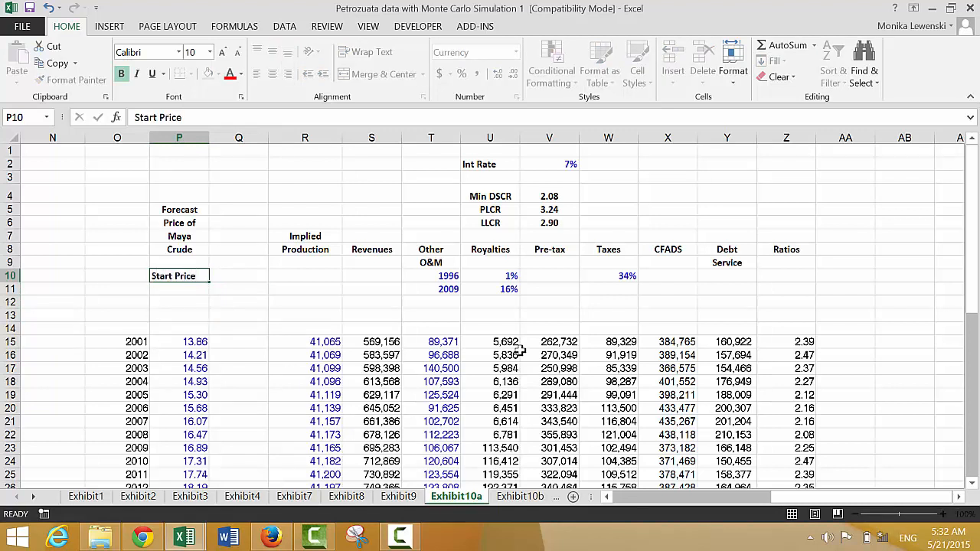
- Enter 12.5 as the start price in Q10 and format it as a number with two decimals
key(Return)
key(Up)
key(Right)
text(12.5)
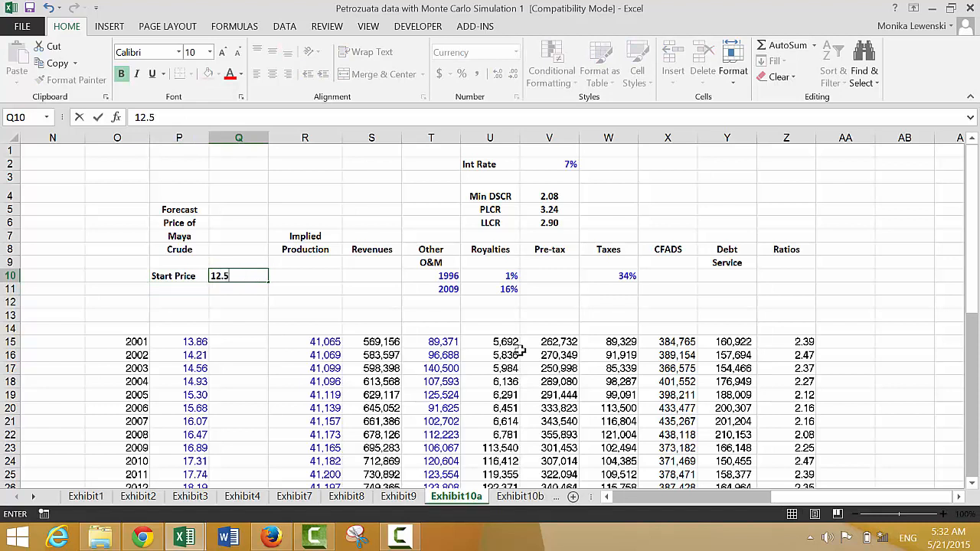
key(Return)
key(Left)
key(Up)
key(Right)
key(ctrl+shift+1)
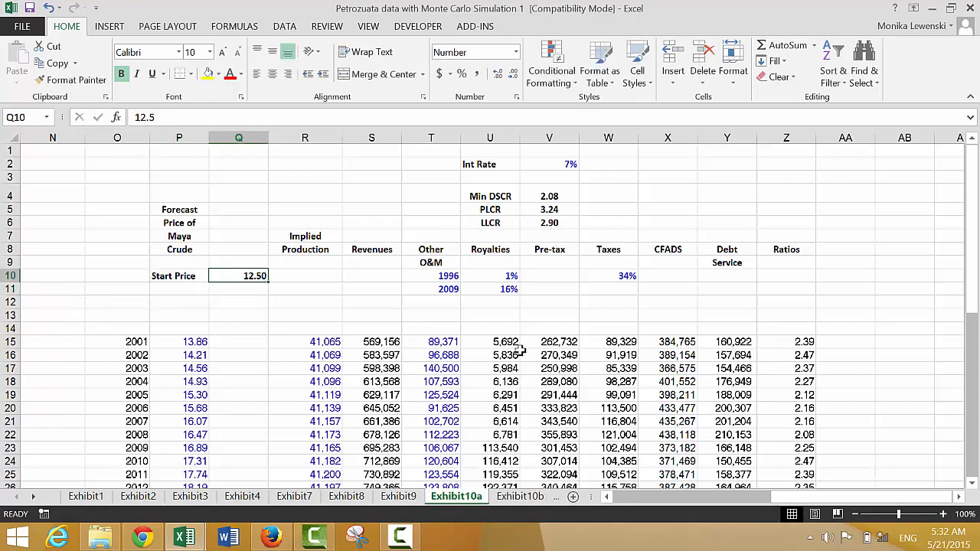
- Label P11 "Volatility" and enter 20% next to it in Q11
key(Left)
key(Down)
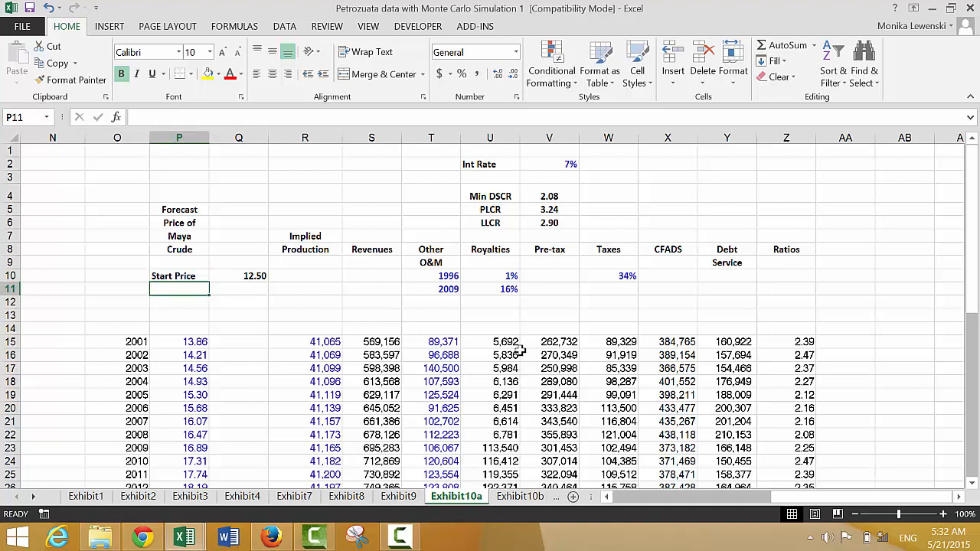
text(Vola)
key(BackSpace)
key(BackSpace)
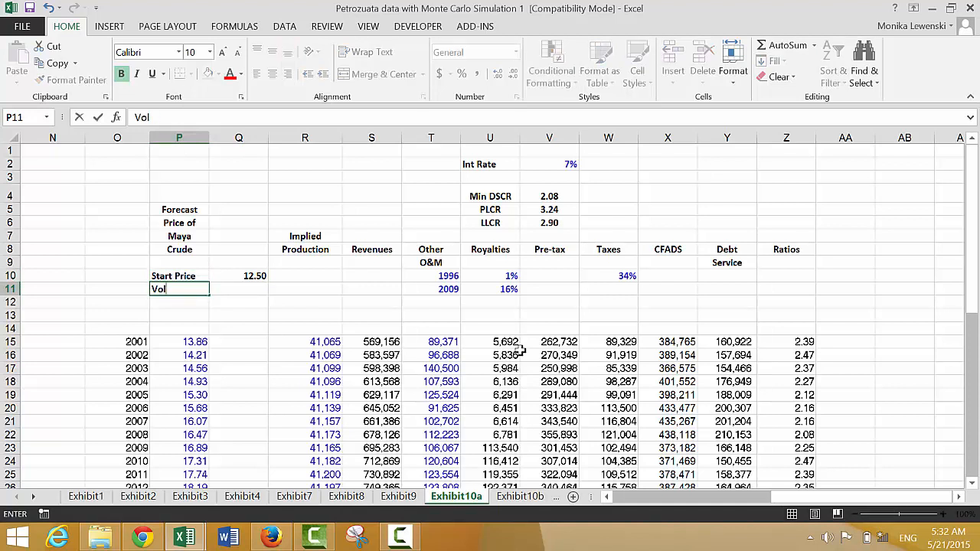
text(atility)
key(Return)
key(Up)
key(Right)
text(2)
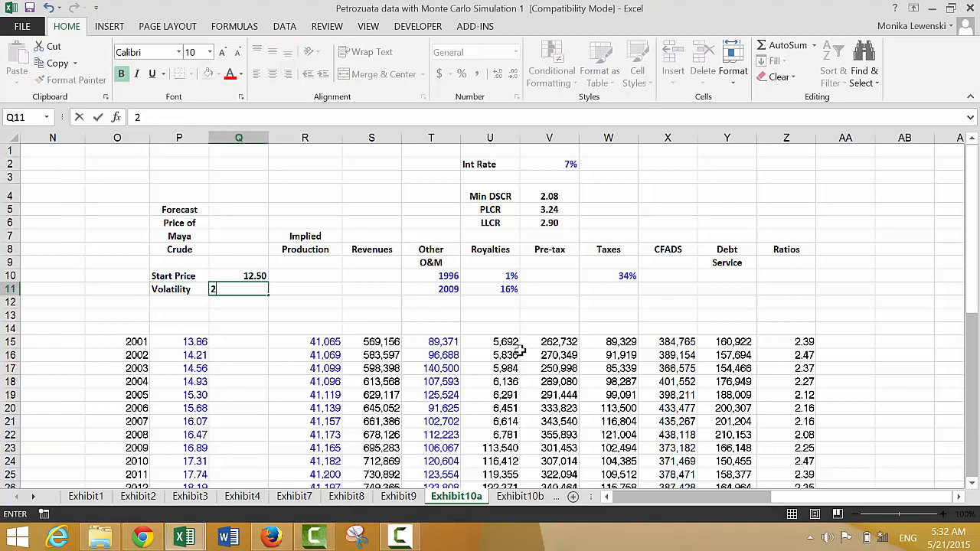
text(0%)
key(Return)
- Enter the label "Growth" in P12
key(Left)
text(G)
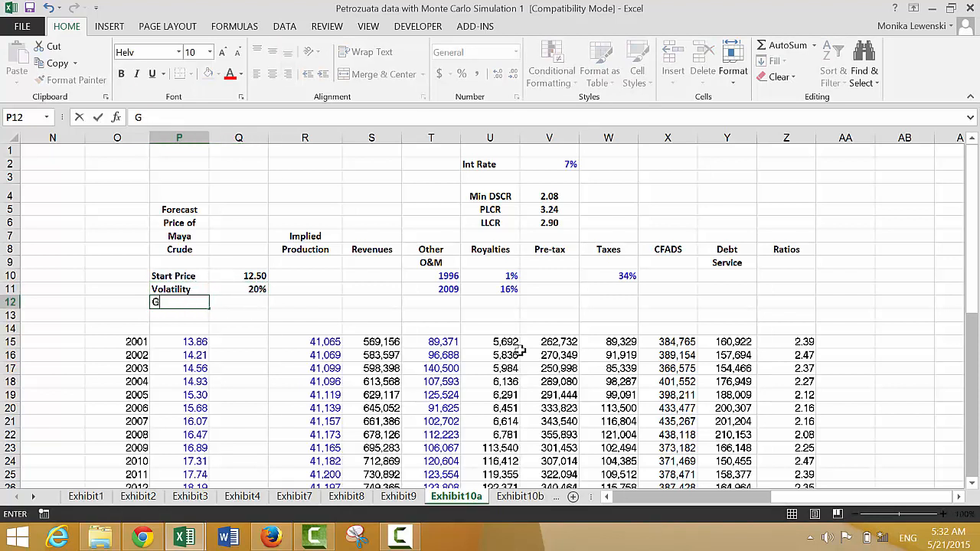
text(rowth)
key(Return)
- Copy only the formatting of the Volatility label in P11 onto the Growth label in P12
key(Up)
key(Up)
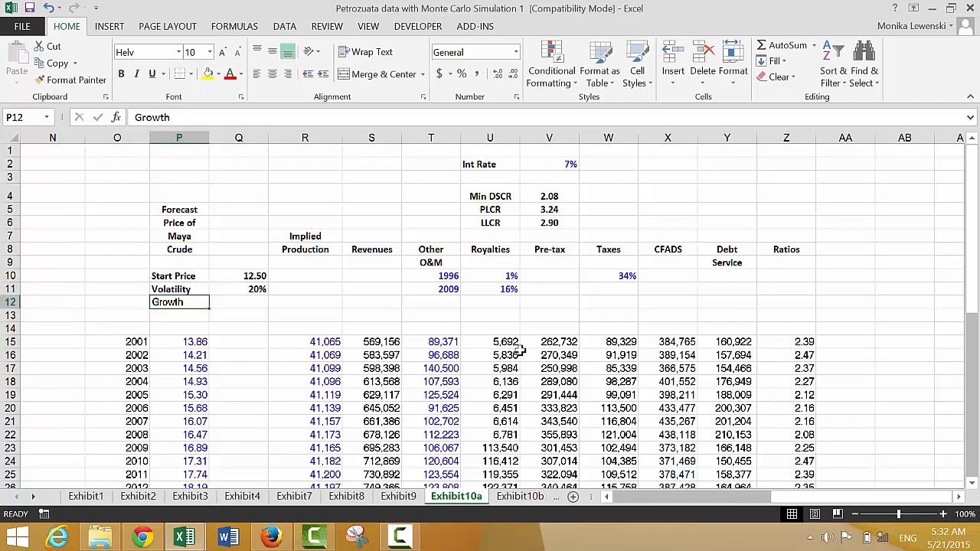
key(shift+Down)
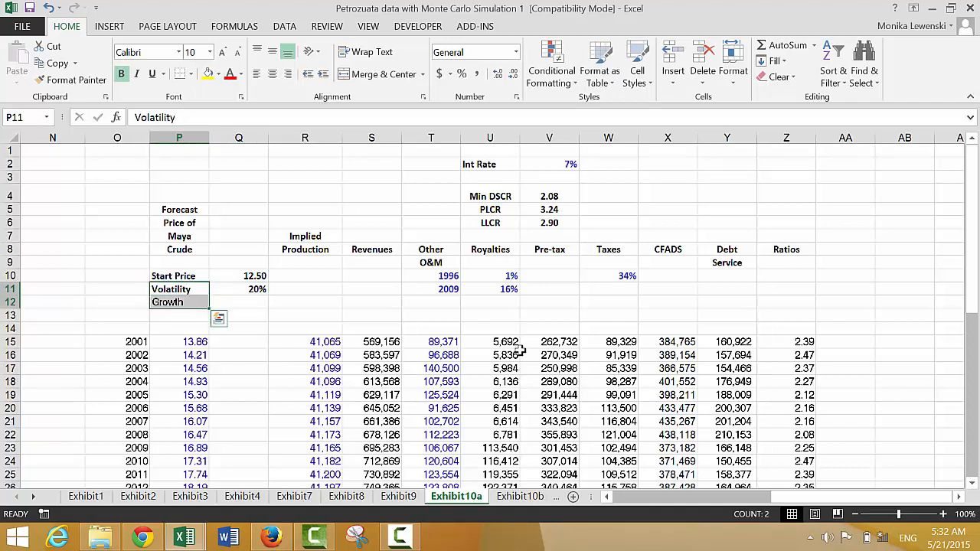
key(Up)
key(Down)
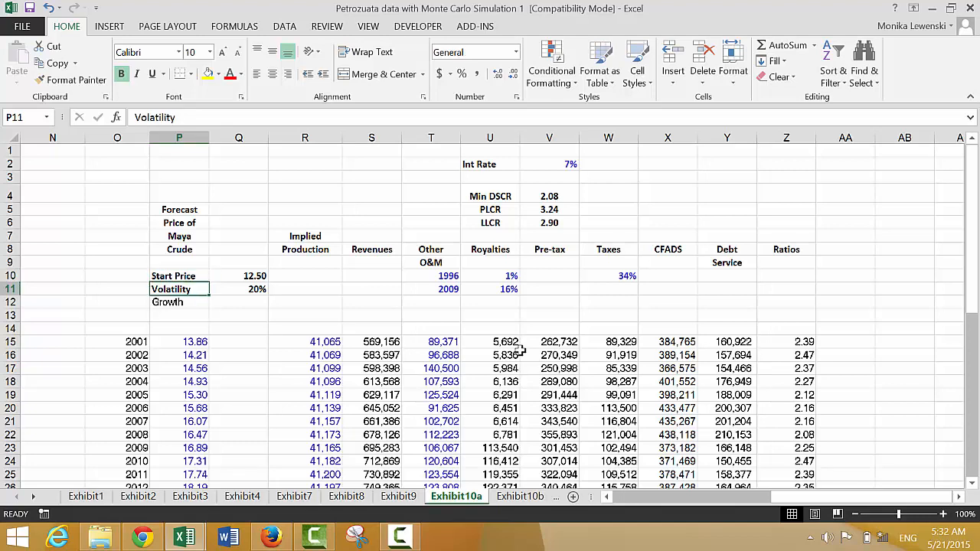
key(ctrl+c)
key(Down)
key(alt+e)
key(s)
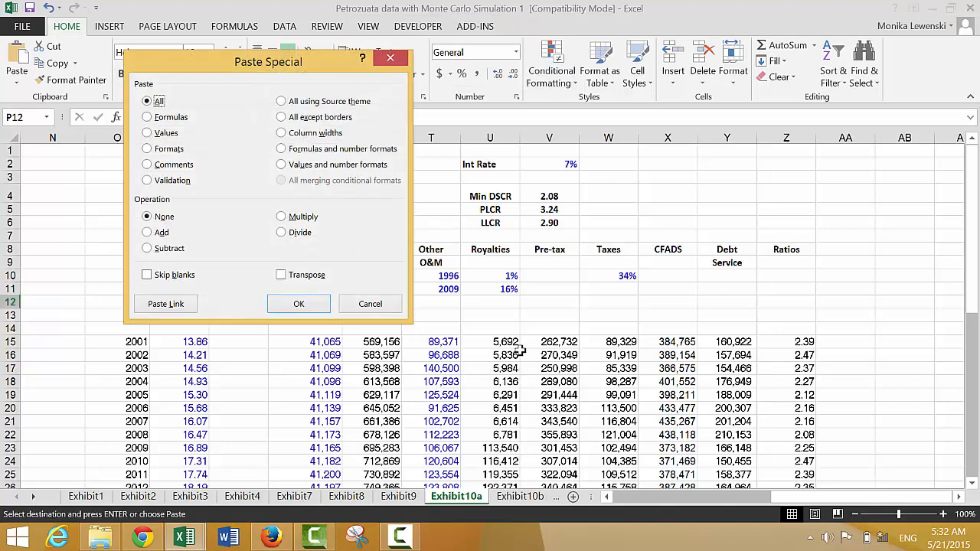
key(t)
key(Return)
key(Left)
key(Escape)
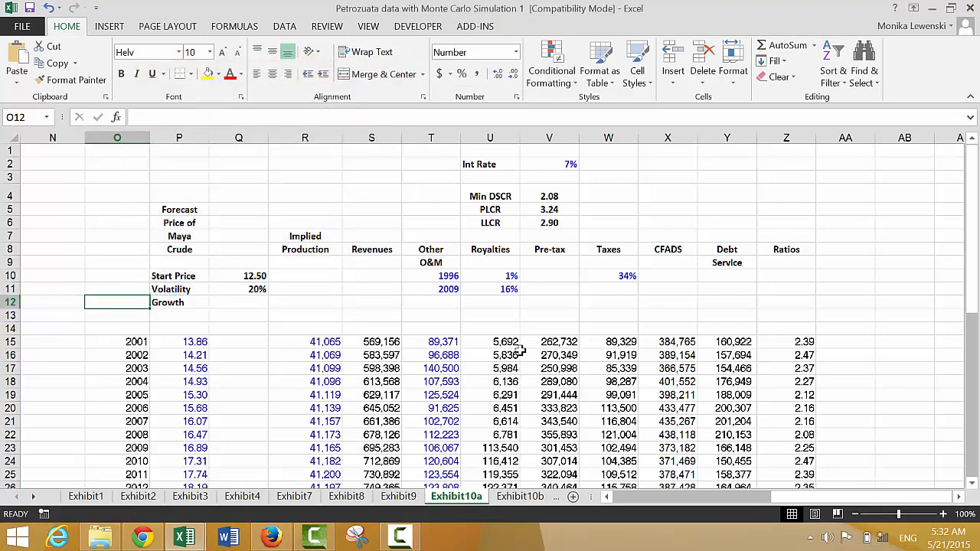
- Enter 2.5% as the growth rate in Q12
key(Right)
key(Right)
text(2.5)
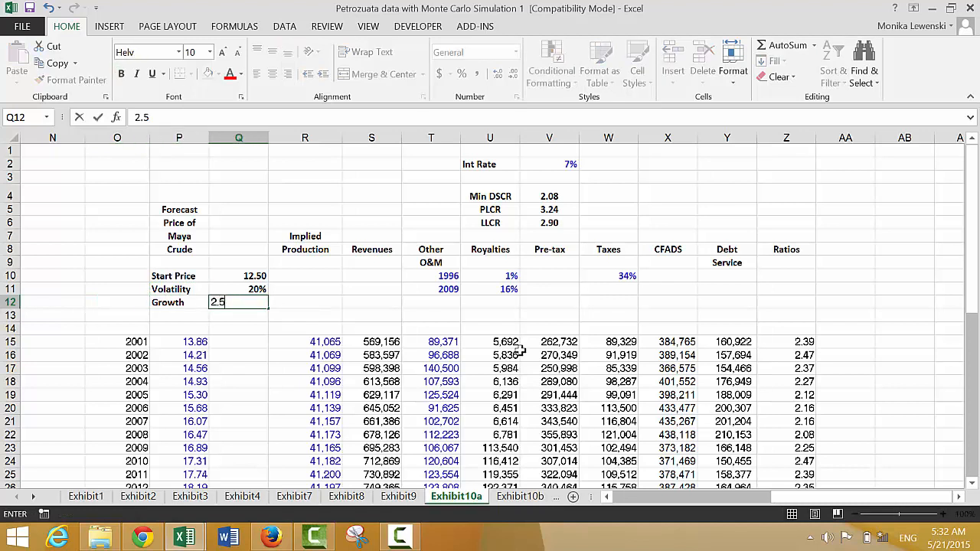
text(%)
key(Return)
- Apply the volatility value's formatting to the growth rate in Q12 and display it as a percentage with two decimals
key(Up)
key(Up)
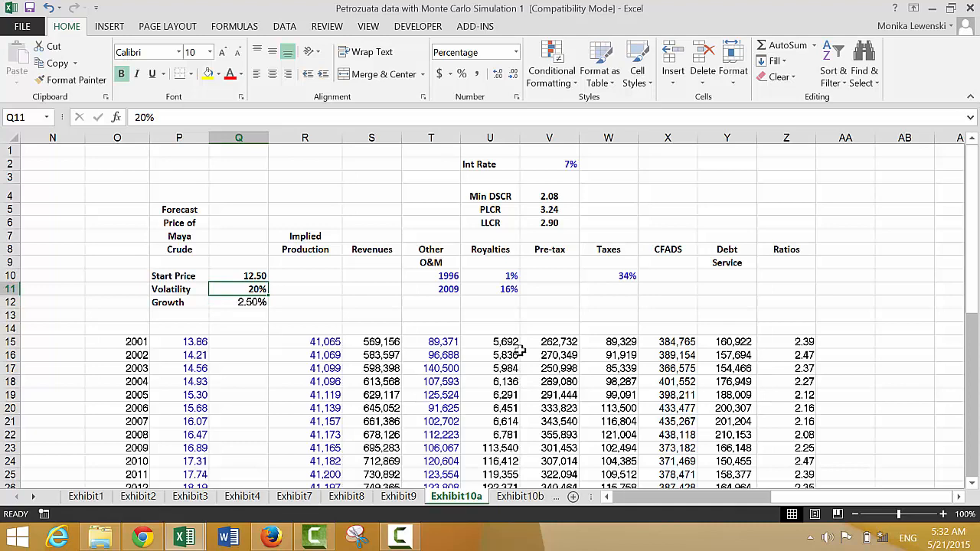
key(ctrl+c)
key(Down)
key(alt+e)
key(s)
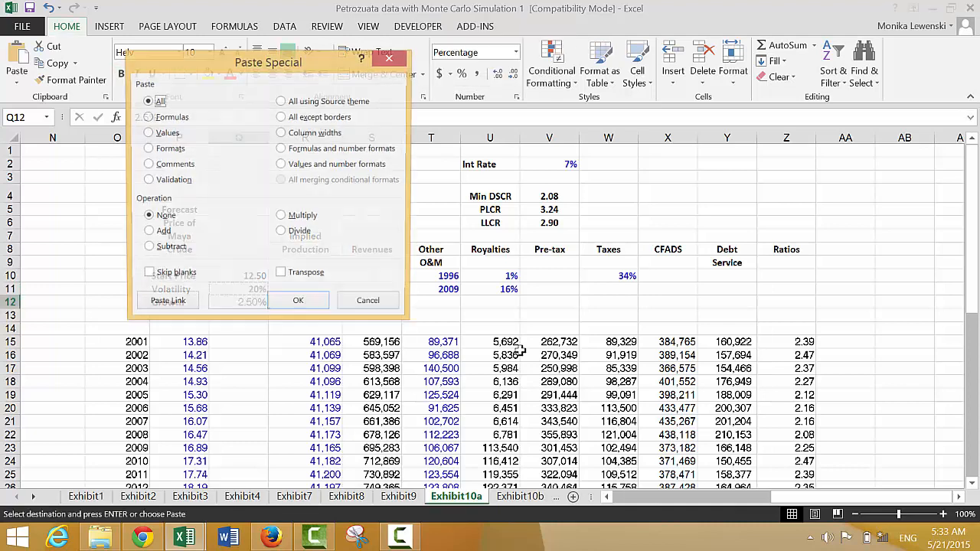
key(t)
key(Return)
key(Escape)
key(Up)
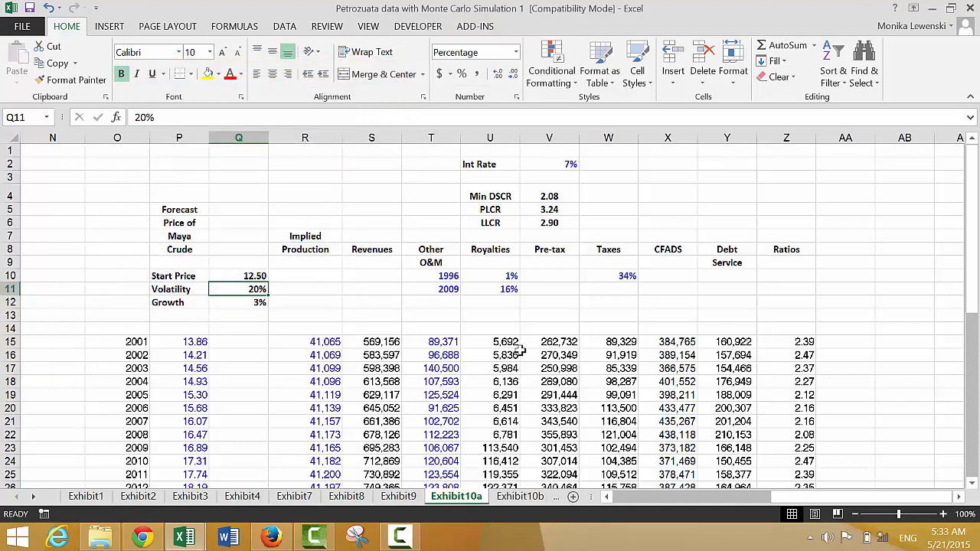
key(Down)
key(ctrl+z)
- Enter 12.5 as the 2001 price in Q15 of the new column
key(Down)
key(Down)
key(Down)
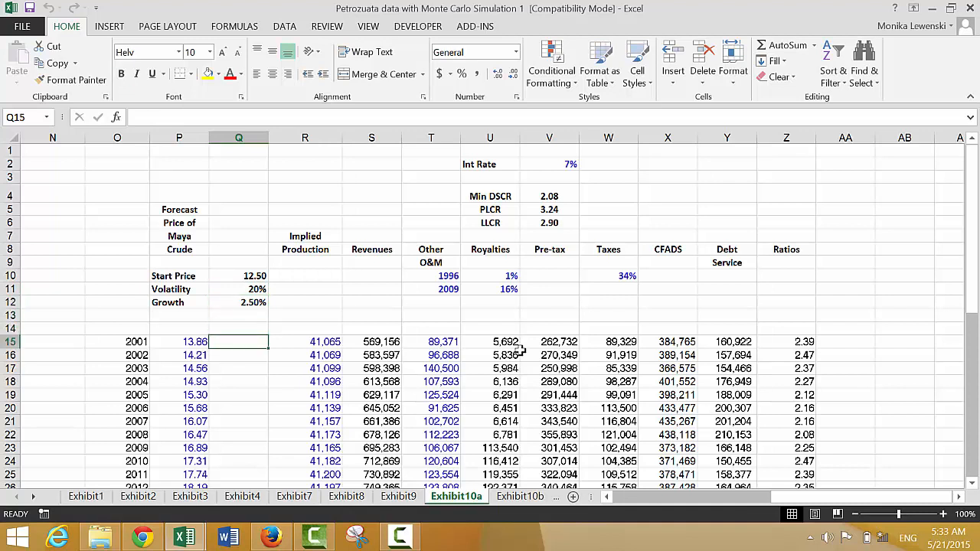
text(12.5)
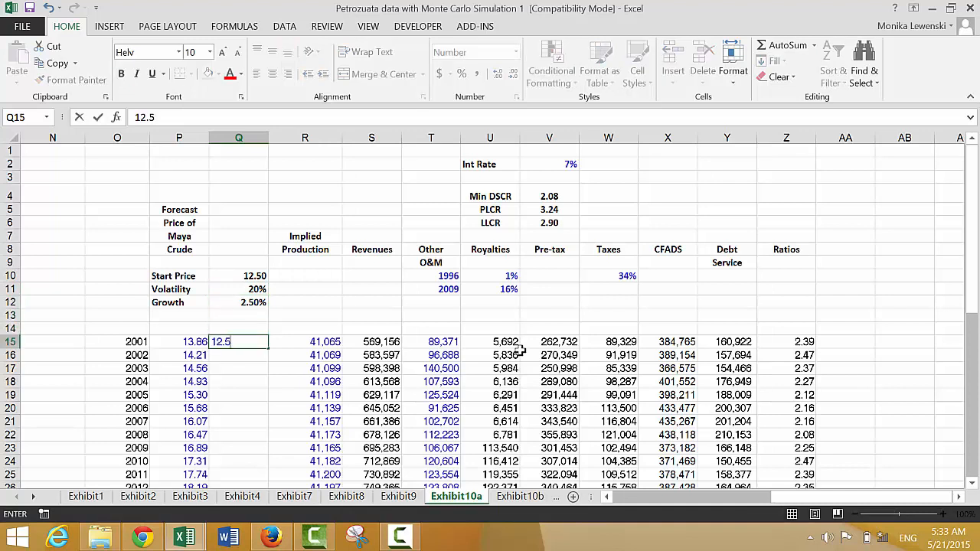
key(Return)
key(Up)
key(Left)
key(Right)
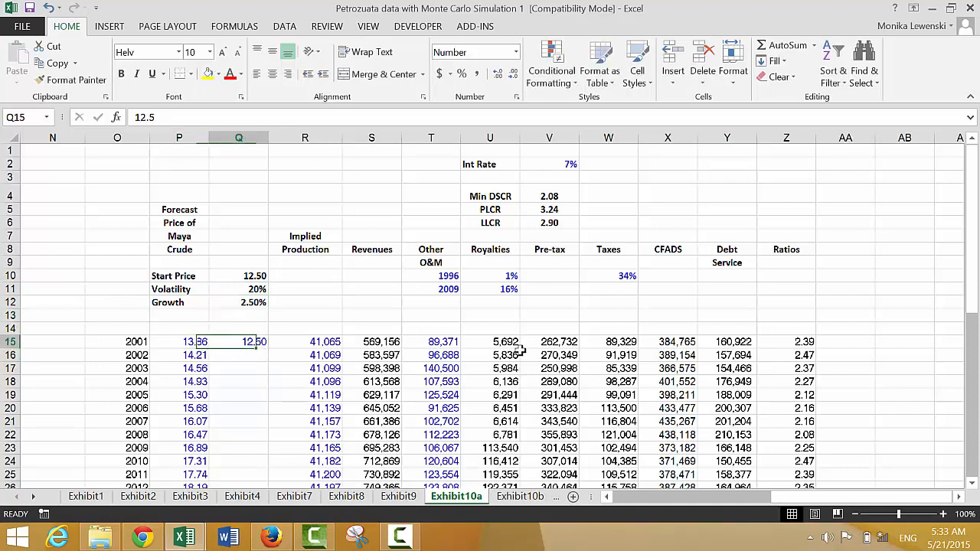
- Begin the 2002 price formula in Q16 with the growth term =Q15*(1+$Q$12)+, keeping the growth rate reference absolute
key(Down)
text(=)
key(Up)
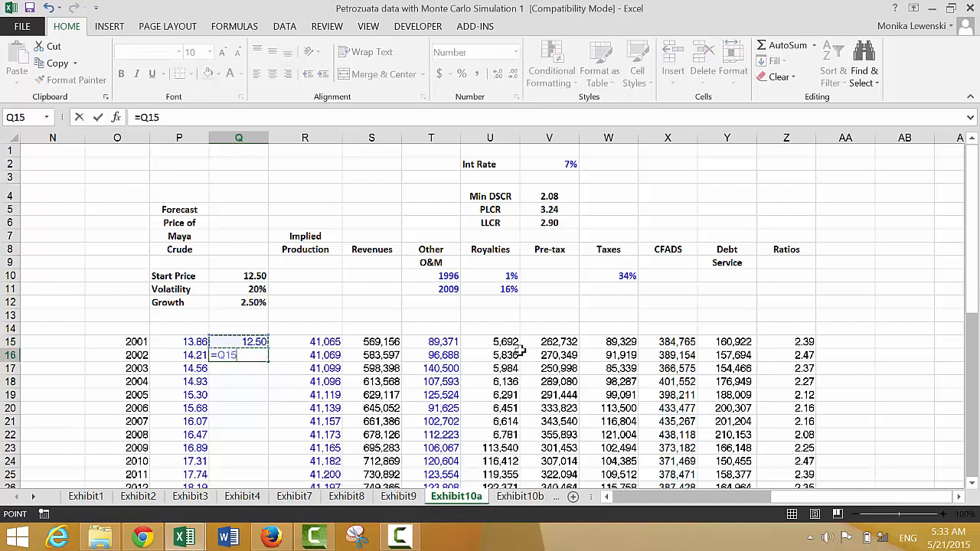
text(*(1+)
key(Up)
key(Up)
key(Up)
key(Up)
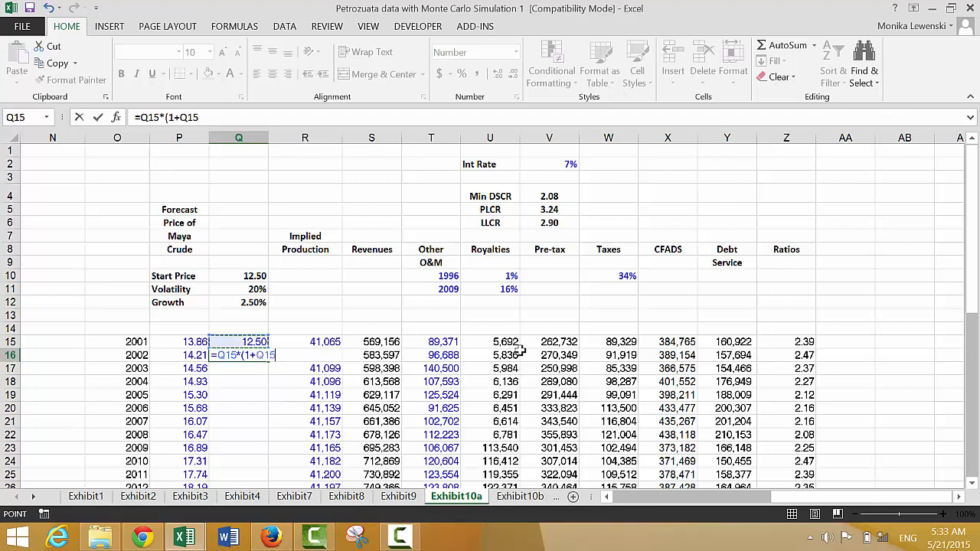
key(F4)
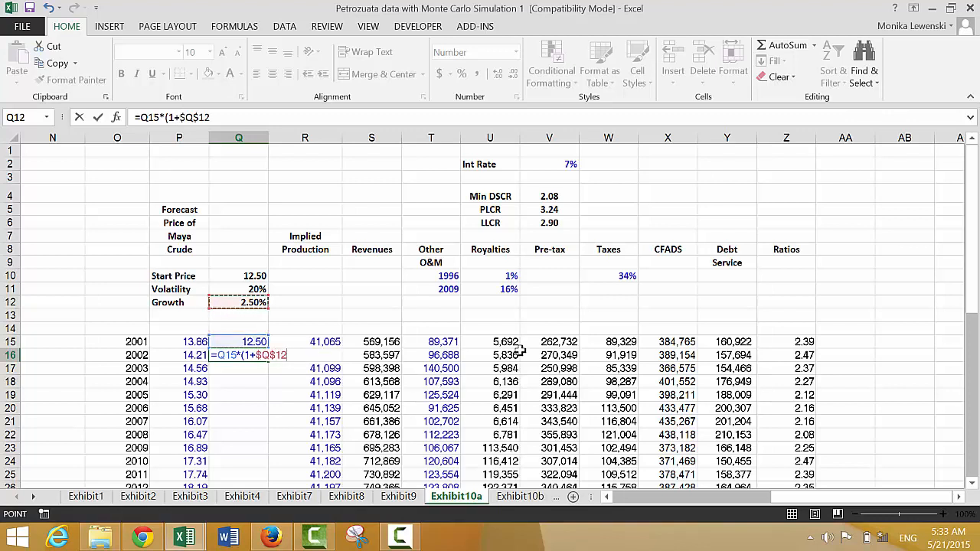
text()+)
- Extend the 2002 price formula in Q16 with the volatility term Q15*$Q$11, keeping the volatility reference absolute
key(Up)
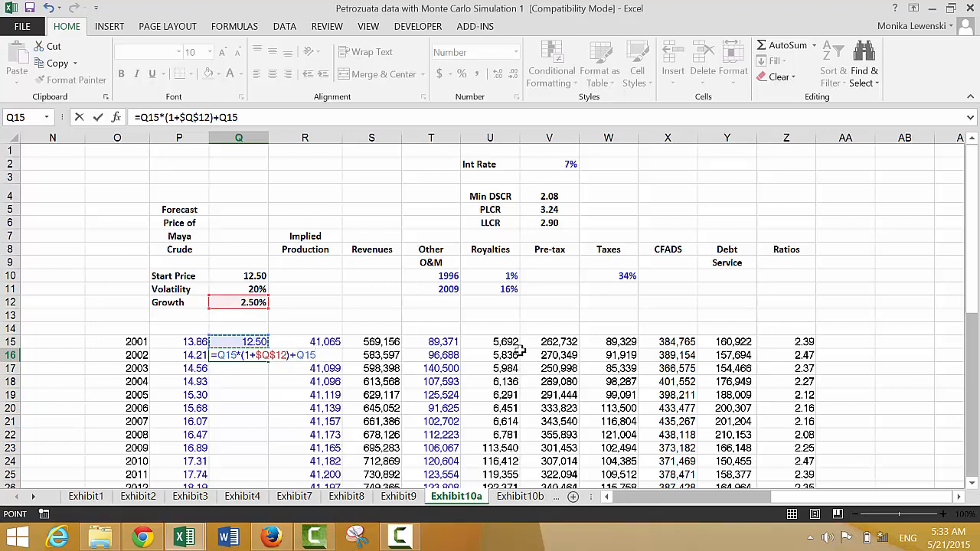
text(*)
key(Up)
key(Up)
key(Up)
key(Up)
key(Up)
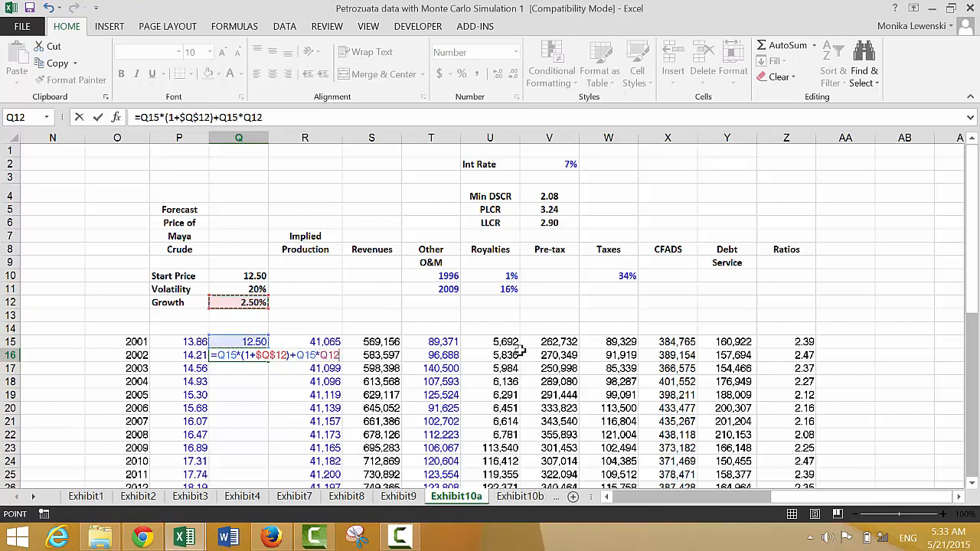
key(F4)
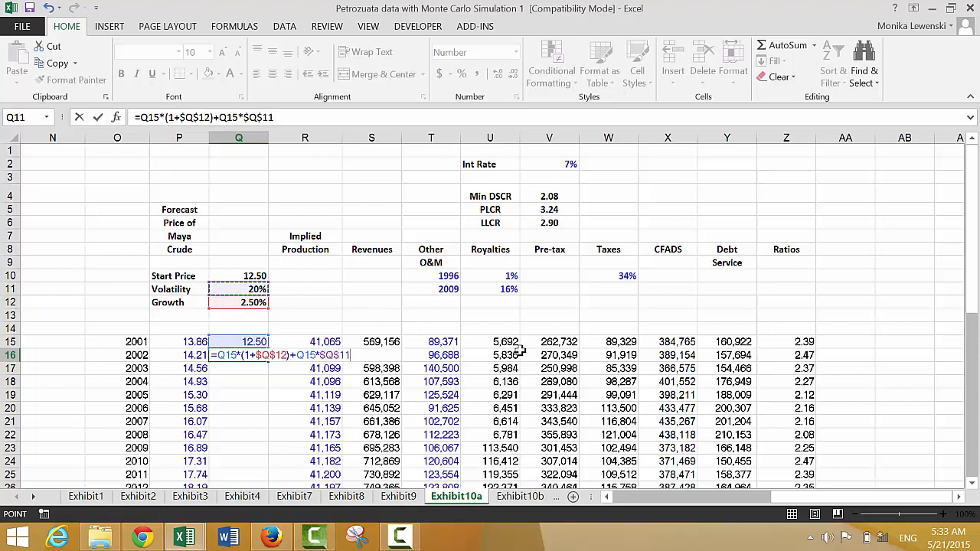
- Complete the 2002 price formula in Q16 by multiplying the volatility term by normsin(rand()) and enter it
text(*no)
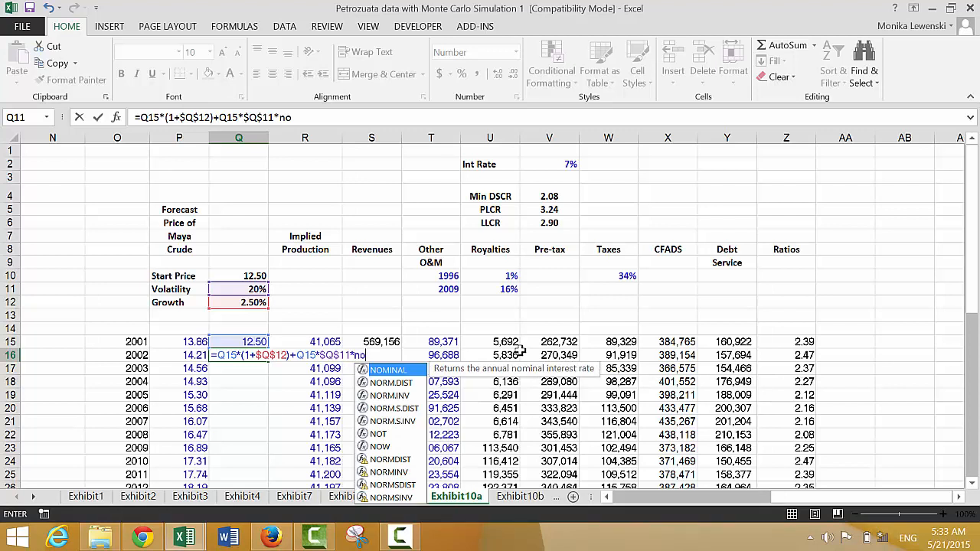
text(rsi)
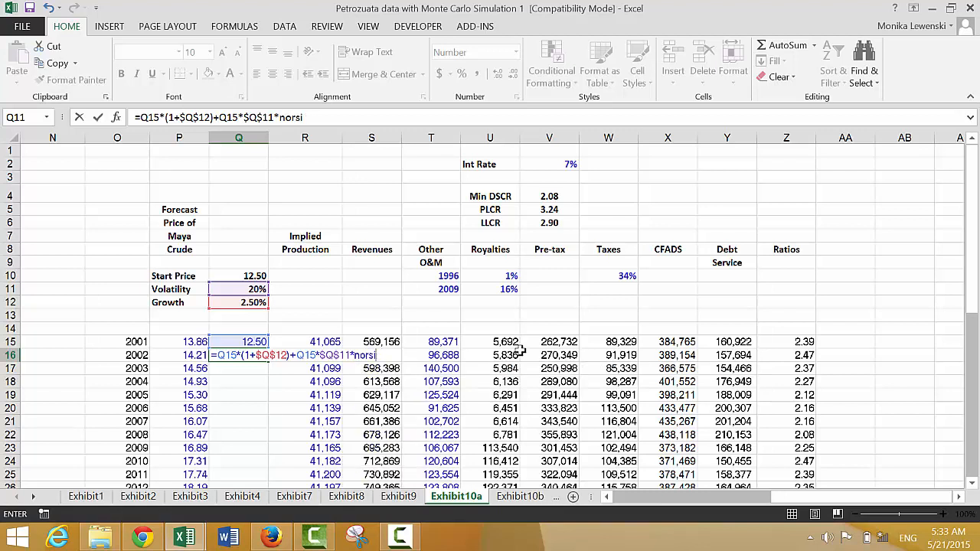
key(BackSpace)
key(BackSpace)
text(m)
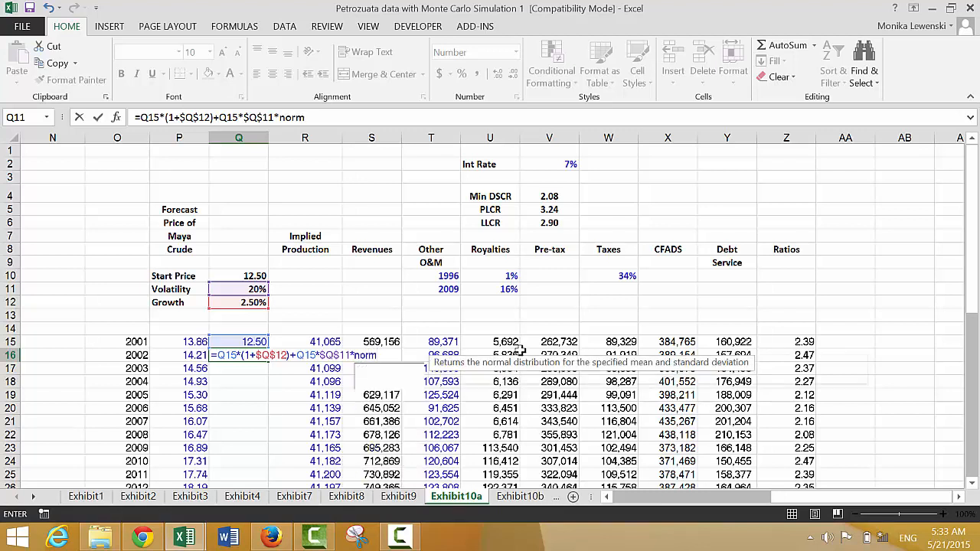
text(sin()
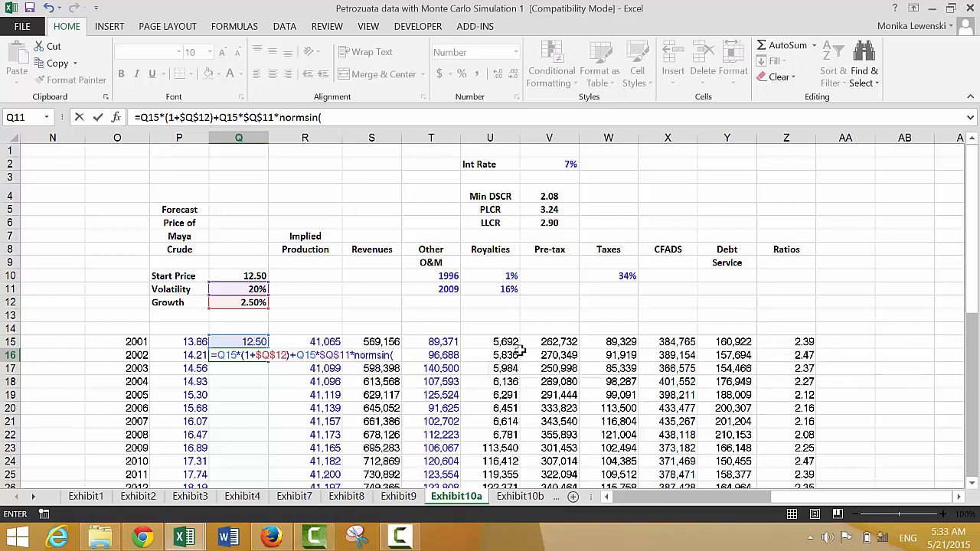
text(rand)
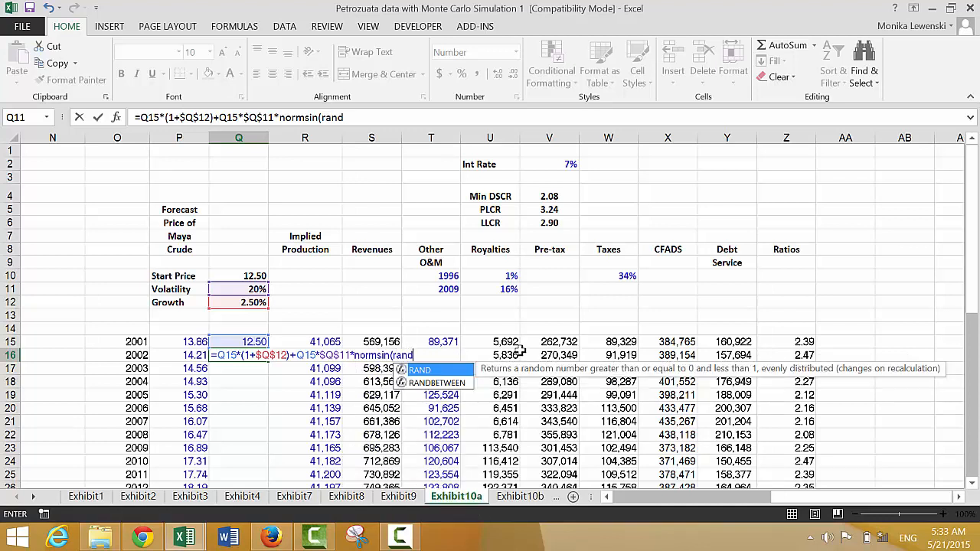
text(())
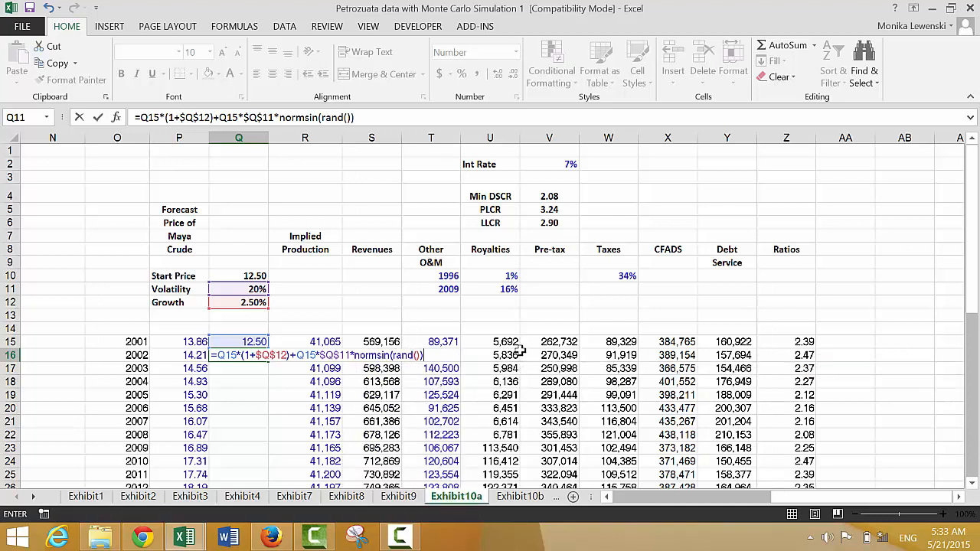
text())
key(Return)
- Correct the function at the end of the Q16 formula to NORMSINV(RAND())
key(Up)
key(F2)
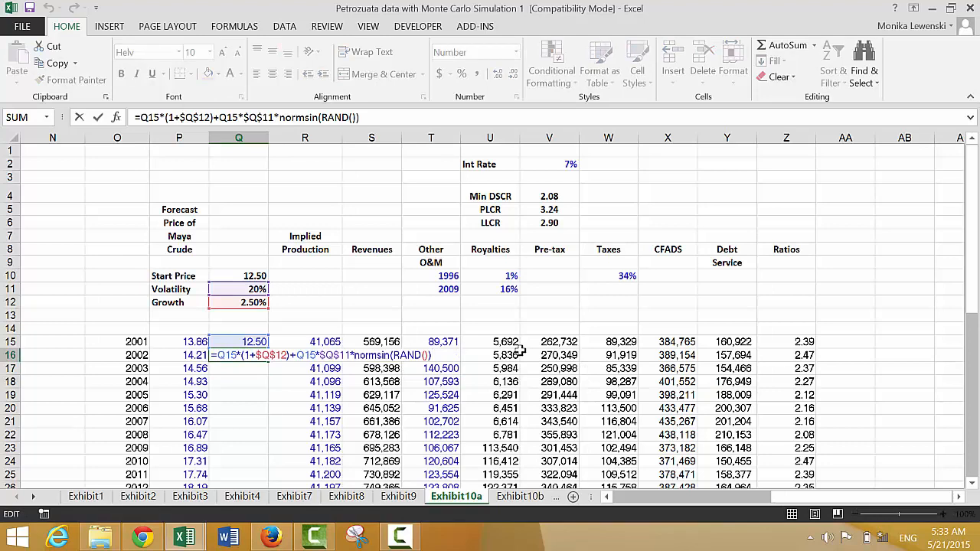
key(BackSpace)
key(BackSpace)
key(BackSpace)
key(BackSpace)
key(BackSpace)
key(BackSpace)
key(BackSpace)
key(BackSpace)
key(BackSpace)
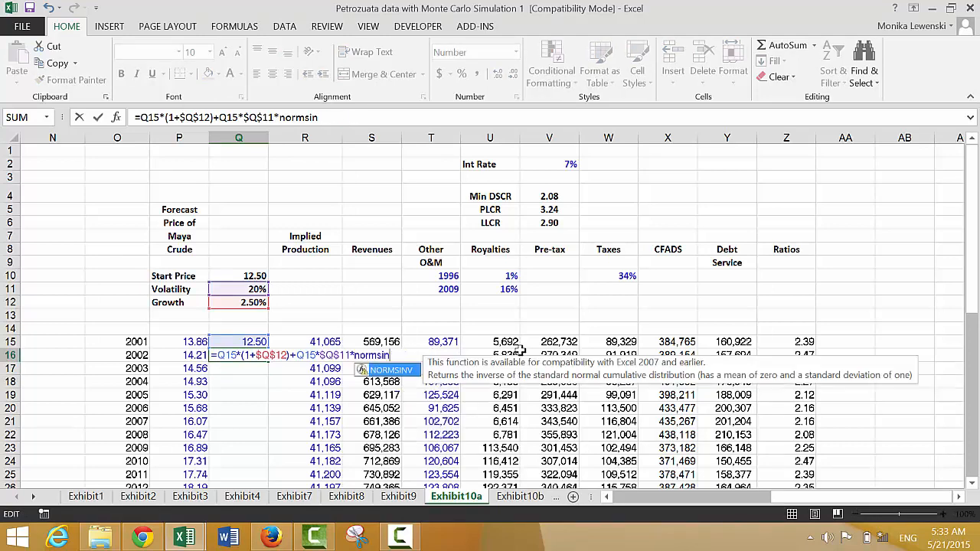
key(Tab)
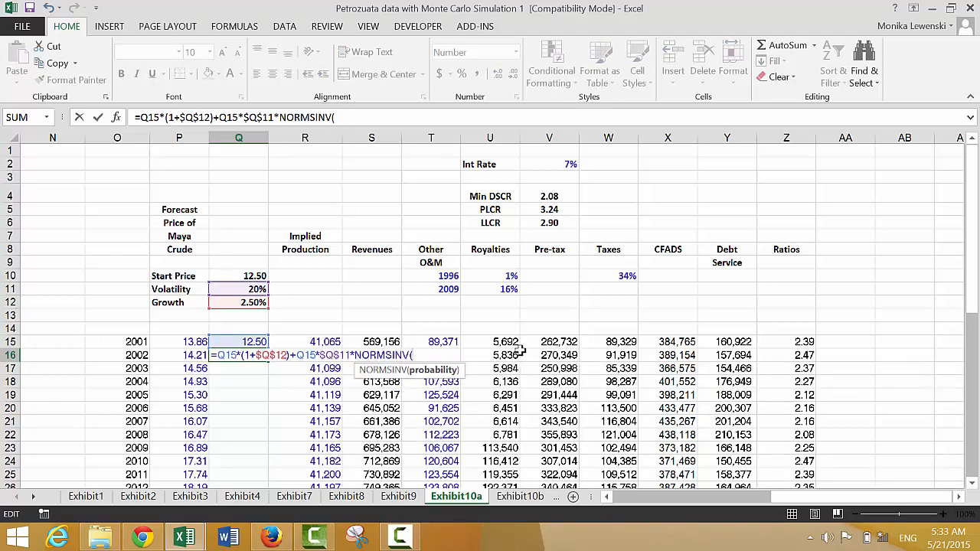
text(rand())
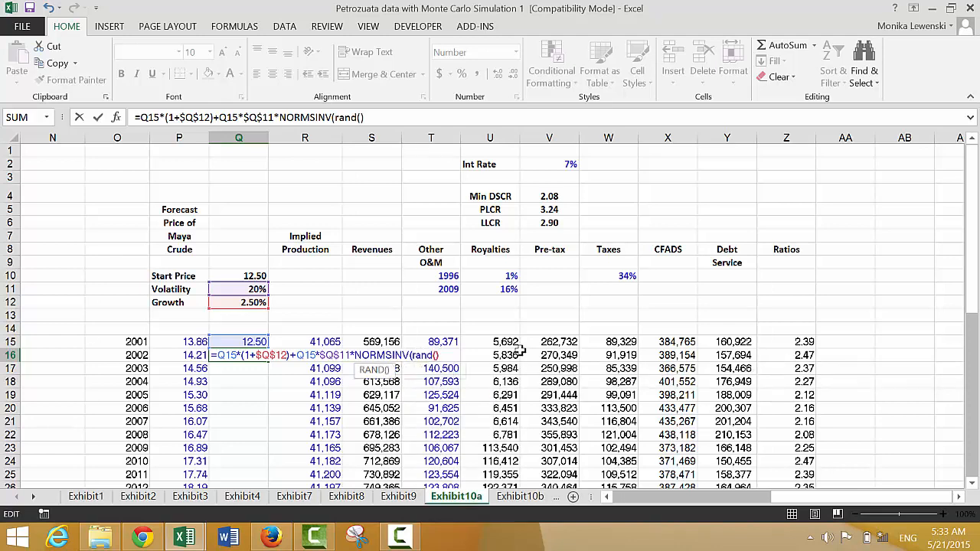
text())
key(Return)
- Copy the 2002 price formula from Q16 down column Q for the remaining years and look through the filled series
key(Up)
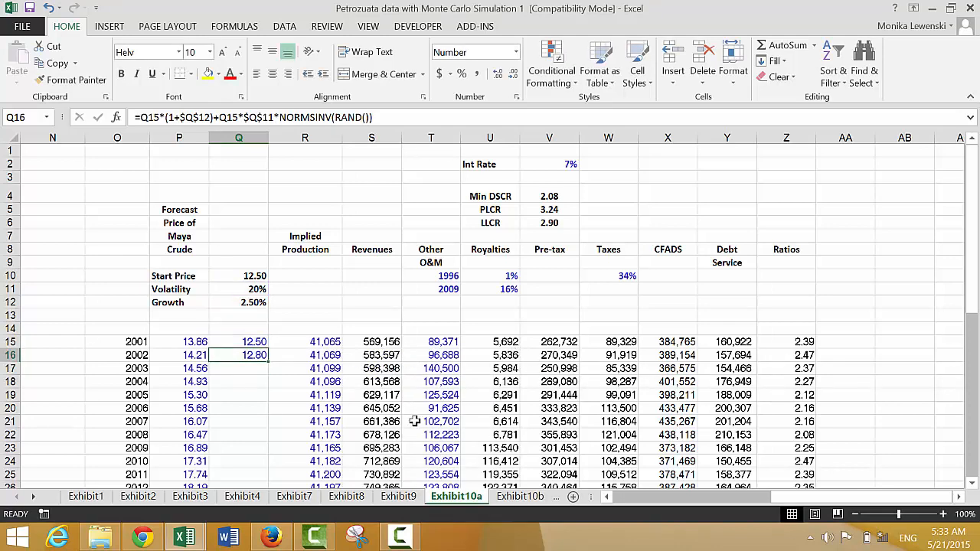
double_click(269, 360)
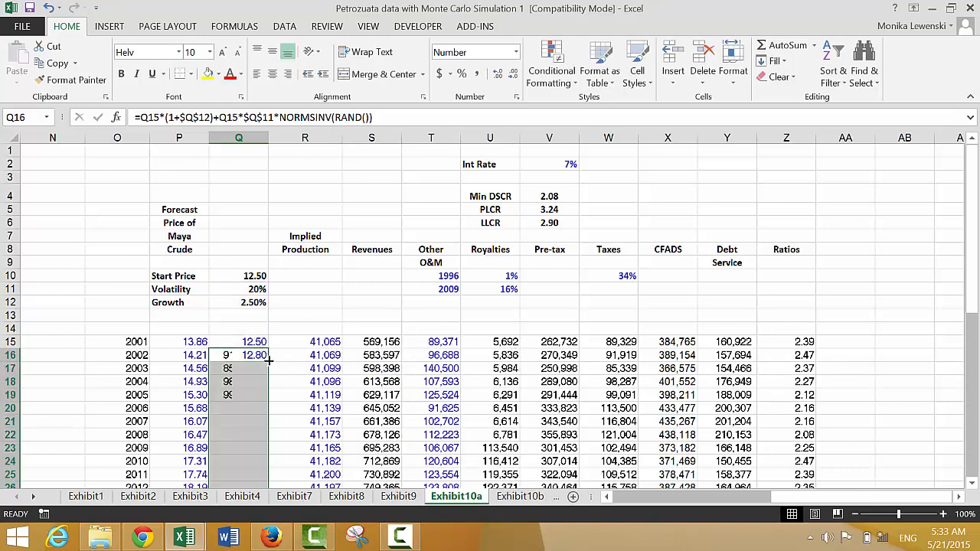
key(Down)
key(Down)
key(Down)
key(Down)
key(Down)
key(Down)
key(Down)
key(Down)
key(Down)
key(Down)
key(Down)
key(Down)
key(Down)
key(Down)
key(Down)
key(Down)
key(Down)
key(Down)
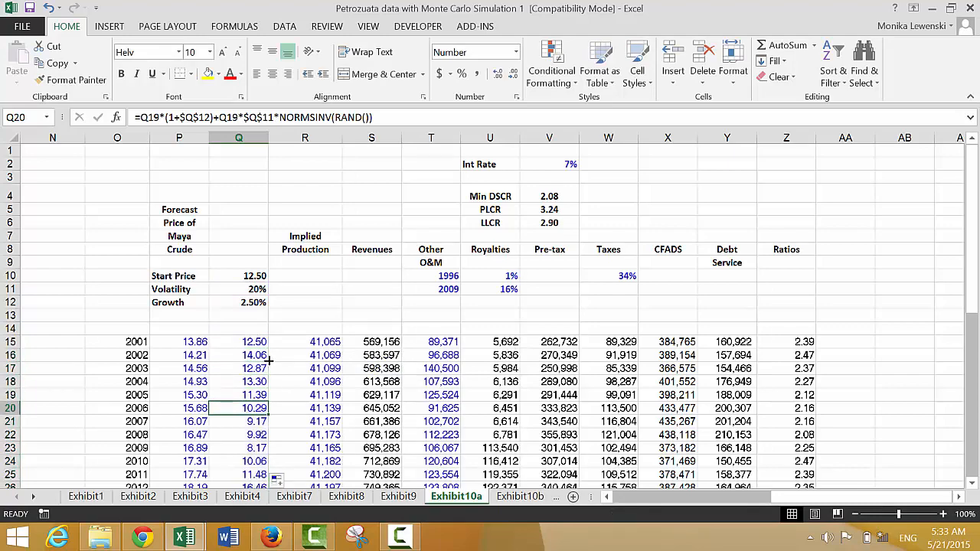
key(Up)
key(Up)
key(Up)
key(Up)
key(Up)
key(Up)
key(Up)
key(Up)
key(Up)
key(Up)
key(Up)
key(Up)
key(Up)
key(Up)
key(Up)
key(Up)
key(Up)
key(Up)
key(Up)
key(Up)
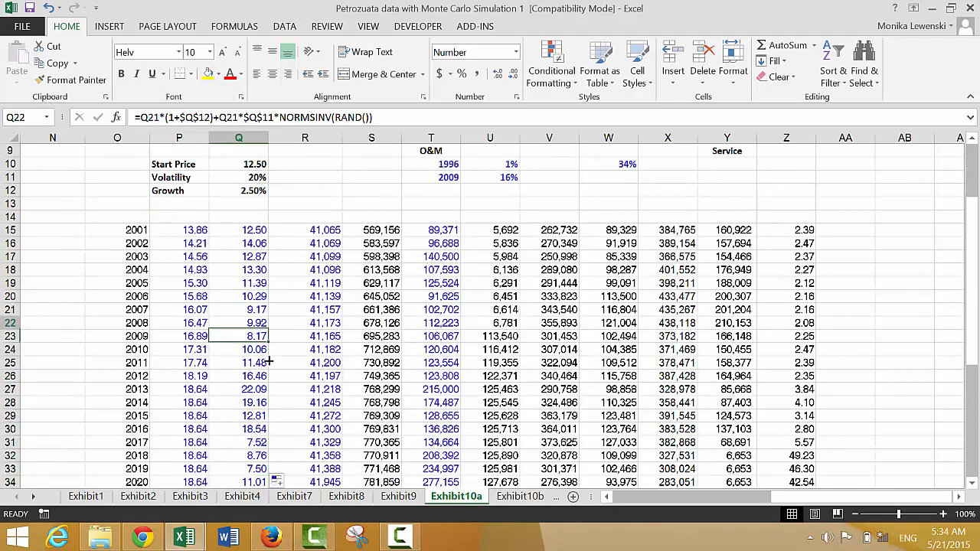
key(Down)
key(Down)
key(Down)
key(Down)
key(Down)
key(Down)
key(Down)
key(Down)
key(Down)
key(Down)
key(Down)
key(Down)
key(Down)
key(Down)
key(Down)
key(Down)
key(Down)
key(Down)
key(Down)
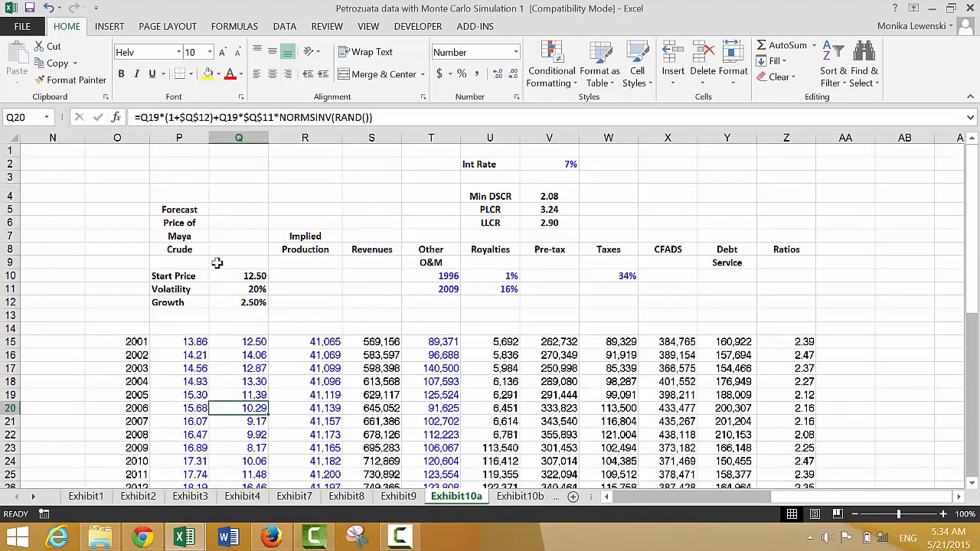
- Recalculate the sheet several times to generate new random price paths in column Q
click(237, 28)
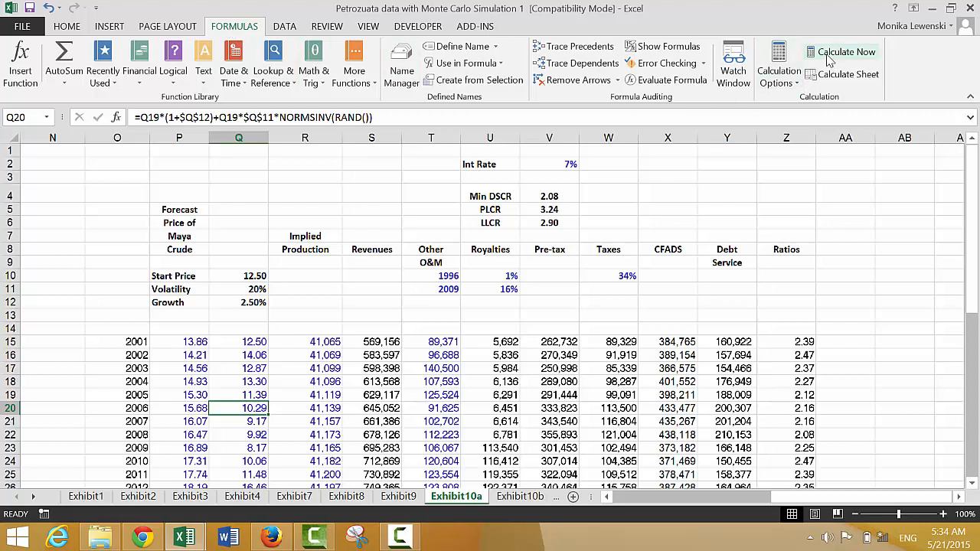
click(814, 74)
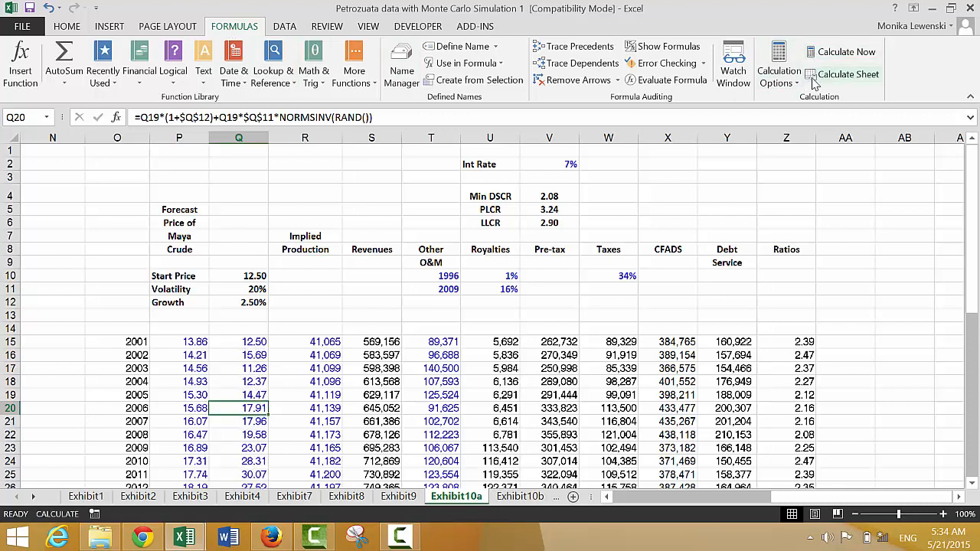
click(814, 80)
click(813, 80)
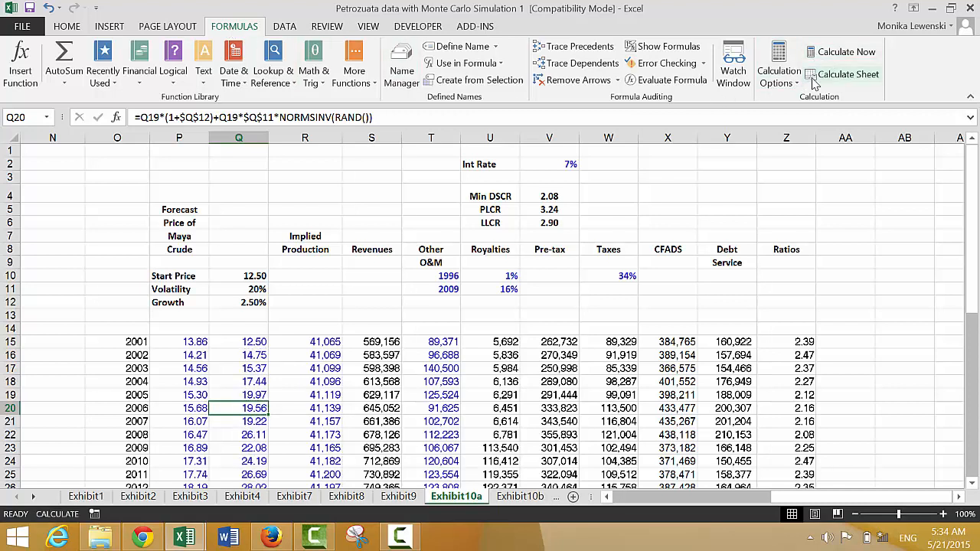
click(814, 80)
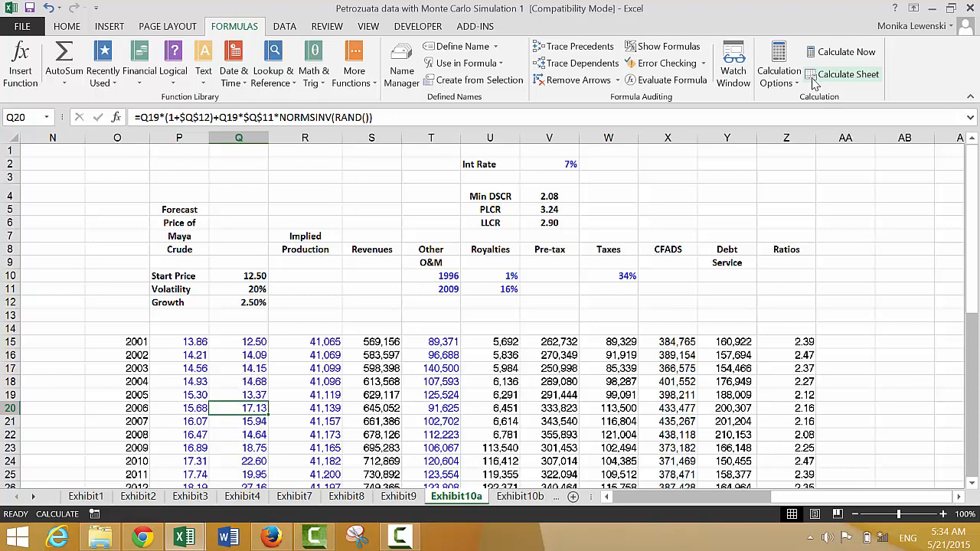
- Examine the simulated prices through the last years of column Q and review the references in the Q16 formula
key(Down)
key(Down)
key(Down)
key(Down)
key(Down)
key(Down)
key(Down)
key(Down)
key(Down)
key(Down)
key(Down)
key(Down)
key(Down)
key(Down)
key(Down)
key(Up)
key(Up)
key(Up)
key(Up)
key(Up)
key(Up)
key(Up)
key(Up)
key(Up)
key(Up)
key(Up)
key(Up)
key(Up)
key(Up)
key(Up)
key(Up)
key(Up)
key(Up)
key(Up)
key(Up)
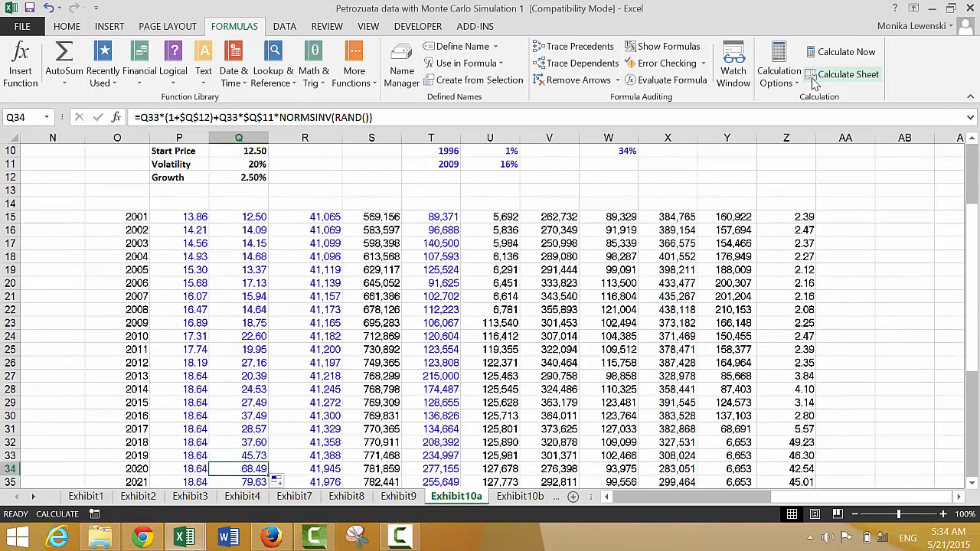
key(Down)
key(Down)
key(Down)
key(Down)
key(Down)
key(Down)
key(Down)
key(Down)
key(Down)
key(Down)
key(Down)
key(Down)
key(Down)
key(Down)
key(Down)
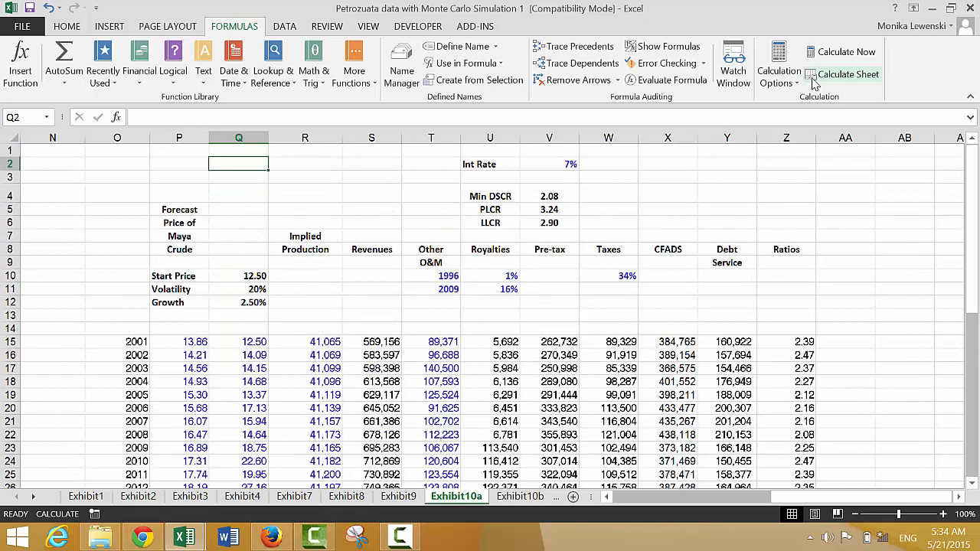
key(F2)
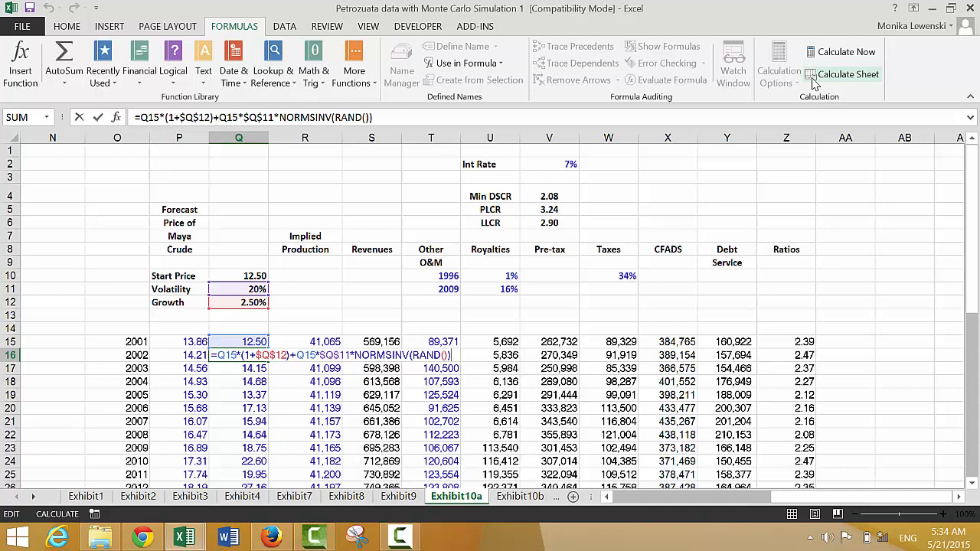
key(Return)
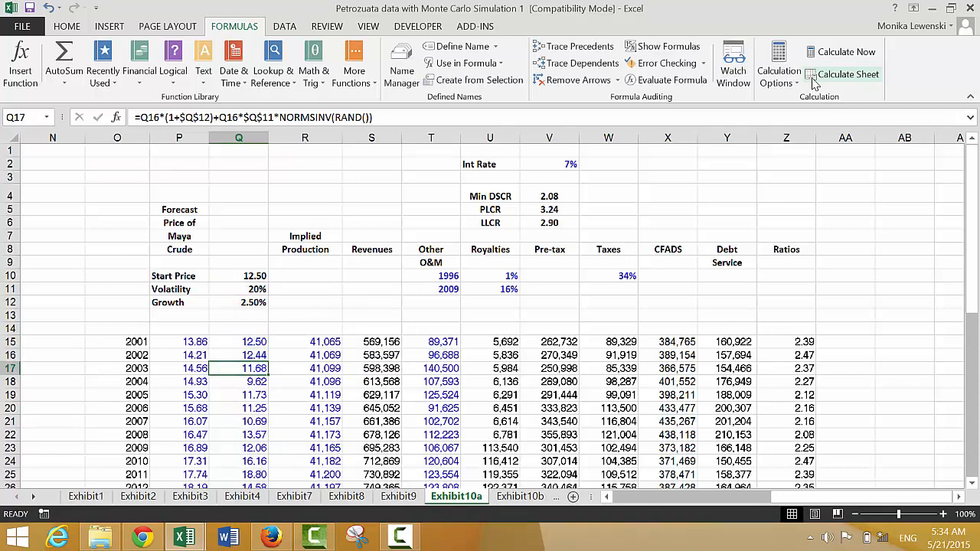
- Look over the price series and the volatility input in Q11, and recalculate the sheet repeatedly to compare price paths
key(Down)
key(Down)
key(Down)
key(Down)
key(Down)
key(Down)
key(Down)
key(Up)
key(Up)
key(Up)
key(Up)
key(Up)
key(Up)
key(Up)
key(Up)
key(Up)
key(Up)
key(Up)
key(Up)
key(Up)
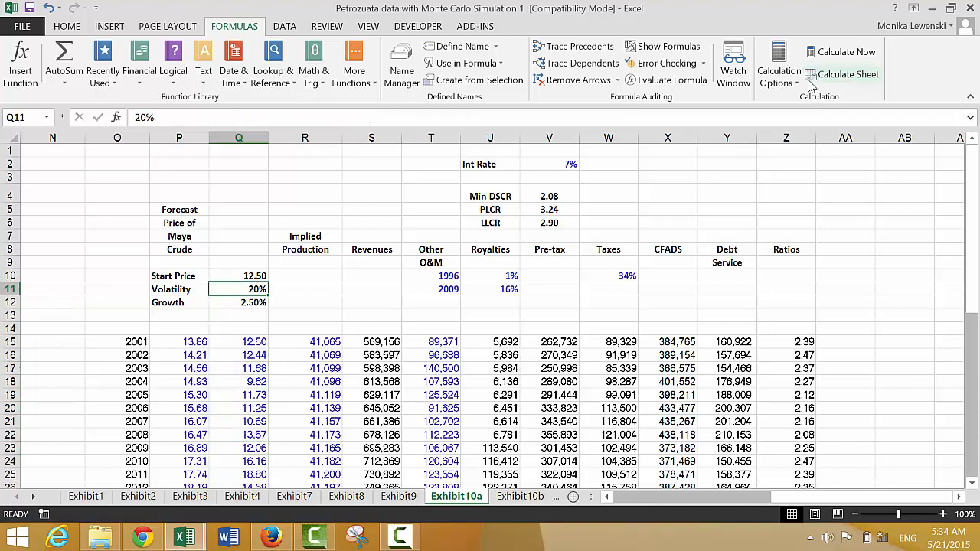
click(809, 79)
click(809, 80)
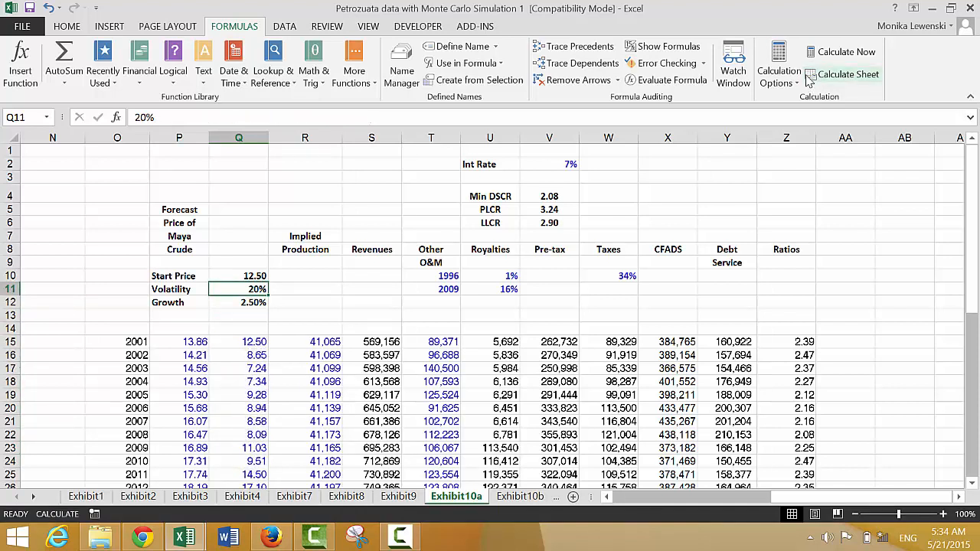
click(809, 80)
click(809, 80)
click(809, 79)
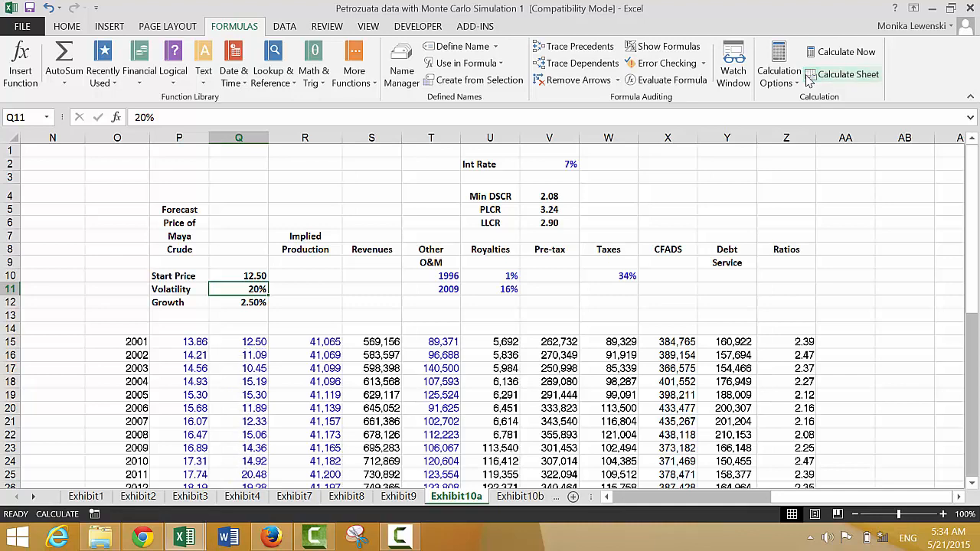
click(809, 80)
click(809, 80)
- Replace the 2001 revenue formula in S15 with =Q15*R15, multiplying the simulated price by implied production
key(Right)
key(Down)
key(Down)
key(Down)
key(Down)
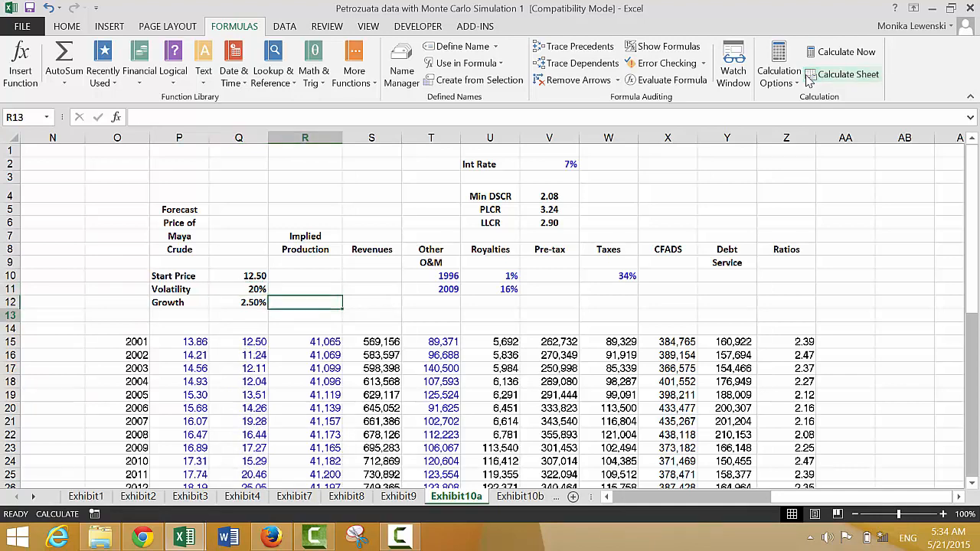
key(Right)
text(=)
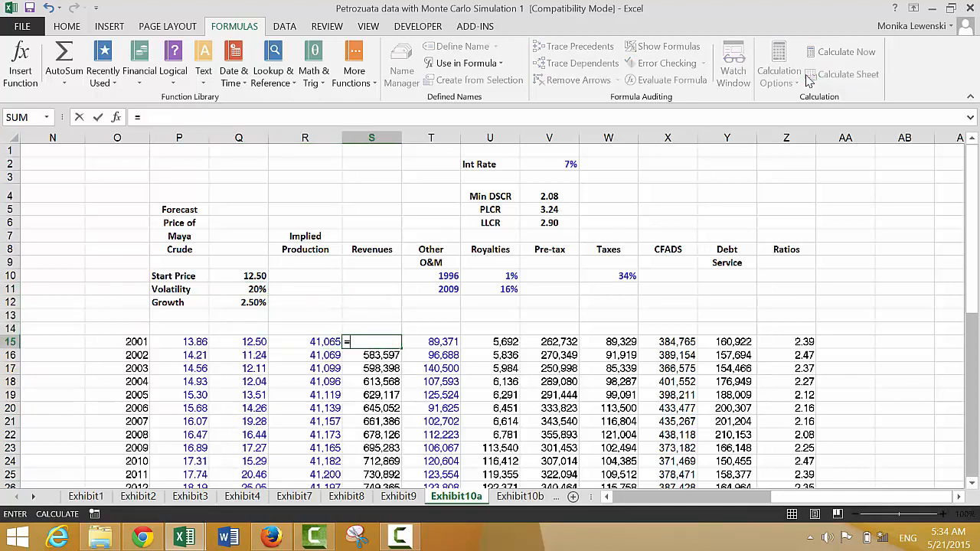
key(Left)
key(Left)
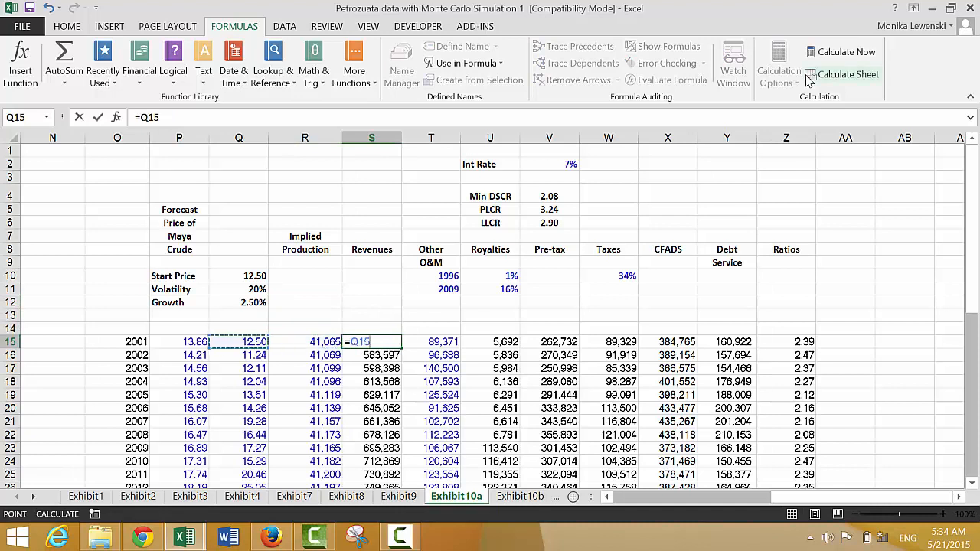
key(Left)
key(Right)
text(*)
key(Left)
key(Return)
- Copy the S15 revenue formula down the Revenues column and recalculate the sheet to draw new prices
key(Up)
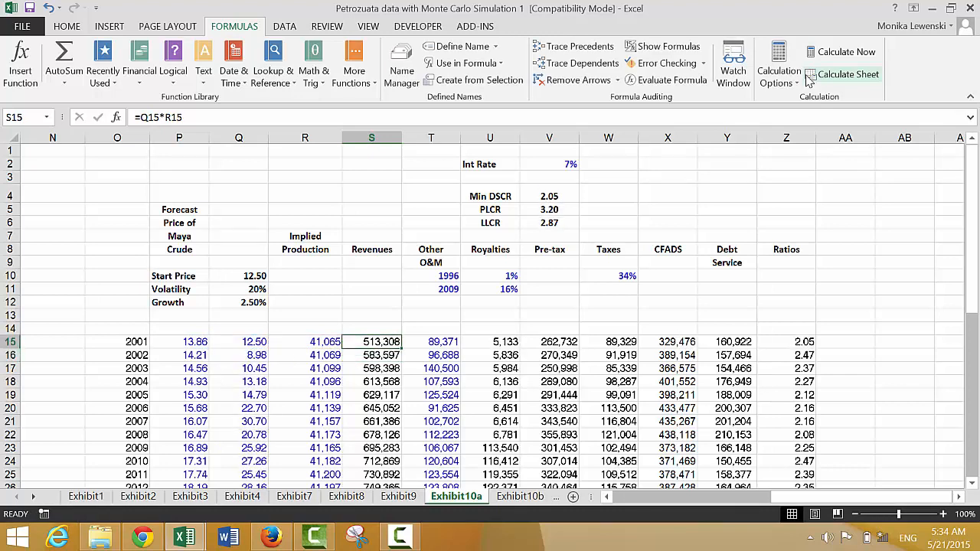
double_click(401, 349)
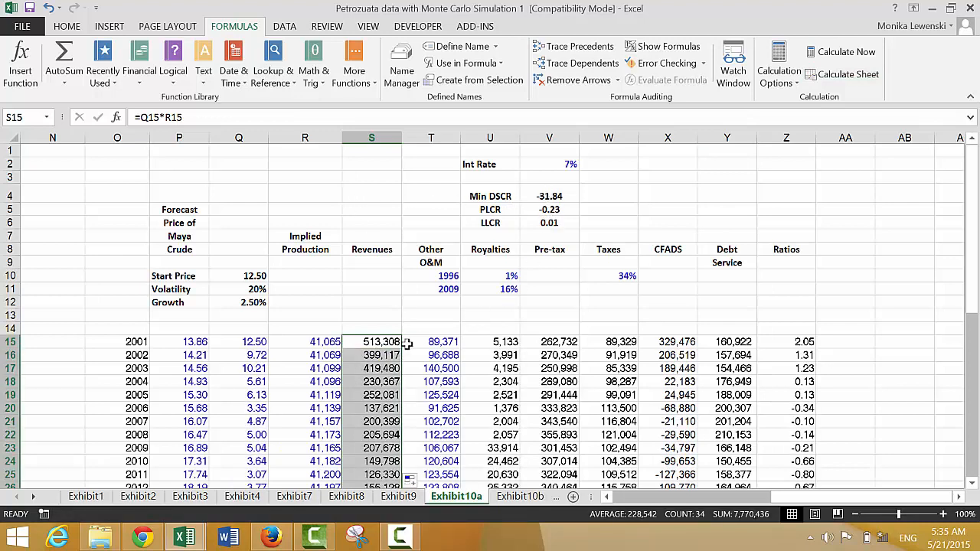
click(811, 76)
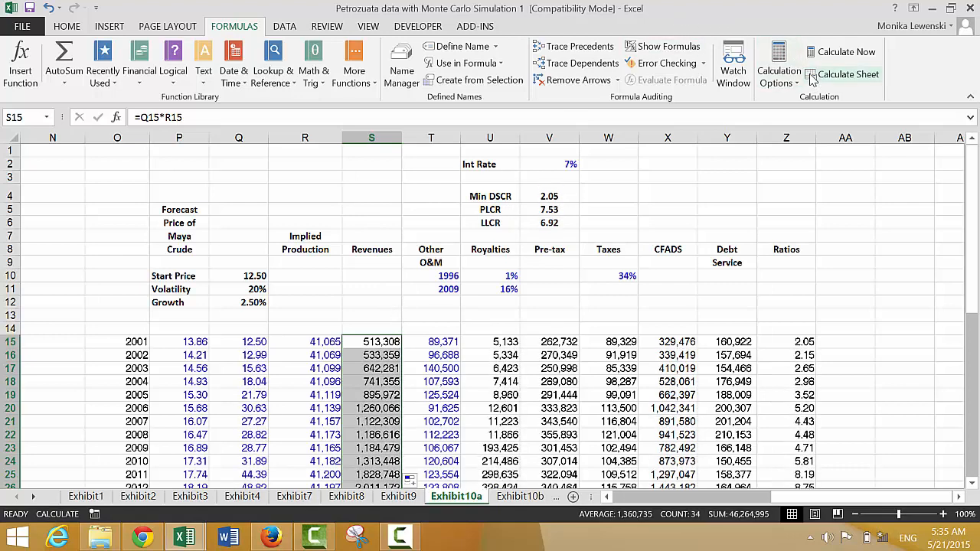
- Recalculate the sheet repeatedly to compare how the Min DSCR, PLCR and LLCR respond to different simulated price paths
click(812, 76)
click(811, 77)
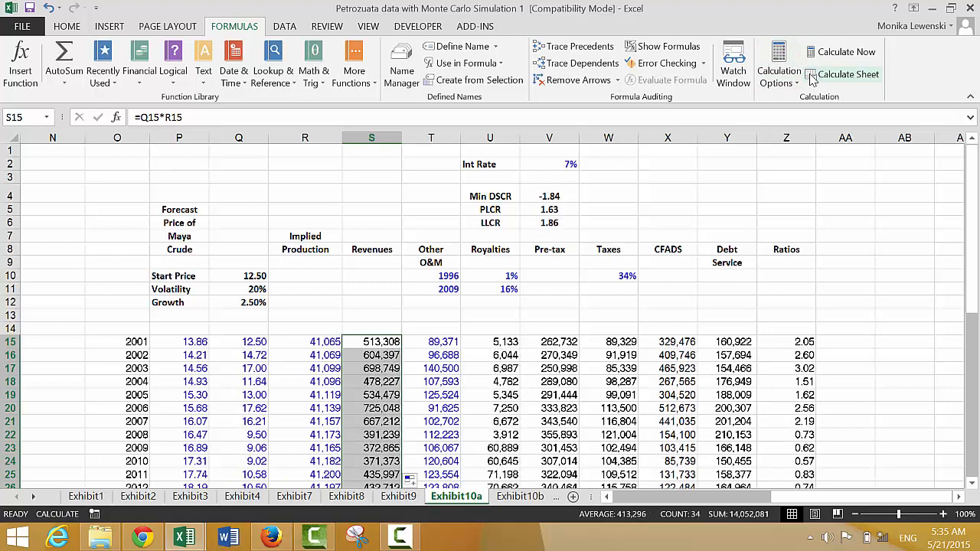
click(811, 76)
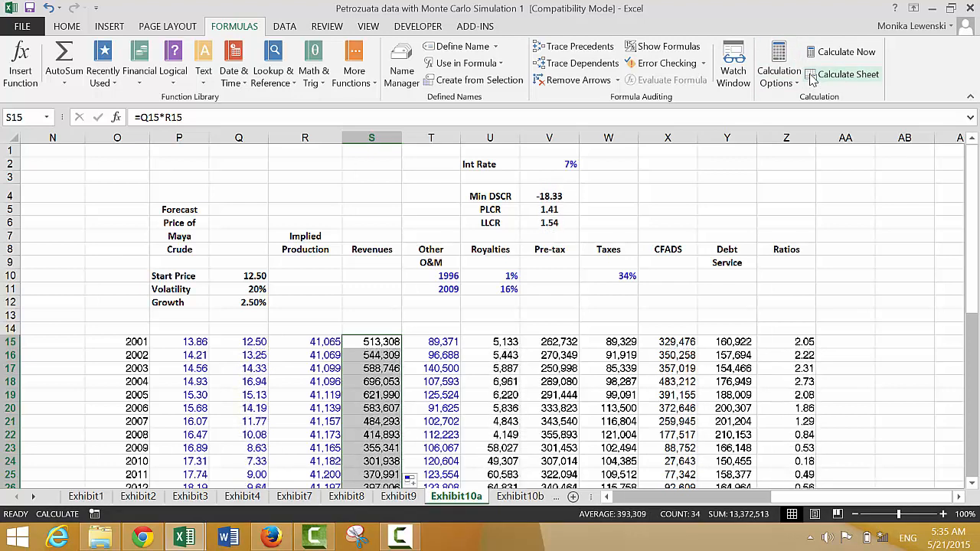
click(811, 77)
click(812, 76)
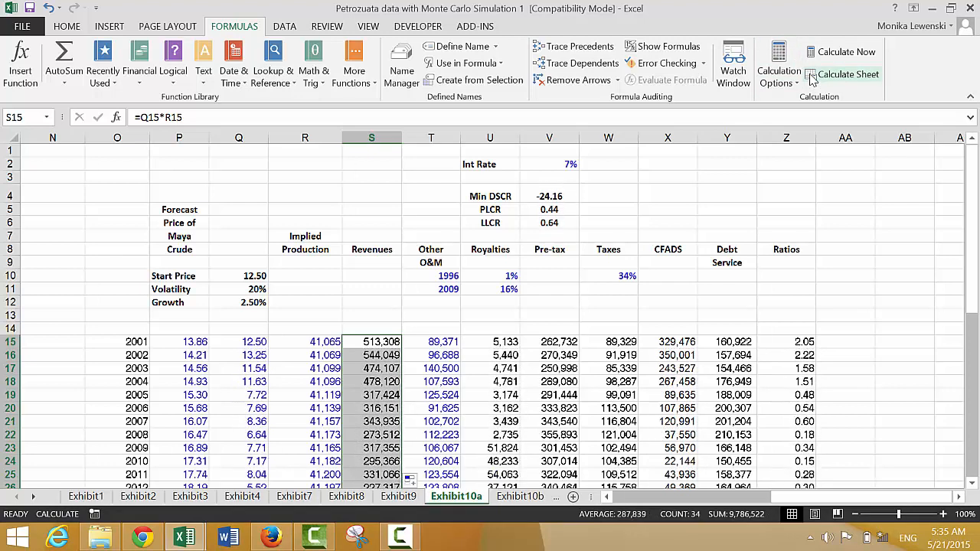
click(811, 77)
click(812, 77)
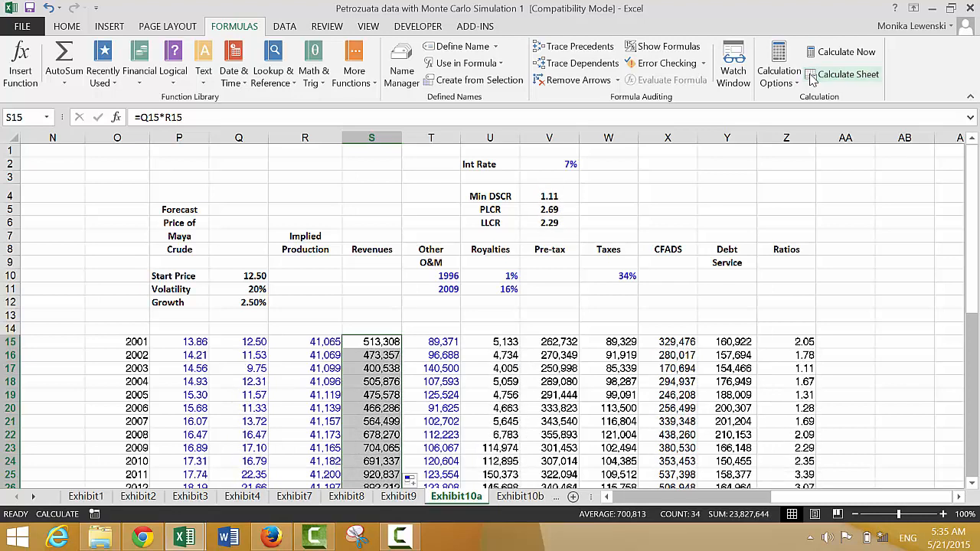
click(811, 77)
click(811, 76)
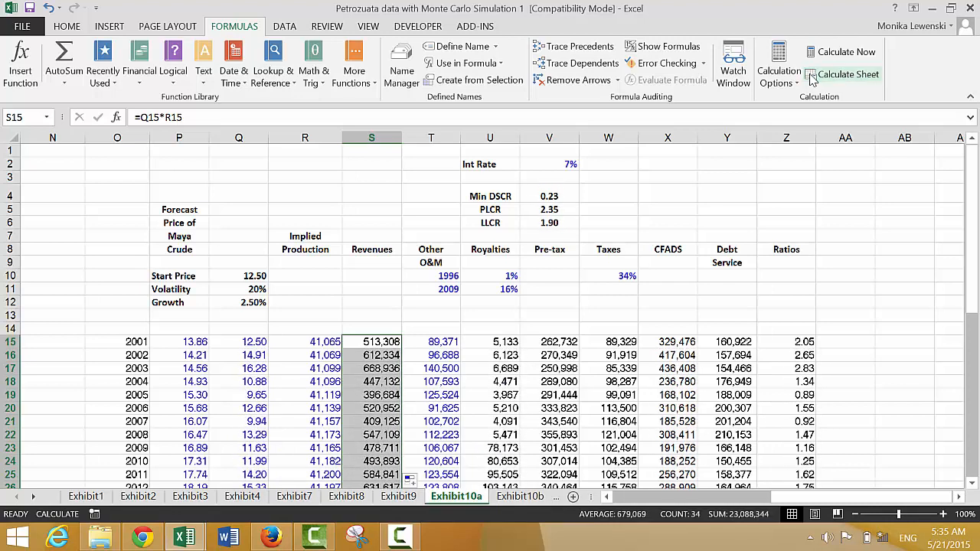
click(812, 77)
click(811, 76)
click(812, 76)
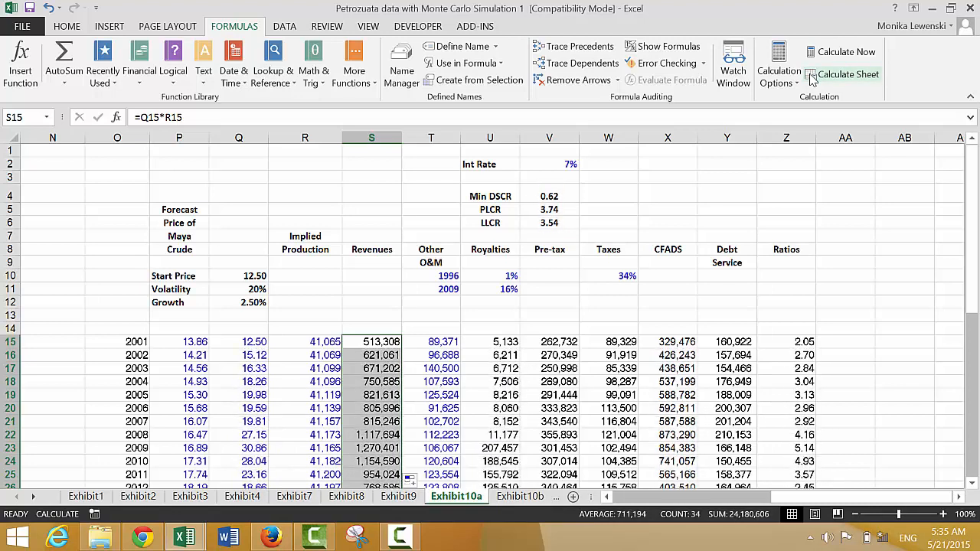
click(812, 77)
click(811, 77)
click(811, 77)
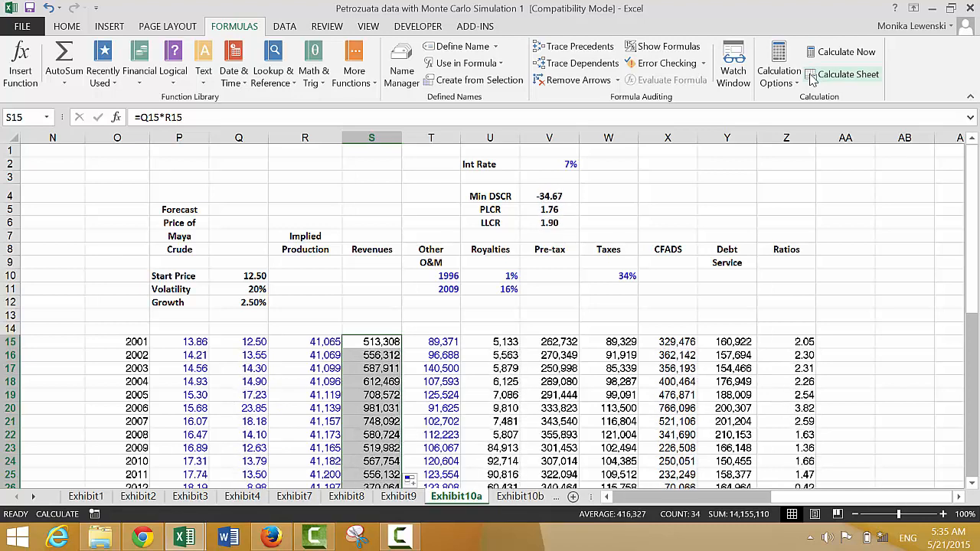
click(812, 76)
click(812, 76)
click(812, 77)
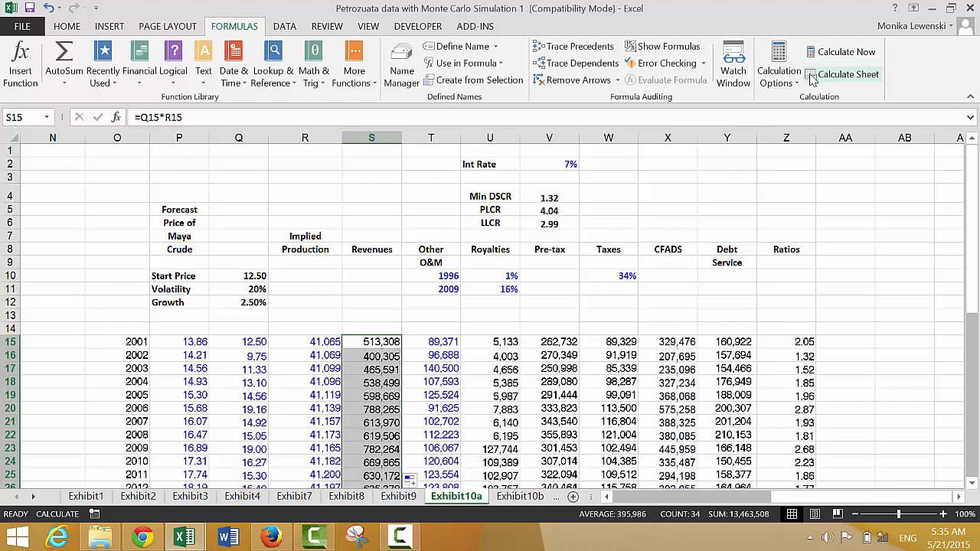
click(811, 76)
click(811, 77)
click(812, 76)
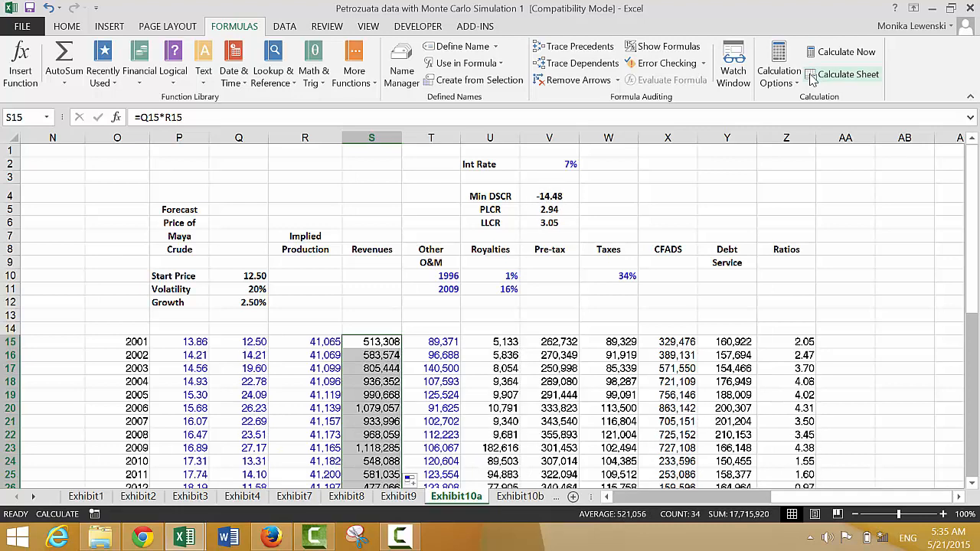
click(812, 76)
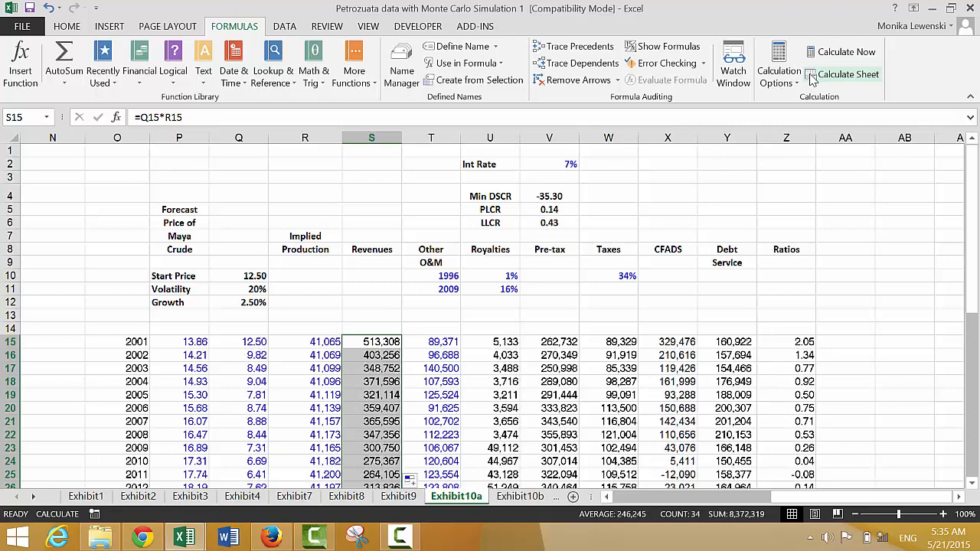
click(811, 76)
click(811, 76)
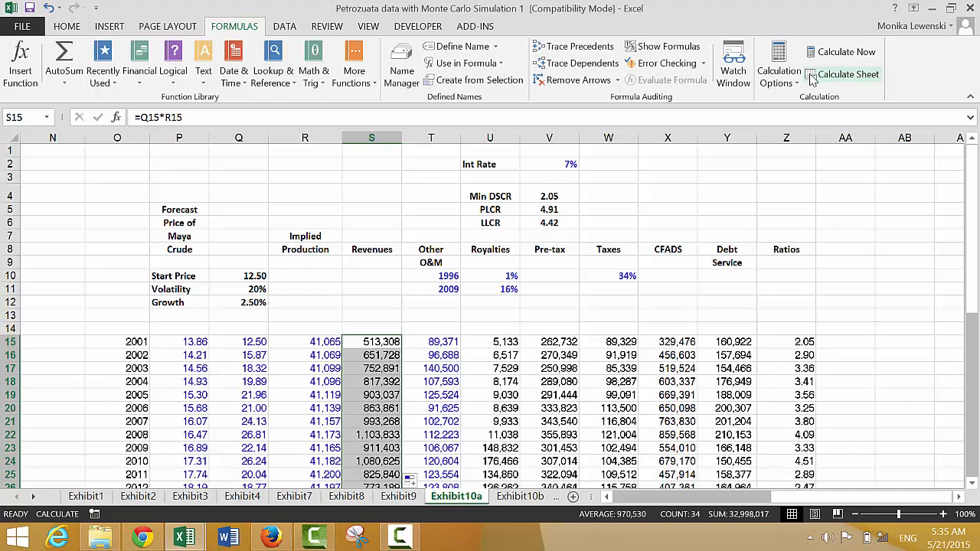
click(811, 77)
click(812, 77)
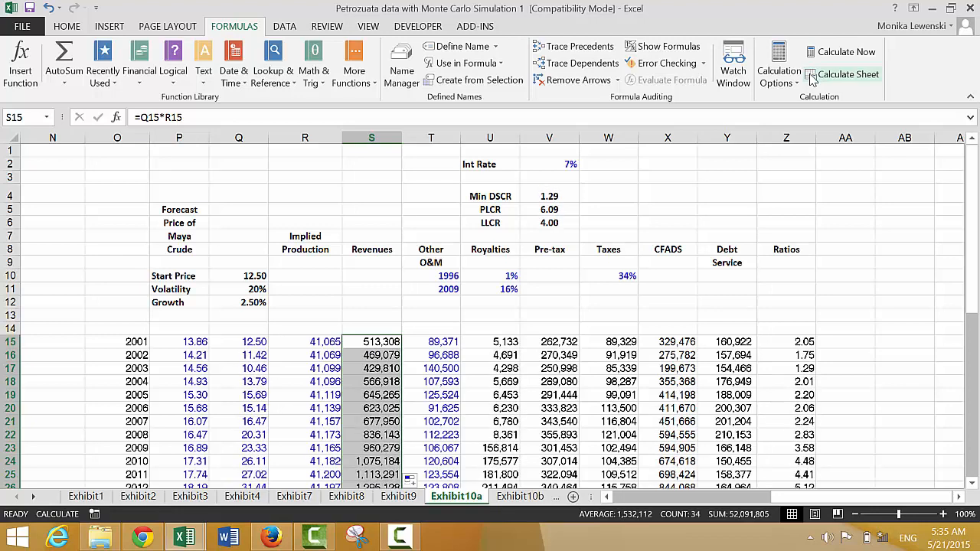
click(812, 77)
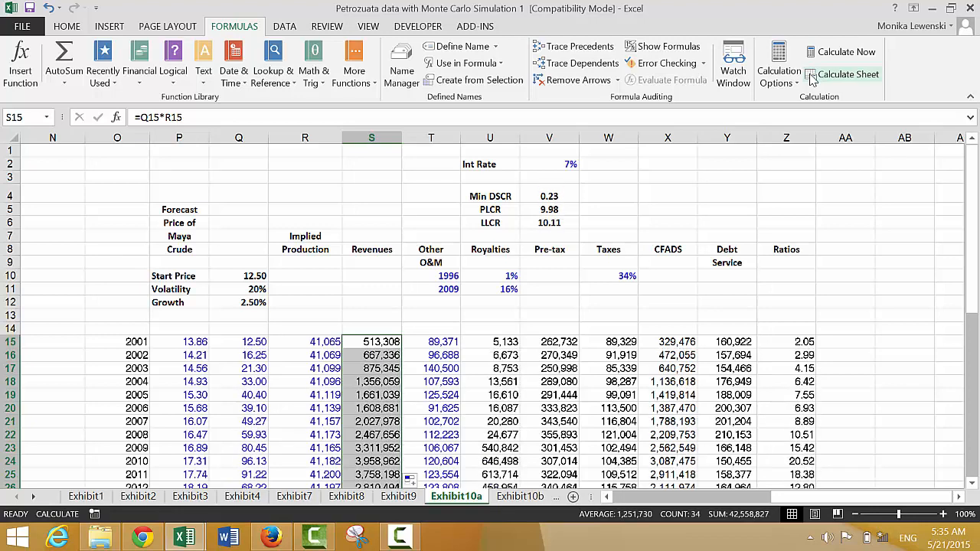
- Fill the Growth label and rate in P12:Q12 down into row 13 as the basis for another assumption
click(422, 310)
key(Left)
key(Left)
key(Left)
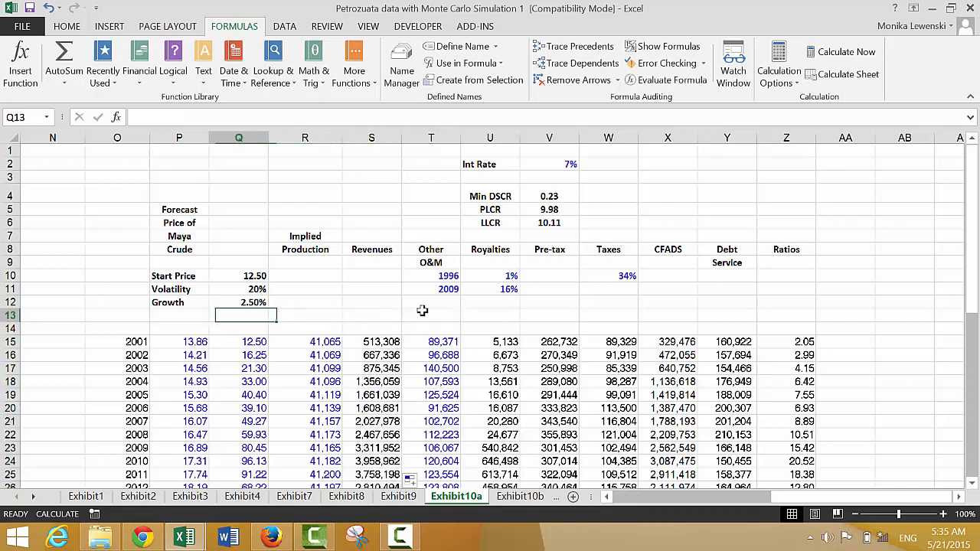
key(Left)
key(Left)
key(Right)
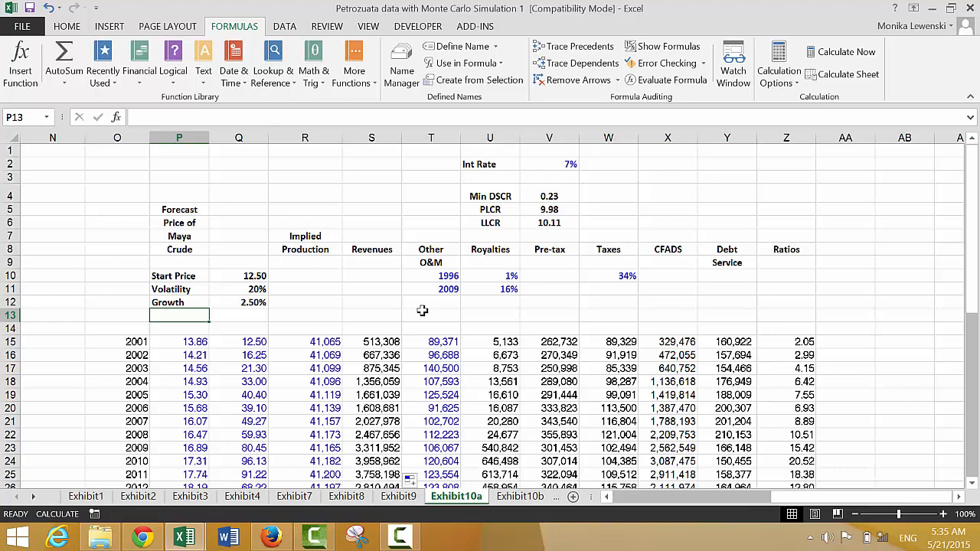
text(Ma)
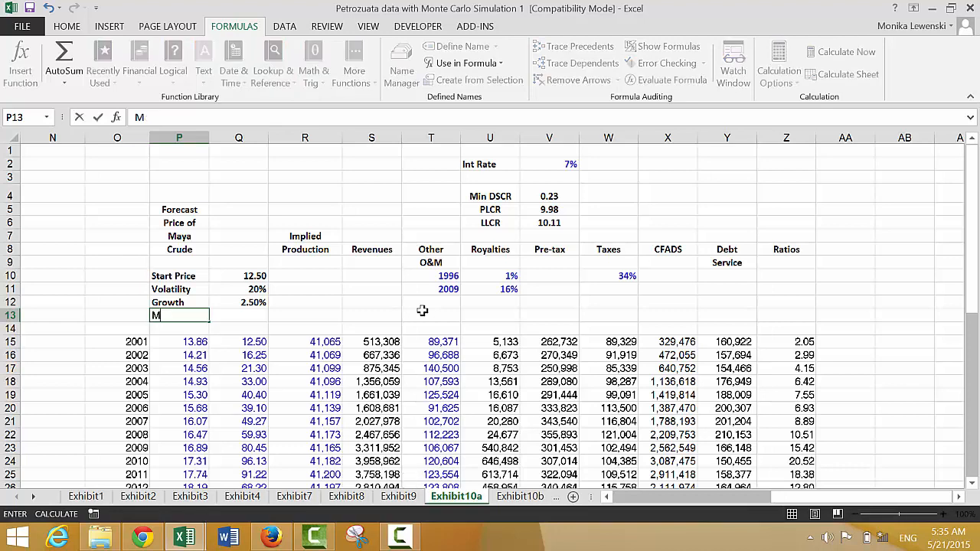
key(BackSpace)
key(Up)
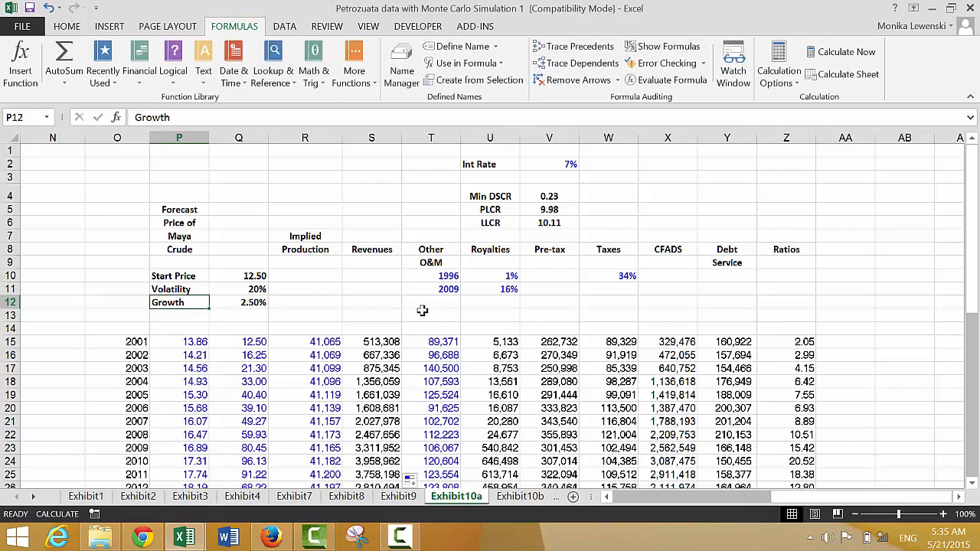
key(shift+Right)
key(shift+Down)
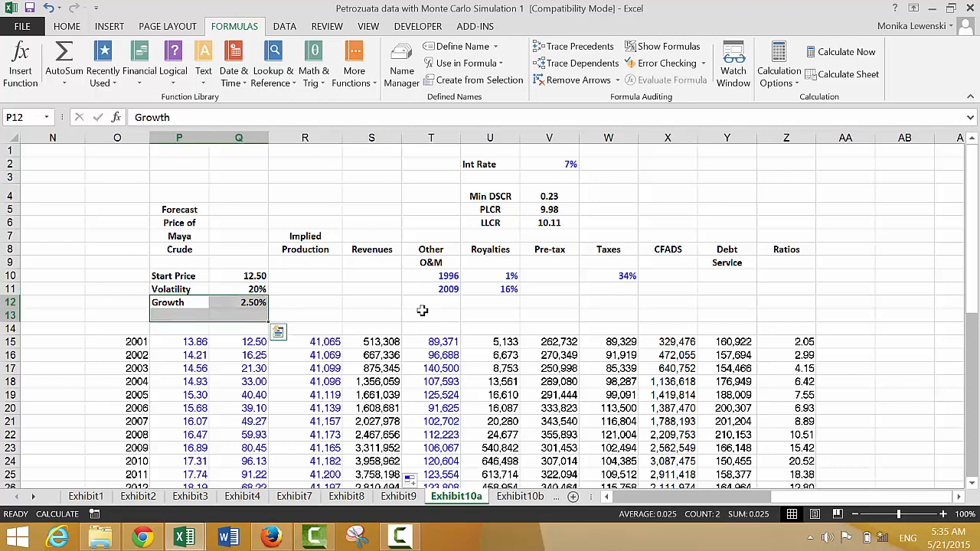
key(ctrl+d)
key(Down)
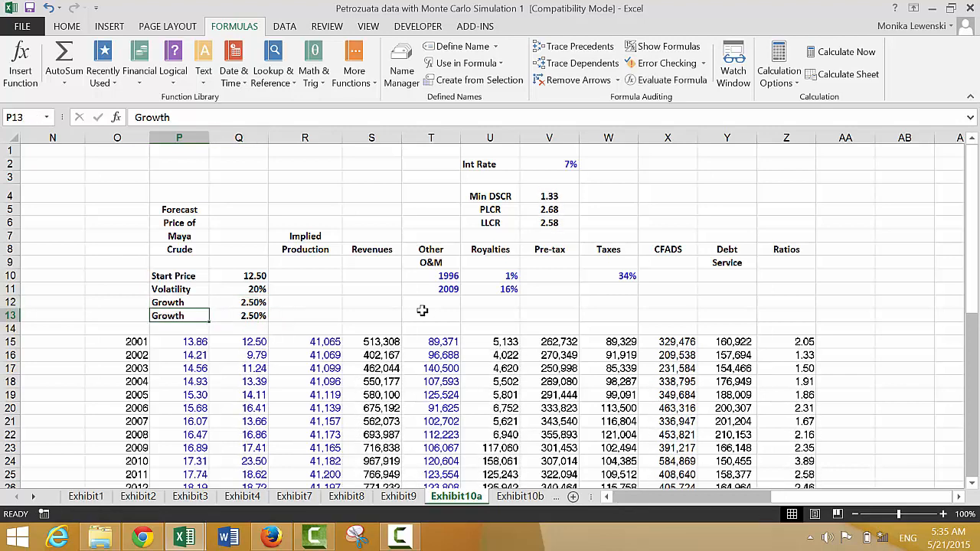
- Replace the copied label in P13 with "Mean Reversion"
text(Mean REve)
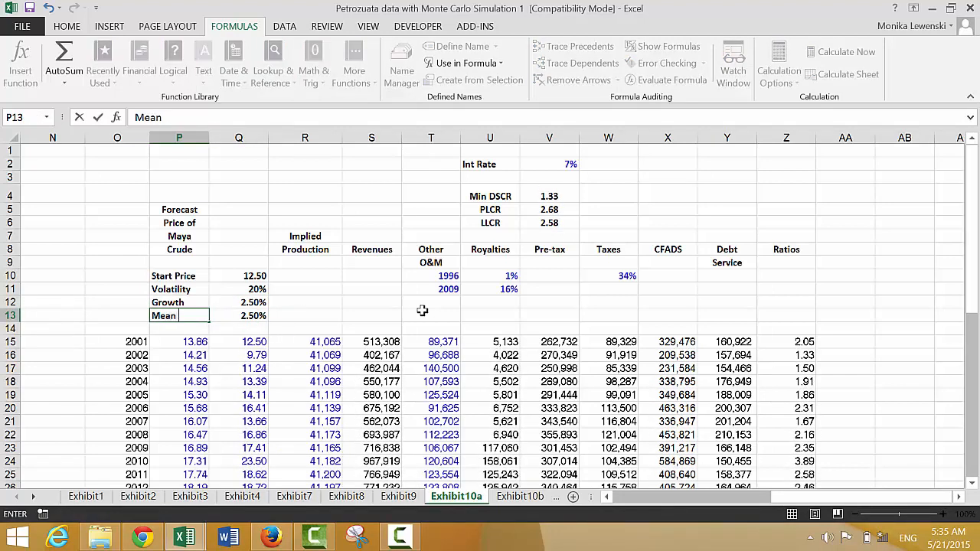
key(BackSpace)
key(BackSpace)
text(version)
key(Return)
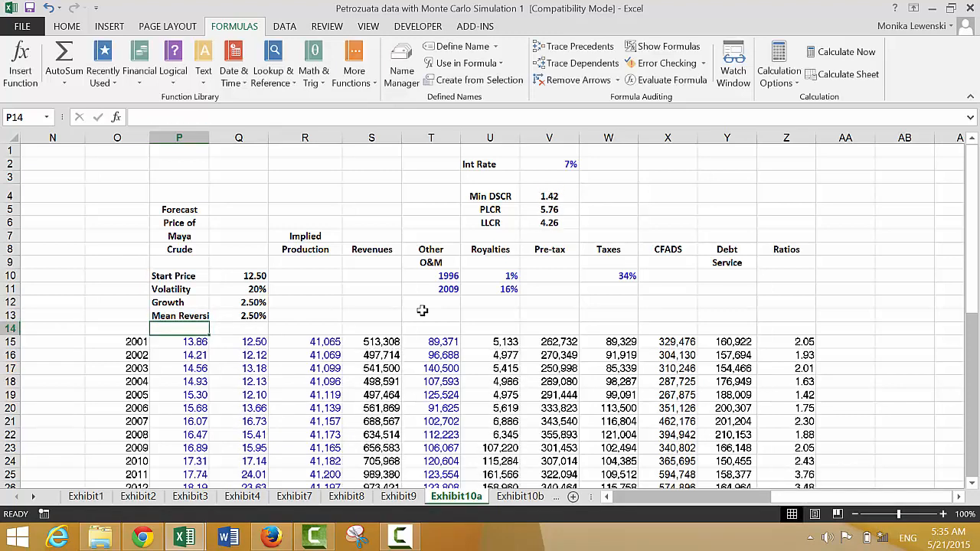
- Insert two blank rows at row 14, between the price assumptions and the yearly data
key(shift+space)
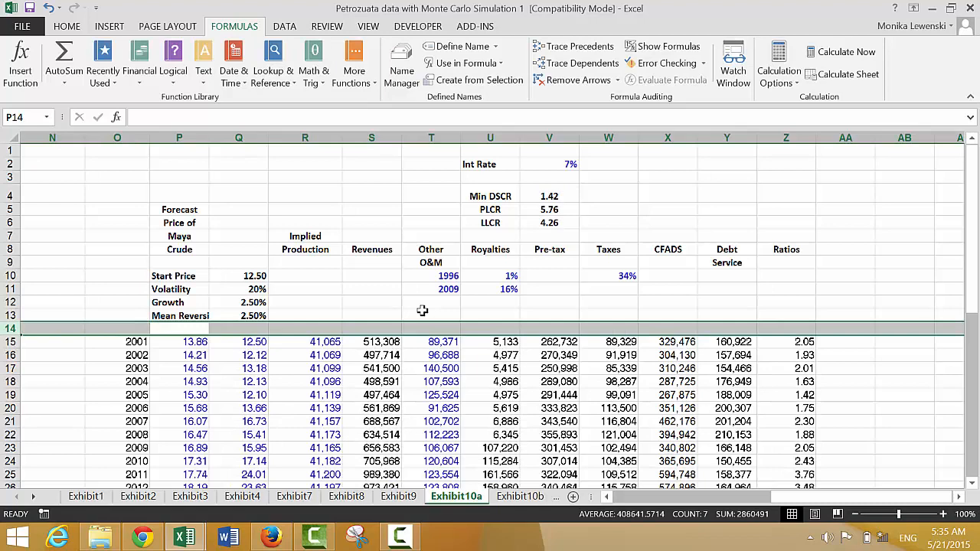
key(ctrl+shift+plus)
key(ctrl+shift+plus)
key(Up)
key(Right)
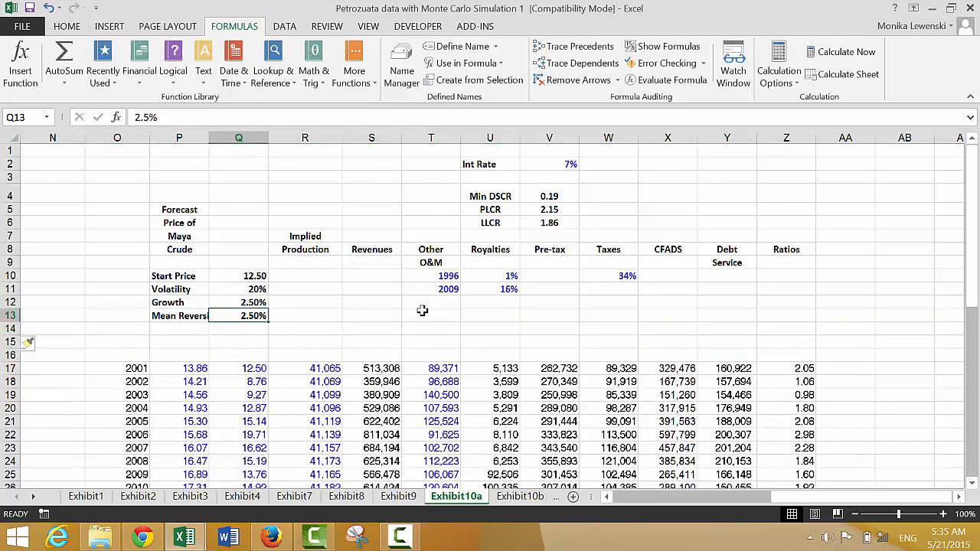
- Widen column P to fit the Mean Reversion label and set the mean reversion rate in Q13 to 33%
key(Left)
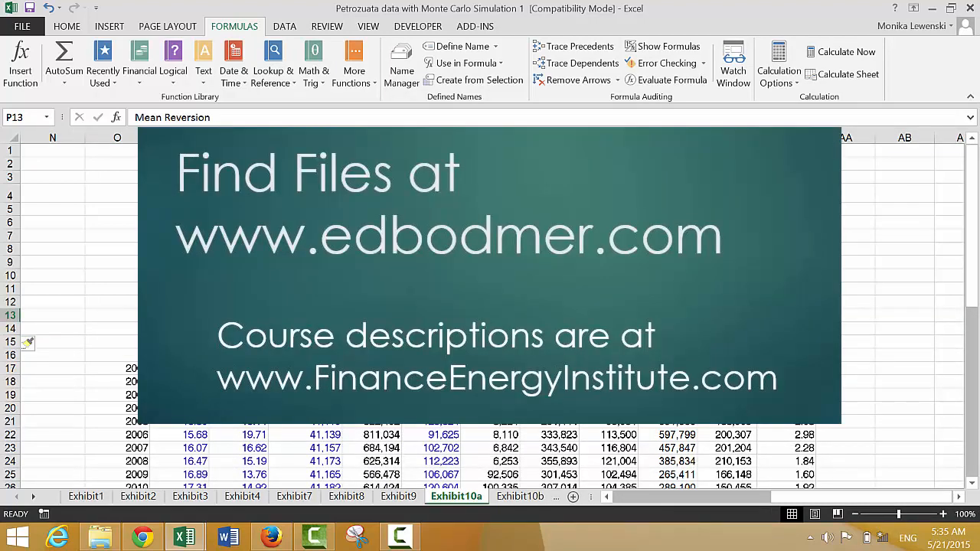
key(Right)
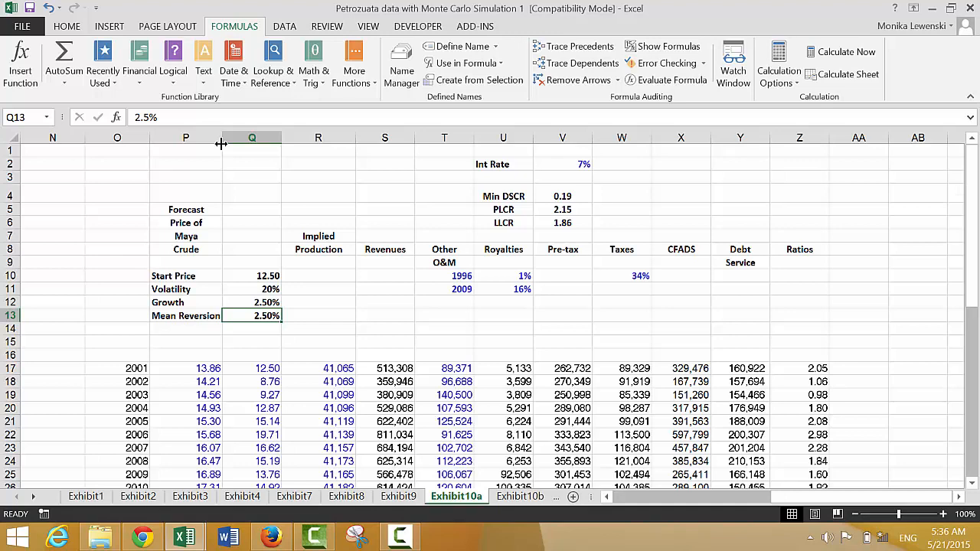
text(33)
key(Return)
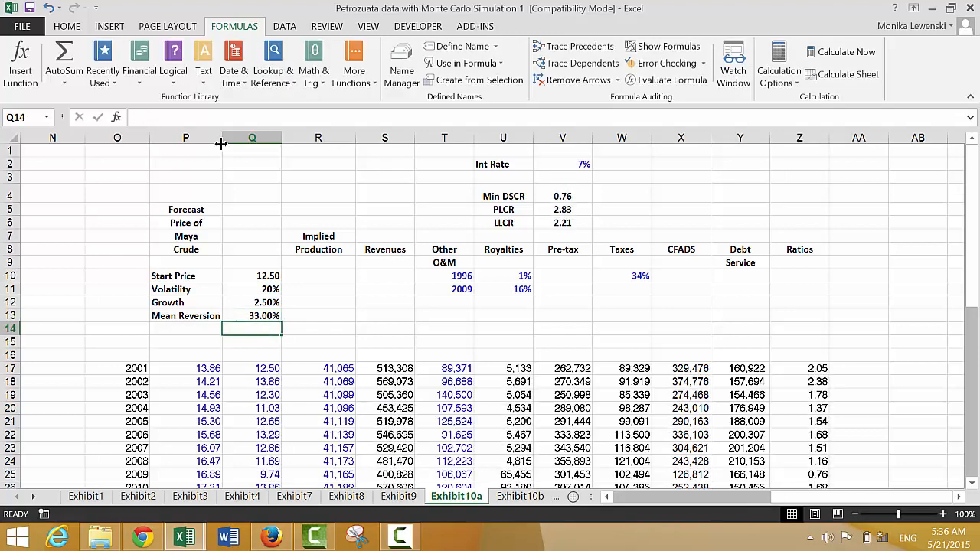
- Insert a blank column between the forecast and simulated prices, and label P14 "Production Cost"
click(221, 143)
key(ctrl+plus)
key(Left)
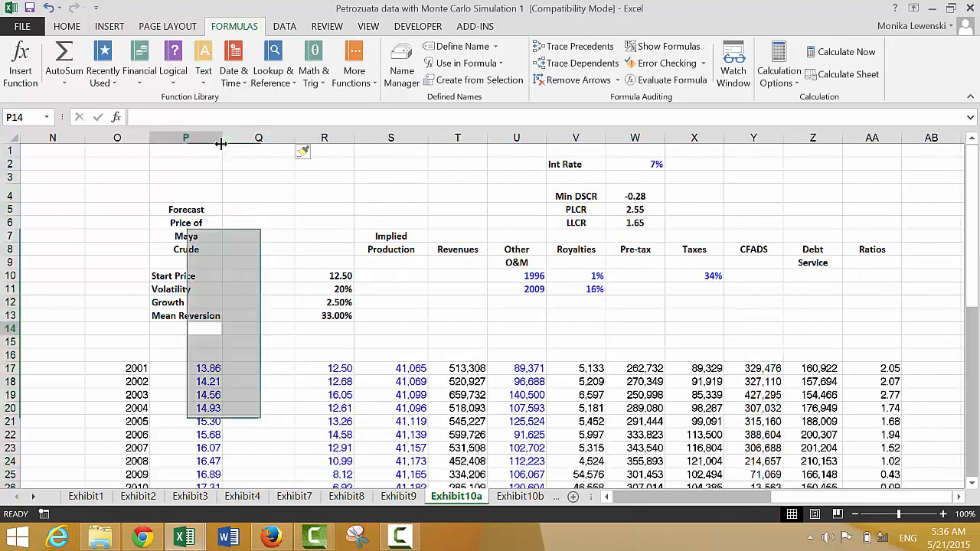
text(Prod)
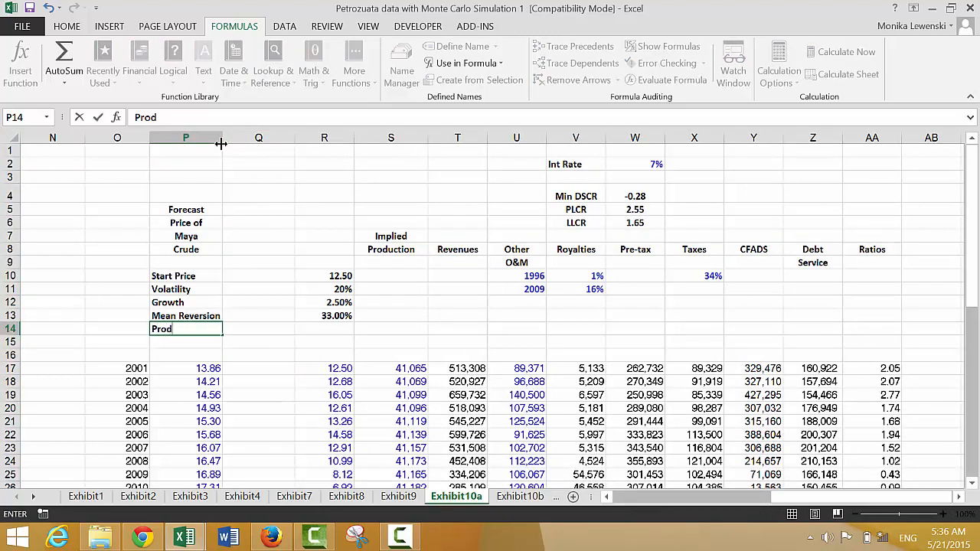
text(uction Cost)
key(Return)
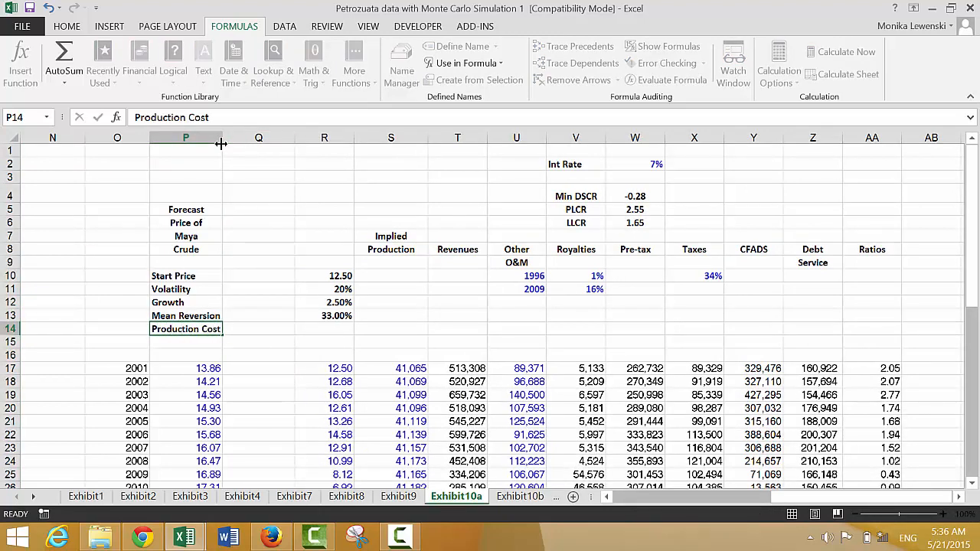
key(Up)
key(Right)
key(Down)
key(Down)
key(Down)
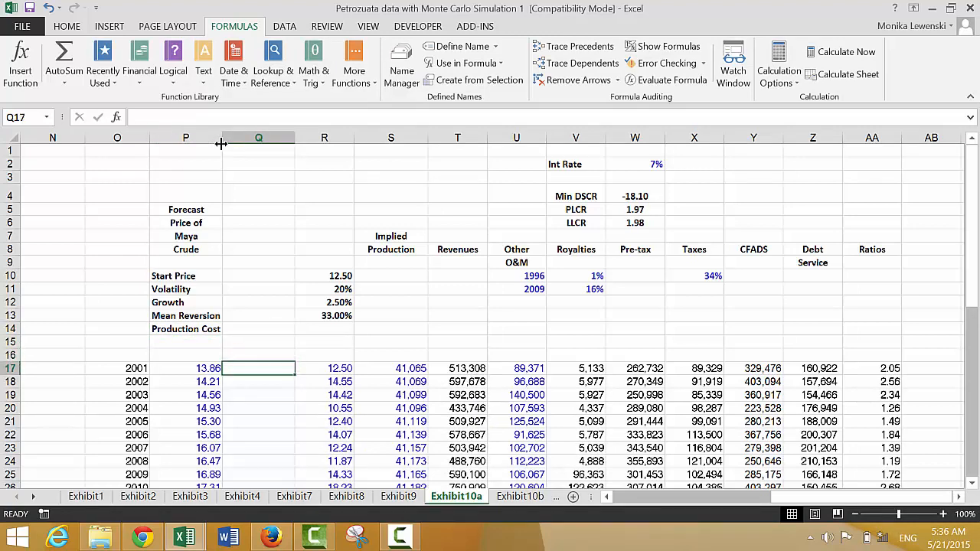
text(40)
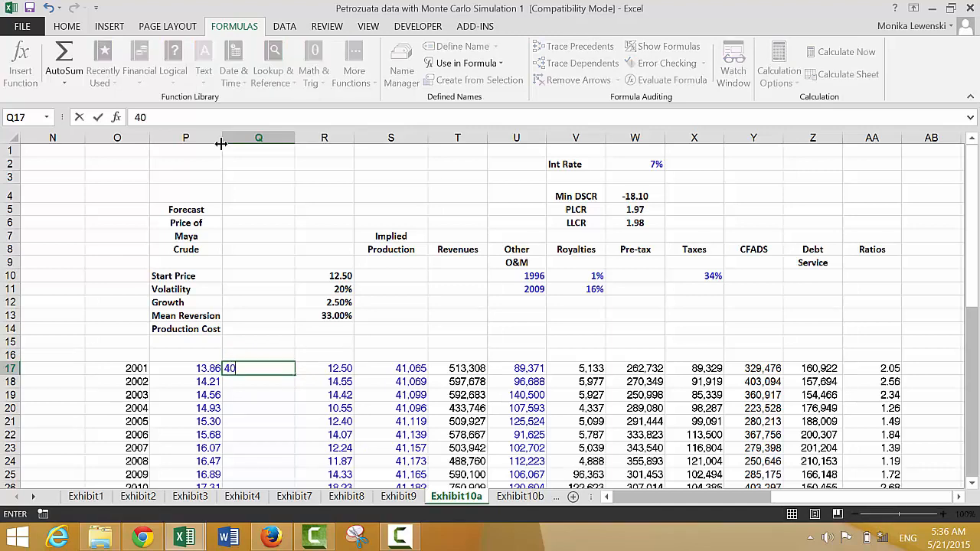
key(Escape)
- Set the Production Cost in R14 to 40, formatted as a number with two decimals
key(Up)
key(Up)
key(Up)
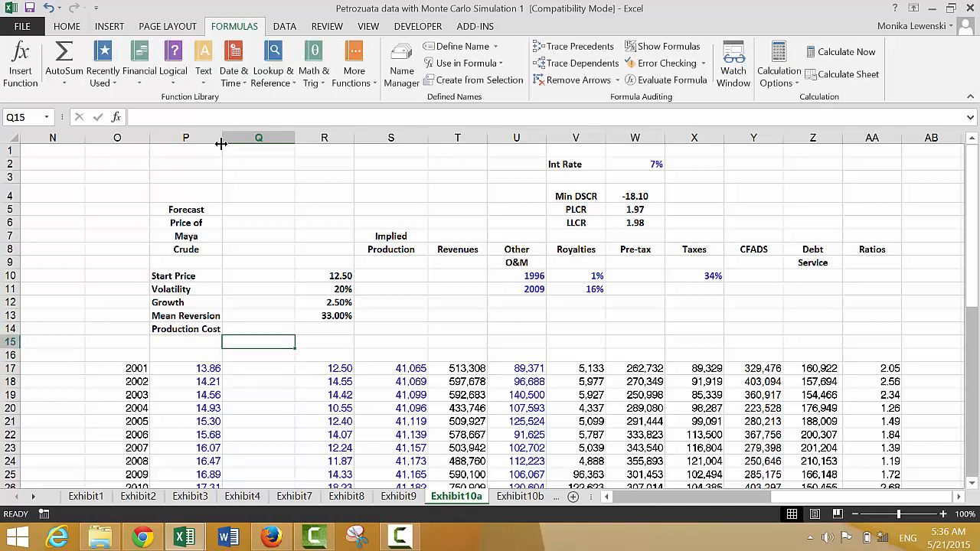
key(Right)
text(40%)
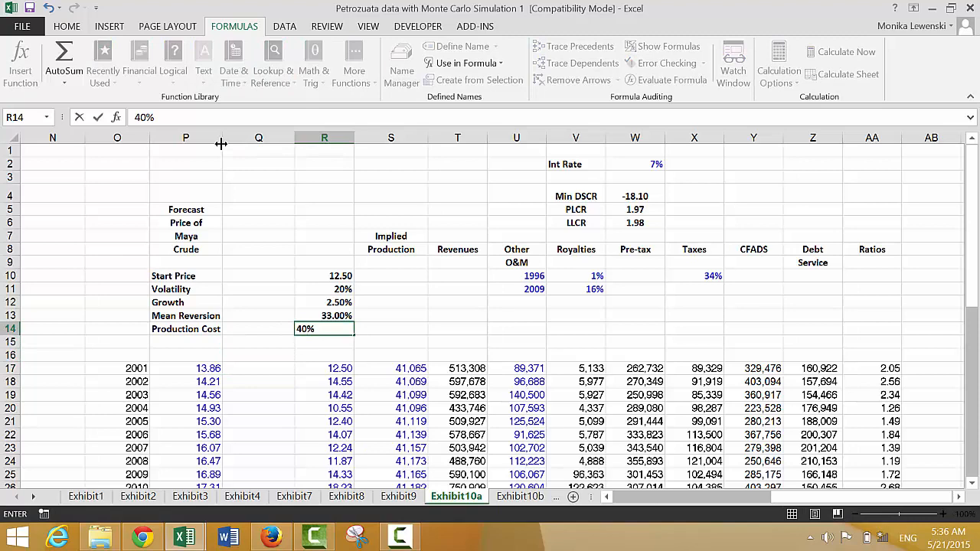
key(ctrl+Return)
key(ctrl+shift+1)
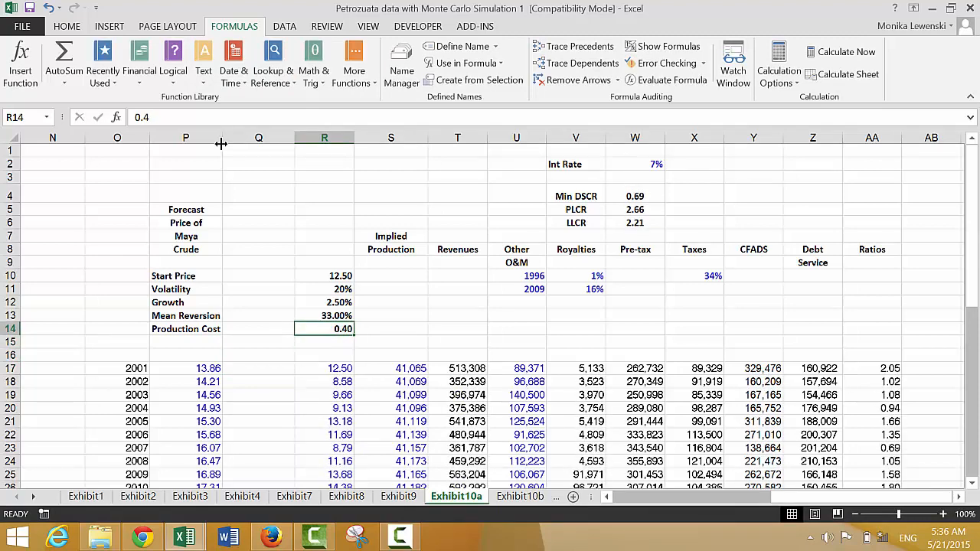
text(40)
key(Return)
key(Left)
key(Left)
key(Down)
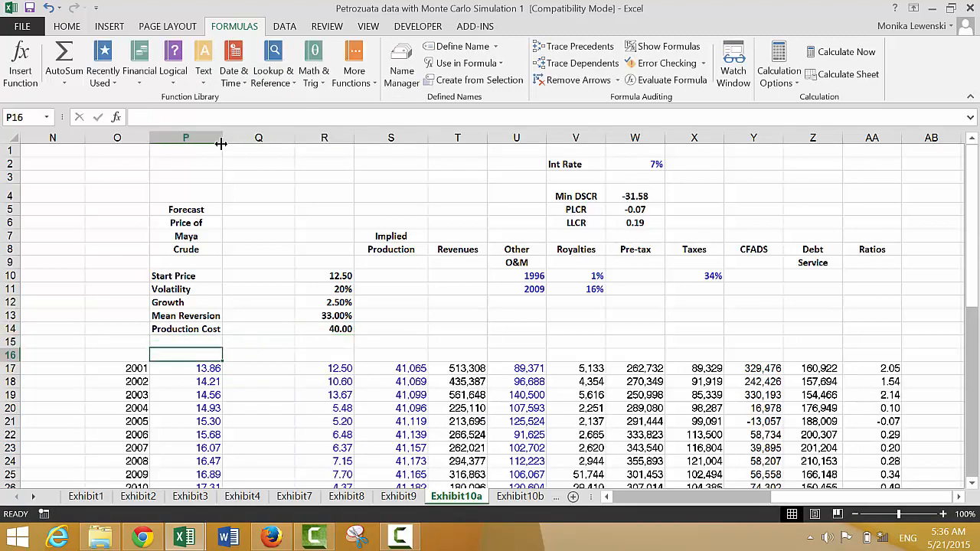
- Calculate the 2001 production cost in Q17 with the formula =R14*(1+$R$12)
key(Down)
key(Right)
text(=)
key(Up)
key(Up)
key(Up)
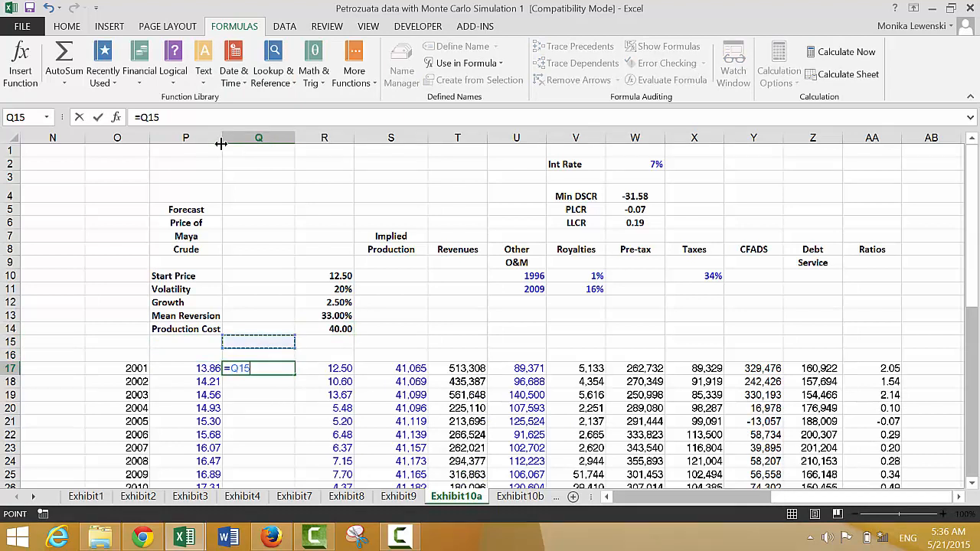
key(Right)
text(*()
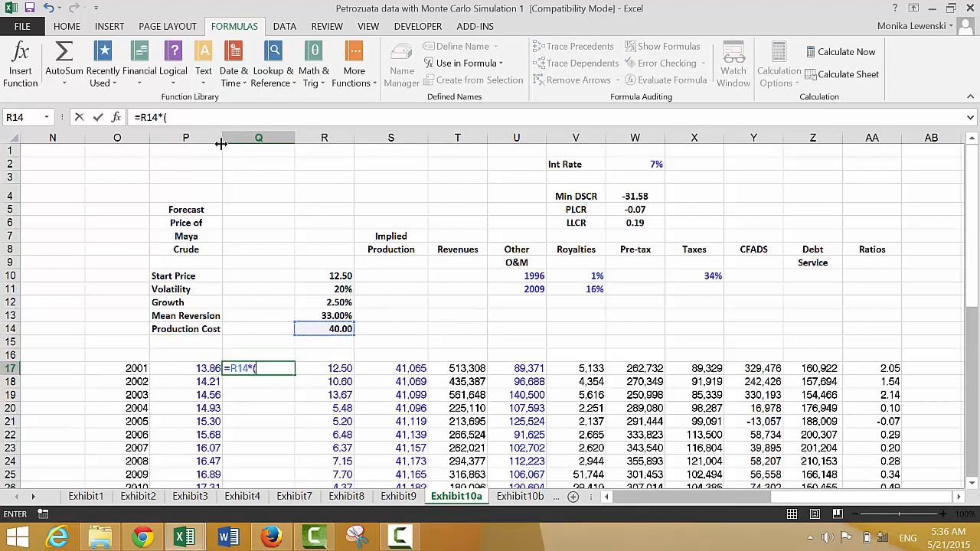
text(1+)
key(Up)
key(Up)
key(Up)
key(Up)
key(Up)
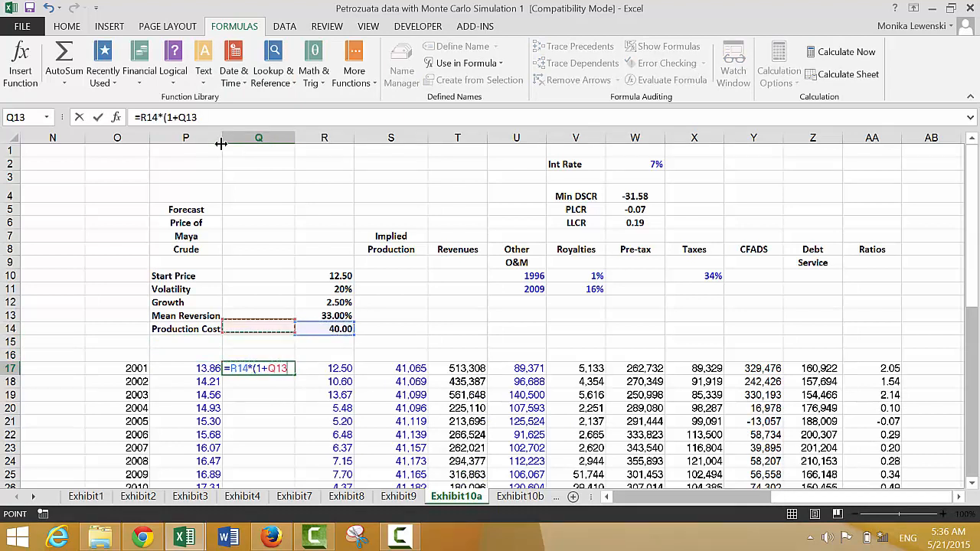
key(Right)
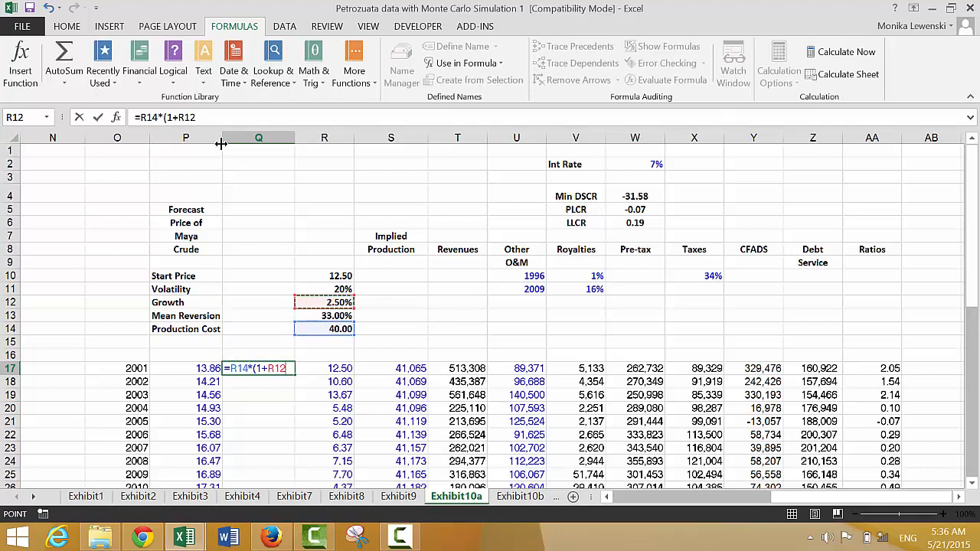
key(F4)
key(Return)
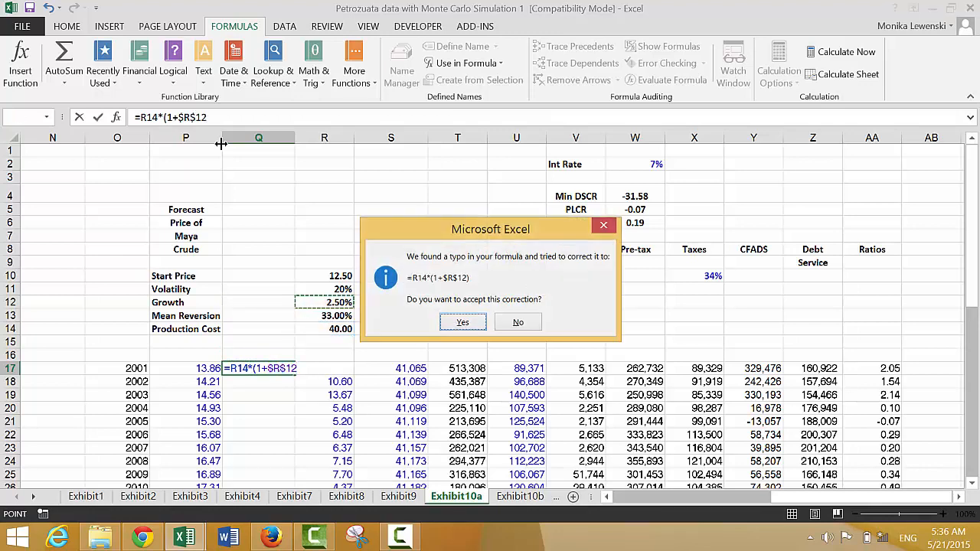
key(Return)
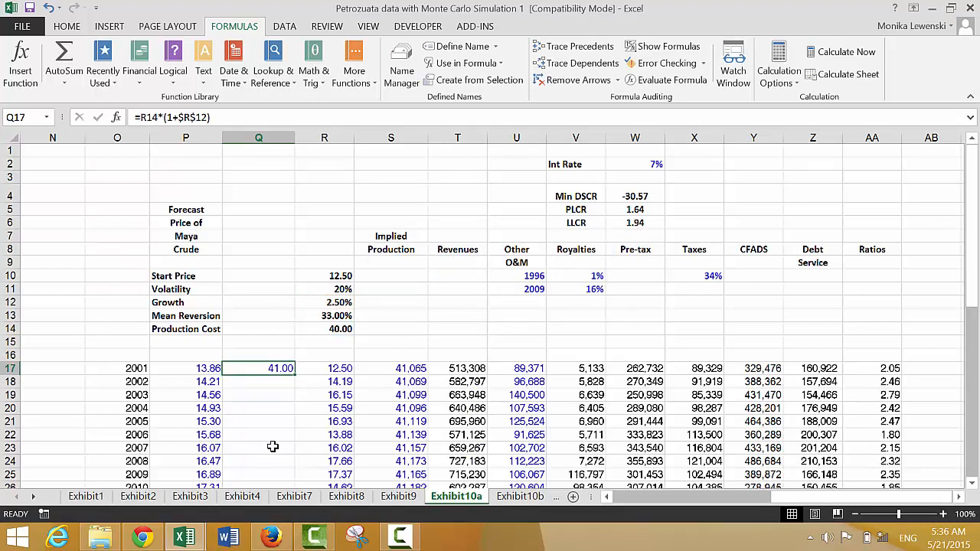
- Fill the Q17 formula down the column for all years and check its cell references
double_click(294, 375)
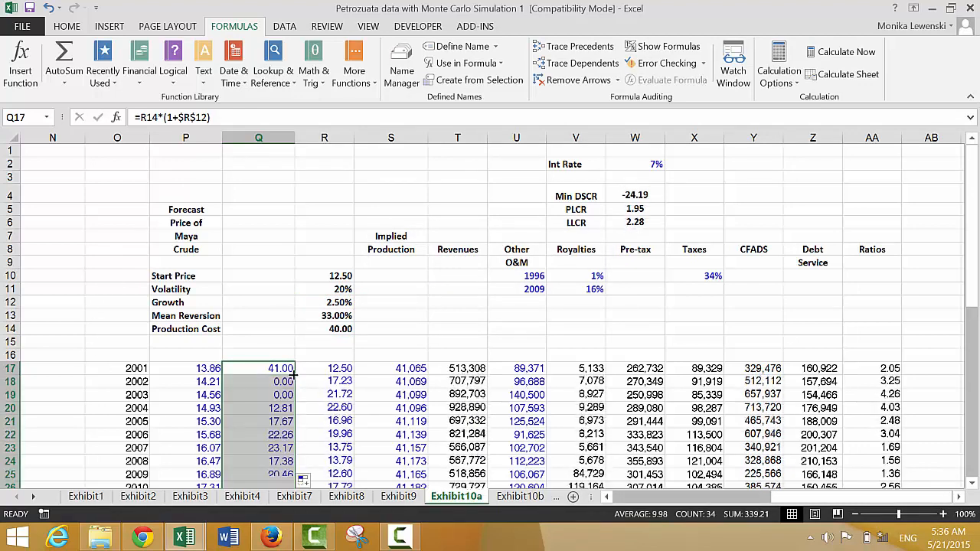
click(294, 371)
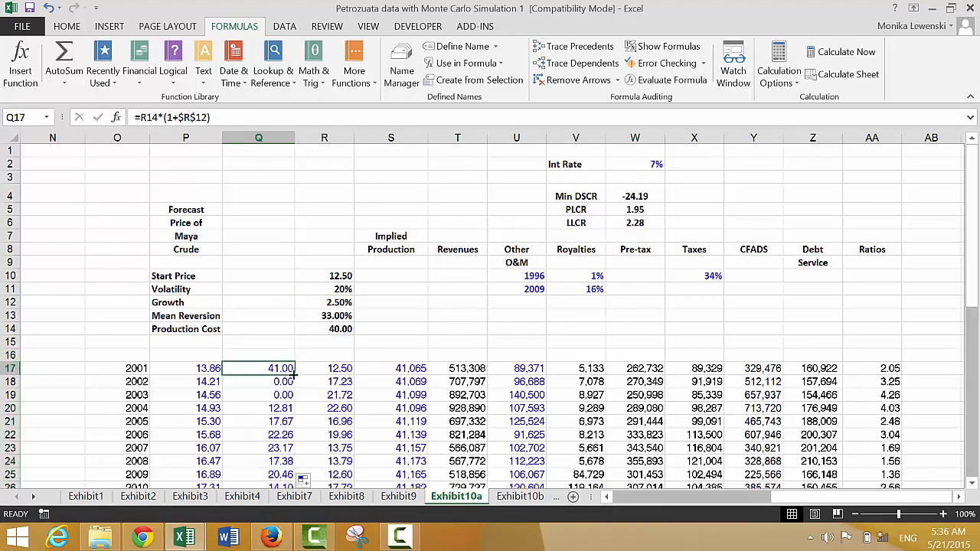
key(F2)
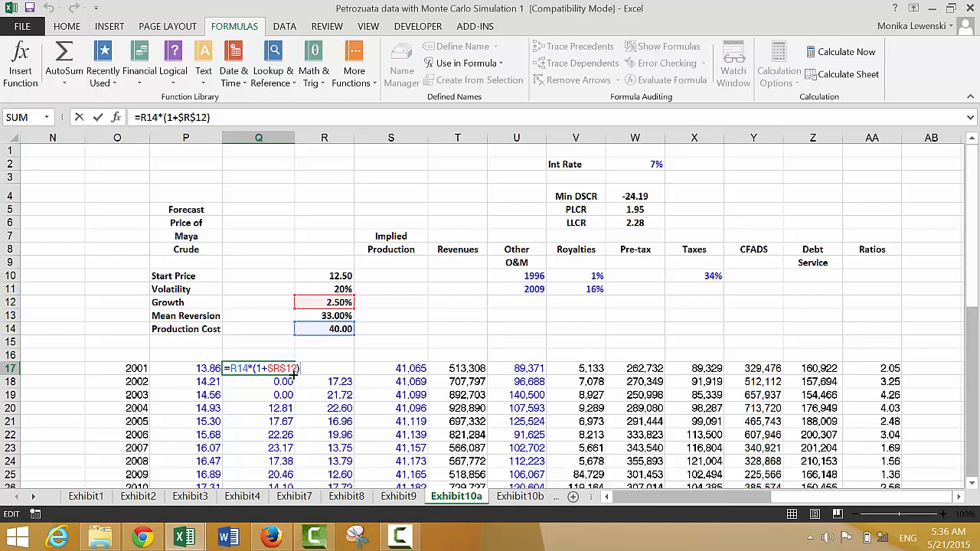
key(Return)
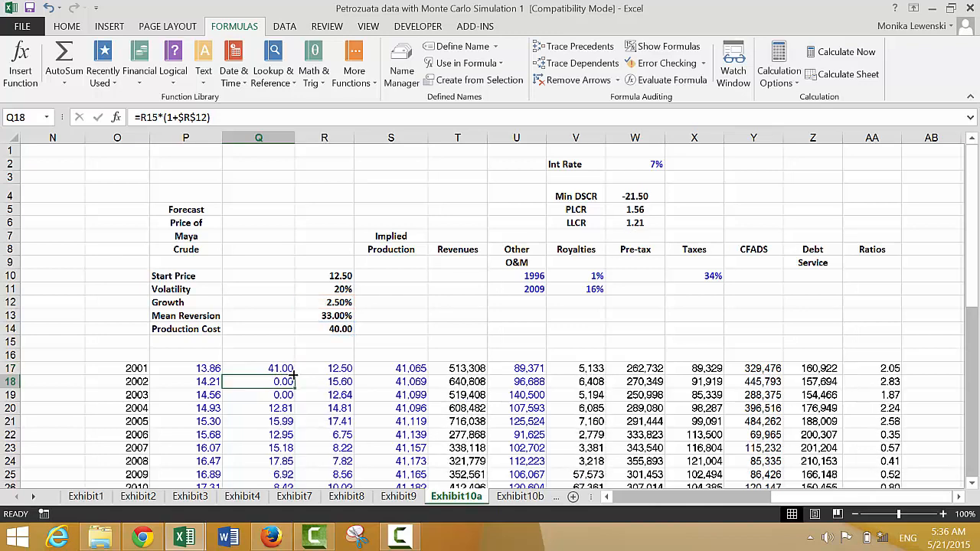
- Replace the 2001 formula in Q17 with a direct link to the Production Cost assumption, =R14
key(Up)
text(=)
key(Up)
key(Up)
key(Up)
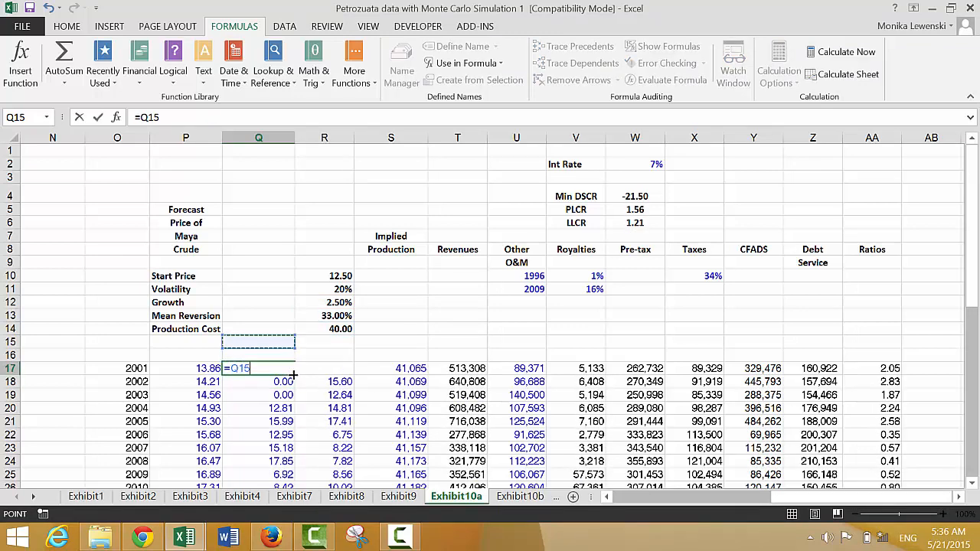
key(Right)
key(Return)
- Grow the 2002 production cost in Q18 with =Q17*(1+$R$12) and fill the formula down the remaining years
text(=)
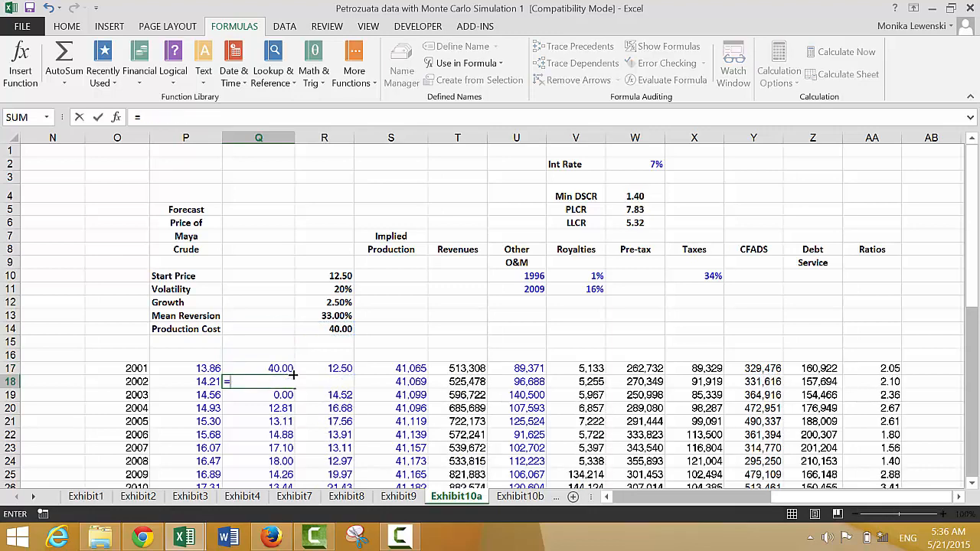
key(Up)
text(*()
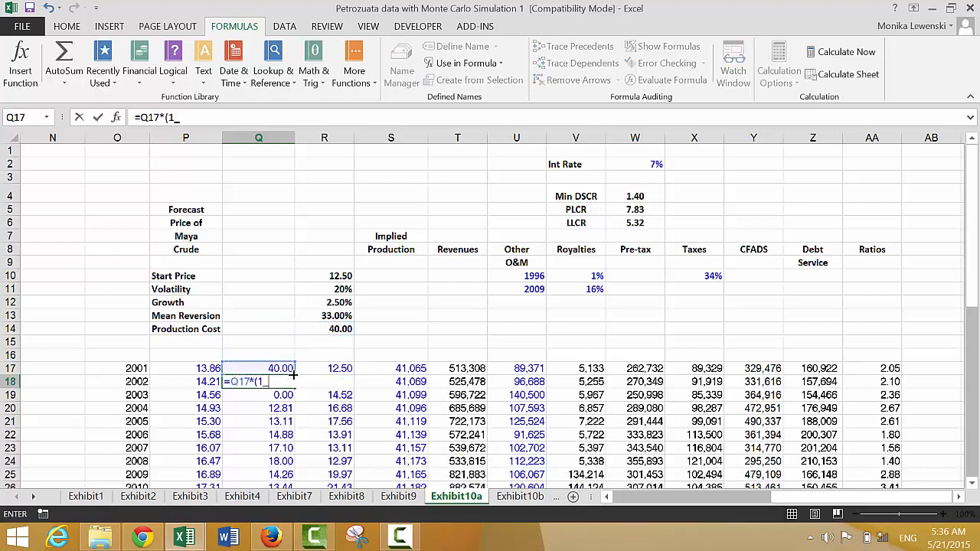
text(1+)
key(Up)
key(Up)
key(Up)
key(Up)
key(Up)
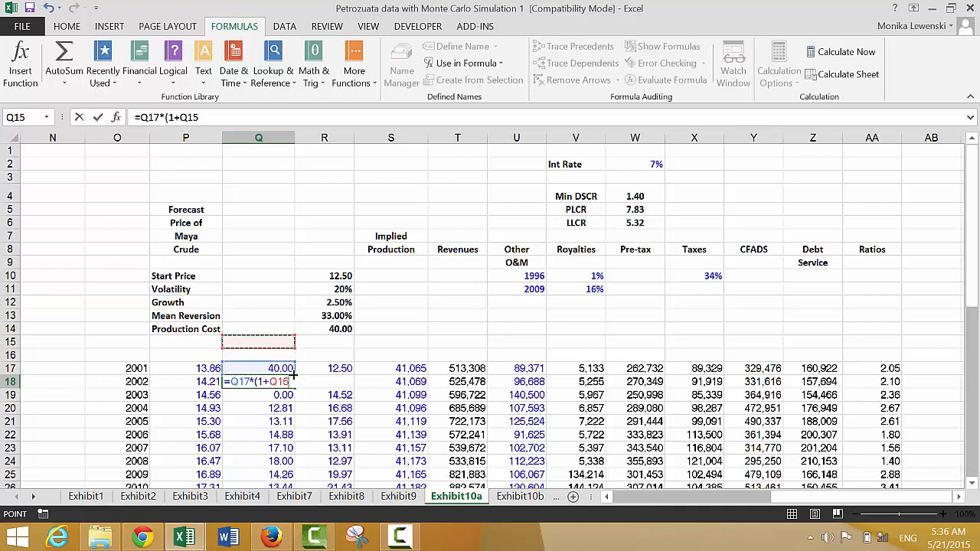
key(Right)
key(Up)
key(Up)
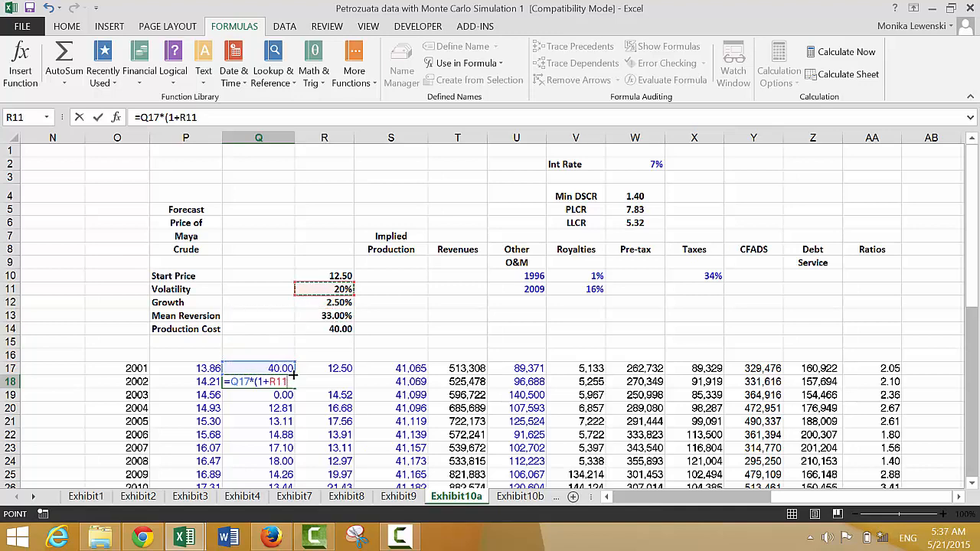
key(Down)
key(F4)
key(Return)
key(Return)
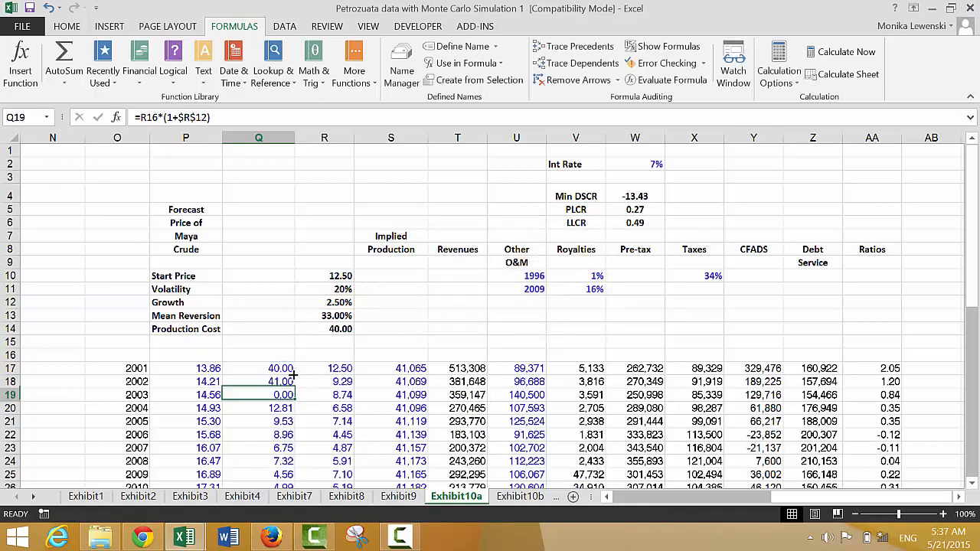
click(292, 387)
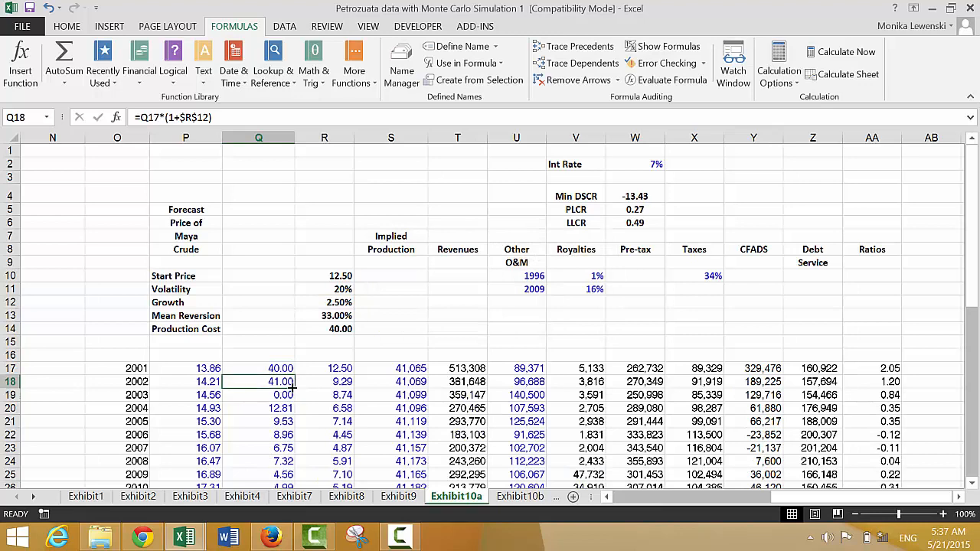
double_click(295, 391)
- Append the mean reversion term +(Q18-R17)*$R$13 to the simulated price formula in R18 and fill it down the column
key(Right)
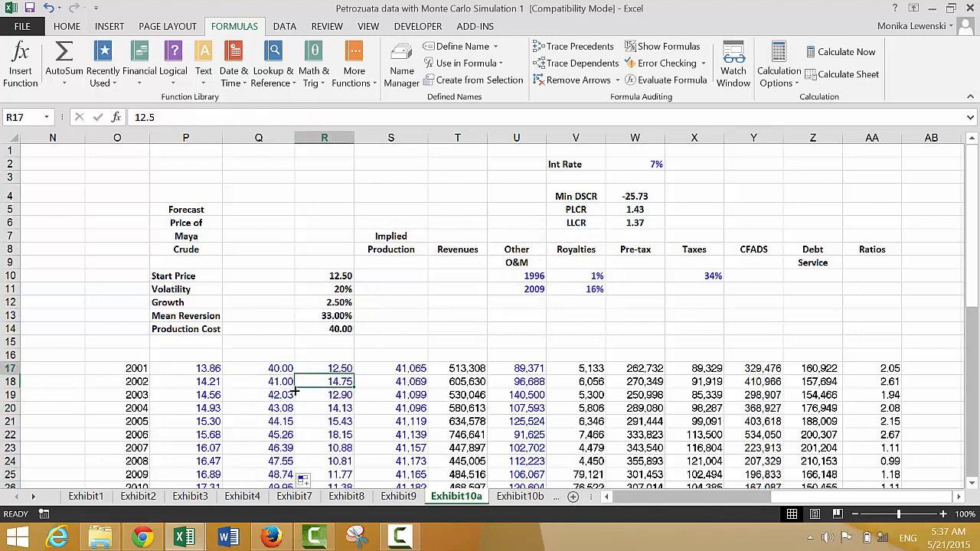
key(Up)
key(Down)
key(F2)
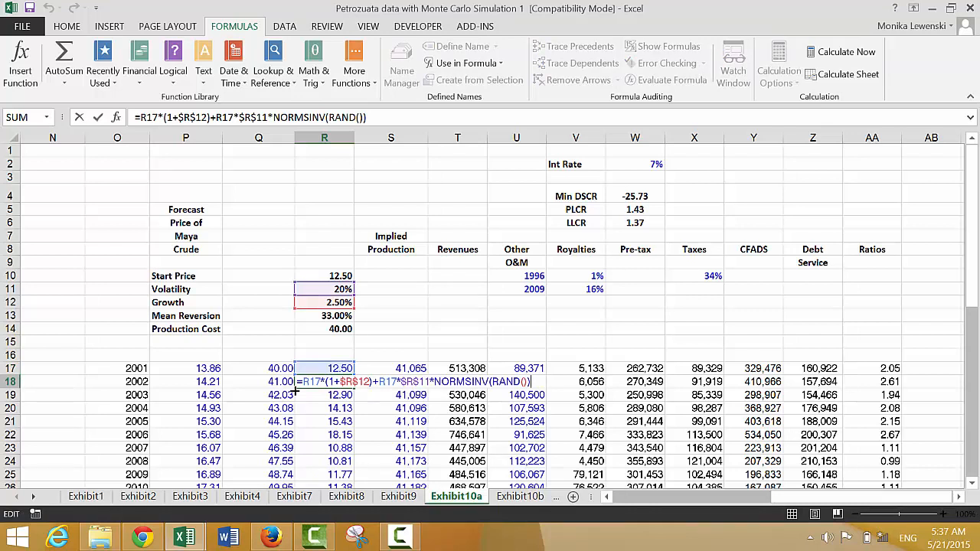
text(+()
click(320, 367)
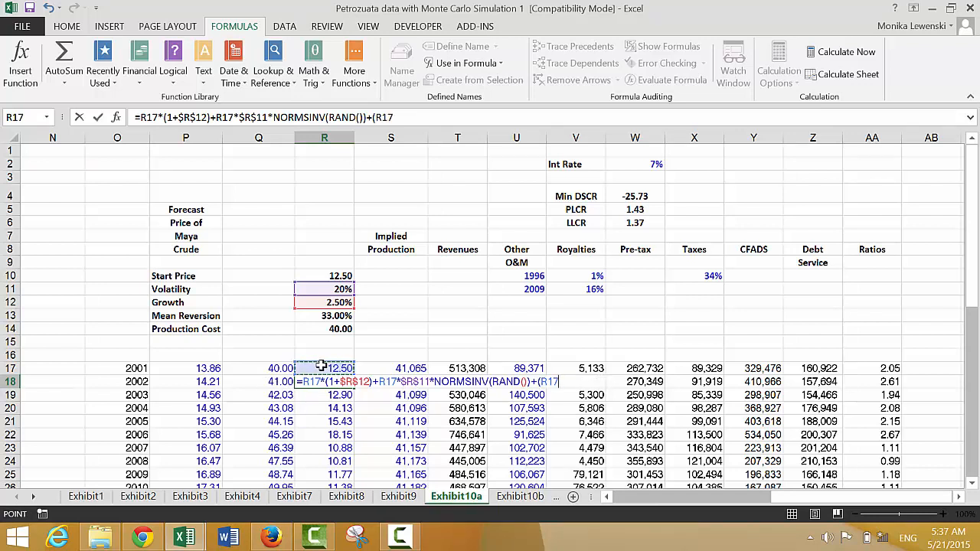
text(-)
key(BackSpace)
key(BackSpace)
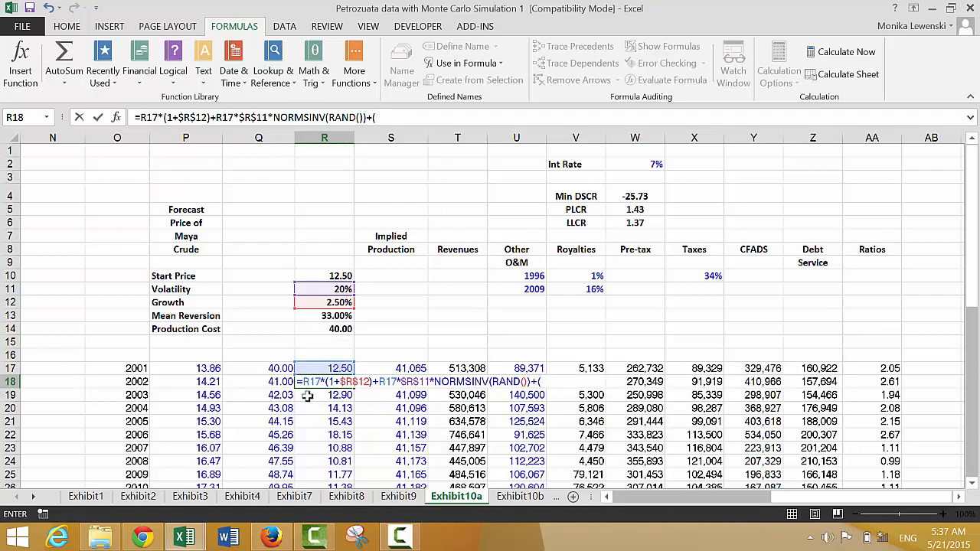
click(271, 380)
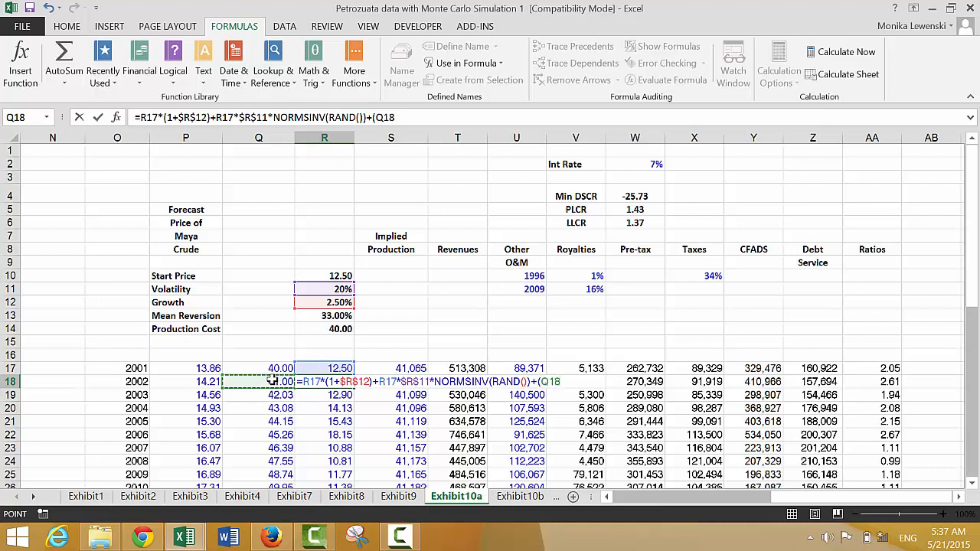
text(-)
key(Up)
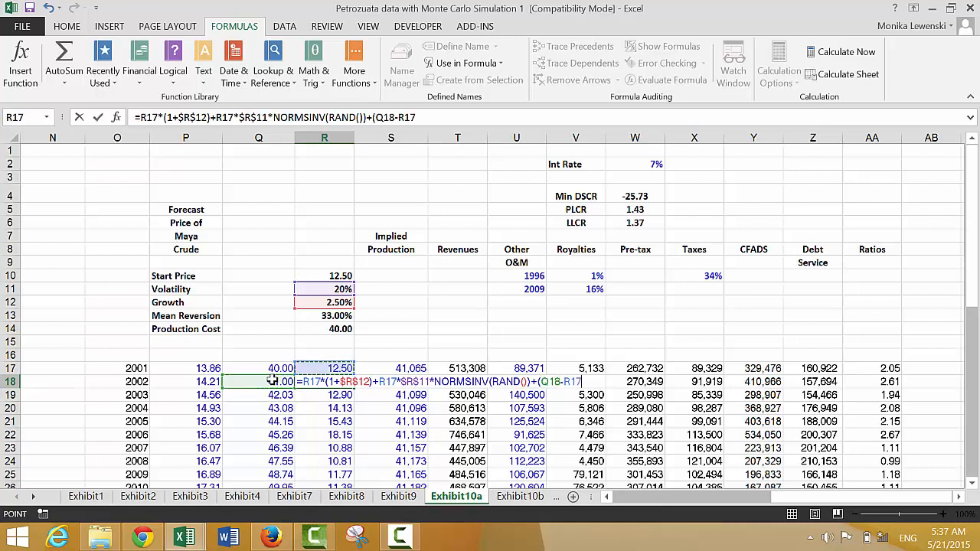
text())
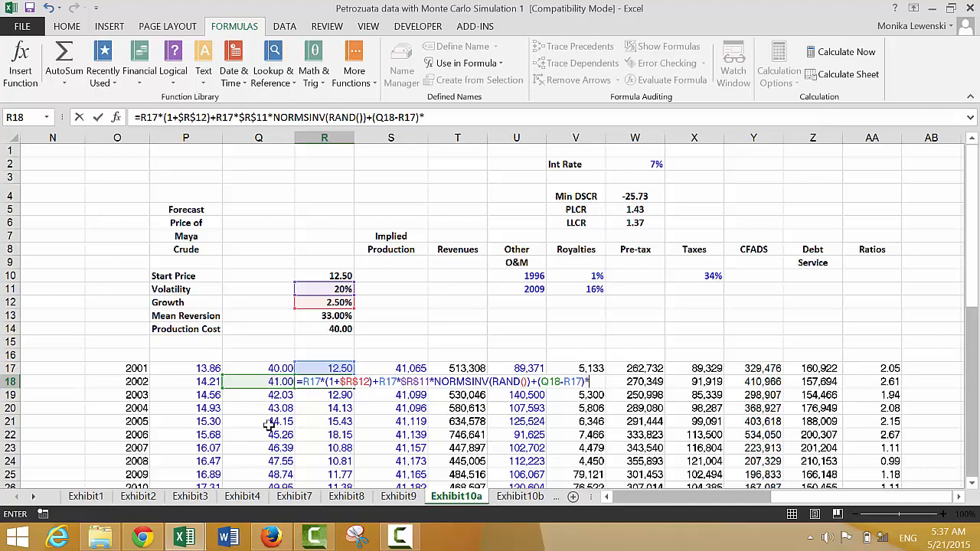
text(*)
click(322, 316)
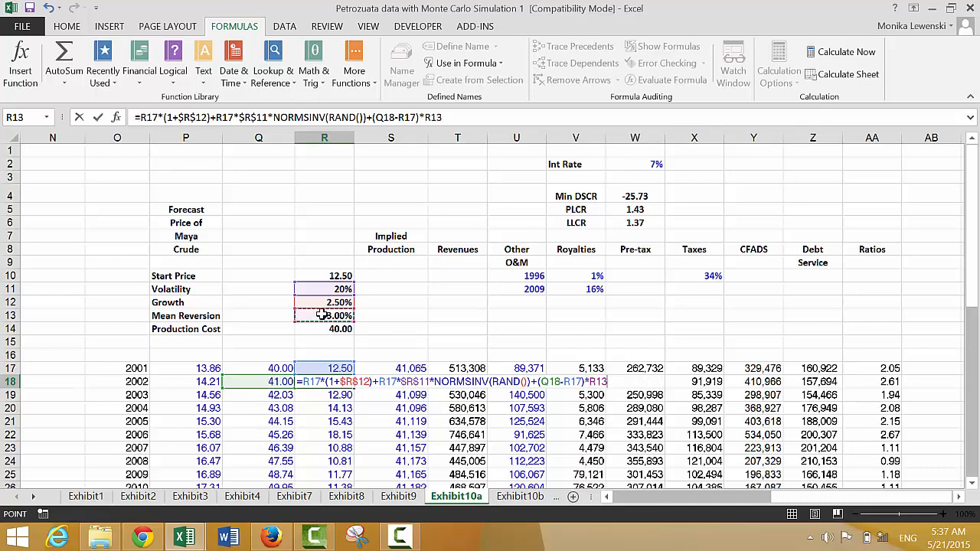
key(F4)
key(ctrl+Return)
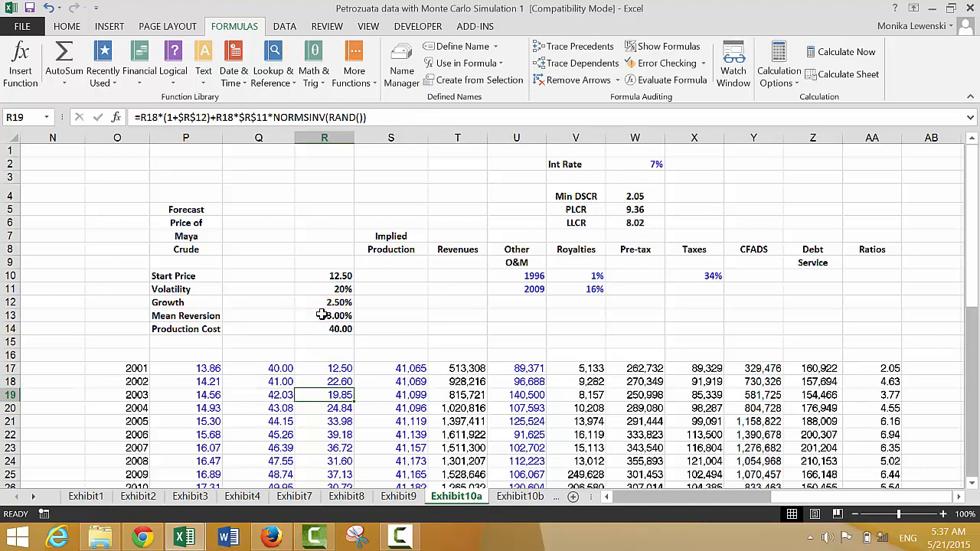
double_click(354, 386)
- Recalculate the sheet repeatedly to examine how the simulated prices and debt coverage ratios vary under mean reversion
key(Down)
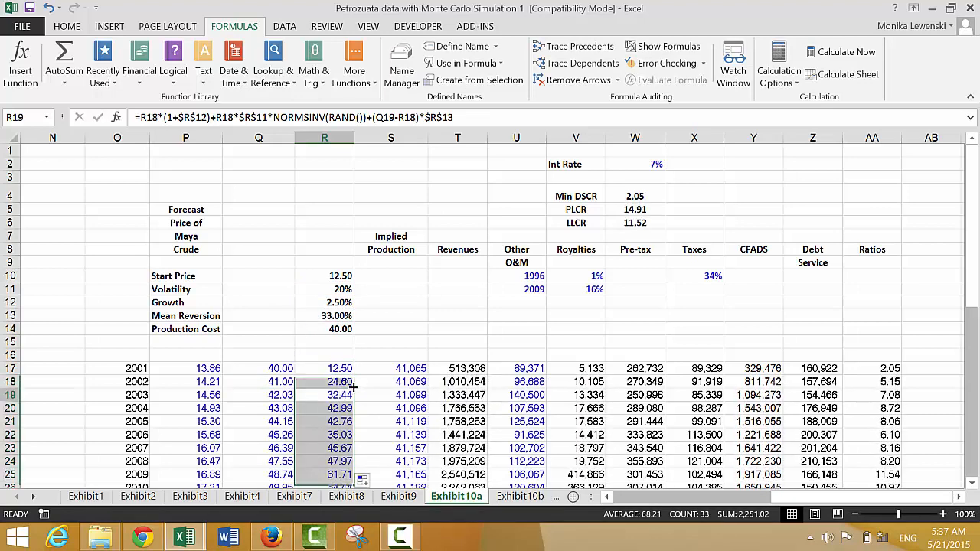
key(Up)
key(Up)
key(Up)
key(Up)
key(Up)
key(Up)
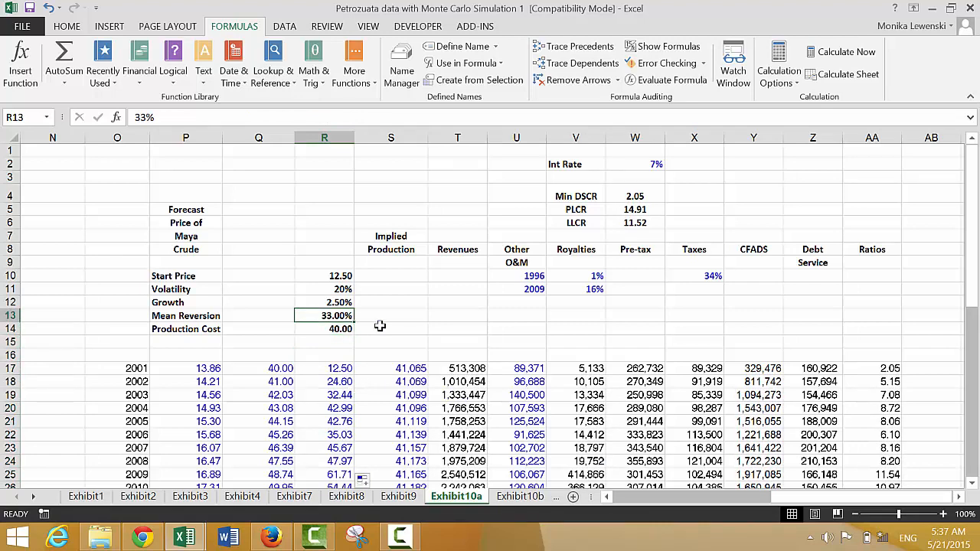
click(814, 76)
click(814, 78)
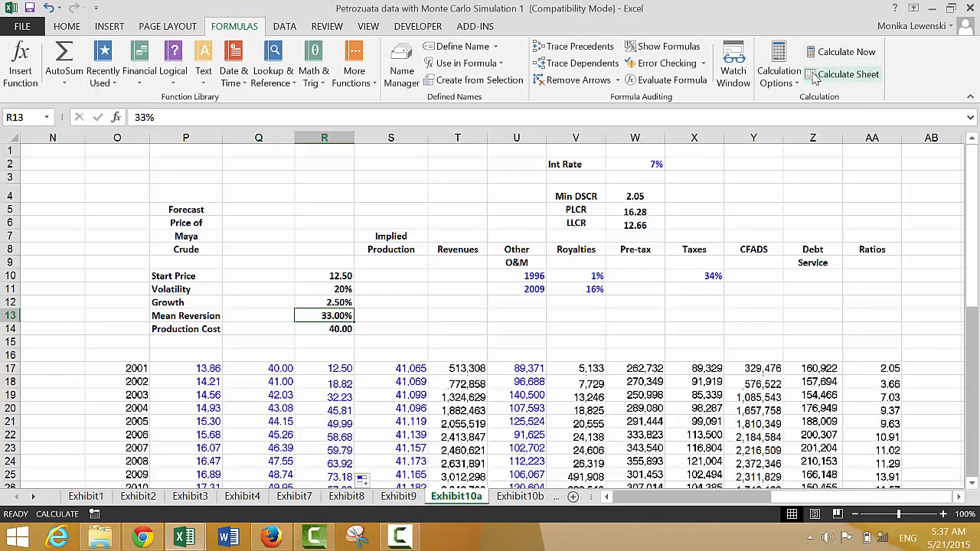
click(814, 79)
click(814, 78)
click(814, 78)
click(813, 77)
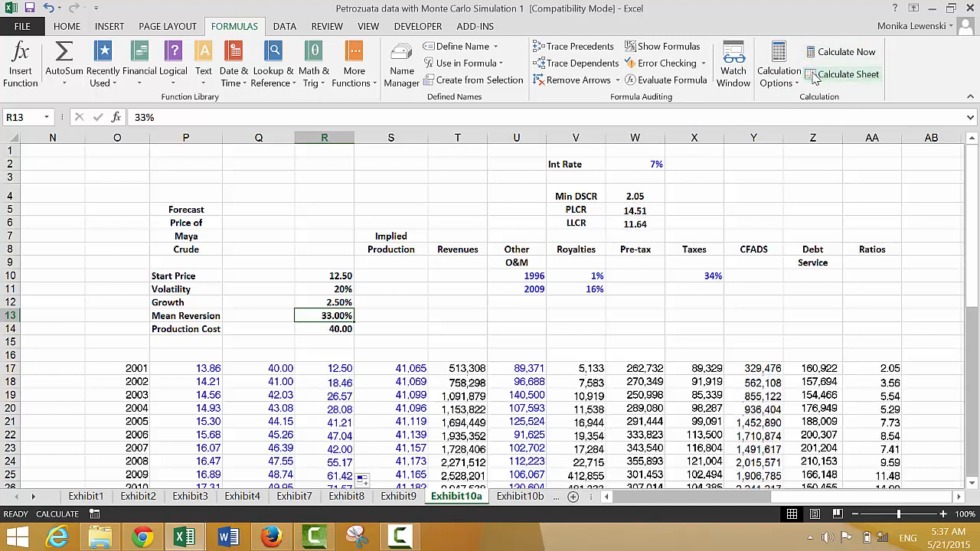
click(814, 76)
click(814, 77)
click(814, 77)
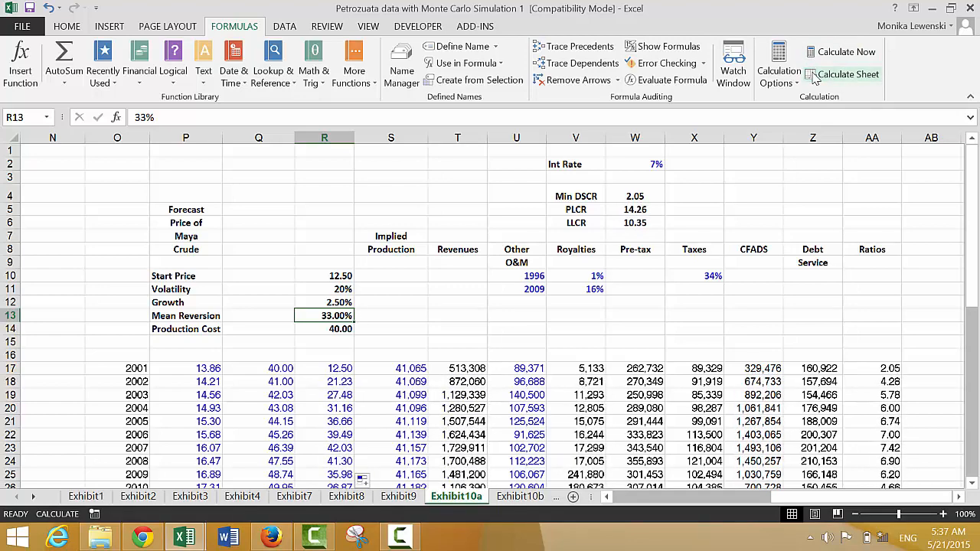
click(814, 77)
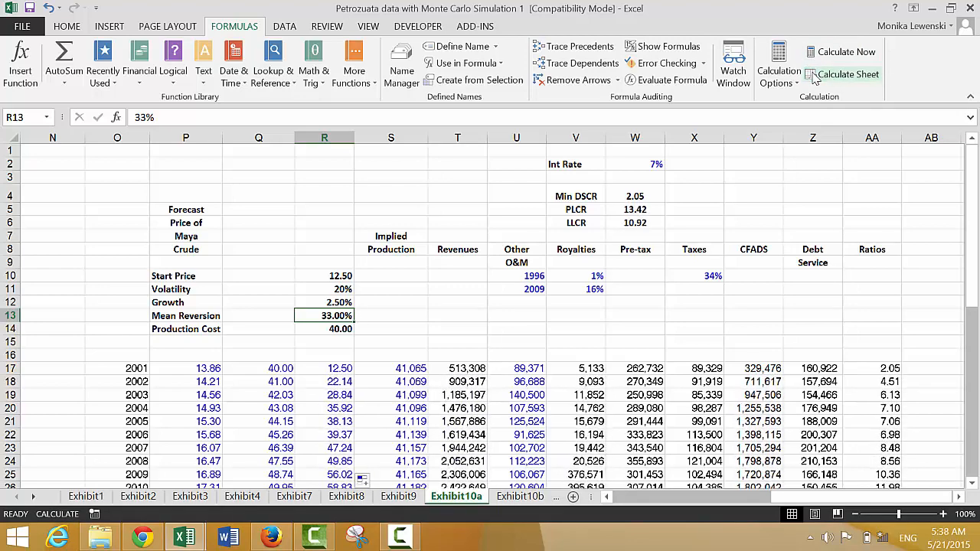
click(813, 77)
click(814, 76)
click(814, 77)
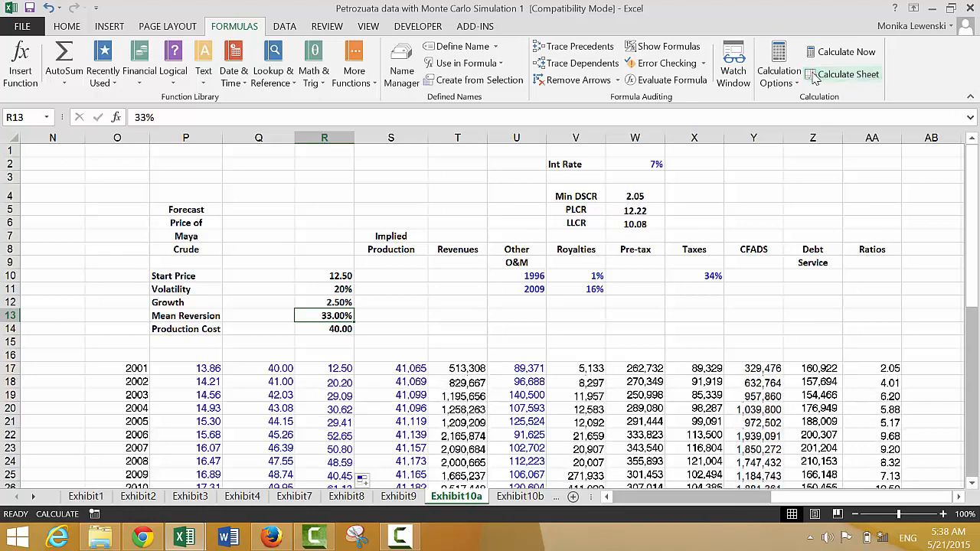
click(814, 77)
click(814, 76)
- Set the Production Cost assumption in R14 to 20
key(Down)
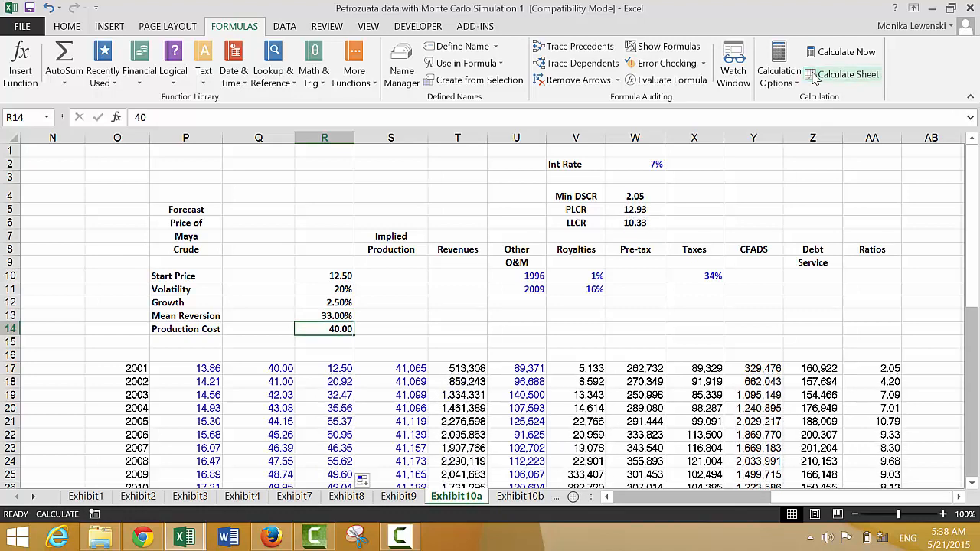
text(20)
key(Return)
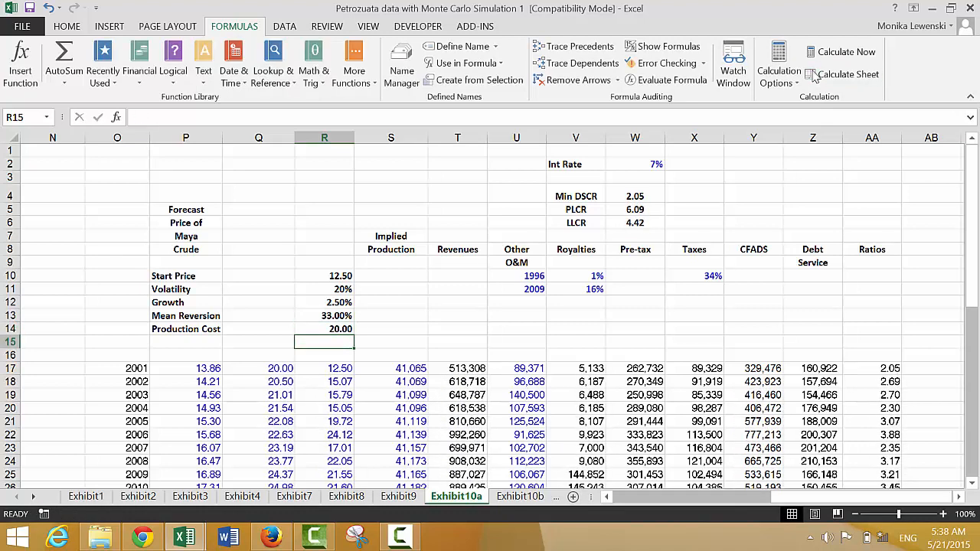
- Recalculate the sheet repeatedly to examine simulated prices and debt ratios with 33% mean reversion and a production cost of 20
click(826, 76)
click(826, 76)
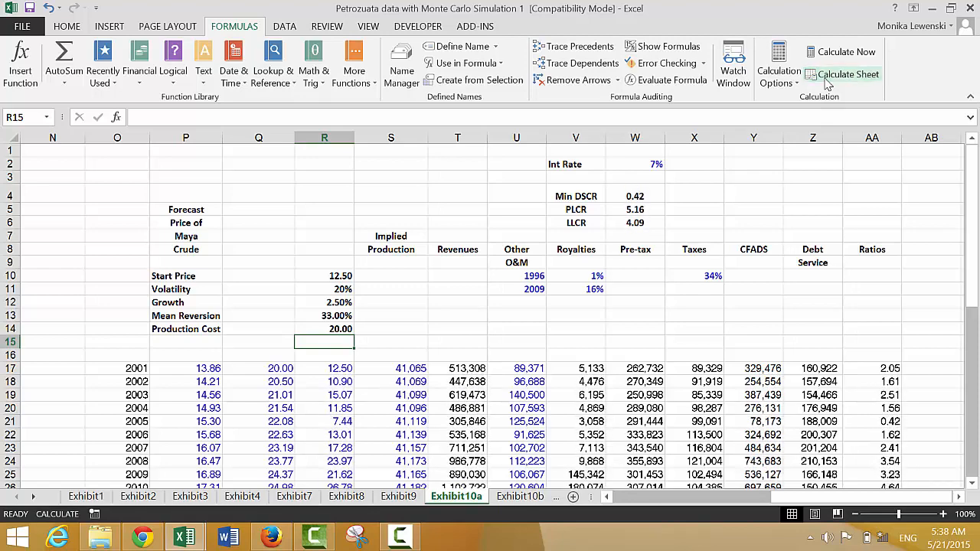
click(826, 76)
click(826, 79)
click(826, 80)
click(826, 79)
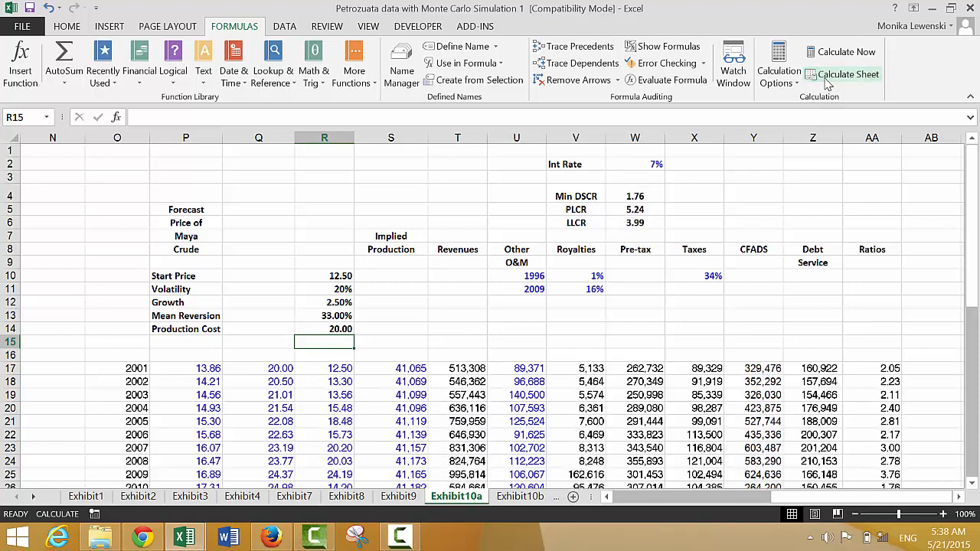
click(827, 79)
click(827, 80)
click(826, 79)
click(826, 80)
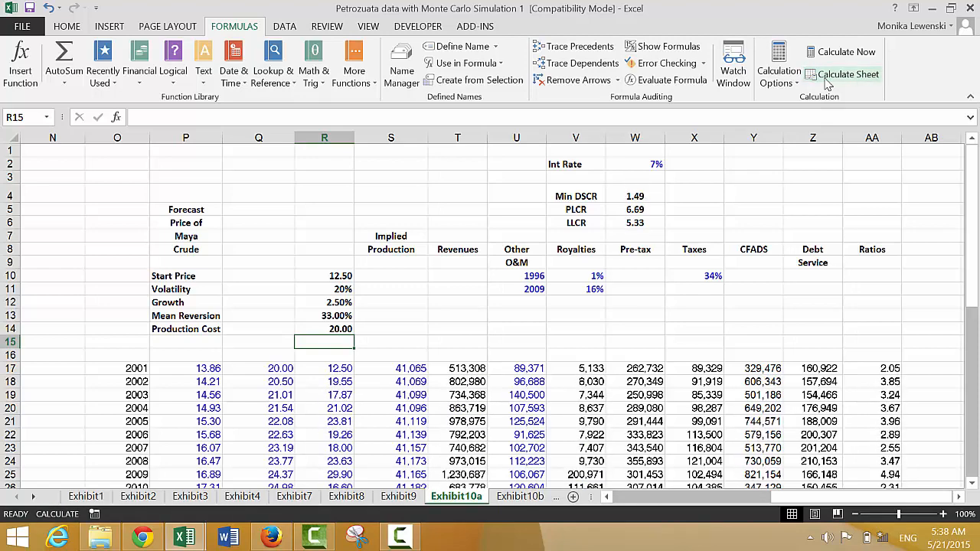
click(826, 76)
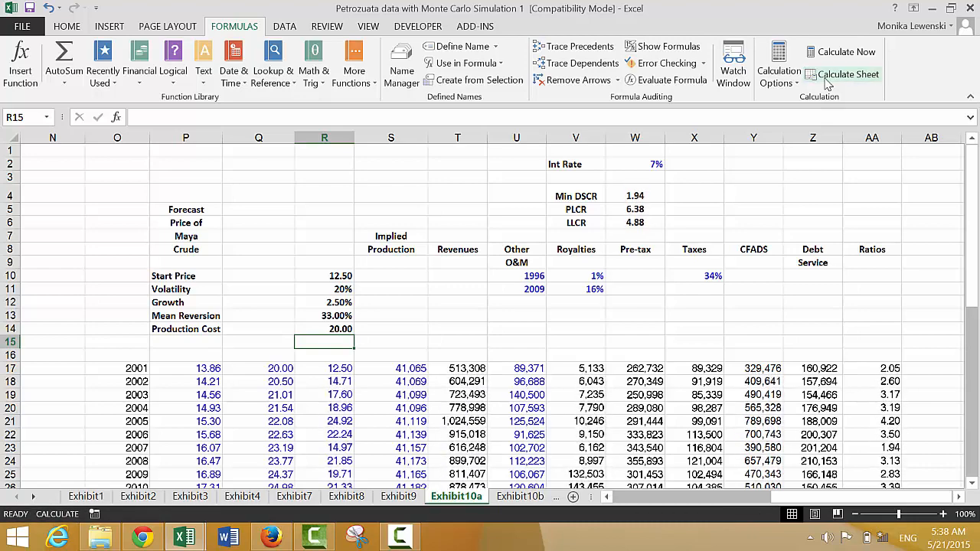
click(826, 77)
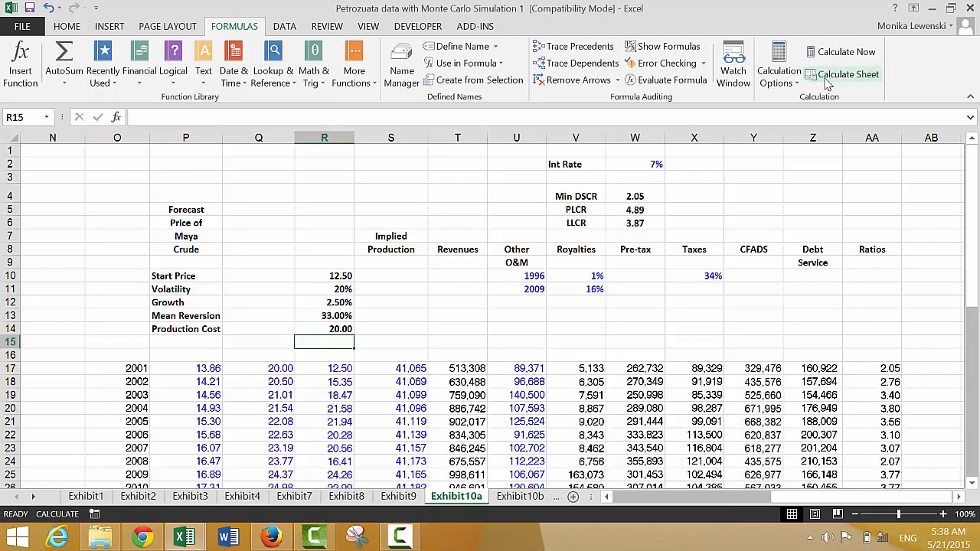
click(826, 77)
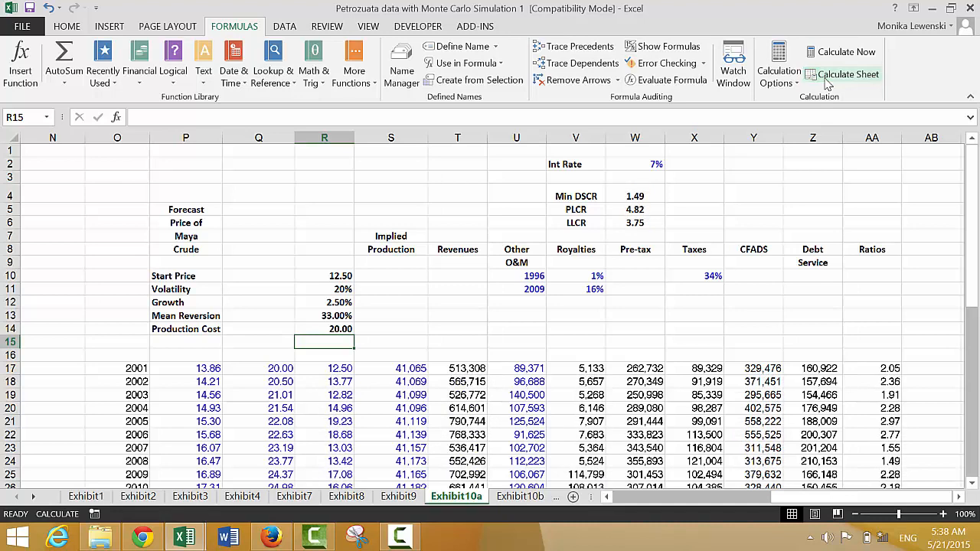
- Set the Mean Reversion assumption in R13 to 0%
key(Up)
key(Up)
text(0)
key(Return)
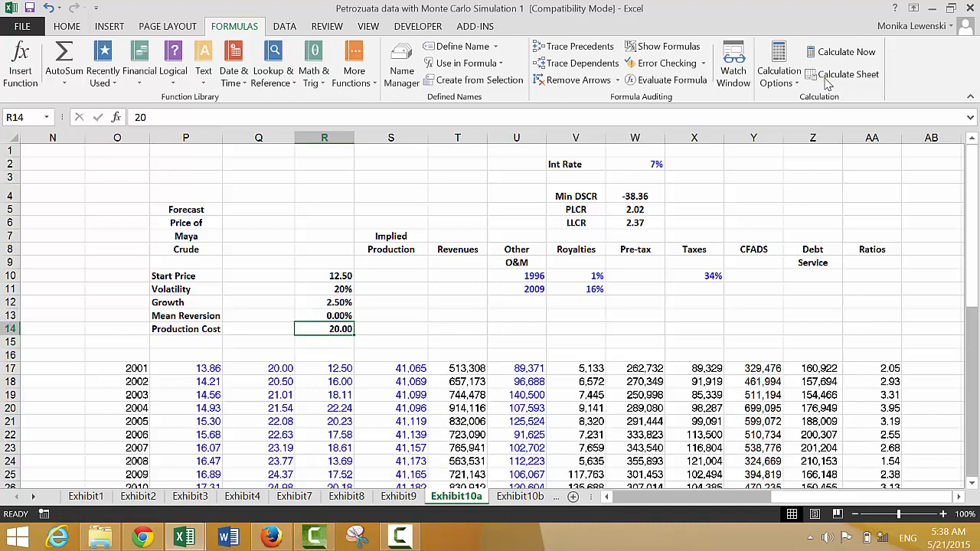
- Recalculate the sheet repeatedly to examine how the simulated prices and debt ratios behave without mean reversion
click(827, 76)
click(827, 77)
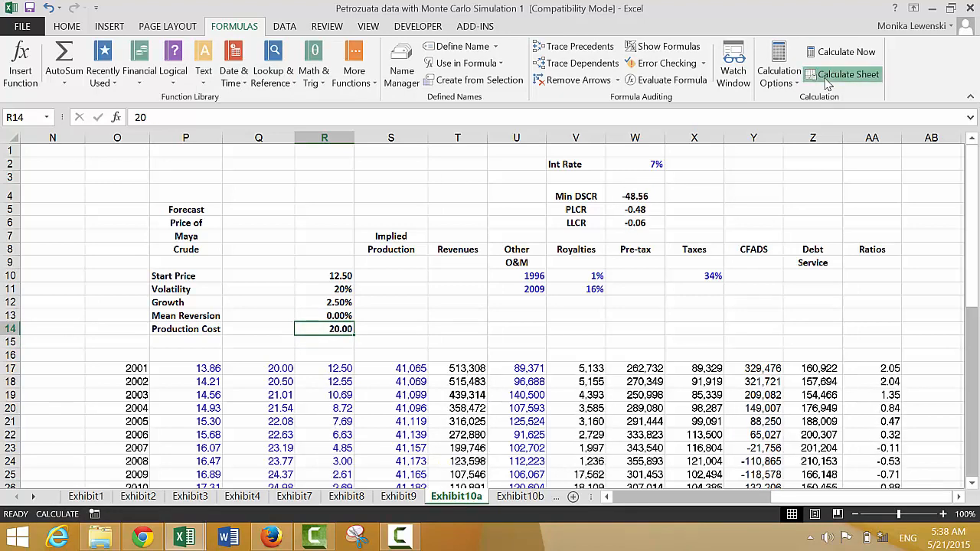
click(827, 76)
click(827, 76)
click(827, 77)
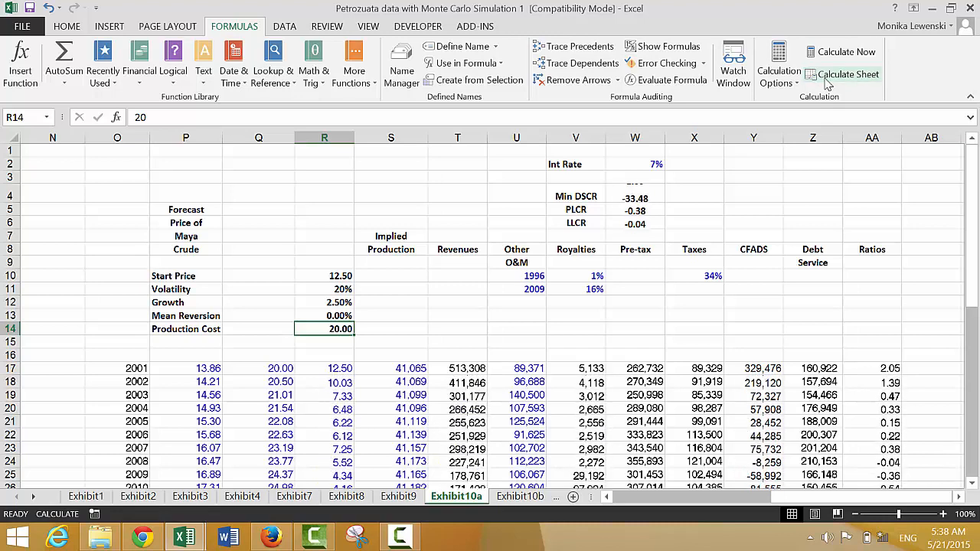
click(827, 76)
click(827, 76)
click(826, 77)
click(827, 77)
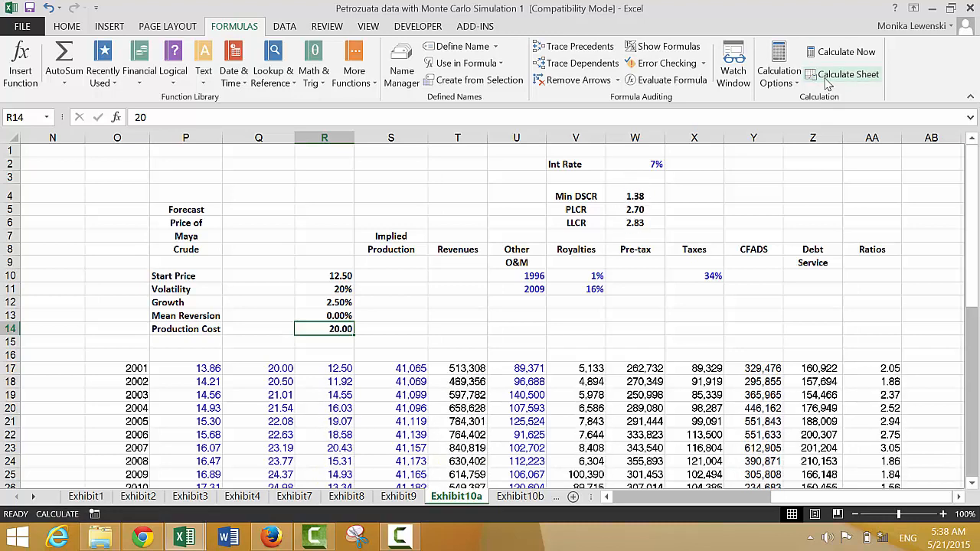
- Insert a default chart of the simulated prices in R17:R50, then shrink and place it beside the debt ratios above the table
key(Down)
key(Down)
key(Down)
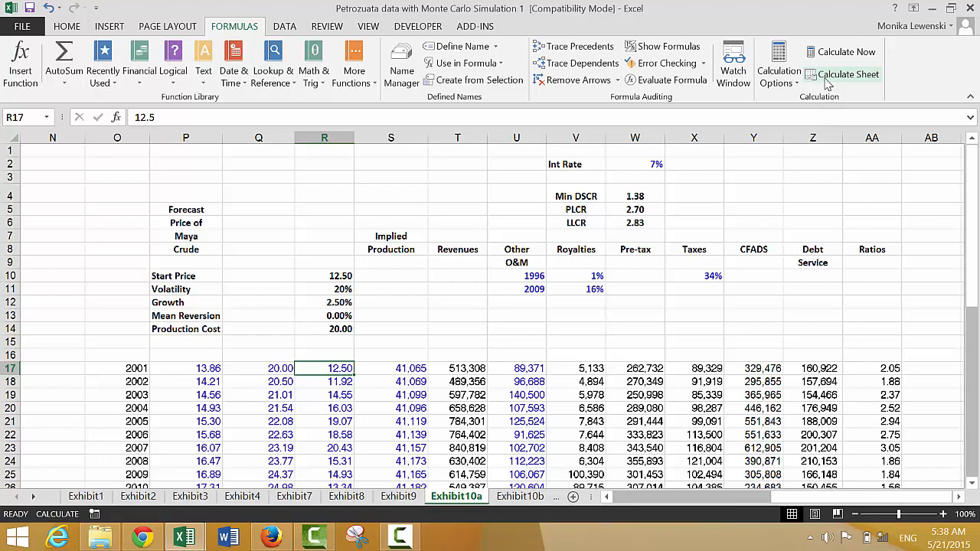
key(ctrl+shift+Down)
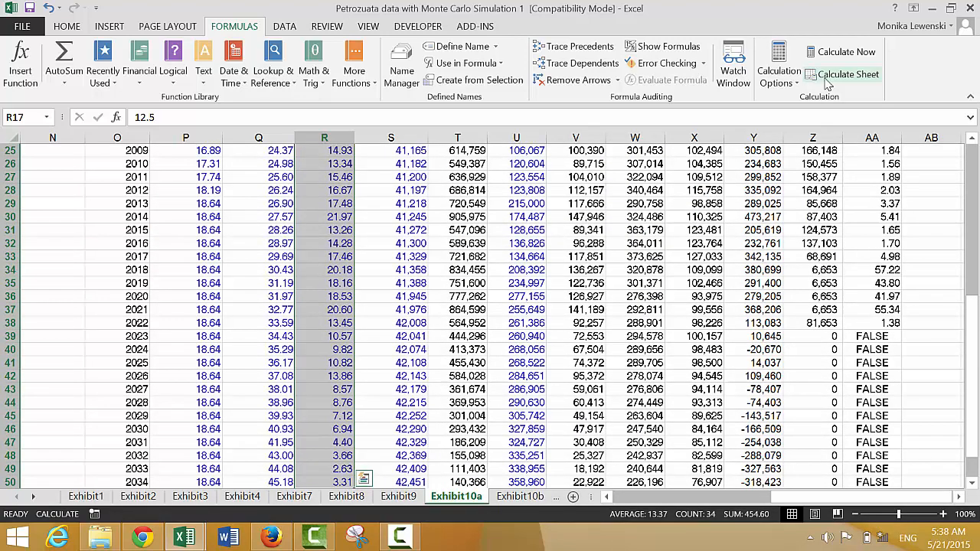
key(alt+F1)
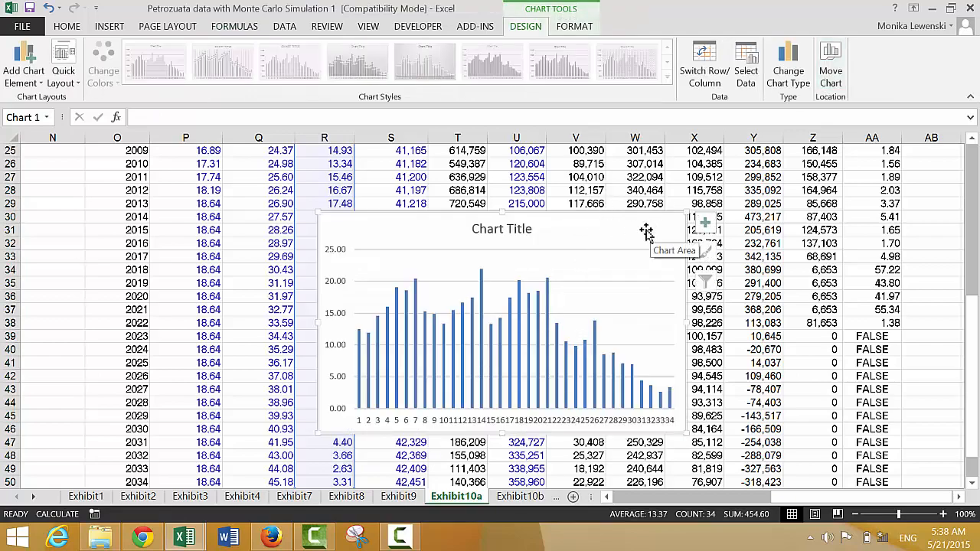
drag(645, 225, 793, 165)
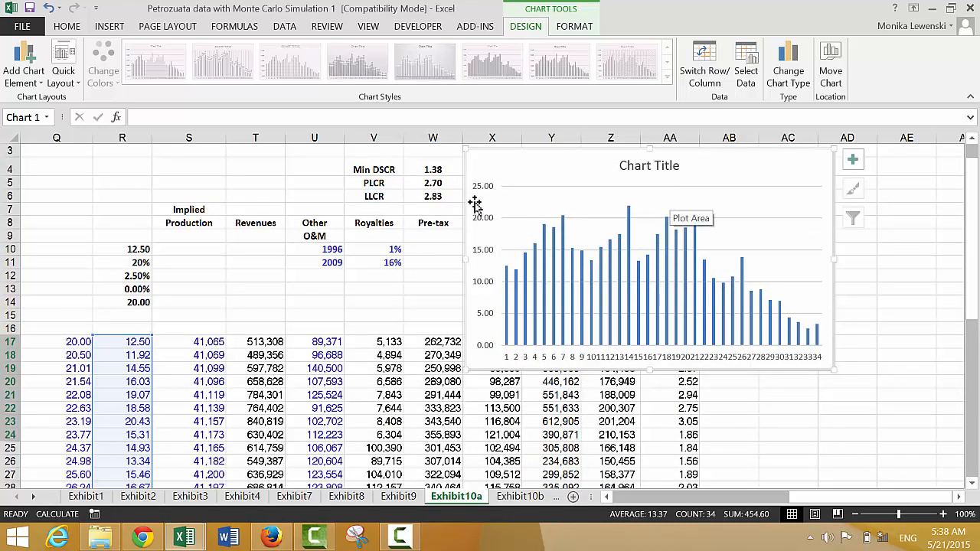
drag(499, 182, 542, 191)
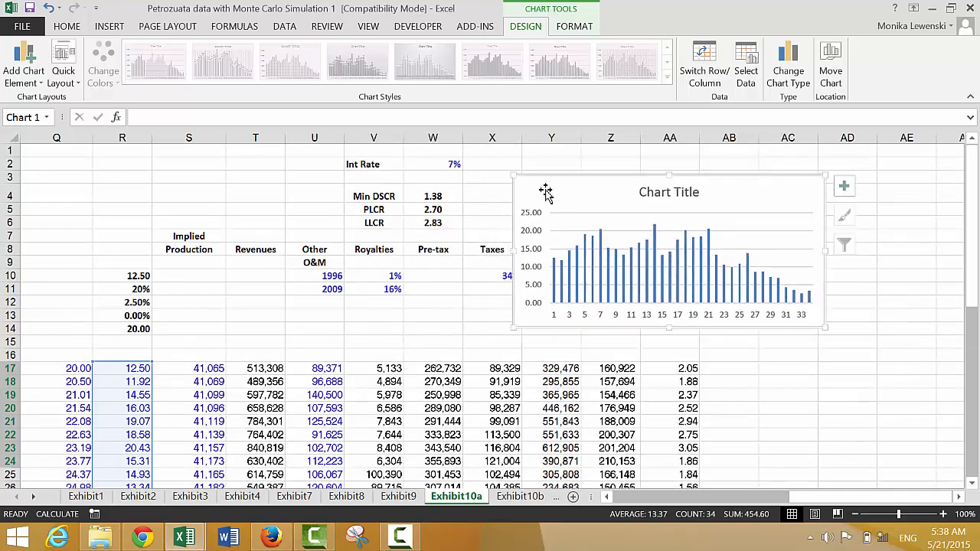
- Change the simulated price chart from clustered columns to a plain Line chart
click(789, 71)
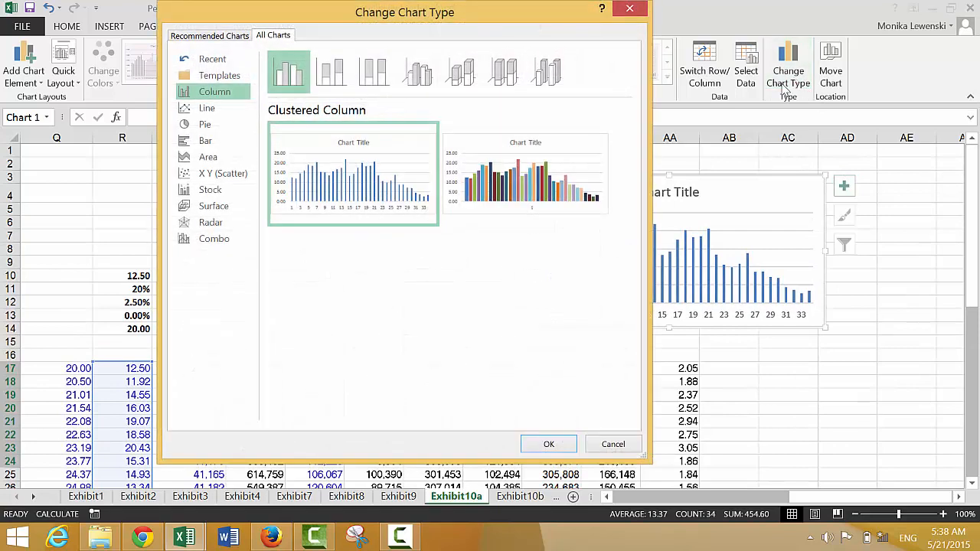
click(188, 110)
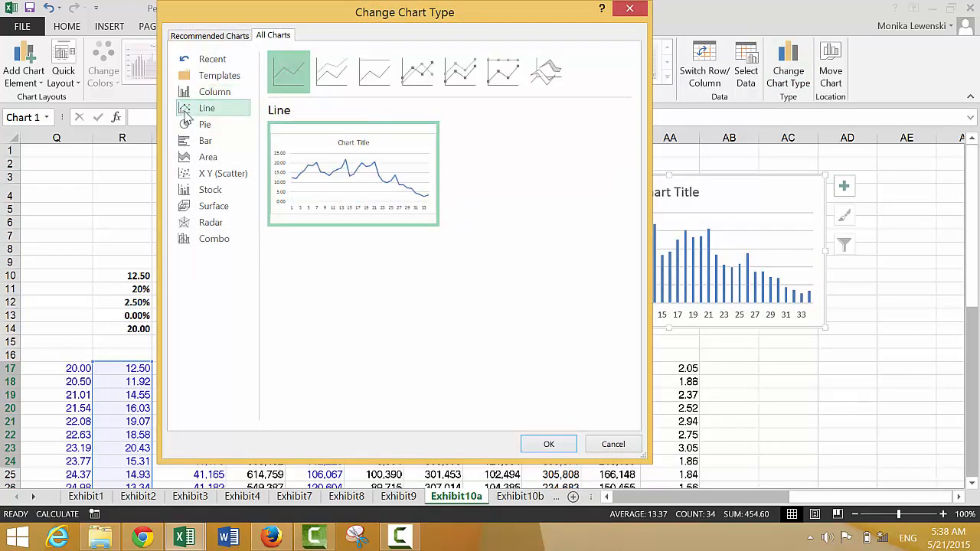
click(540, 445)
click(302, 317)
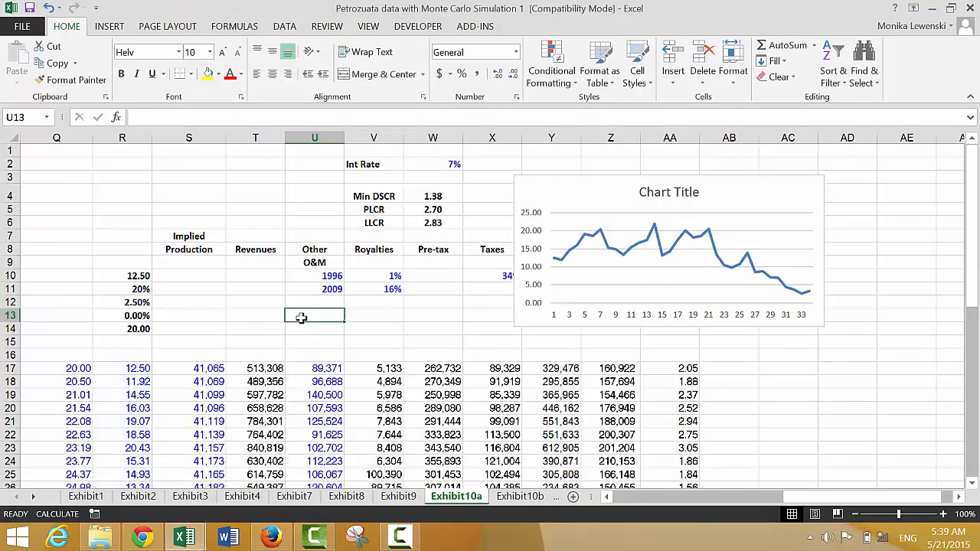
key(Left)
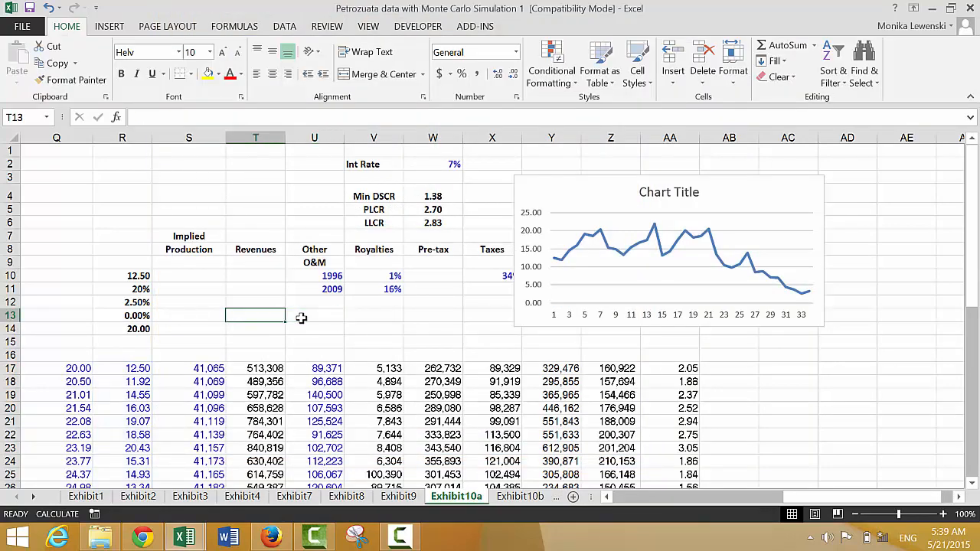
- Title the line chart "Oil Price Scenario"
click(659, 197)
text(Oil)
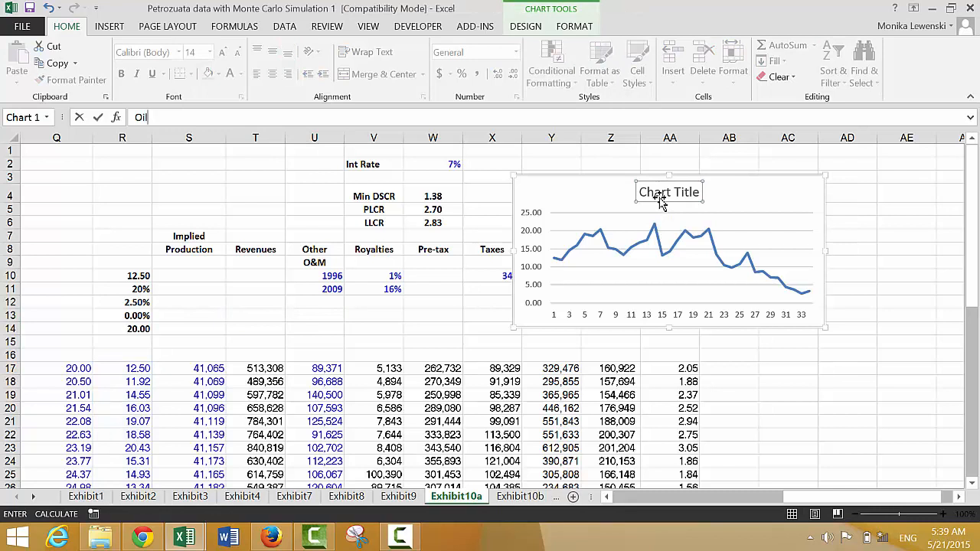
text( Price Scenario)
key(Return)
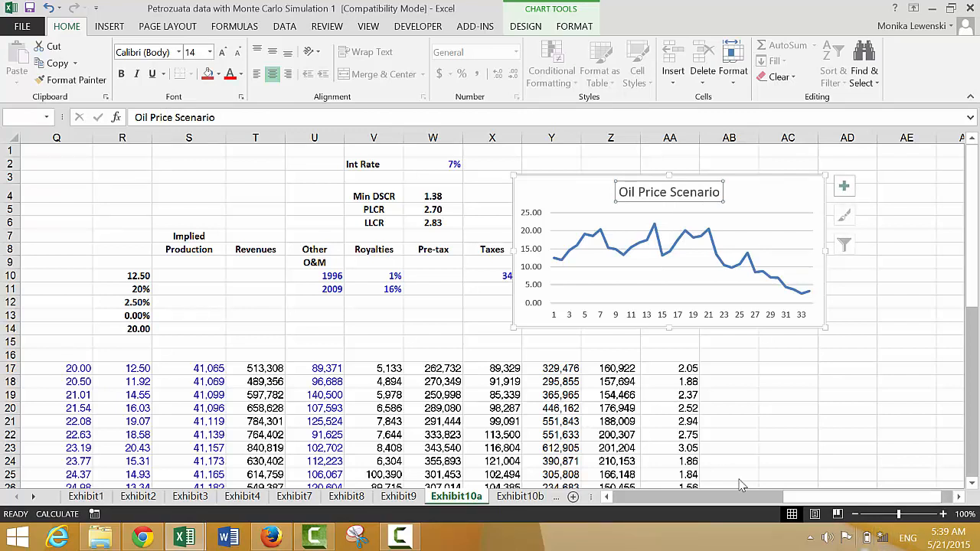
click(400, 538)
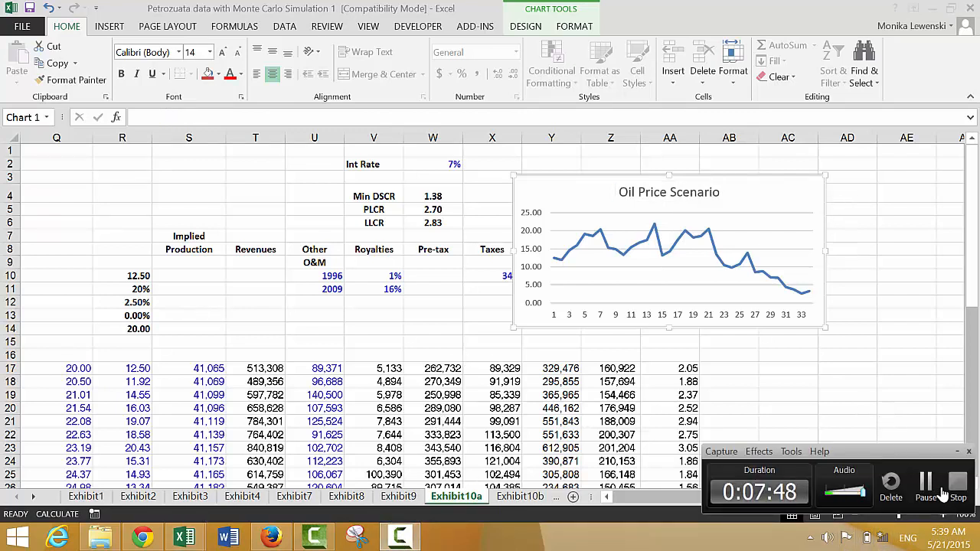
click(926, 484)
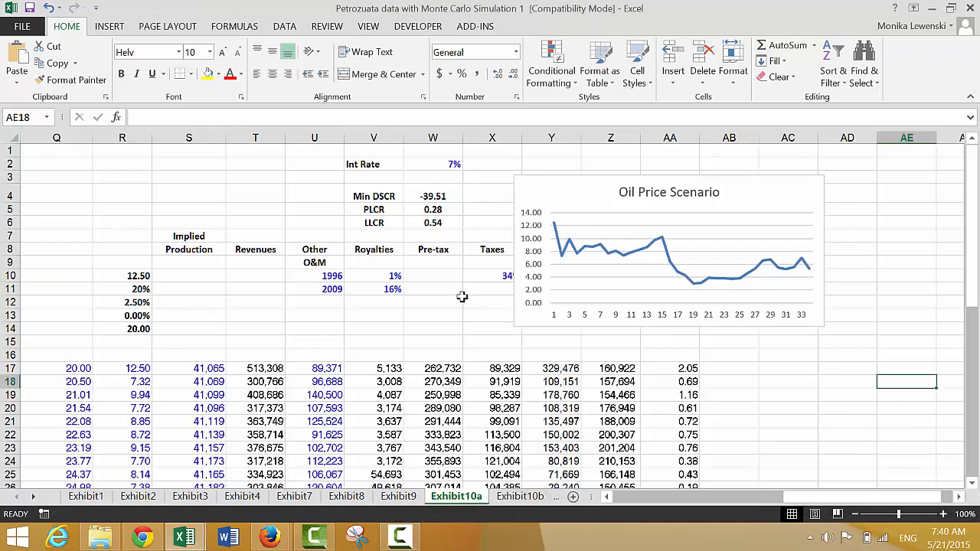
- Set the Mean Reversion assumption in R13 to 20%
click(452, 310)
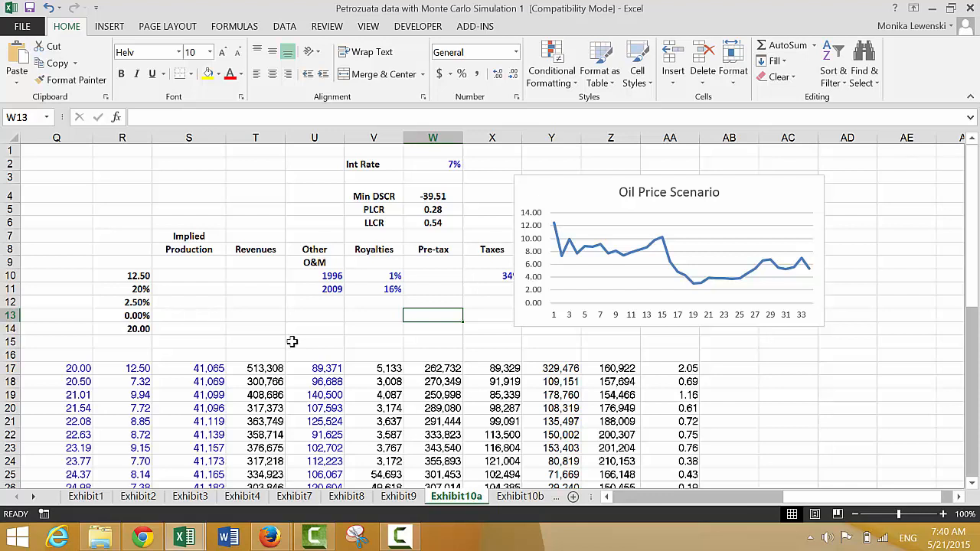
key(Left)
key(Left)
key(Left)
key(Left)
key(Left)
key(Left)
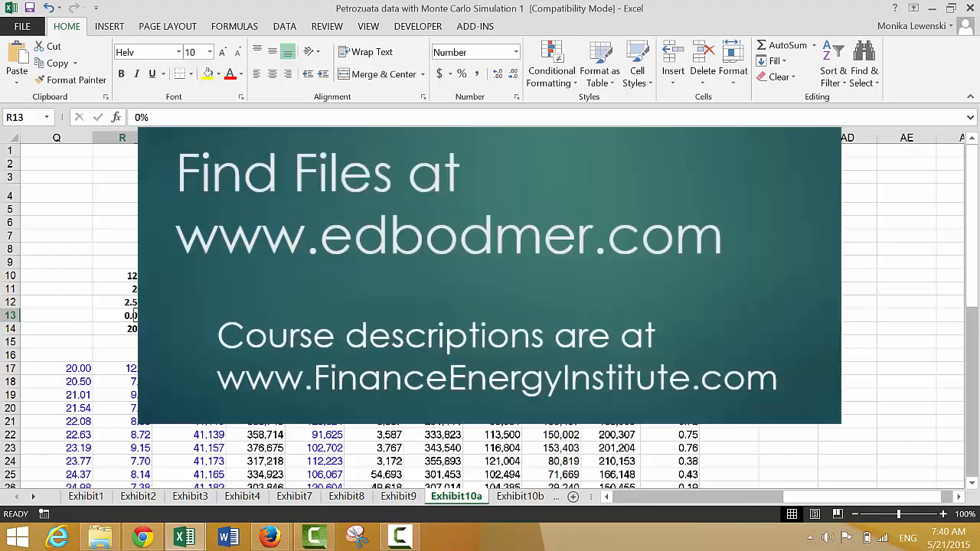
key(Left)
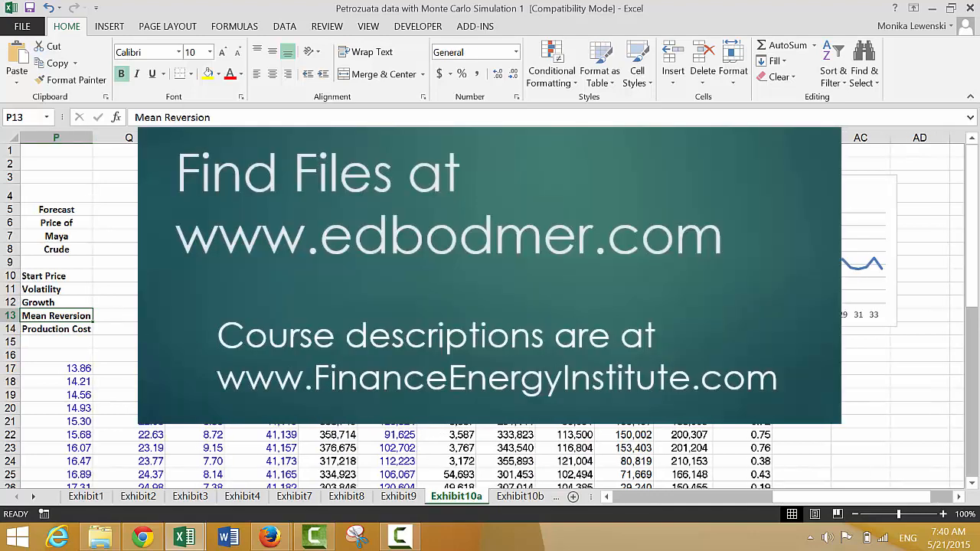
key(Right)
key(Right)
key(Left)
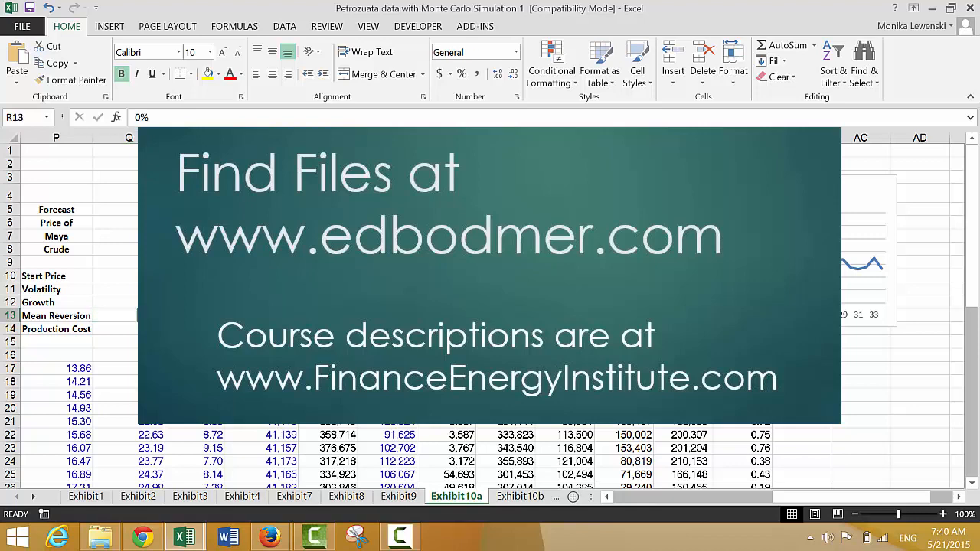
key(Right)
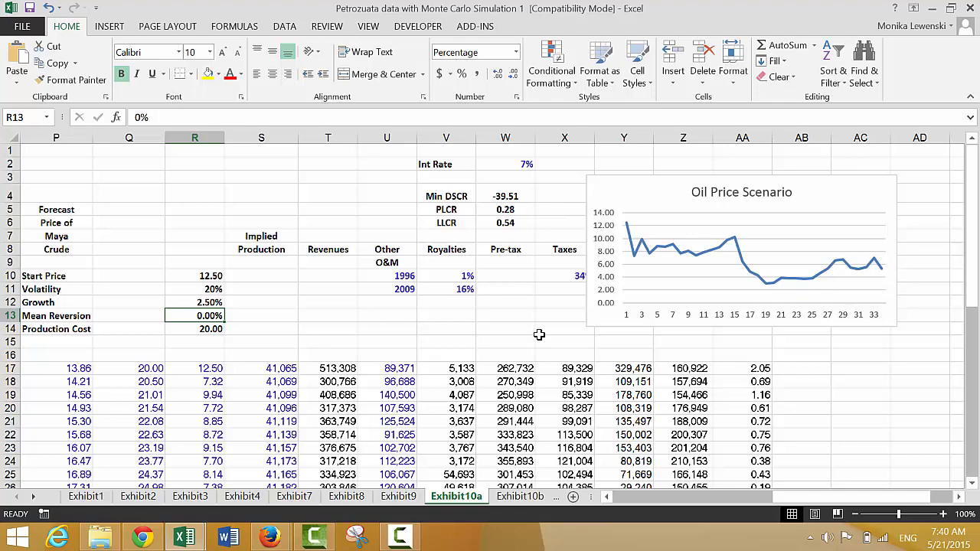
text(20)
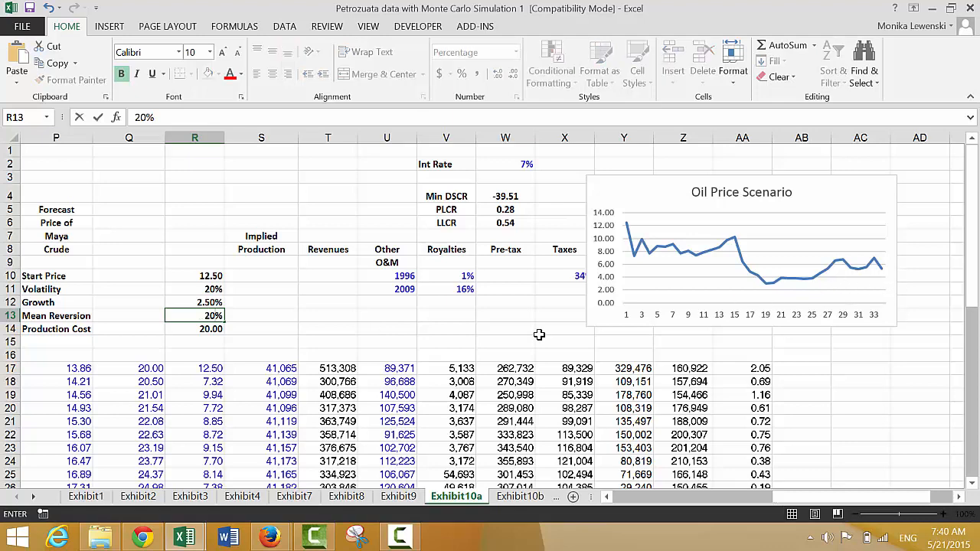
key(Return)
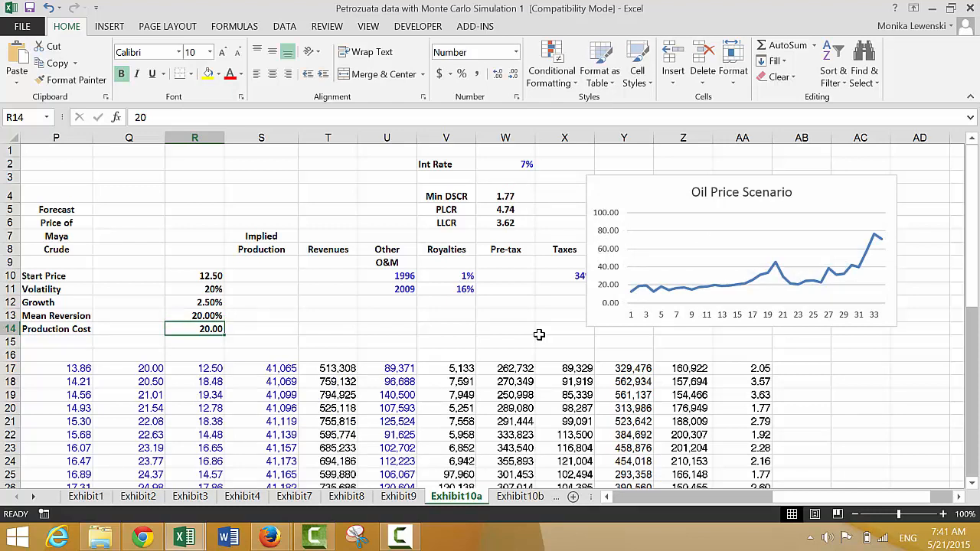
- Set the Mean Reversion assumption in R13 to 50%
key(Up)
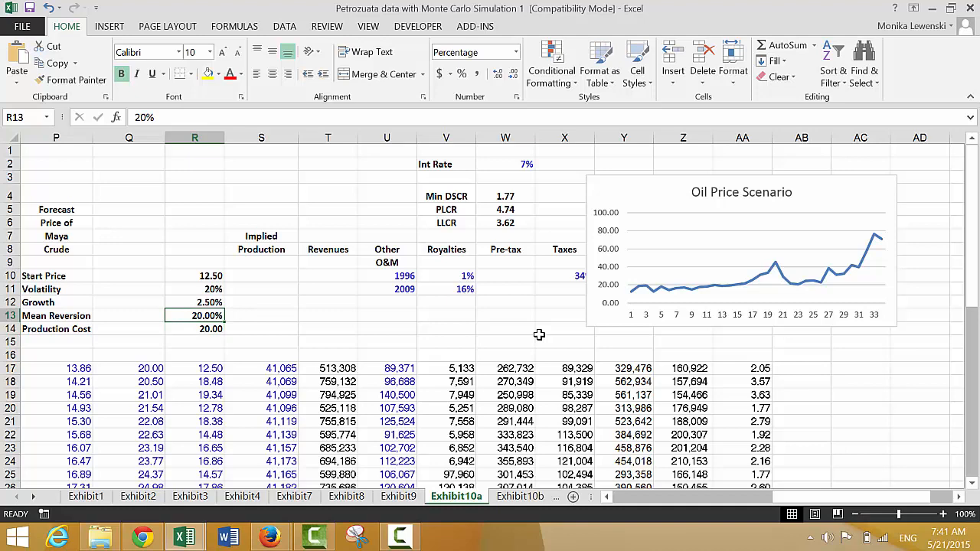
text(50)
key(Return)
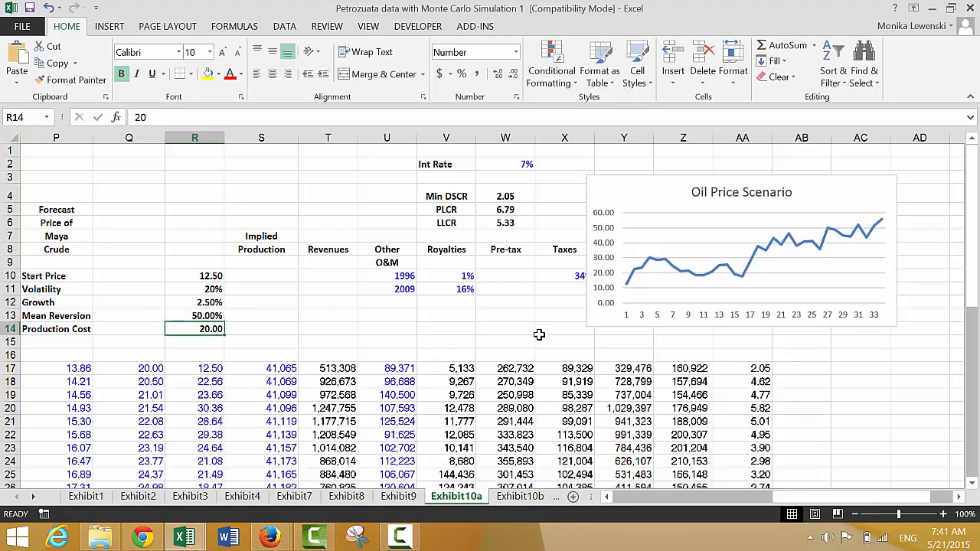
key(Up)
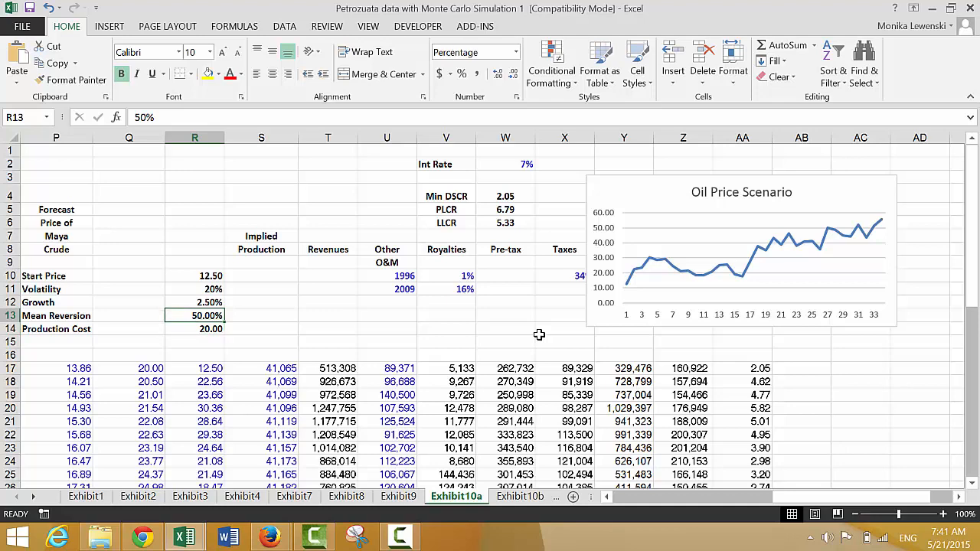
key(F1)
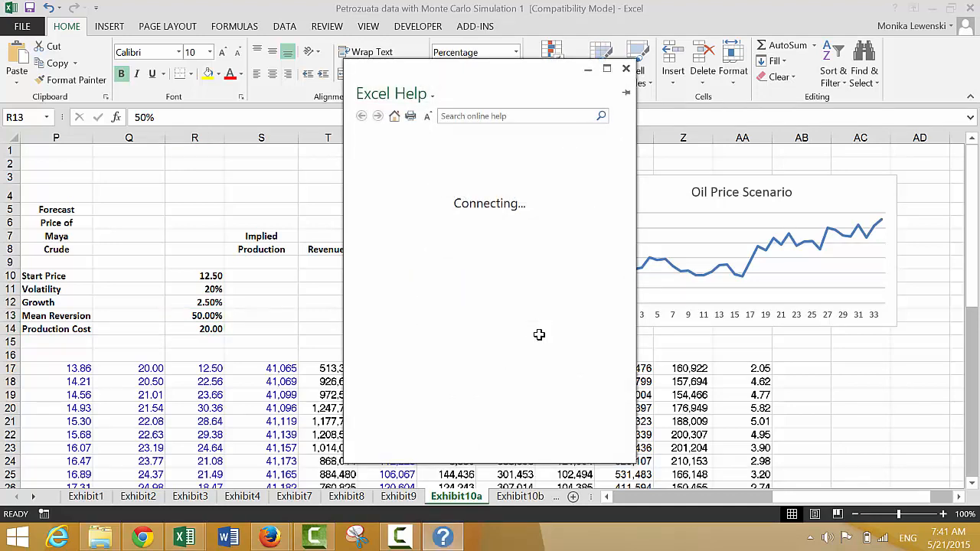
click(626, 69)
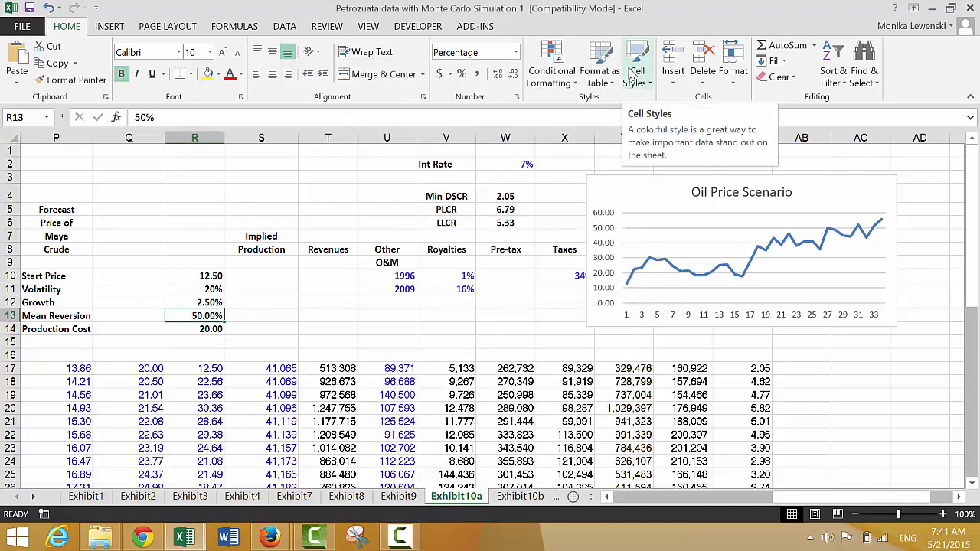
- Set the Mean Reversion assumption in R13 to 100%
text(100)
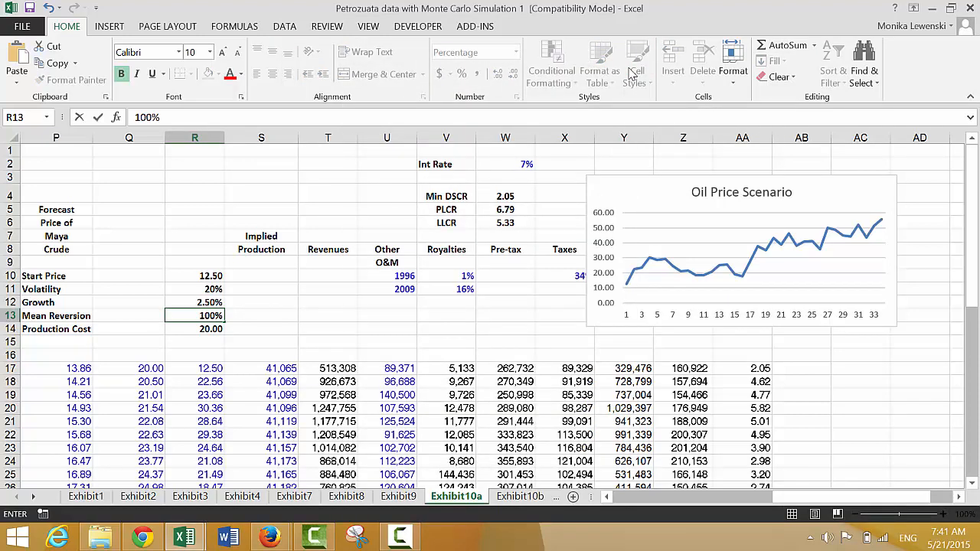
key(Return)
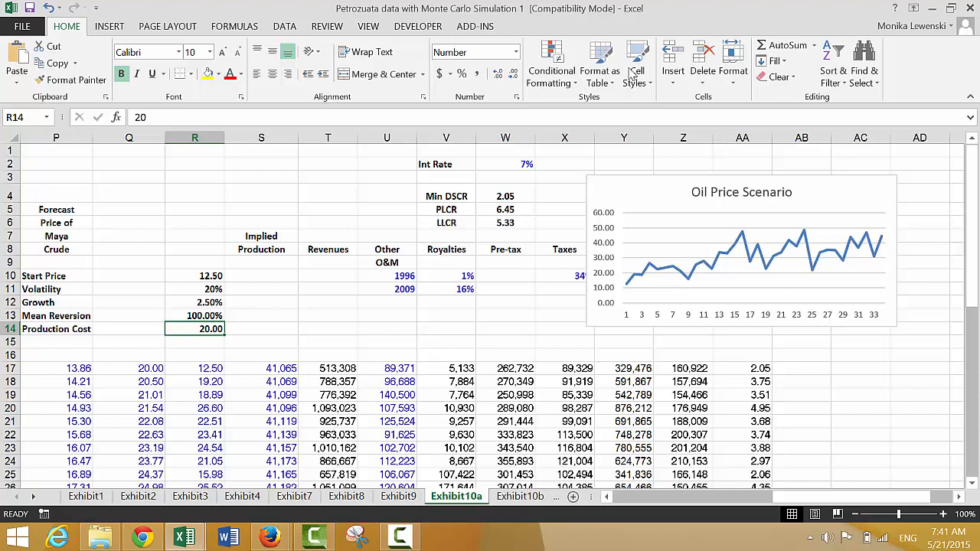
- Set the Mean Reversion assumption in R13 to 20%
key(Up)
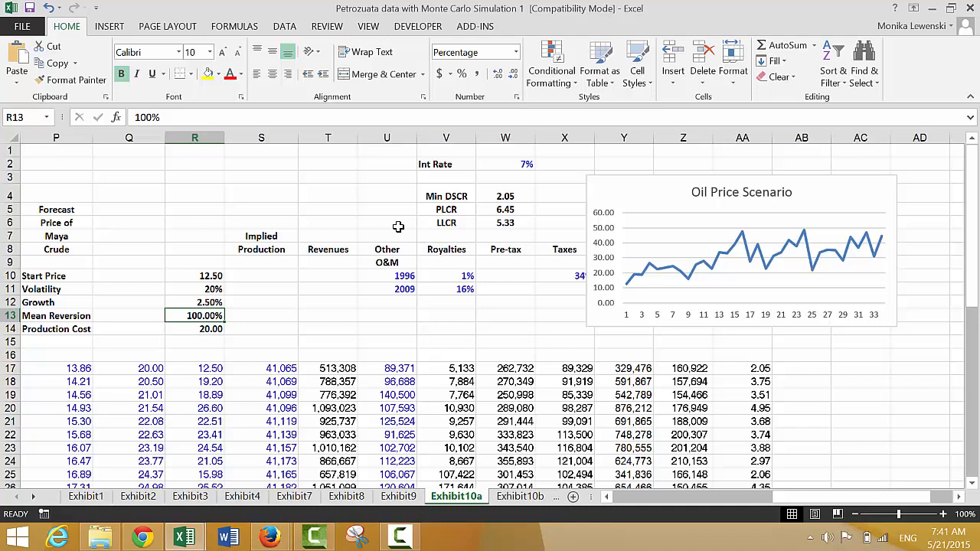
text(20)
key(Return)
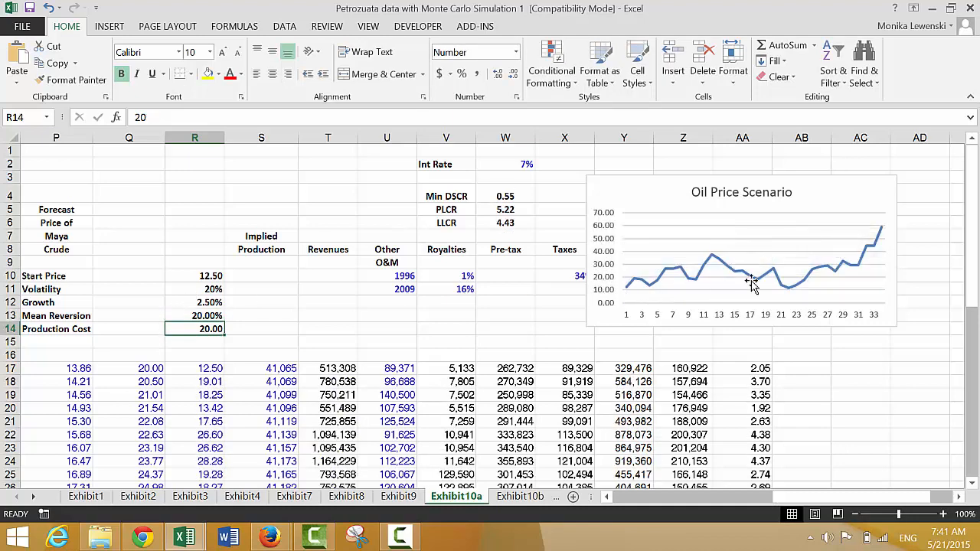
- Recalculate the sheet three times to examine new oil price scenarios and debt ratios at 20% mean reversion
scroll(623, 272, left, 2)
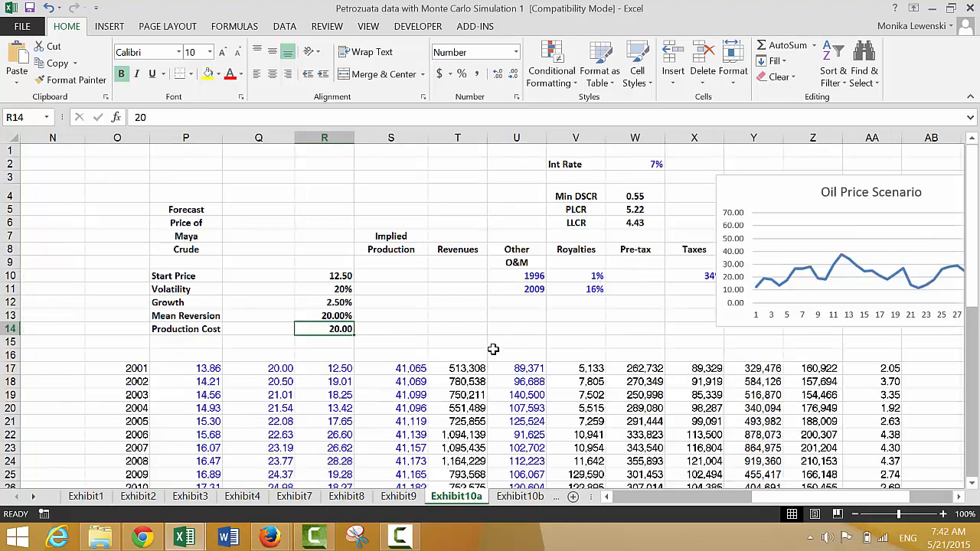
click(653, 338)
key(Right)
key(Right)
key(Right)
key(Right)
key(Right)
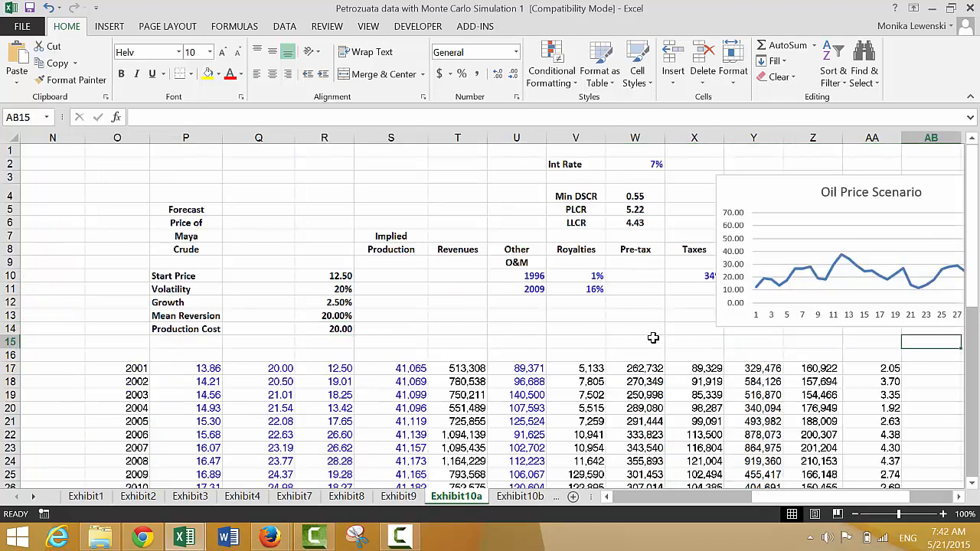
click(234, 28)
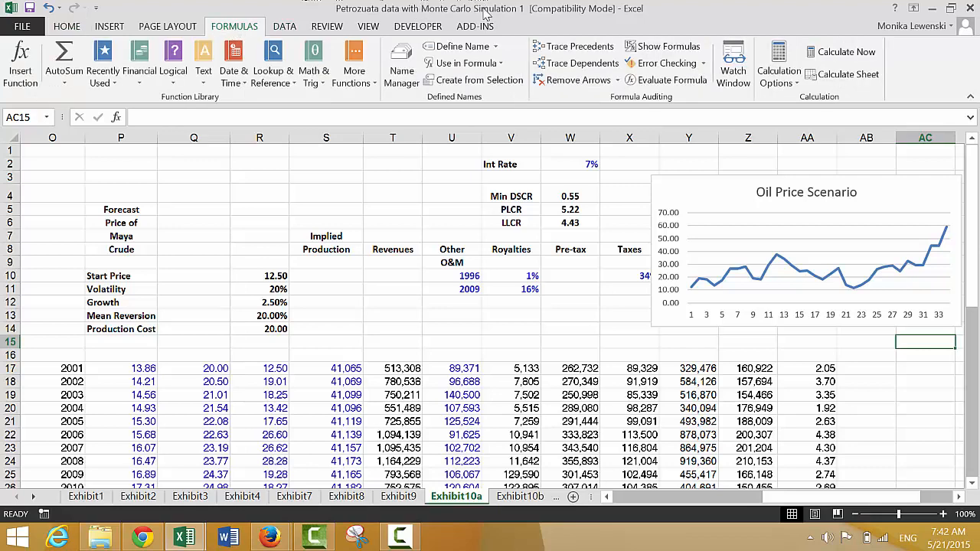
click(823, 79)
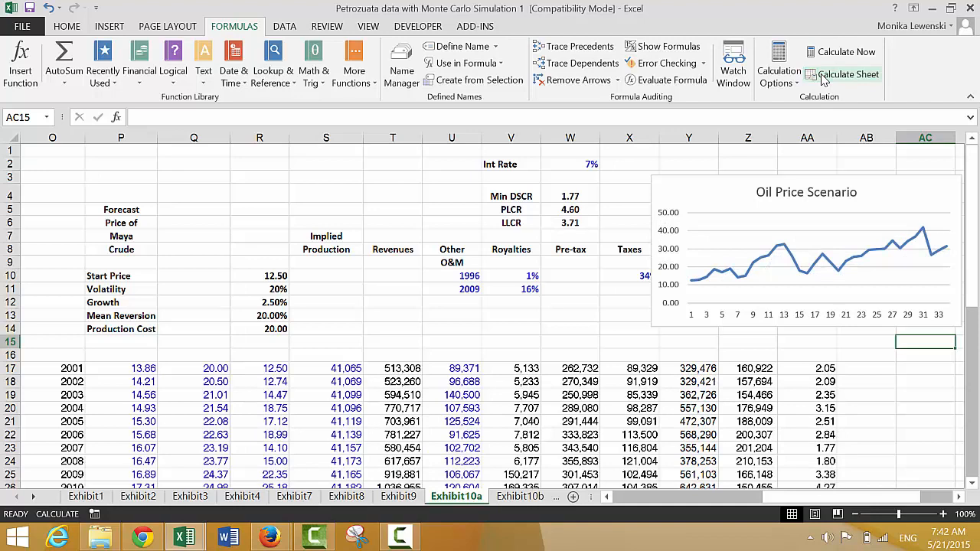
click(823, 80)
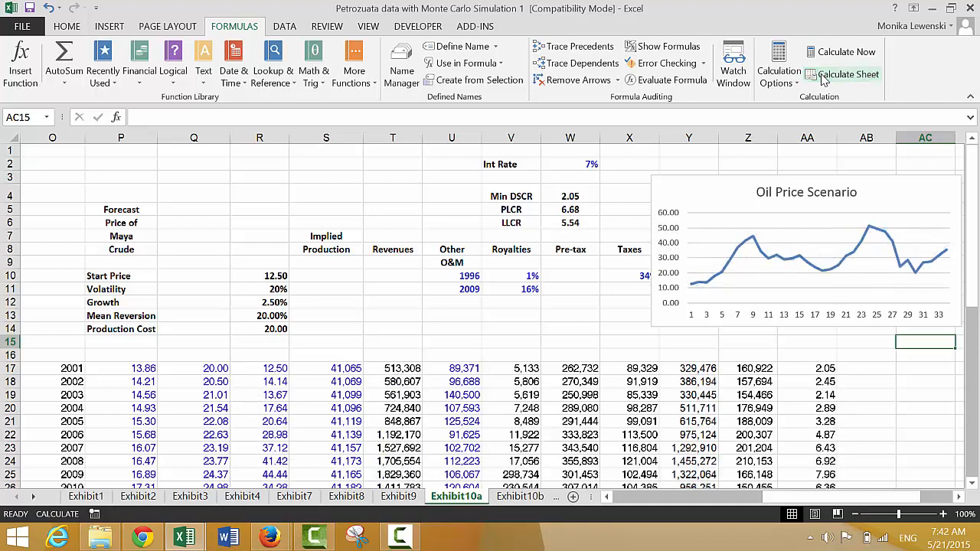
click(823, 80)
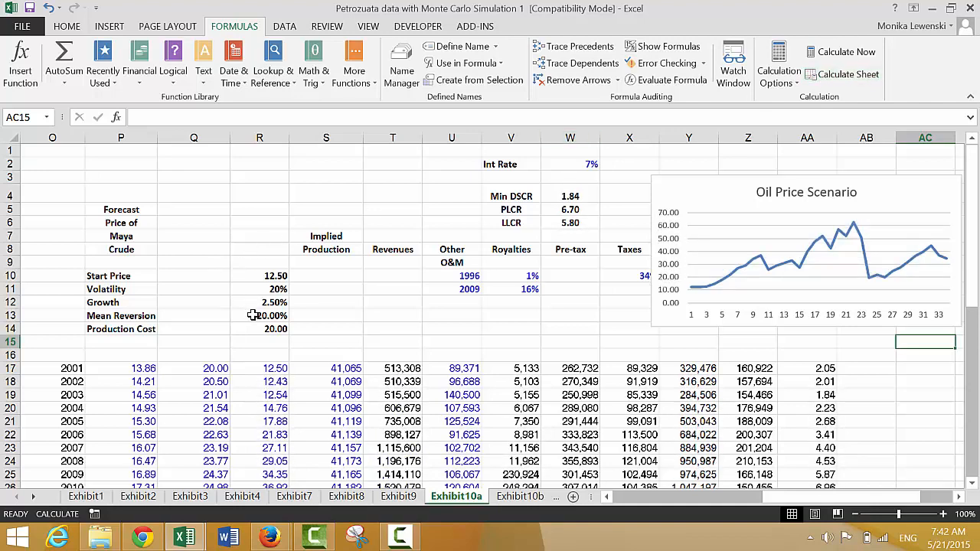
- Set the Mean Reversion assumption in R13 to 0%
click(252, 316)
text(0)
key(Return)
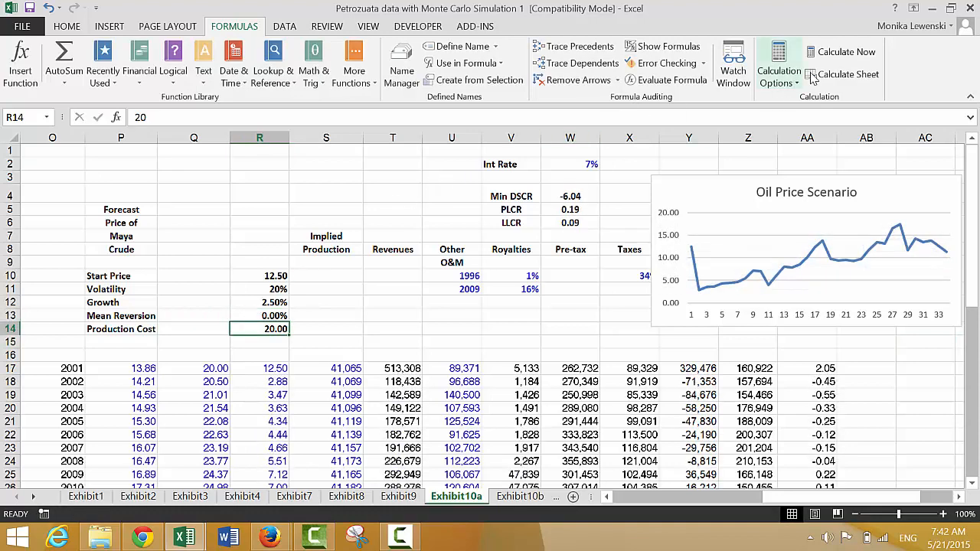
- Recalculate the sheet repeatedly to examine the oil price chart and debt ratios without mean reversion
click(816, 81)
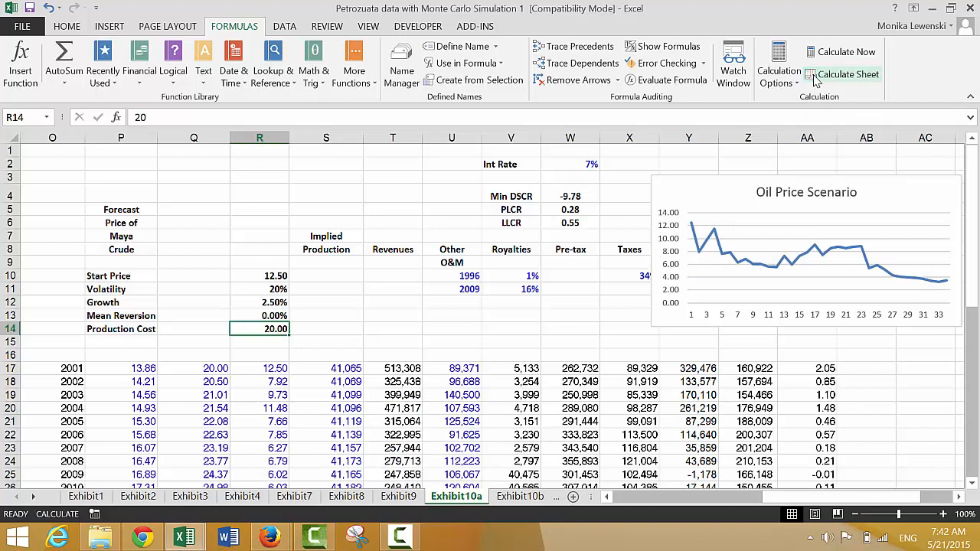
click(816, 81)
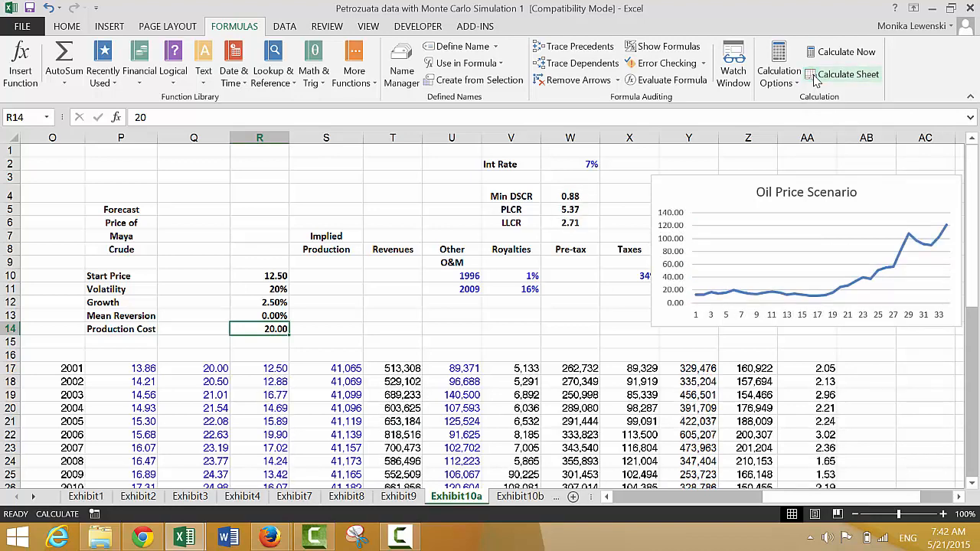
click(815, 81)
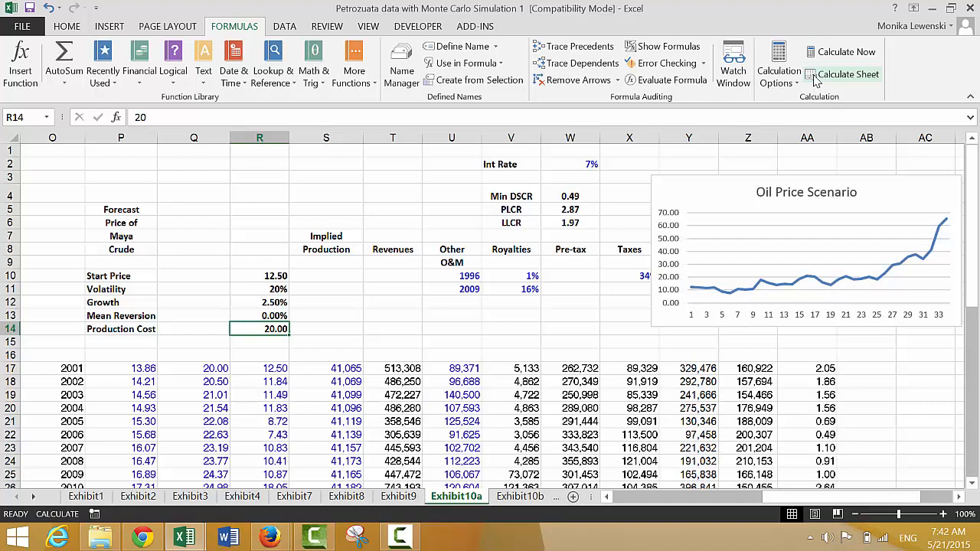
click(816, 81)
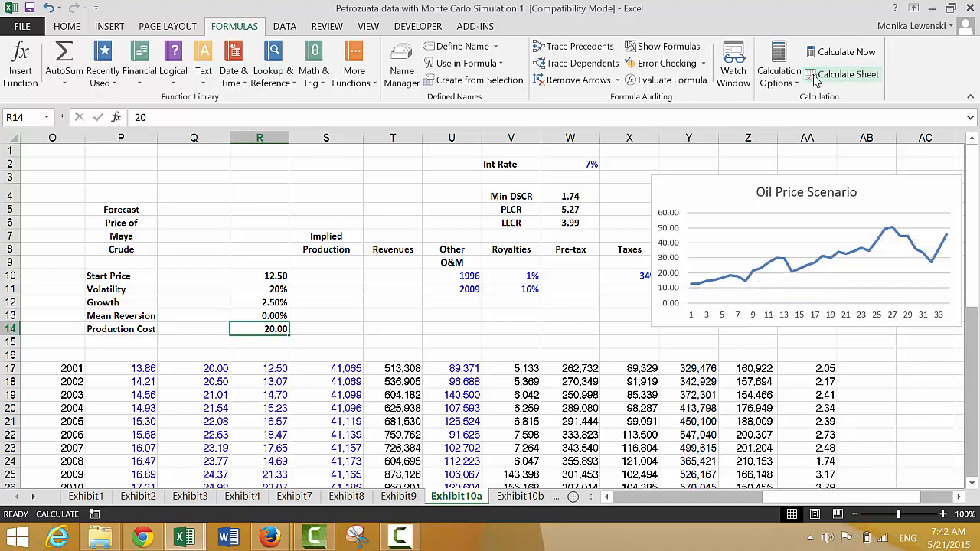
click(815, 82)
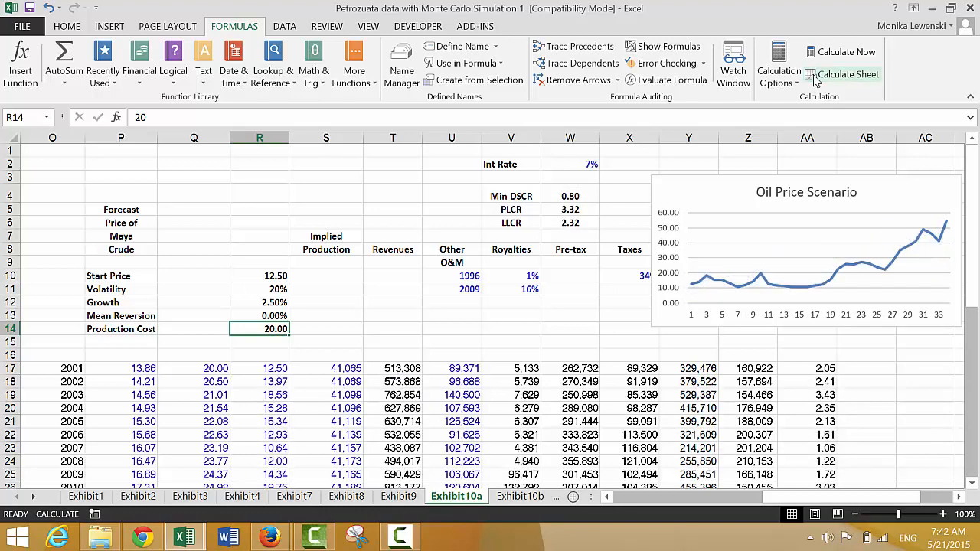
click(816, 81)
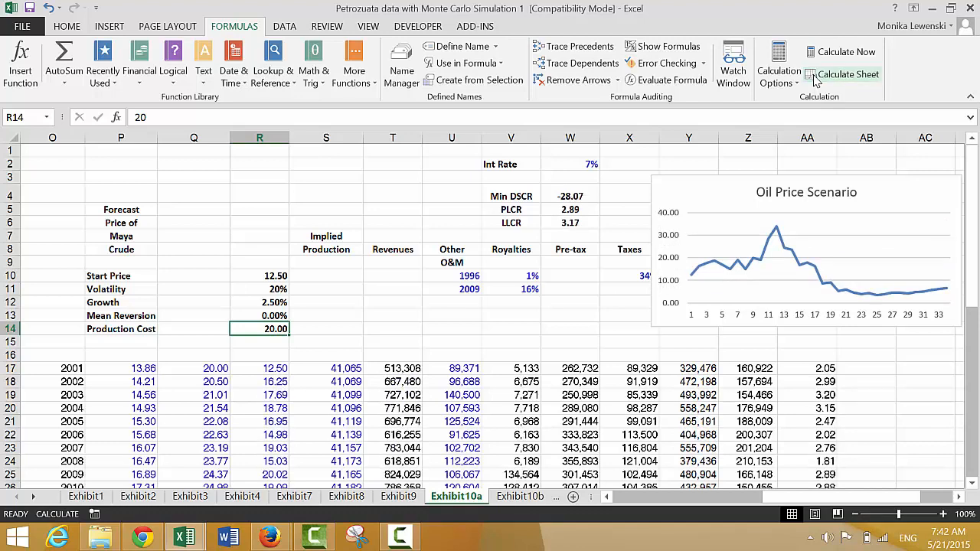
click(817, 81)
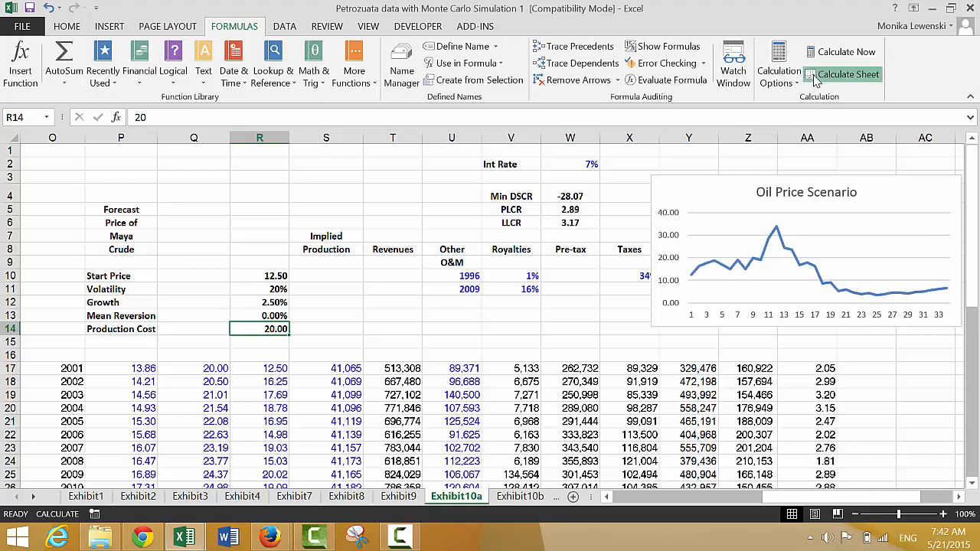
click(816, 81)
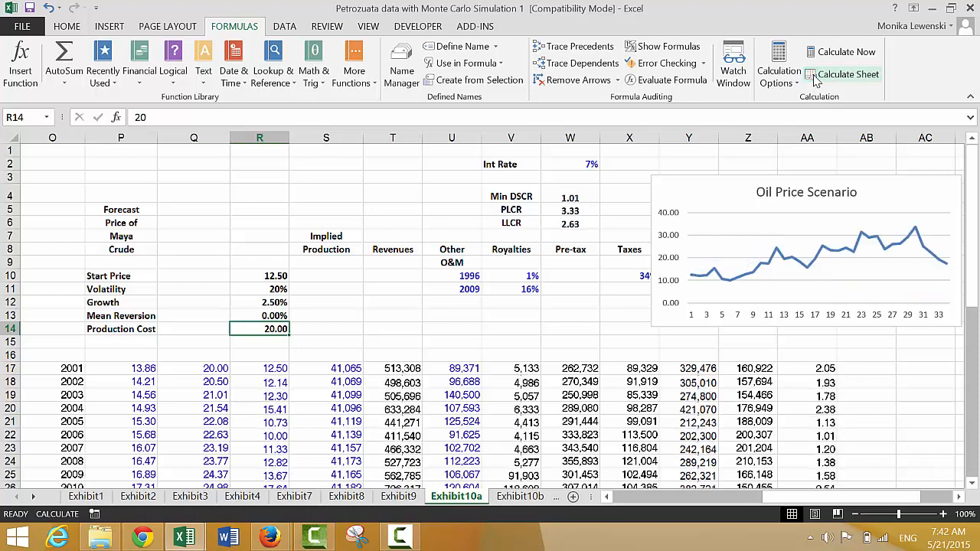
click(816, 81)
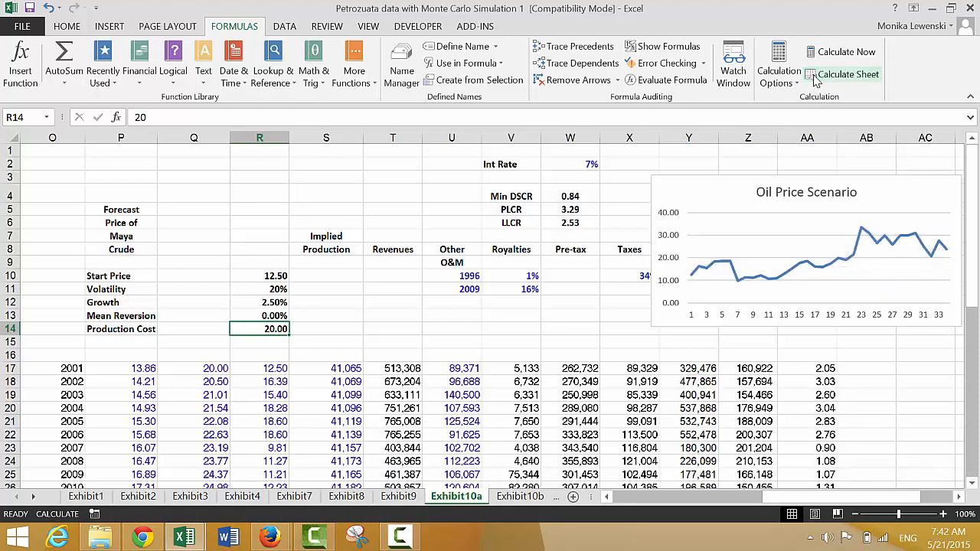
click(816, 81)
click(817, 81)
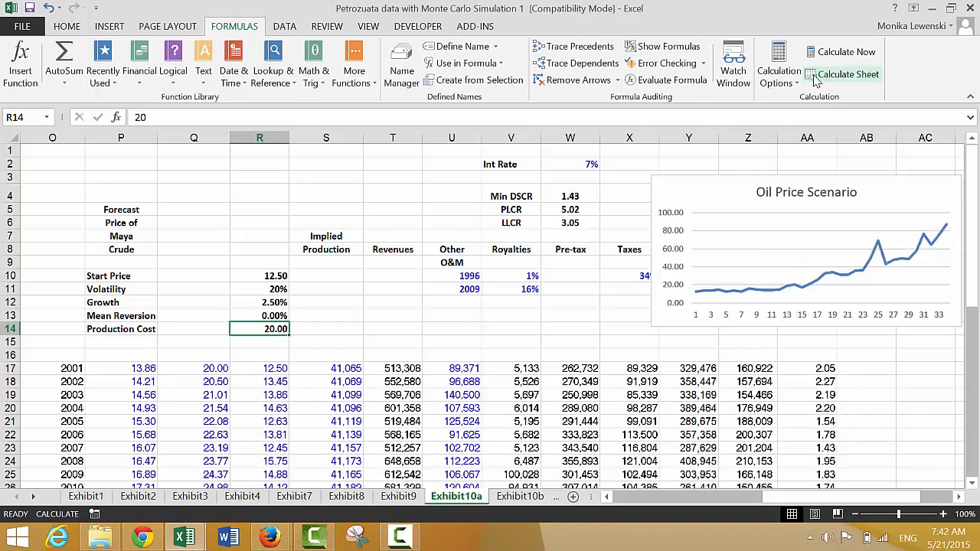
click(816, 79)
click(816, 80)
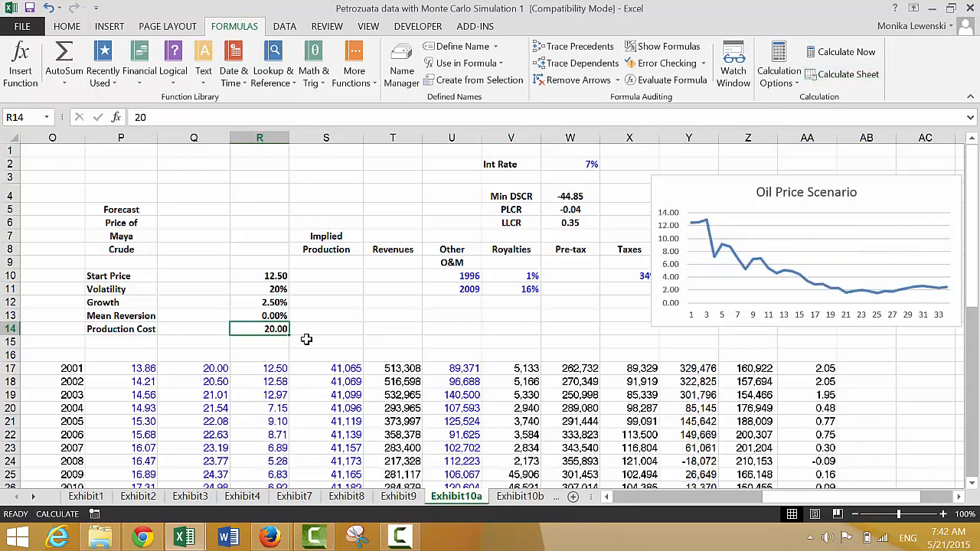
- Set the Production Cost assumption in R14 to 70
key(Left)
key(Right)
text(70)
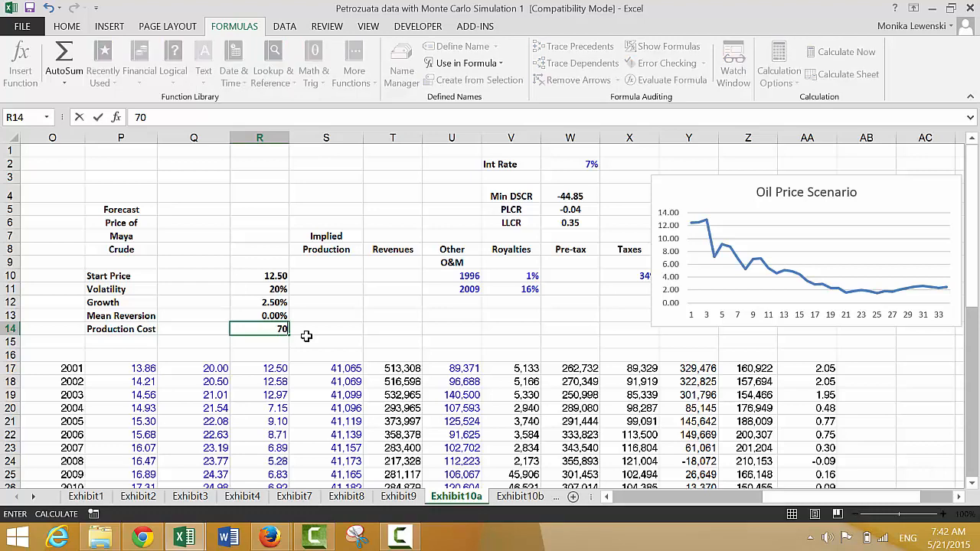
key(Return)
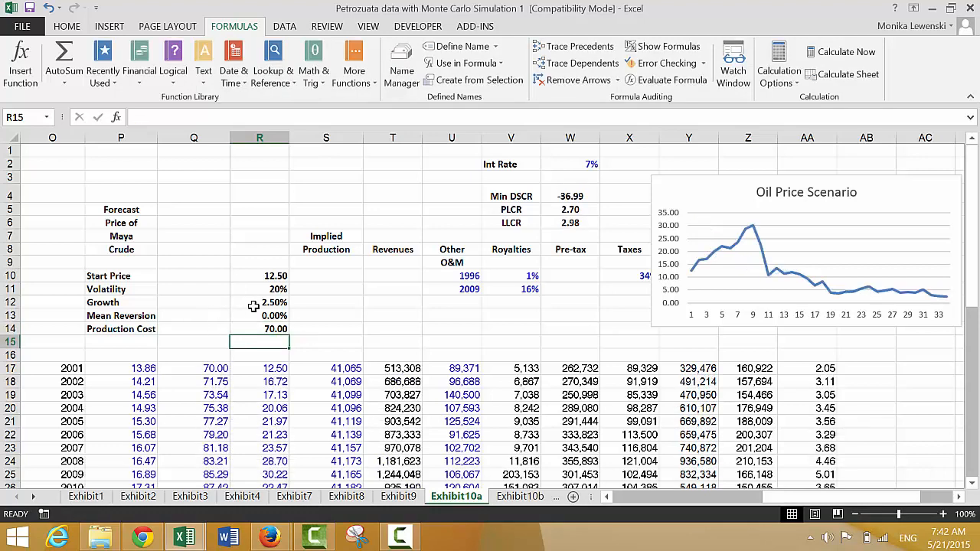
- Set the Mean Reversion assumption in R13 to 20%
key(Up)
key(Up)
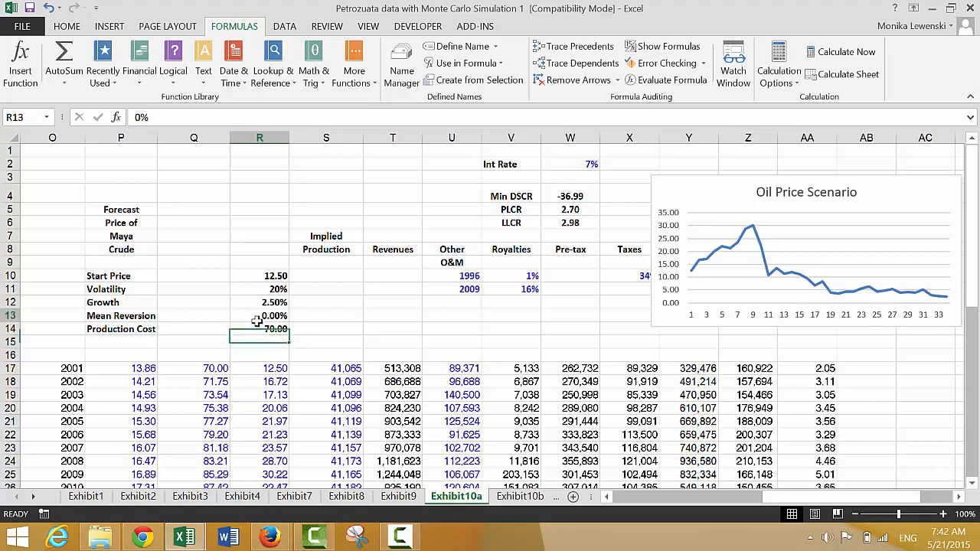
text(20)
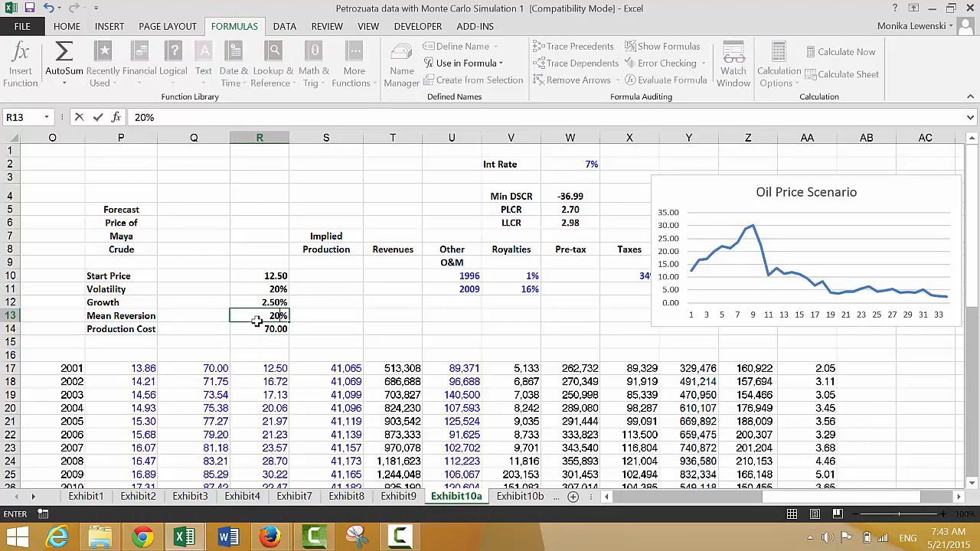
key(Return)
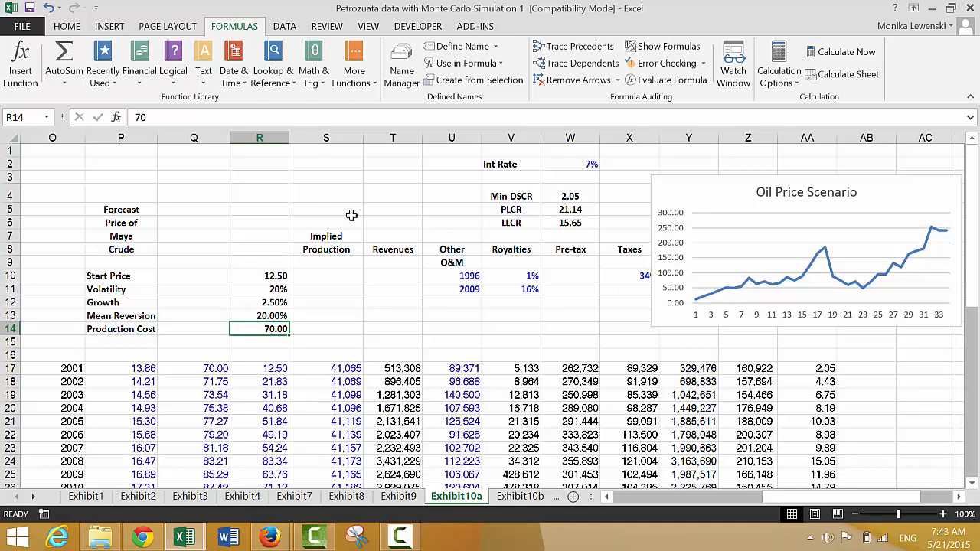
- Recalculate the sheet repeatedly to examine price scenarios and debt ratios with a production cost of 70 and 20% mean reversion
click(818, 81)
click(817, 81)
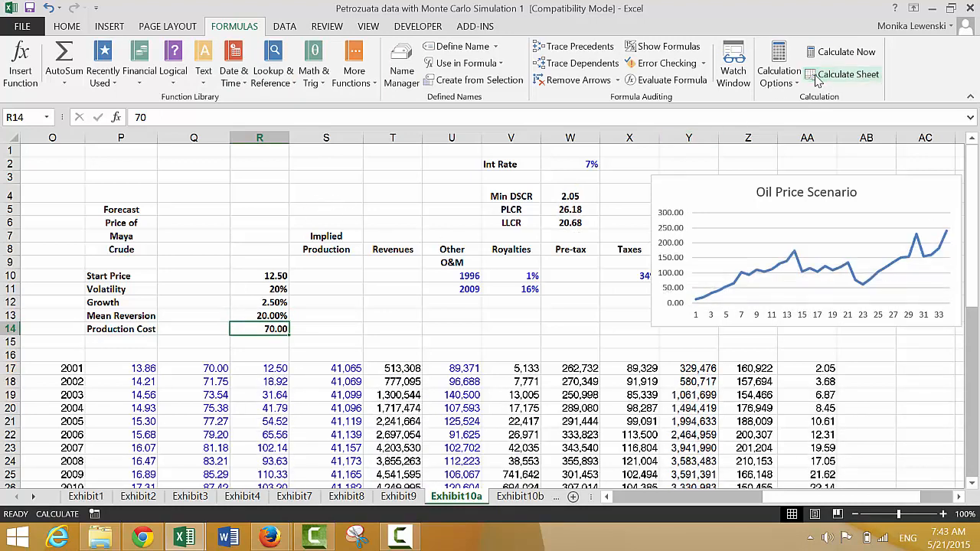
click(817, 81)
click(817, 81)
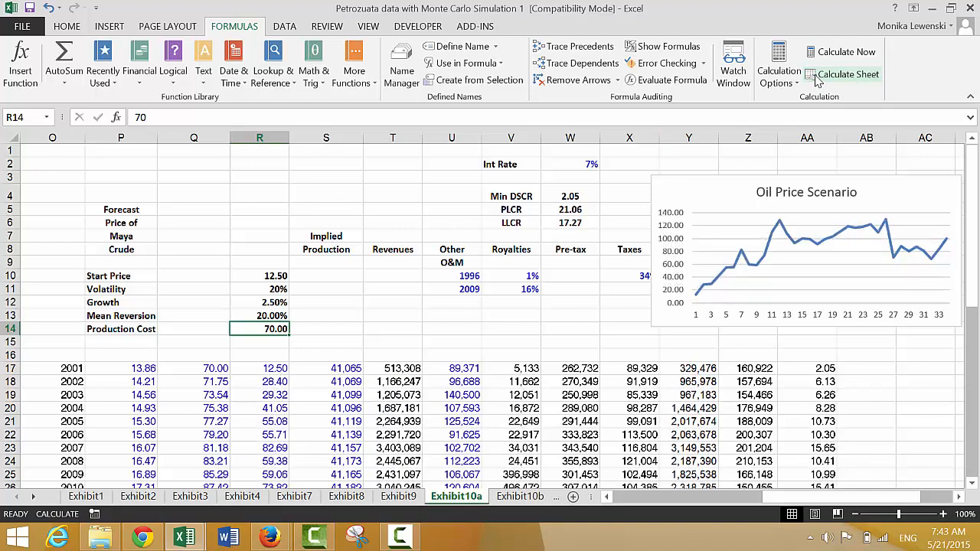
click(817, 80)
click(817, 81)
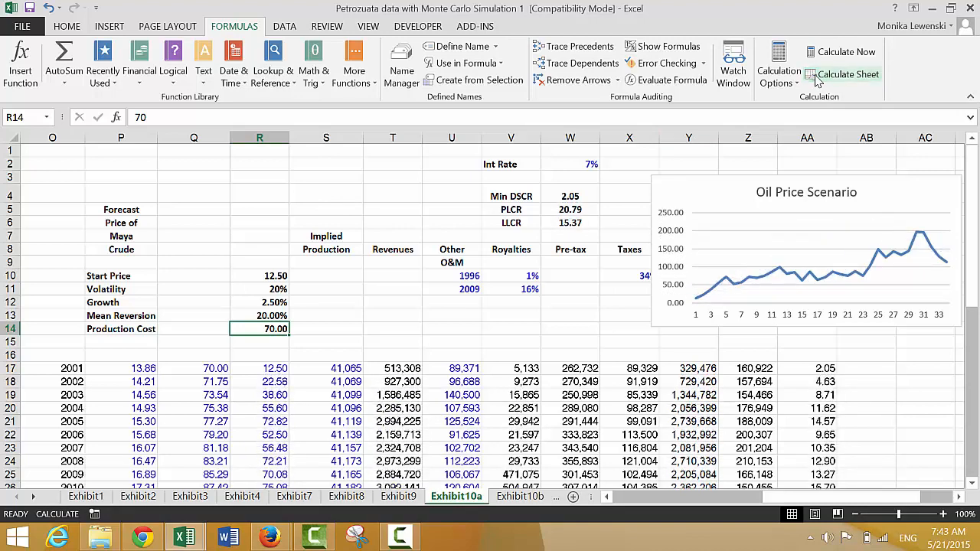
click(817, 80)
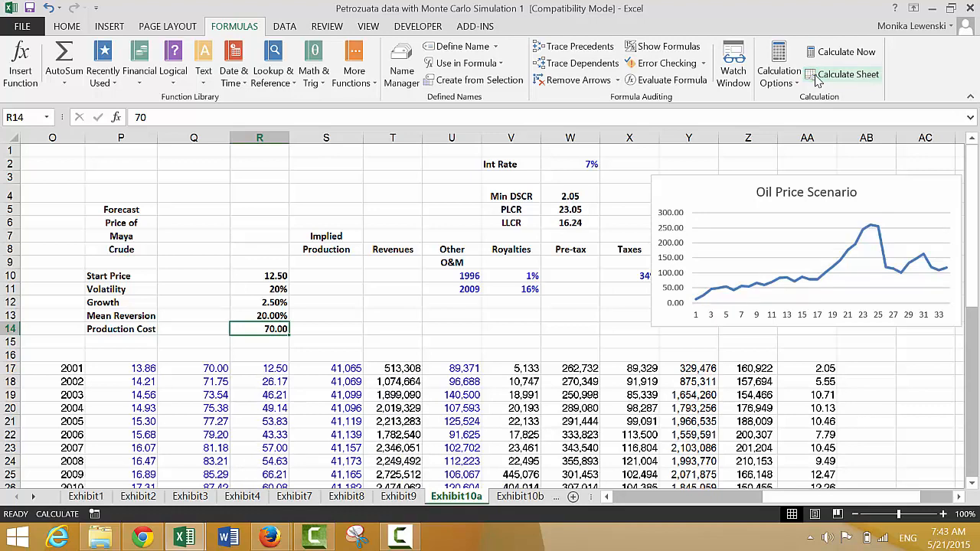
click(818, 80)
click(817, 80)
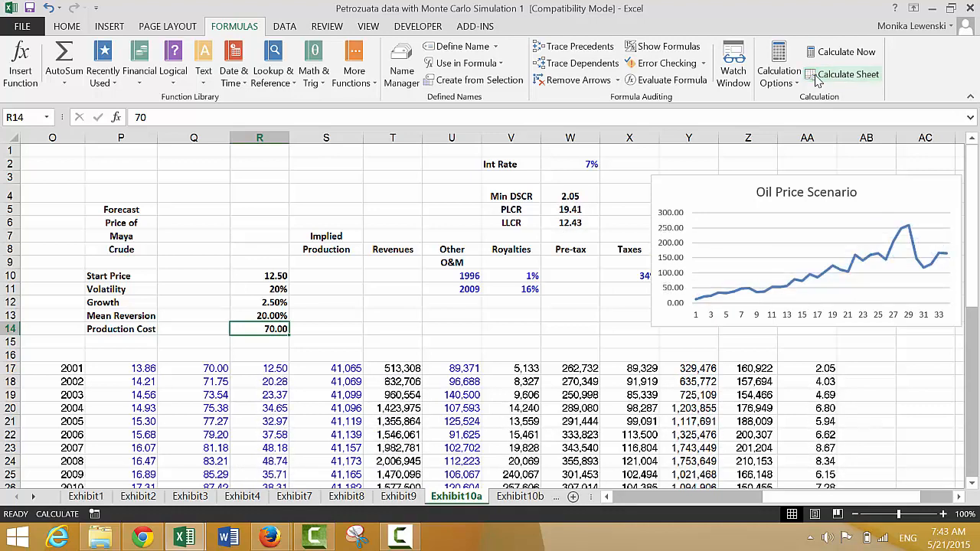
click(818, 81)
click(818, 81)
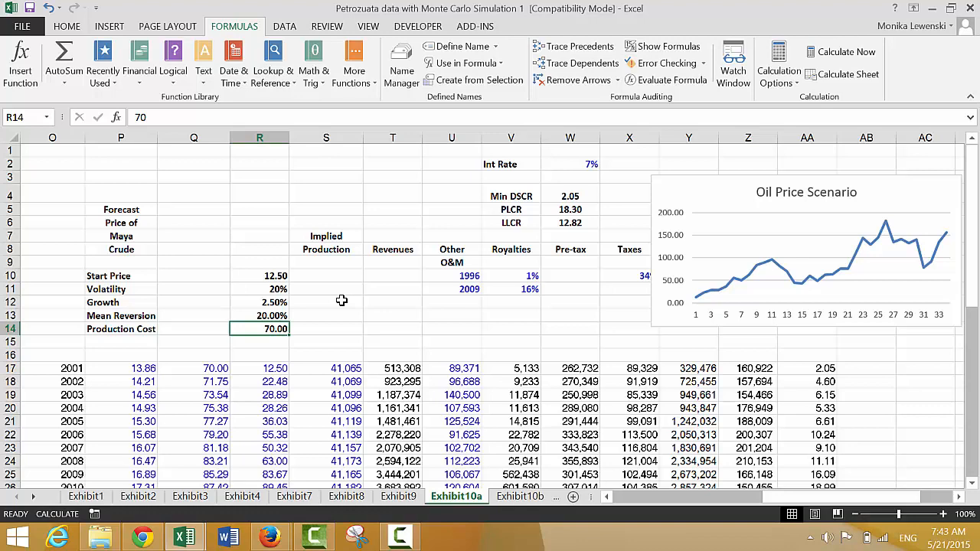
- Insert a new worksheet before Exhibit10a and name it Simulate
key(shift+F11)
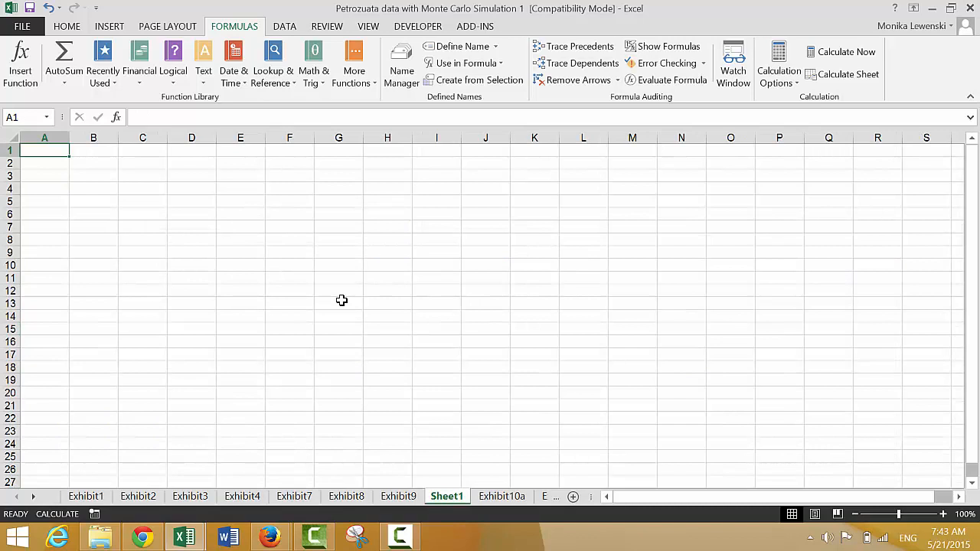
double_click(439, 498)
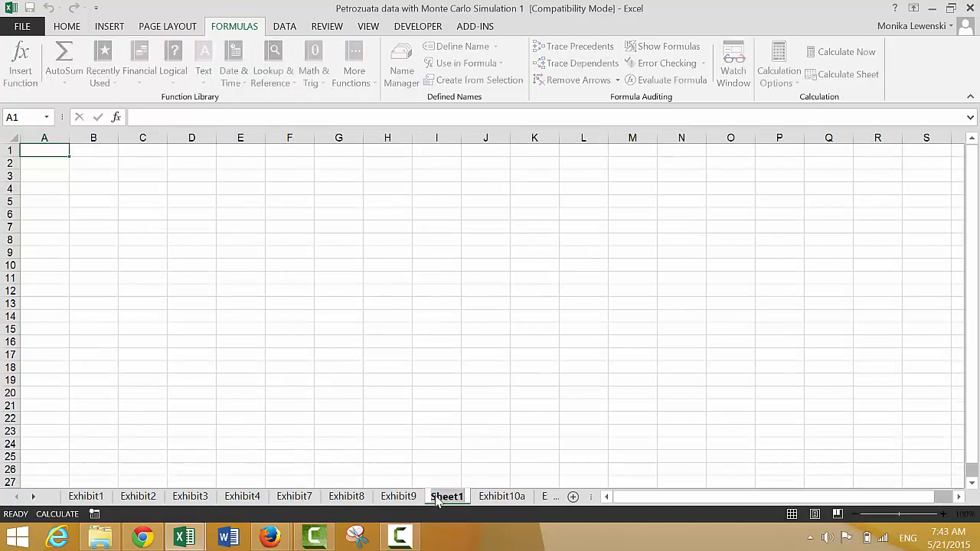
text(Simul)
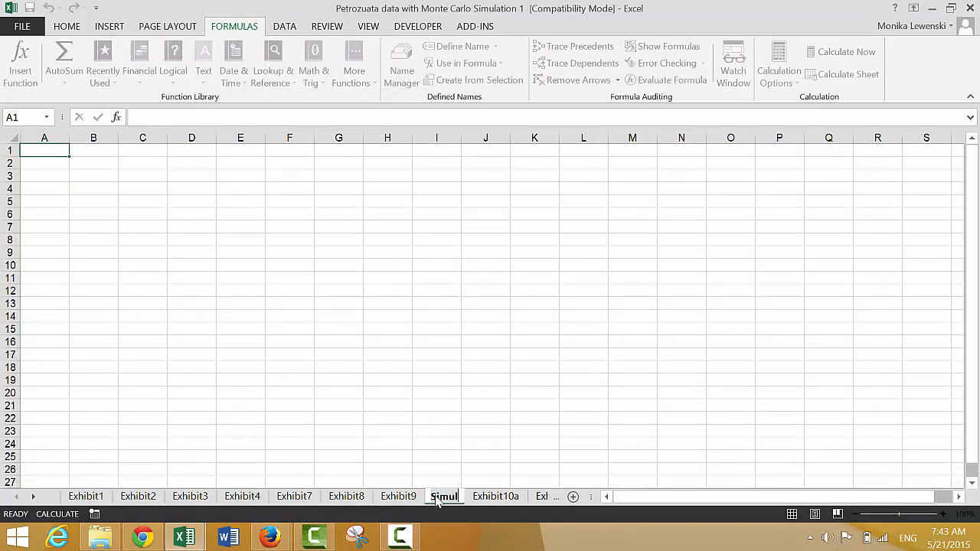
text(ate)
click(419, 289)
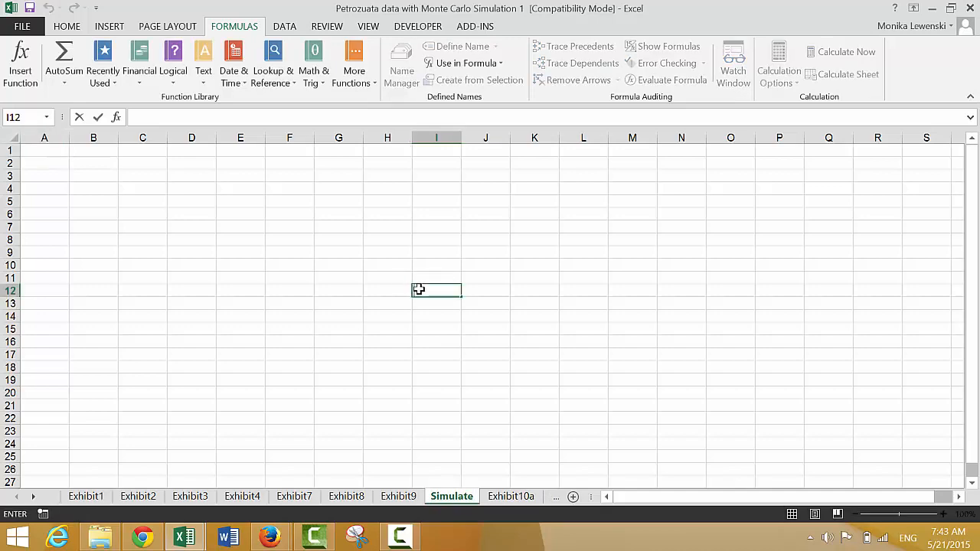
- On Exhibit10a, create names for the Min DSCR, PLCR and LLCR values in V4:W6 from the labels in the left column
key(ctrl+Page_Up)
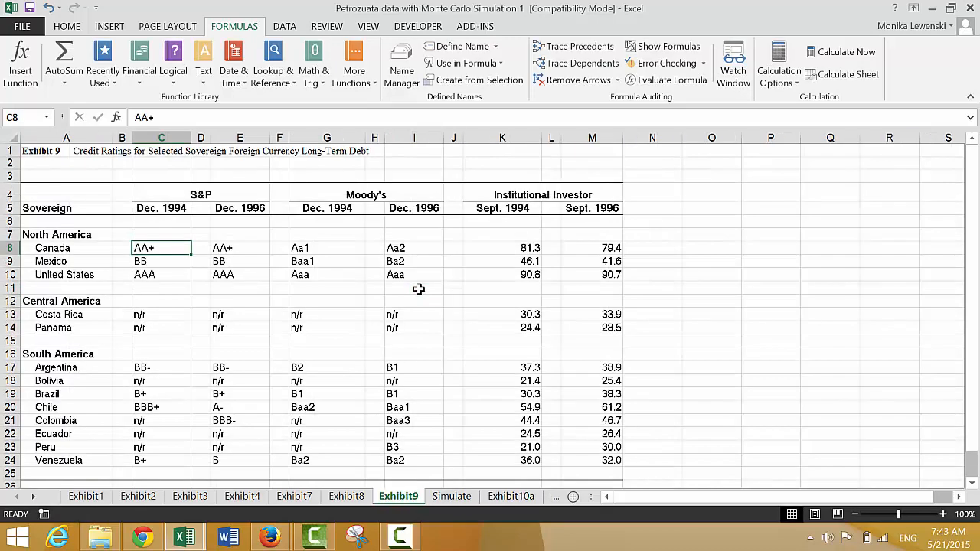
key(ctrl+Page_Down)
key(ctrl+Page_Down)
key(Left)
key(Up)
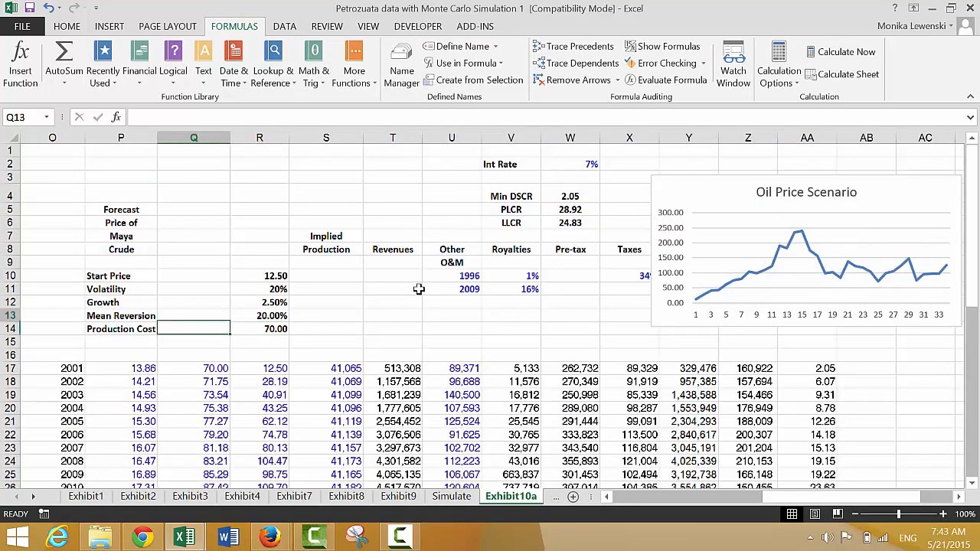
key(Up)
key(Up)
key(Up)
key(Up)
key(Up)
key(Up)
key(Up)
key(Up)
key(Right)
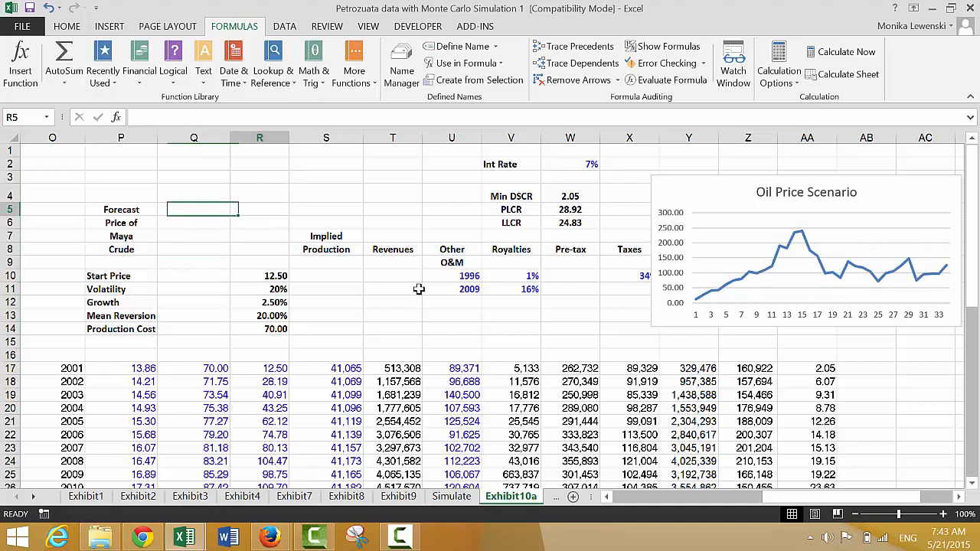
key(Right)
key(Right)
key(Right)
key(Right)
key(Up)
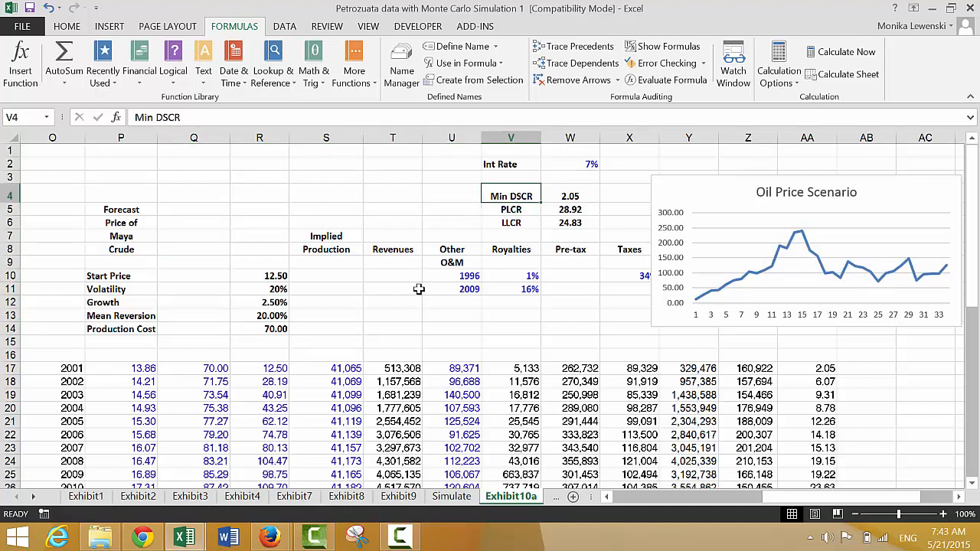
key(Down)
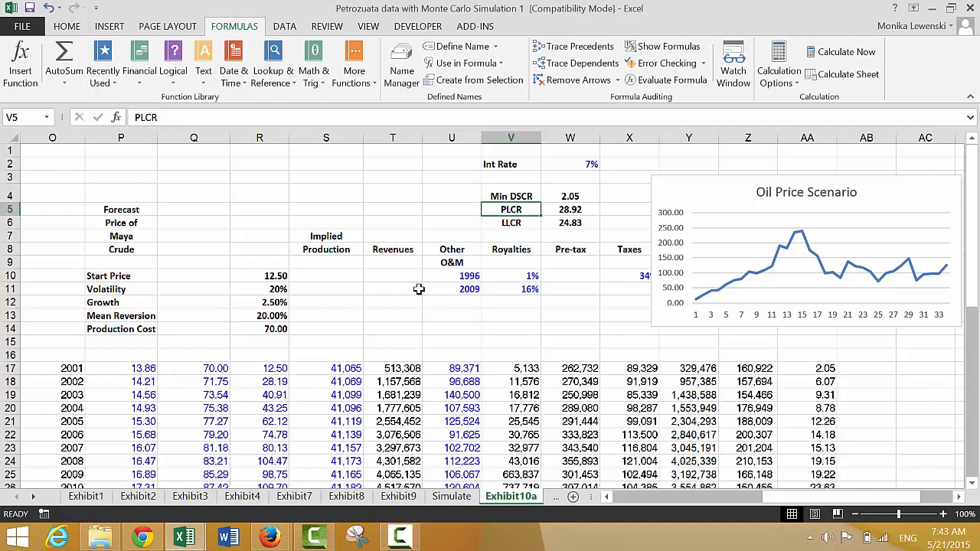
key(Up)
key(shift+Down)
key(shift+Down)
key(shift+Right)
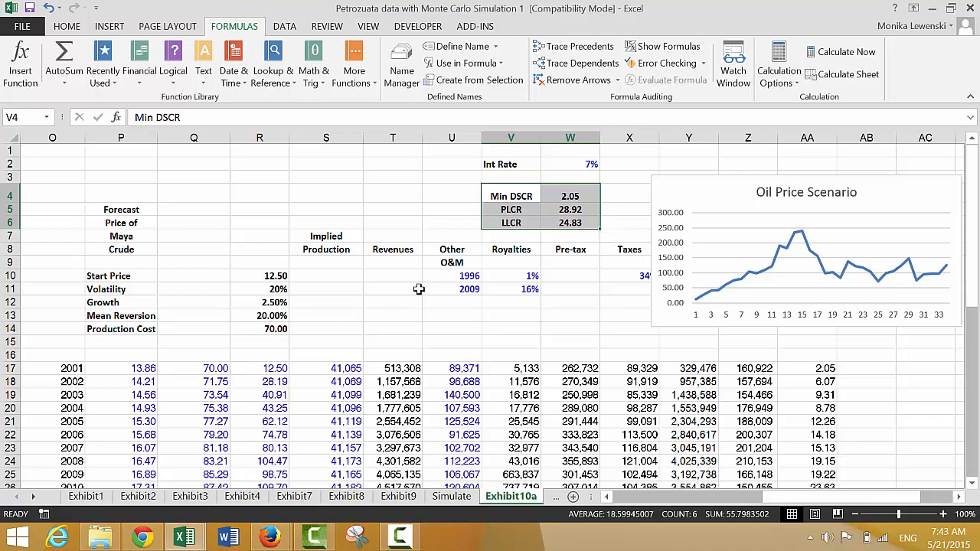
key(ctrl+shift+F3)
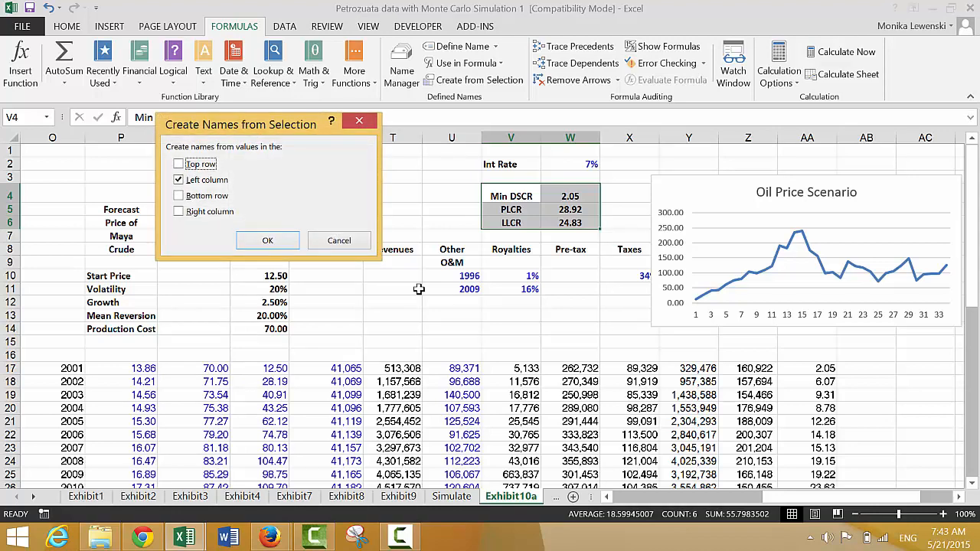
key(Return)
- Check the assigned names and formulas of the debt ratio cells W4 to W6
key(Left)
key(Right)
key(Right)
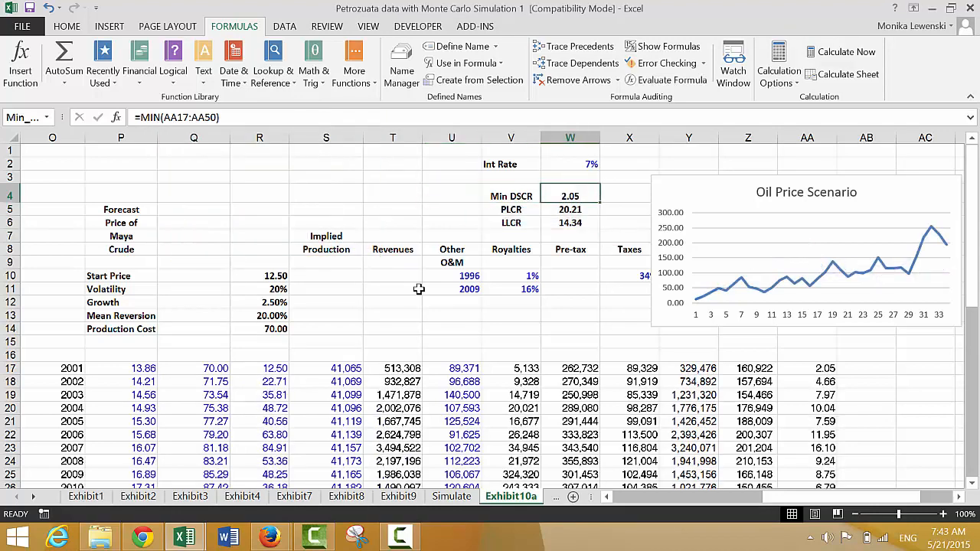
key(Down)
key(Down)
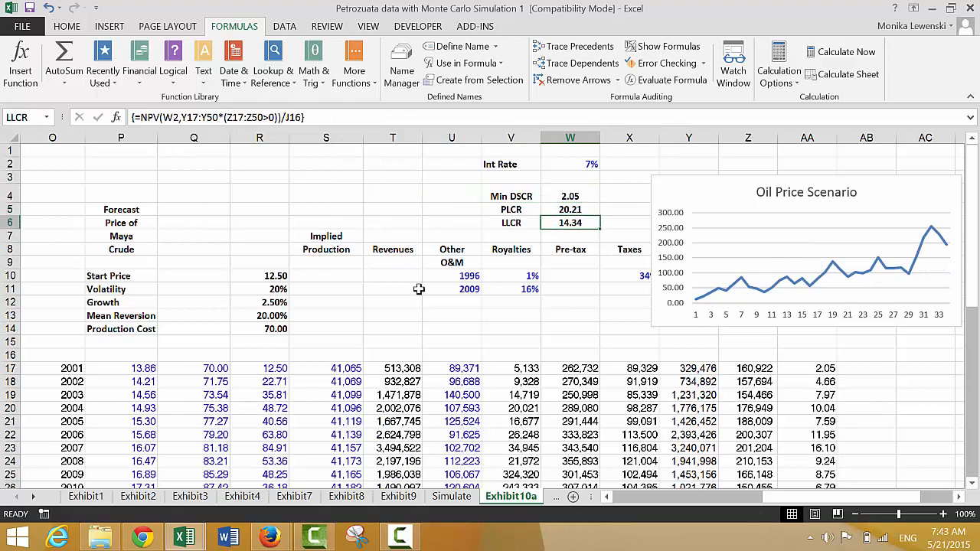
key(Up)
key(Up)
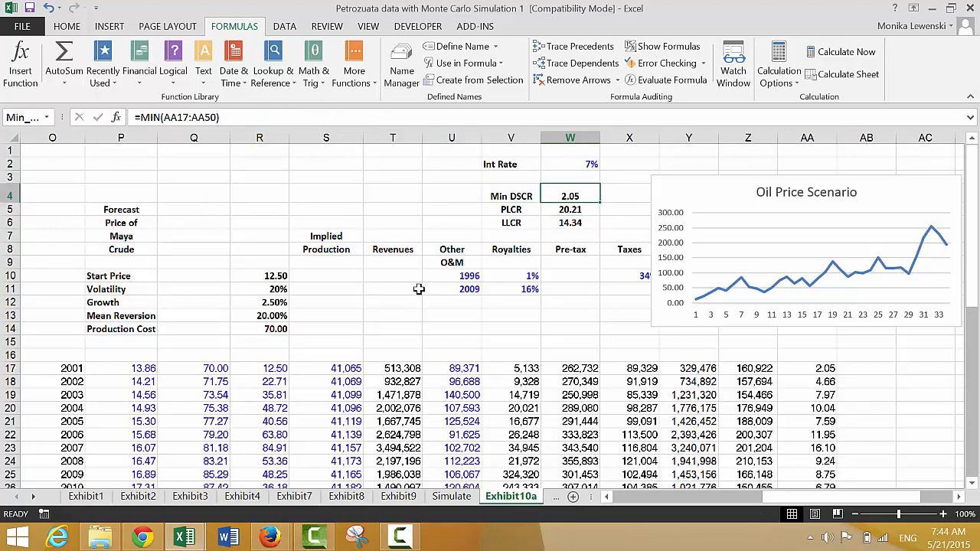
key(Left)
key(Left)
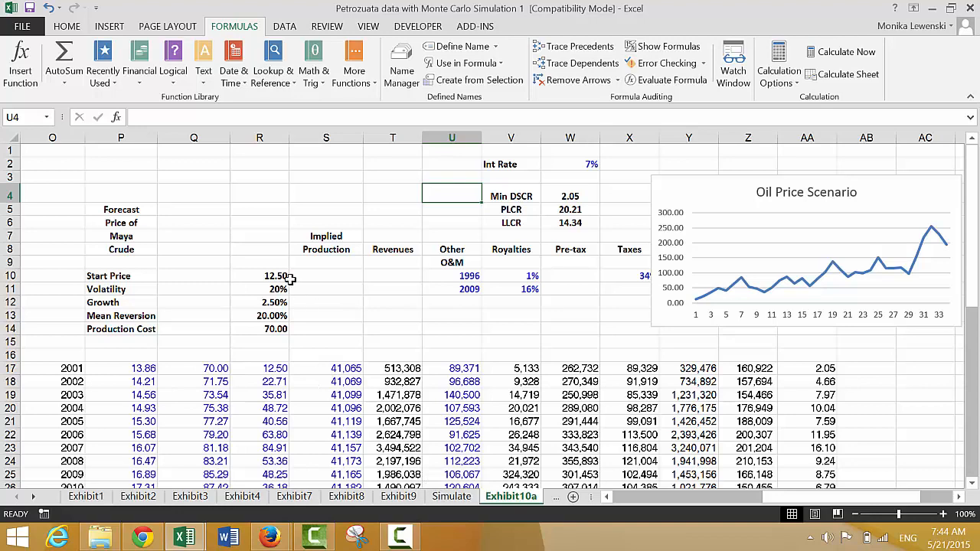
- Check which macros are stored in this workbook by filtering the macro list to This Workbook
click(413, 26)
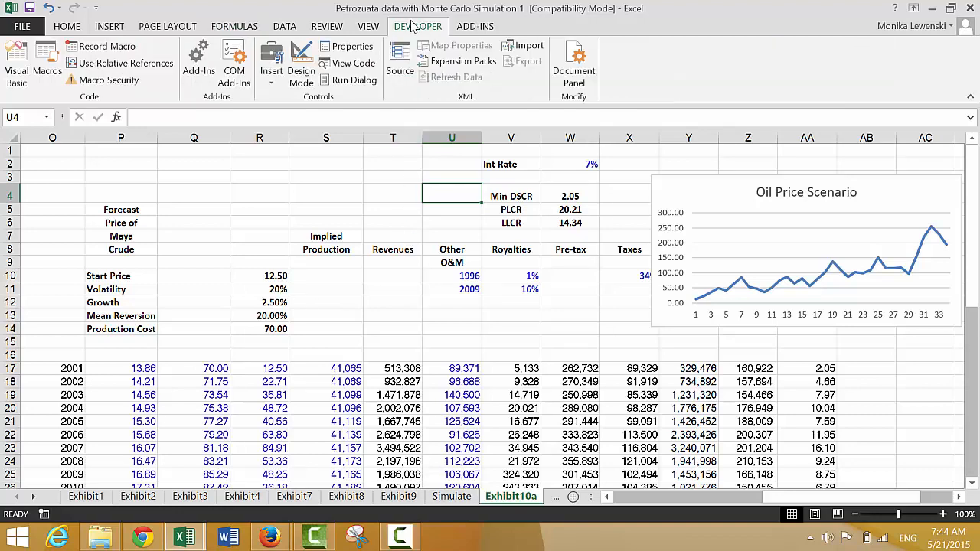
click(47, 58)
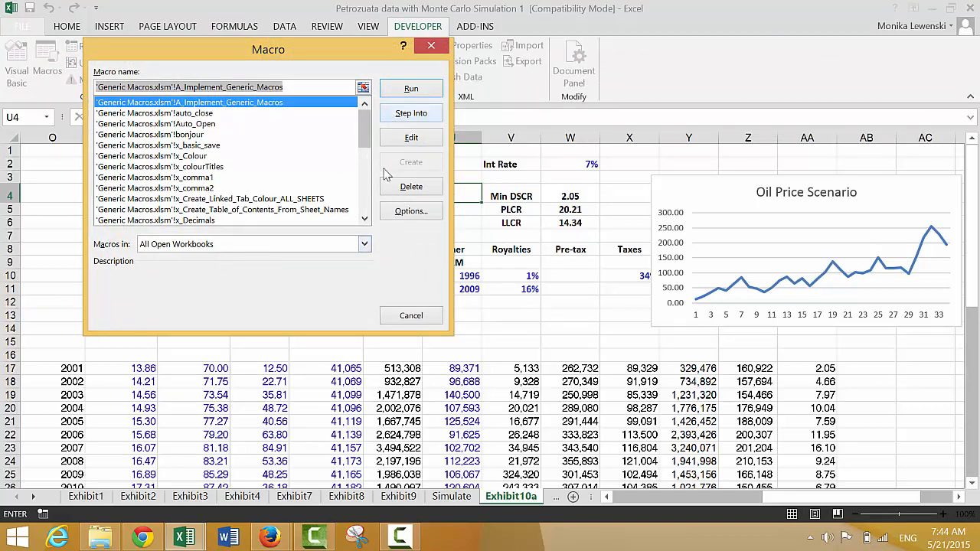
click(365, 244)
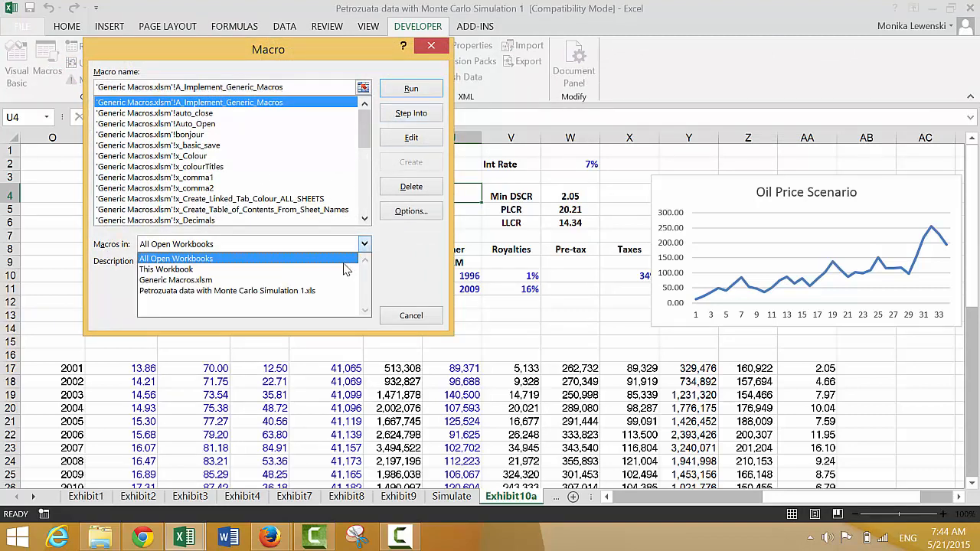
click(344, 269)
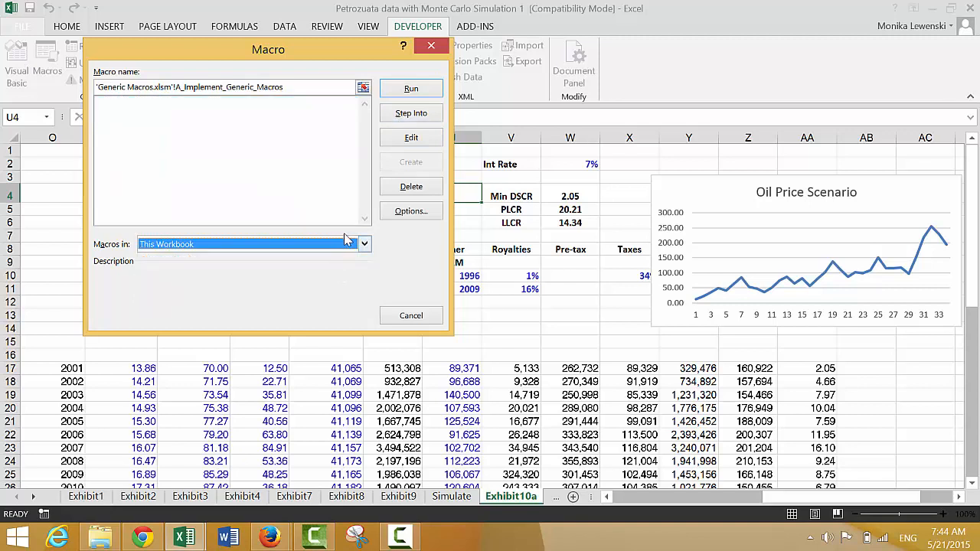
click(310, 168)
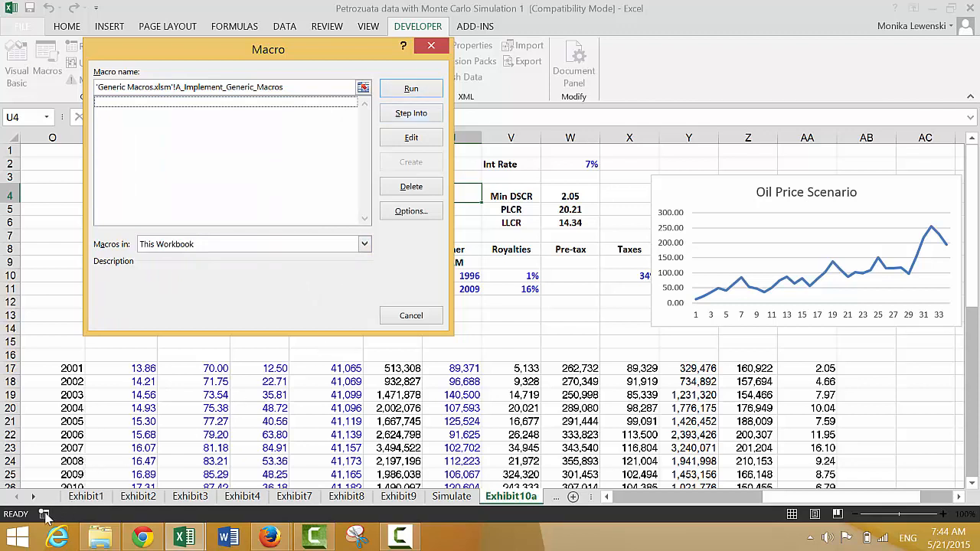
click(431, 47)
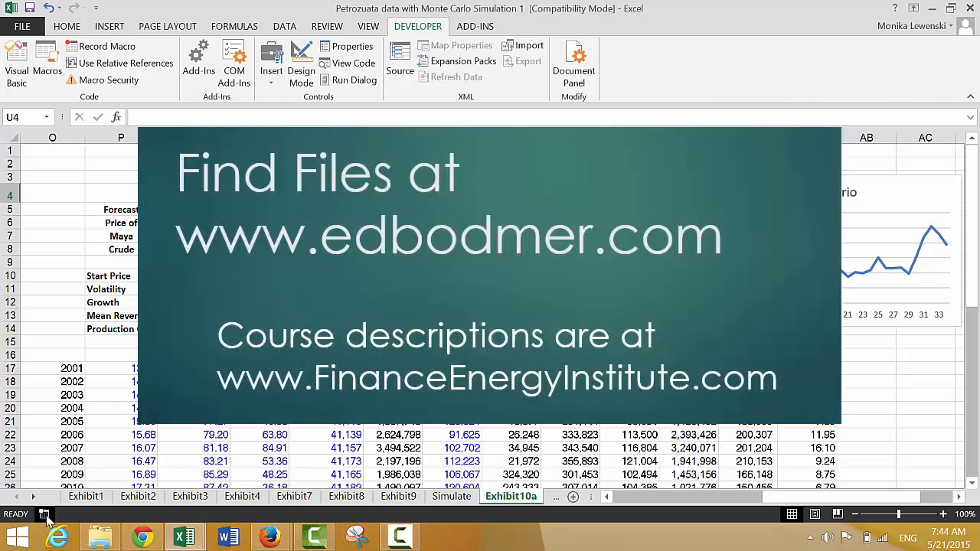
- Record an empty macro named simulate and stop the recording immediately
click(45, 516)
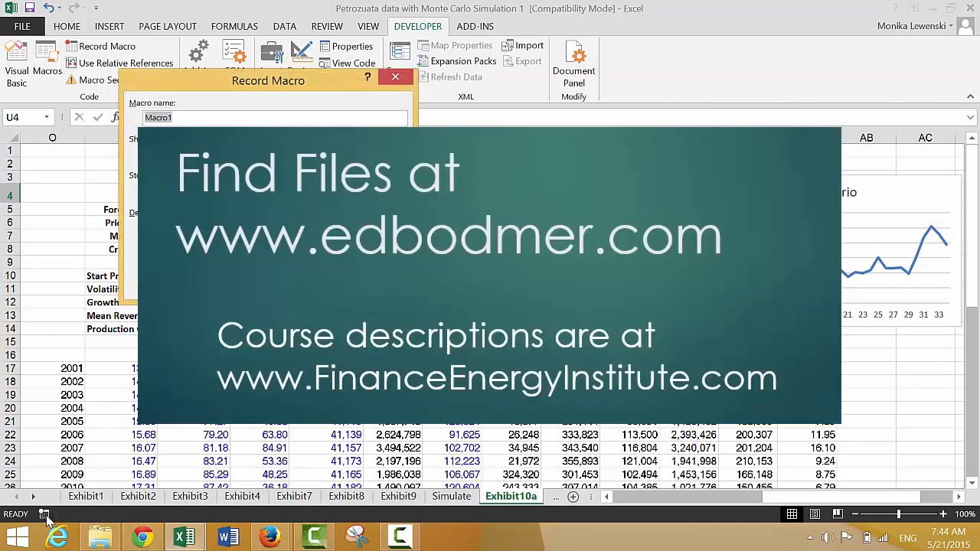
text(simulate)
key(Return)
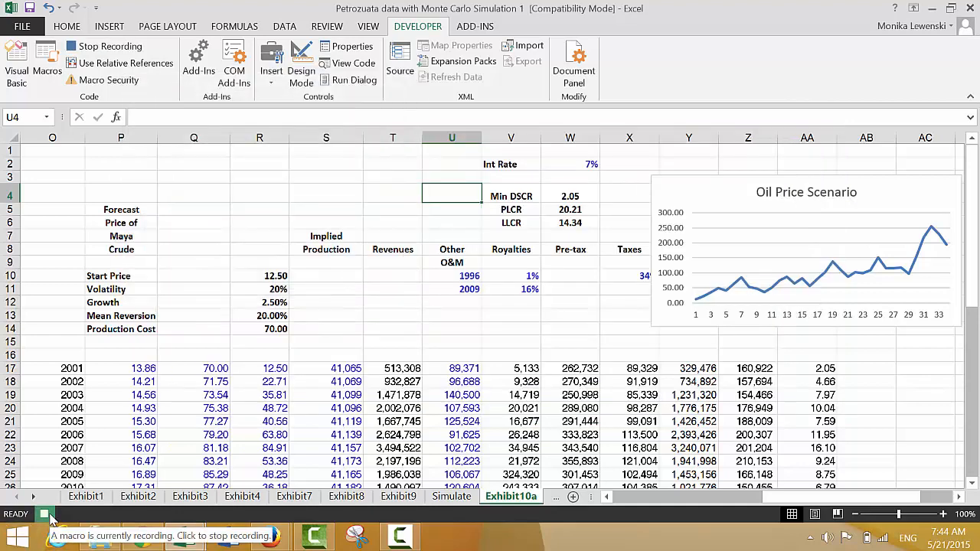
click(46, 516)
click(97, 368)
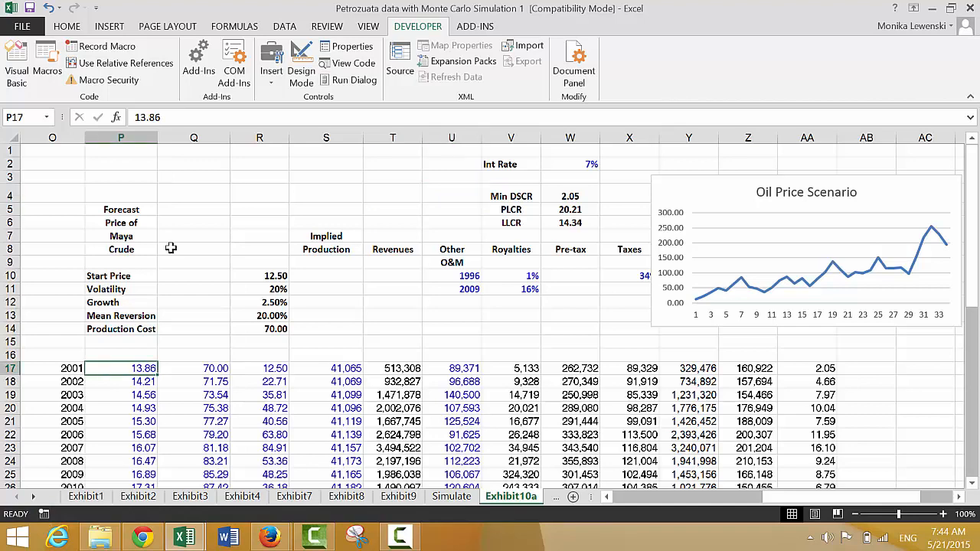
- Open the simulate macro's code for editing and insert blank lines below its header comments
click(48, 61)
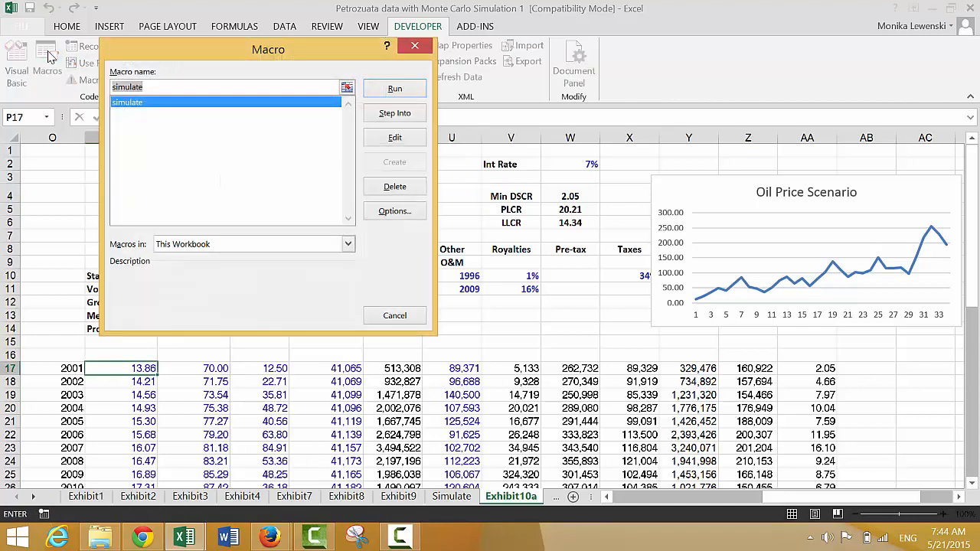
click(393, 137)
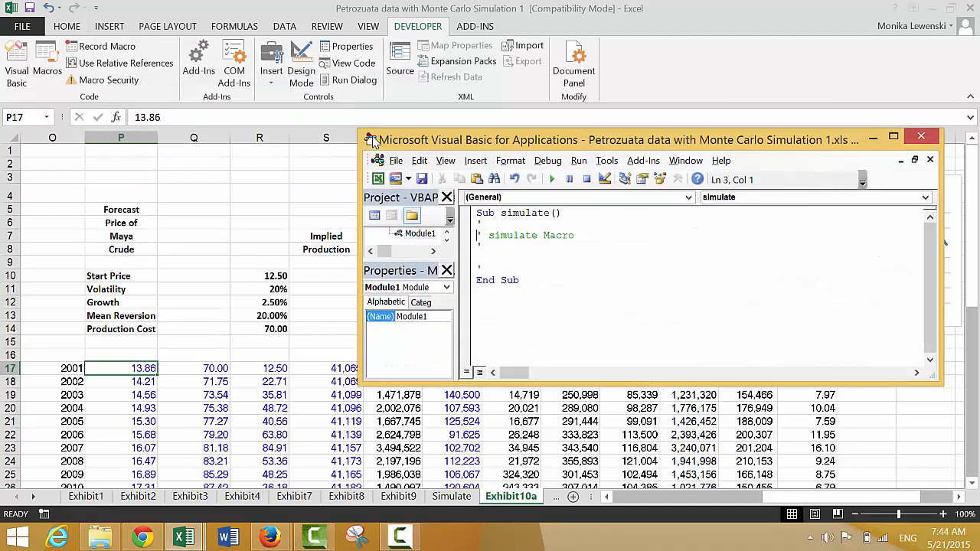
key(Down)
key(Return)
key(Return)
key(Return)
key(Up)
key(Up)
key(Up)
- Write the loop's opening line: For Row = 10 To InputBox(" Number of simulations") + 10
text(for i =)
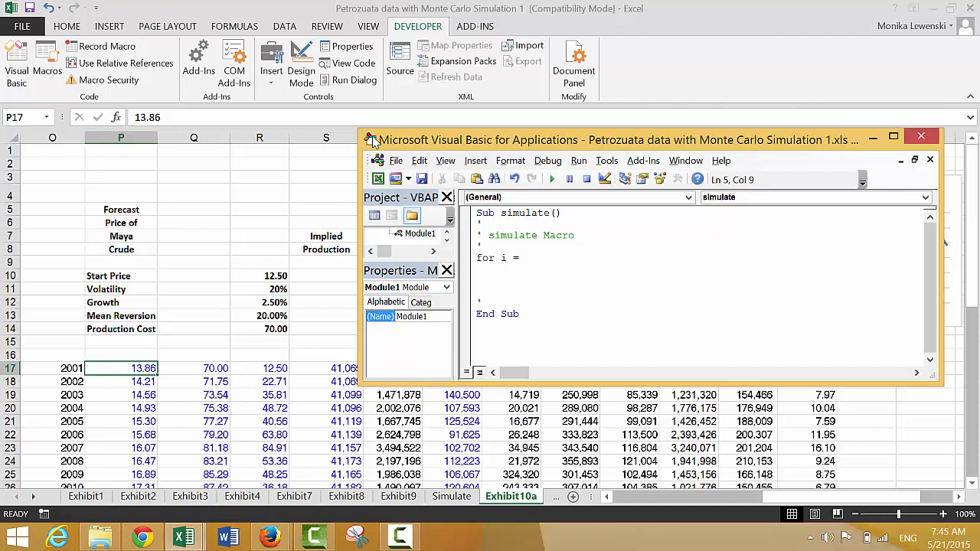
key(BackSpace)
key(BackSpace)
key(BackSpace)
text(row = 10 to inputbox)
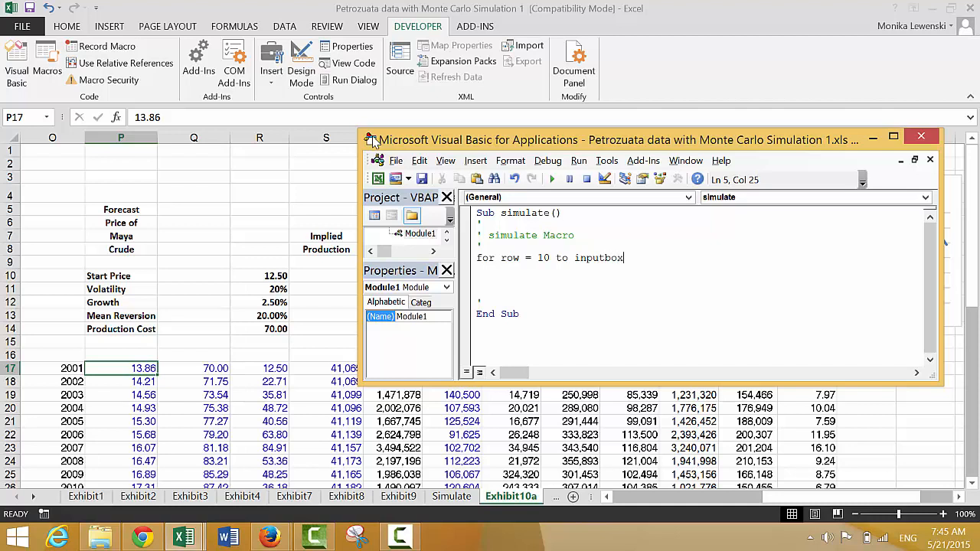
text(()
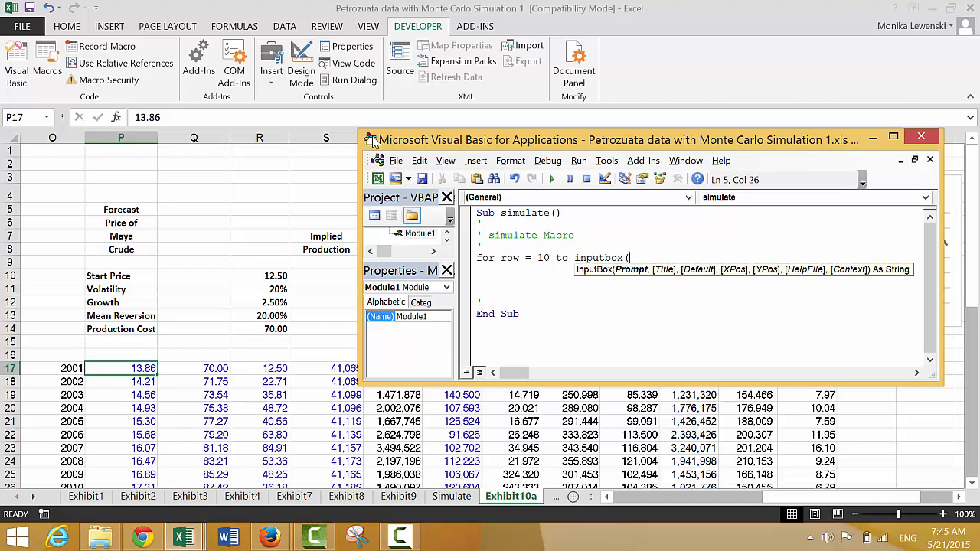
text(" Number of simula)
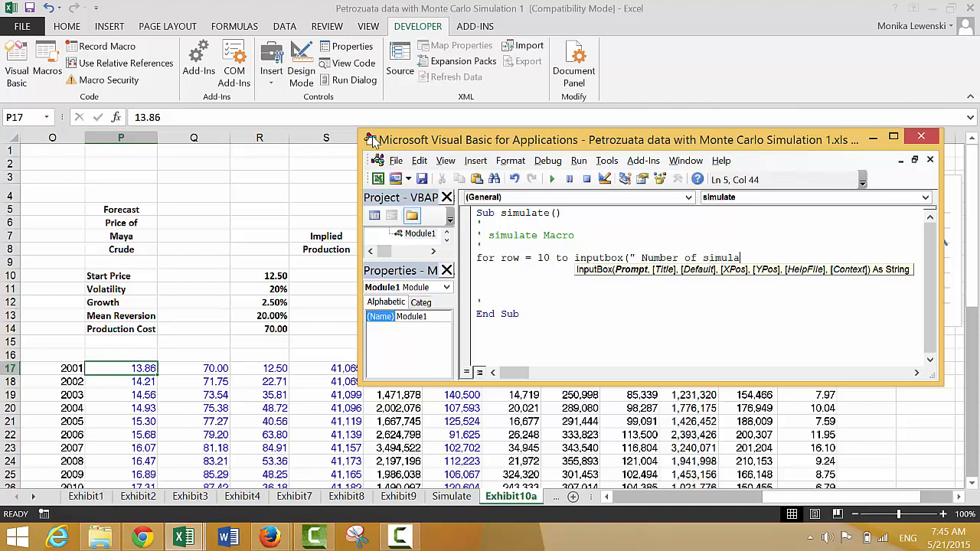
text(tions") + 10)
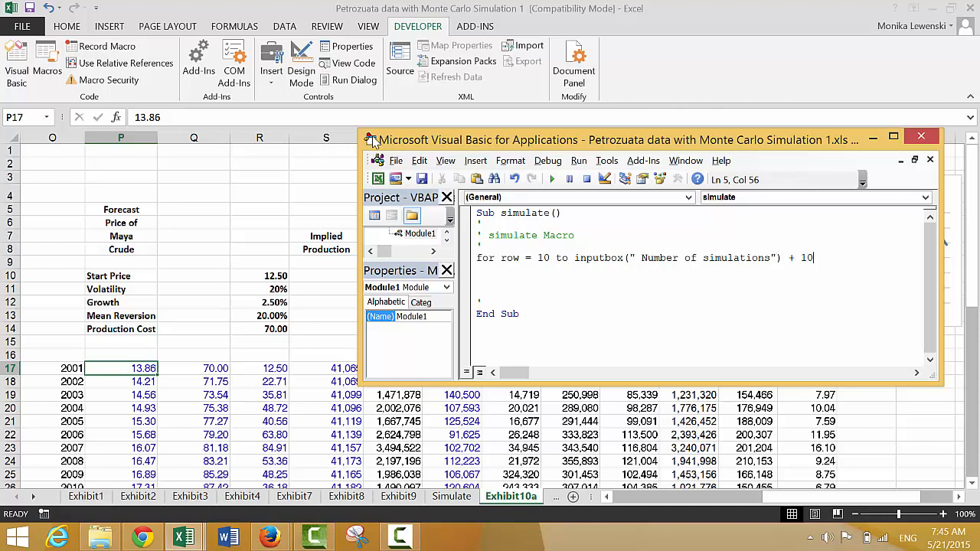
key(Return)
key(Return)
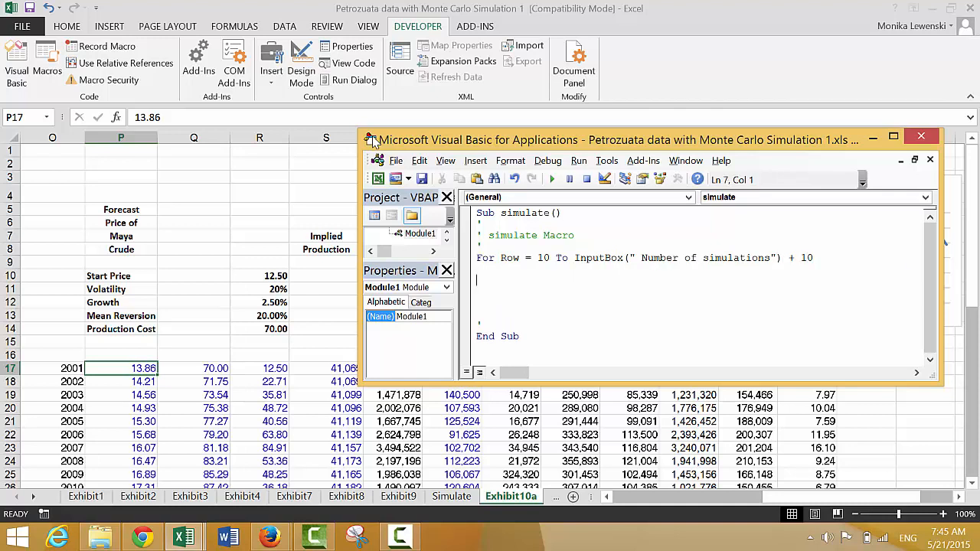
- Above the For line, add the statement col = InputBox(" Enter Col number")
key(Up)
key(Up)
key(Return)
key(Return)
key(Up)
key(Up)
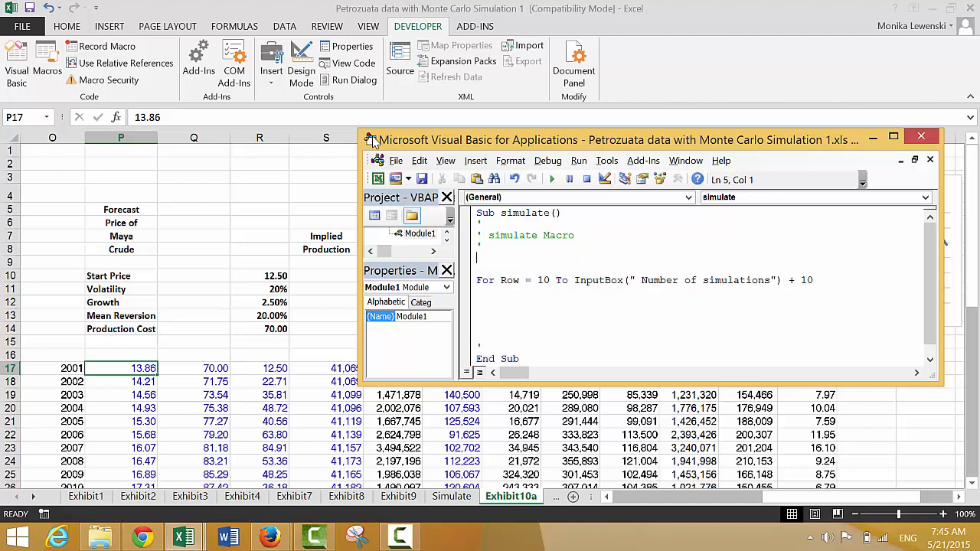
text(col = inputbox()
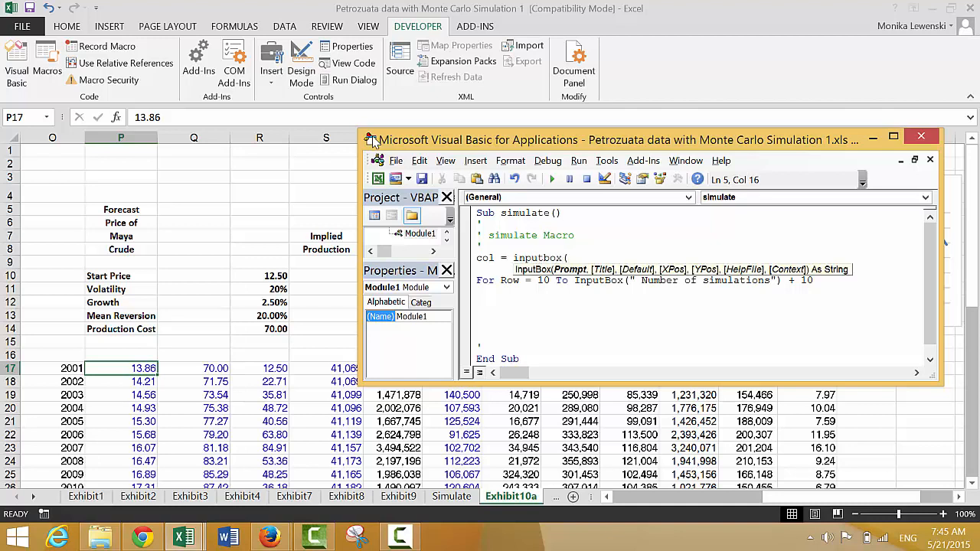
text(" Enter Col number))
key(Down)
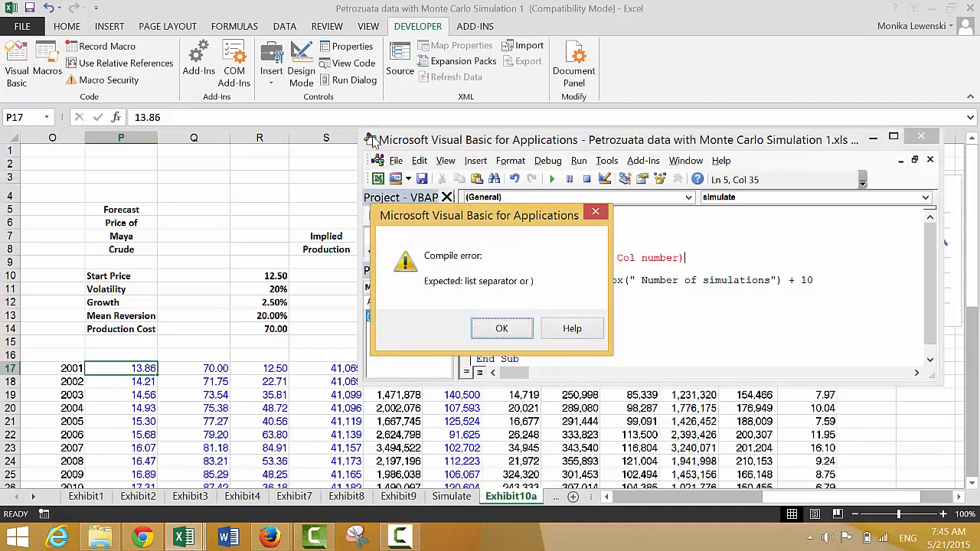
key(Escape)
text(")
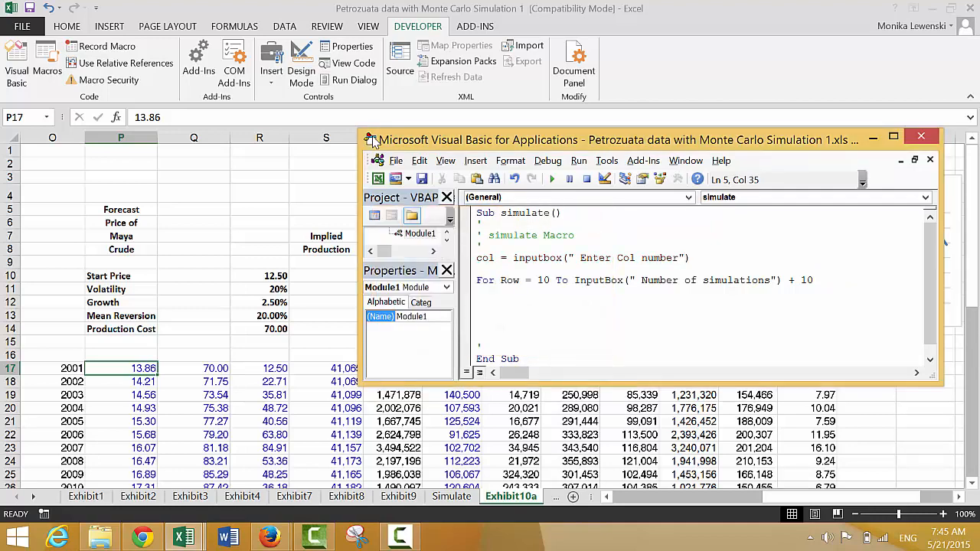
- Inside the loop, add an indented statement Cells(Row, col) = Range("min_dscr")
key(Down)
key(Down)
key(Down)
key(Down)
text(cells(row,)
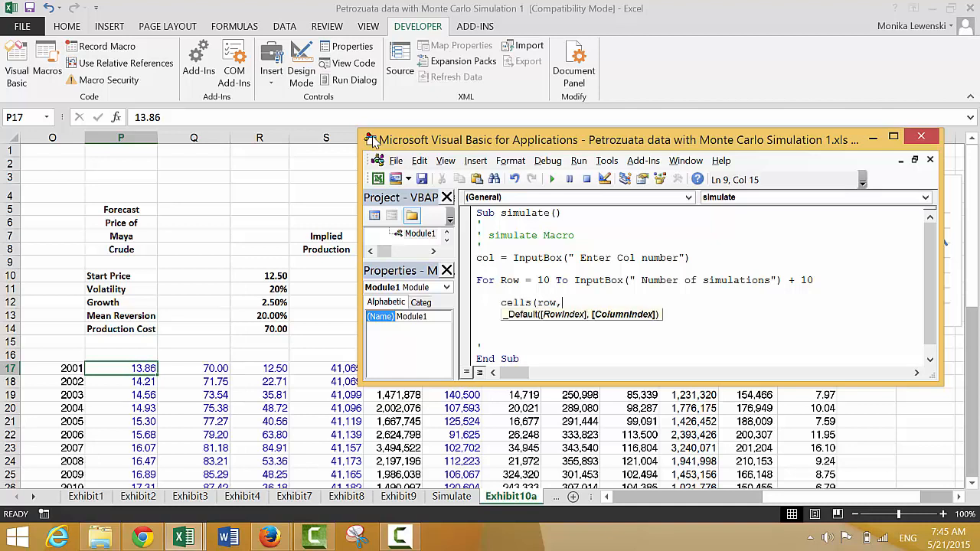
text(col)=)
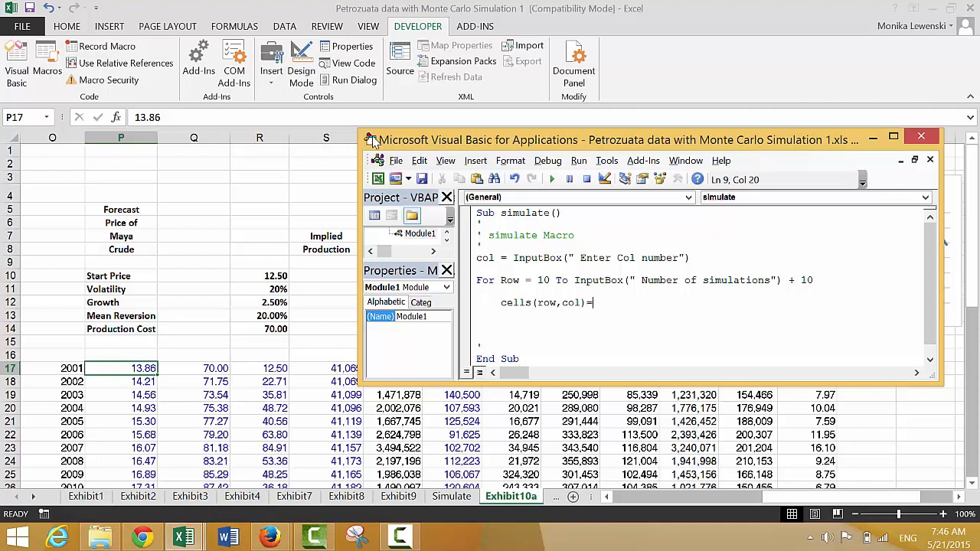
text( range("min)
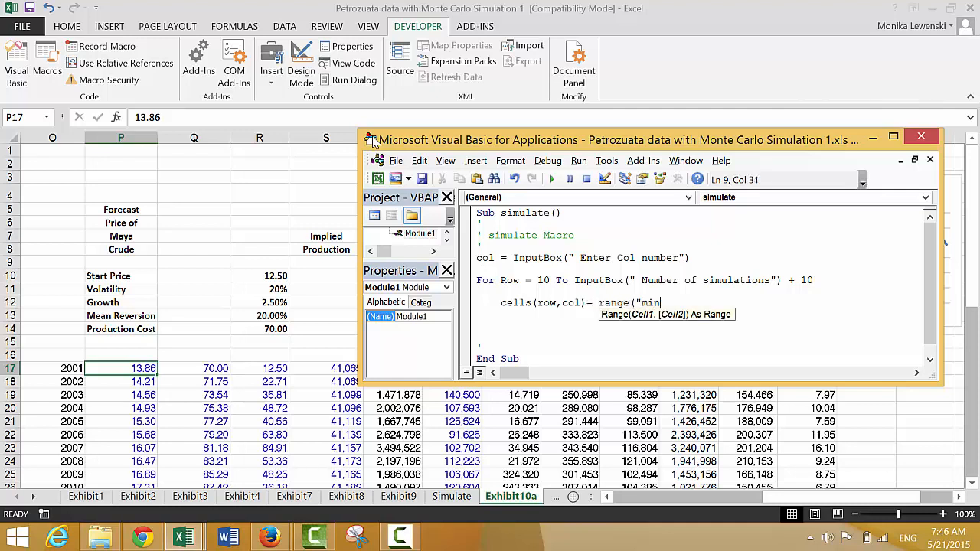
text(_dscr"))
key(Return)
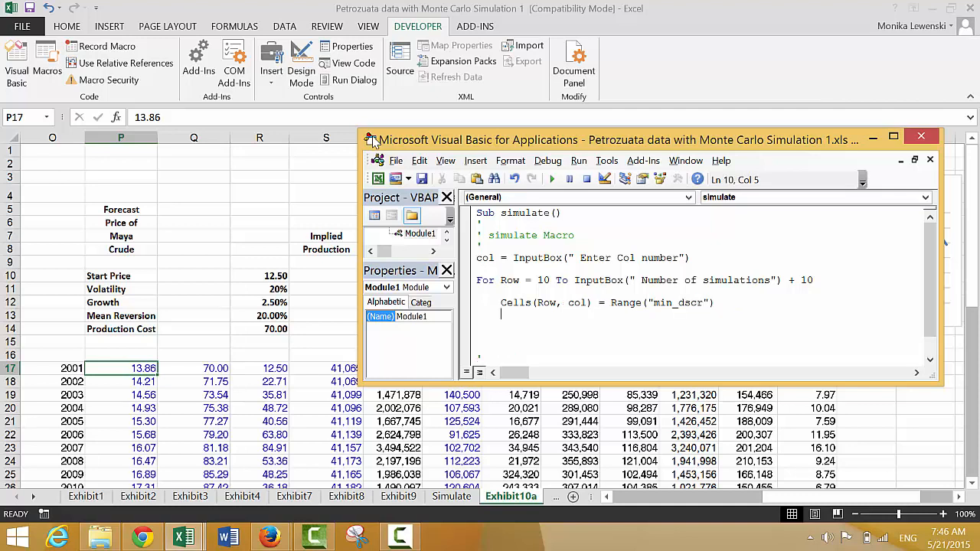
- Below the min_dscr line, add the statement Cells(Row, col + 1) = Range("LLCR")
text(ce)
text((row,)
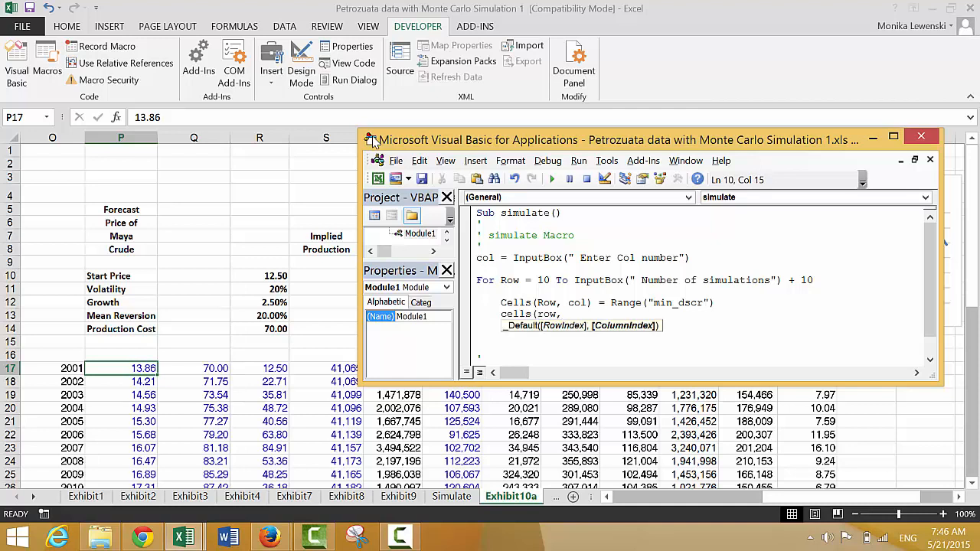
text(col_1)
key(BackSpace)
key(BackSpace)
text(+1))
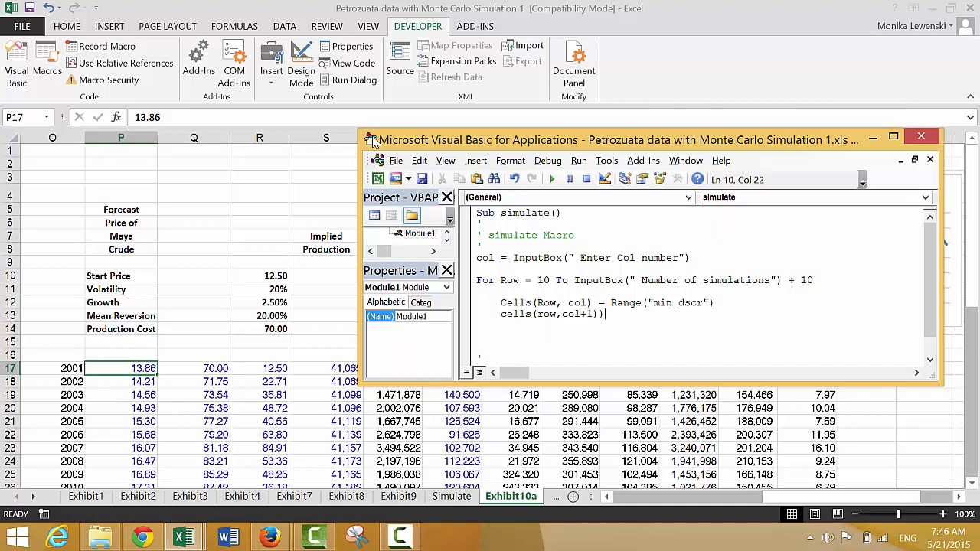
text( = range(:)
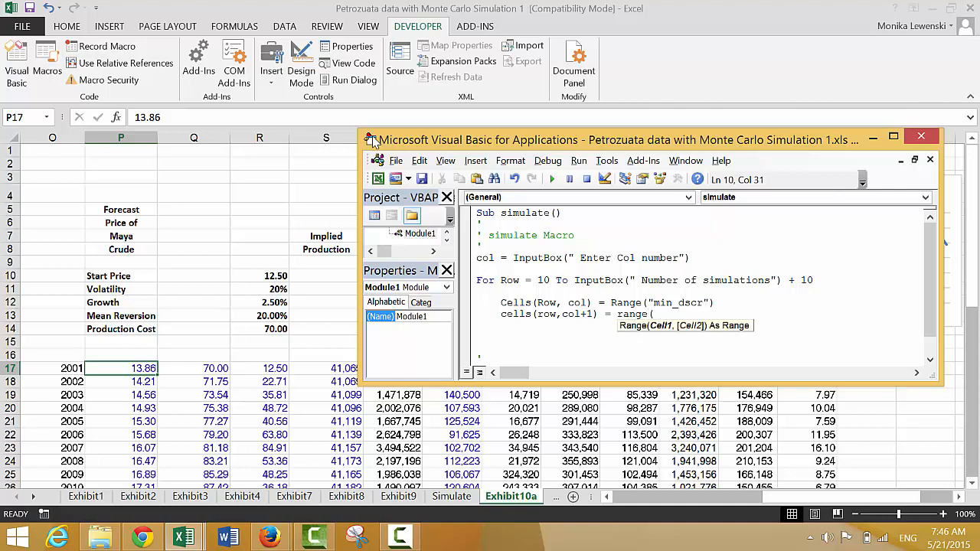
text(")
text(CC)
key(BackSpace)
key(BackSpace)
text(LLCR"))
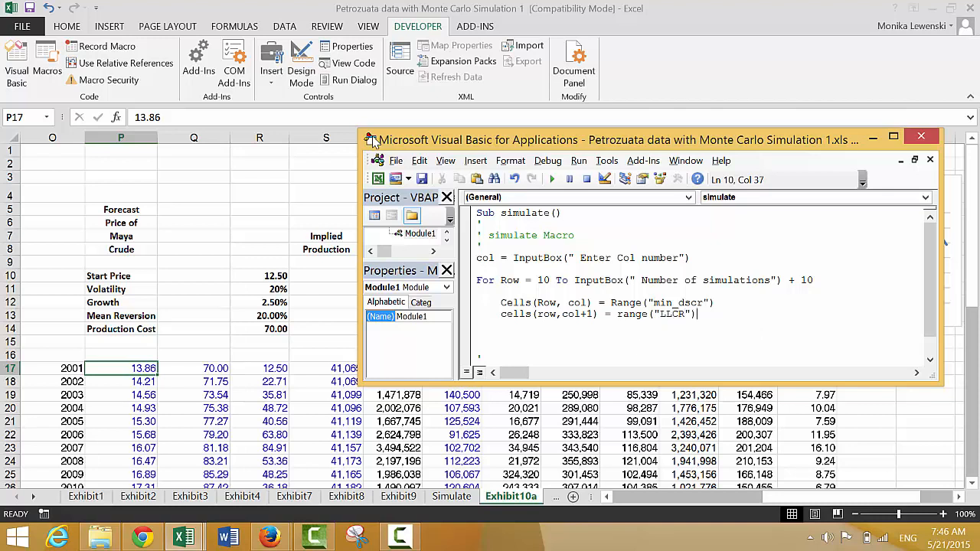
key(Return)
- Below the LLCR line, add Cells(Row, col + 2) = Range("plcr") and return to the Exhibit10a worksheet
text(cells()
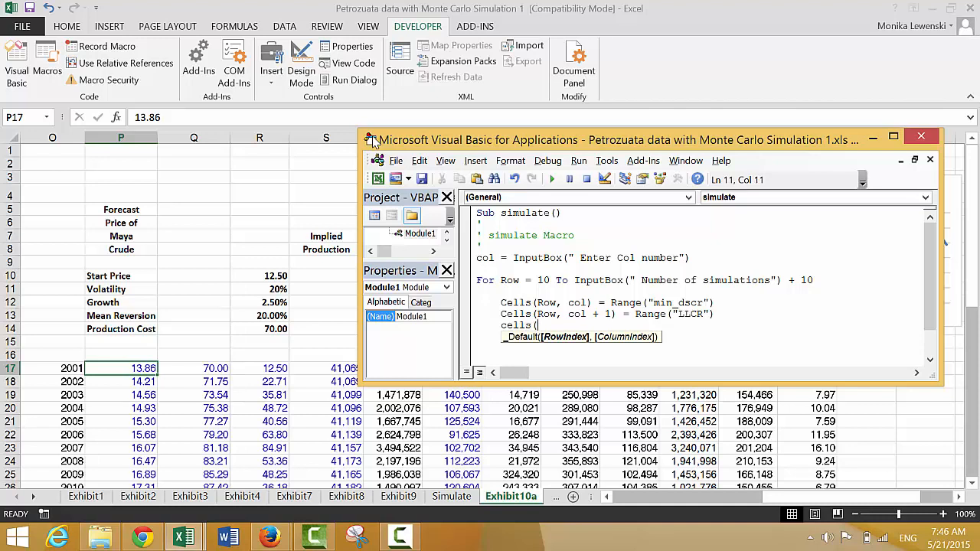
text(row,co)
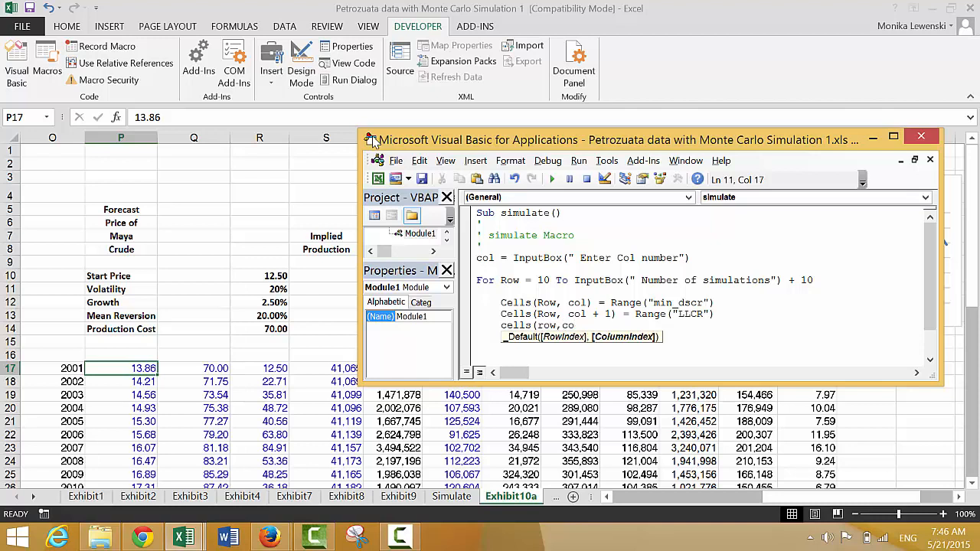
text(l+3)
key(BackSpace)
text(2) )
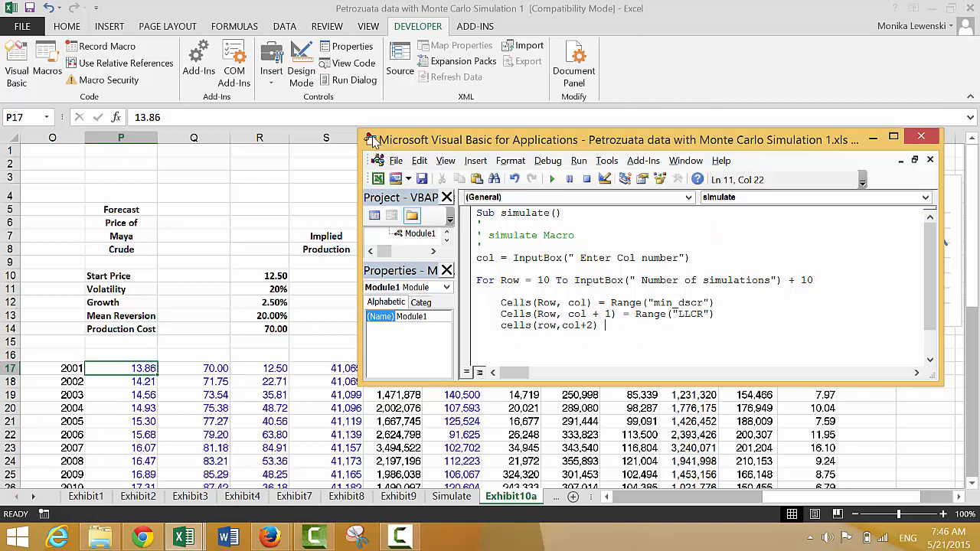
text(= range(")
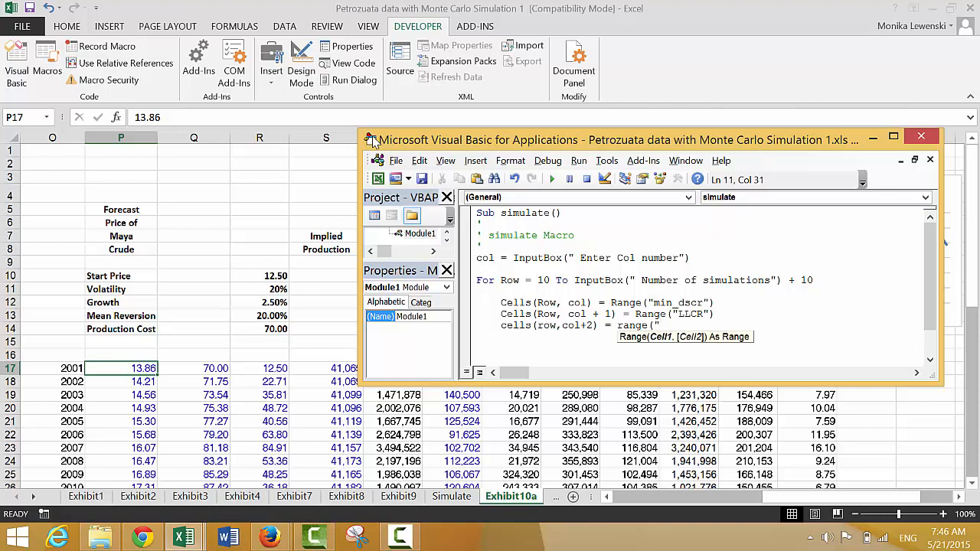
text(plcr"))
key(Return)
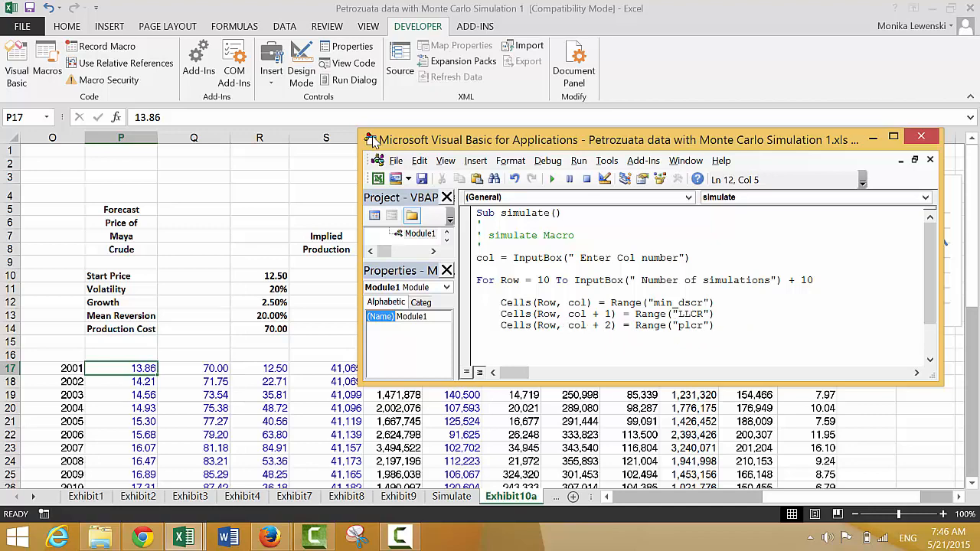
click(188, 266)
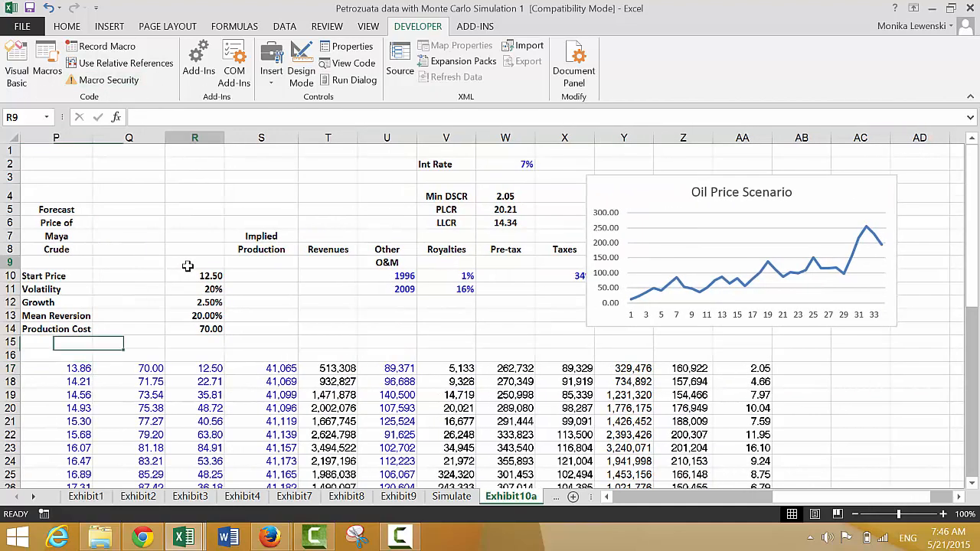
- Copy the parameter labels Start Price through Production Cost from P10:P14 into Q10:Q14, beside their values
key(Left)
key(Left)
key(Left)
key(Down)
key(Down)
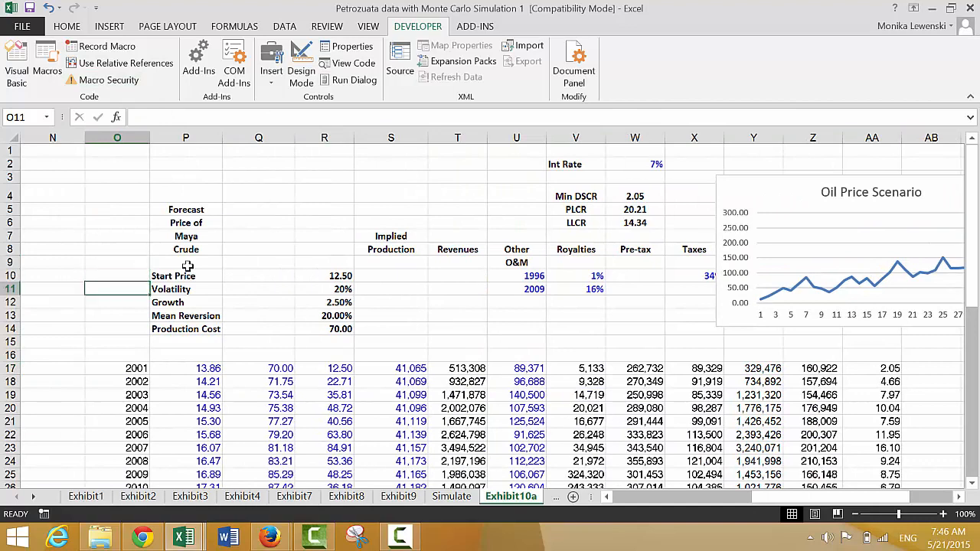
key(Up)
key(Right)
key(shift+Down)
key(shift+Down)
key(shift+Down)
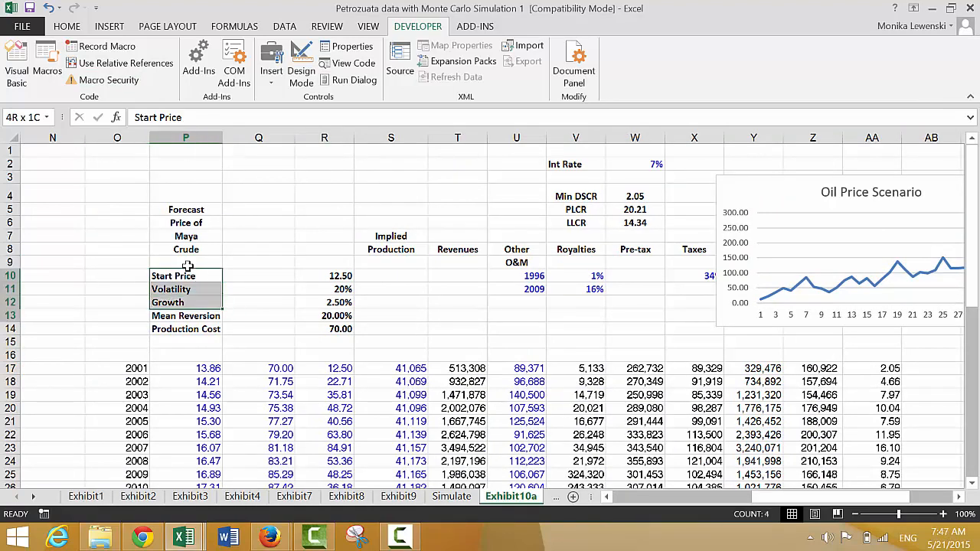
key(shift+Down)
key(ctrl+c)
key(Right)
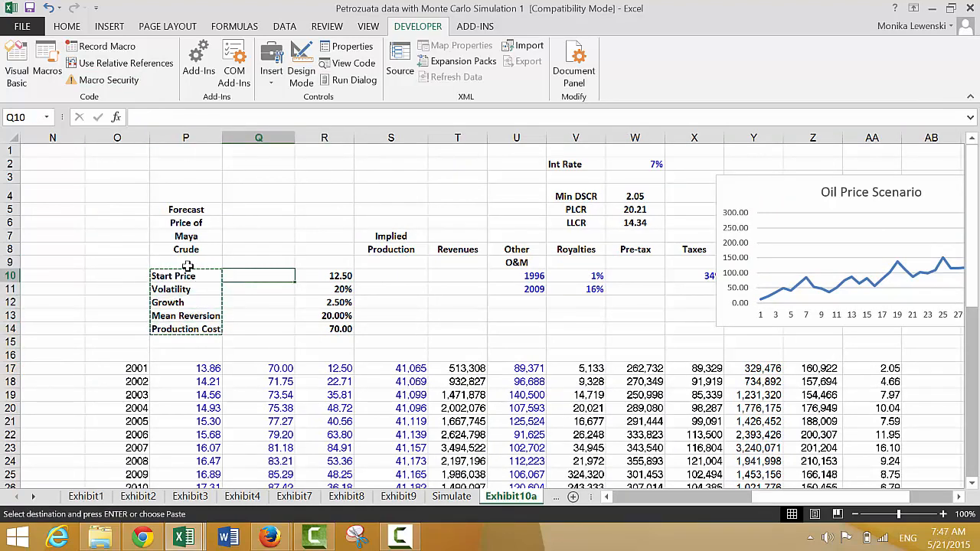
key(ctrl+v)
- Delete the original parameter labels in P10:P14
key(Left)
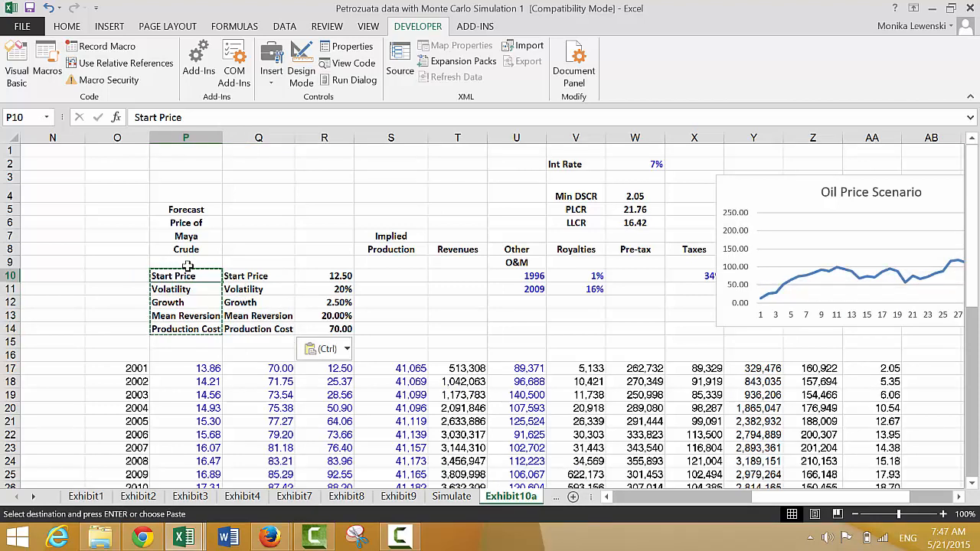
key(shift+Down)
key(shift+Down)
key(shift+Down)
key(shift+Down)
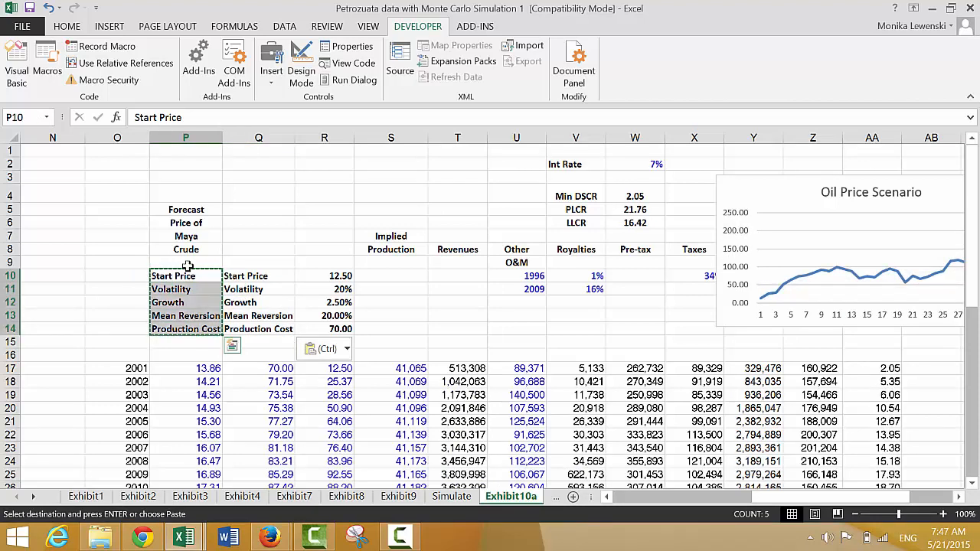
key(Delete)
- Create range names for the parameter values in Q10:R14 from the labels in the left column
key(Right)
key(shift+Right)
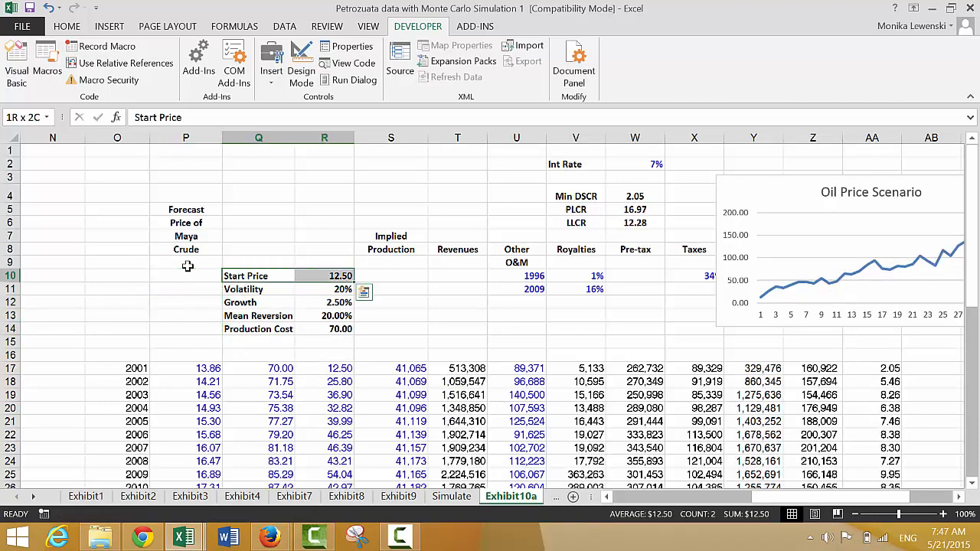
key(shift+Down)
key(shift+Down)
key(shift+Down)
key(shift+Down)
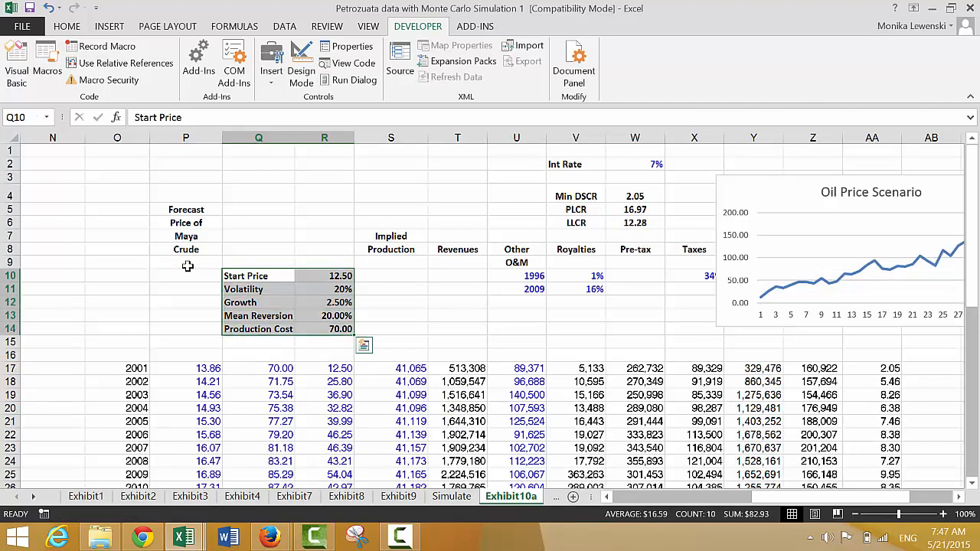
key(ctrl+shift+F3)
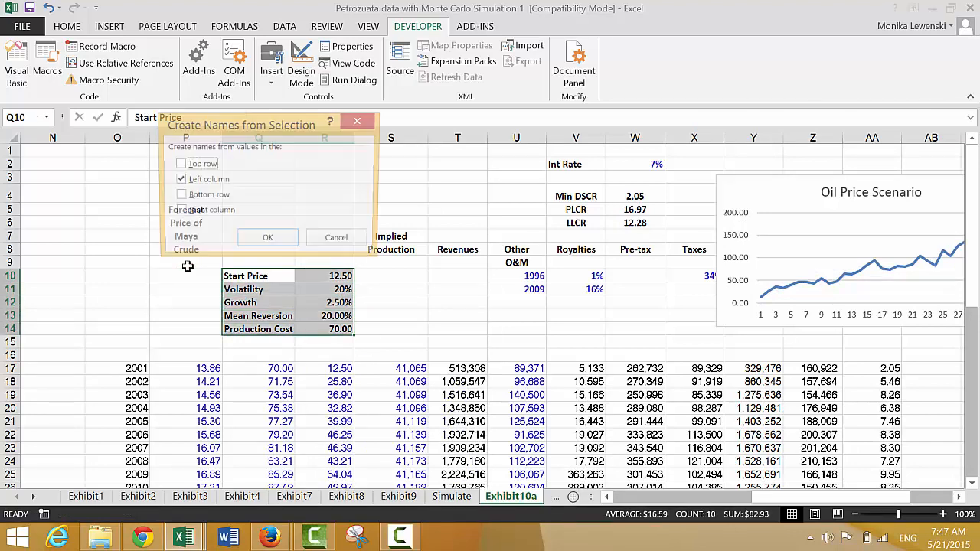
key(alt+t)
key(Return)
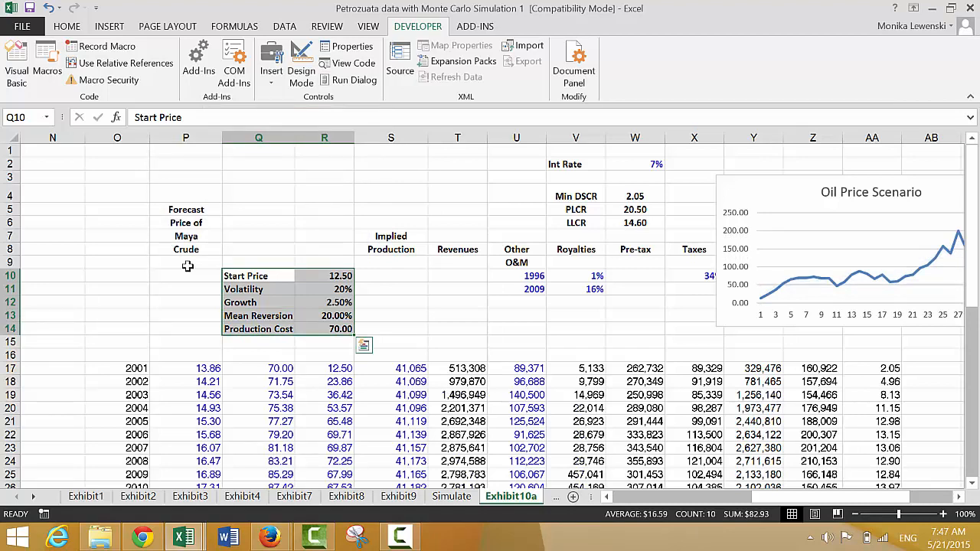
- Copy the parameter table Q10:R14 and bring up the Visual Basic editor with the simulate macro
key(Right)
key(Left)
key(shift+Right)
key(shift+Down)
key(shift+Down)
key(shift+Down)
key(shift+Down)
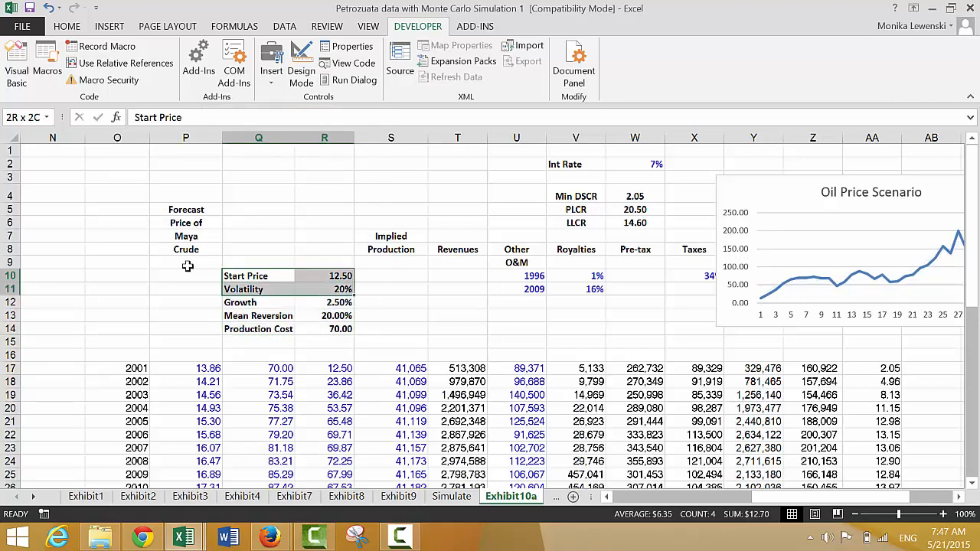
key(ctrl+c)
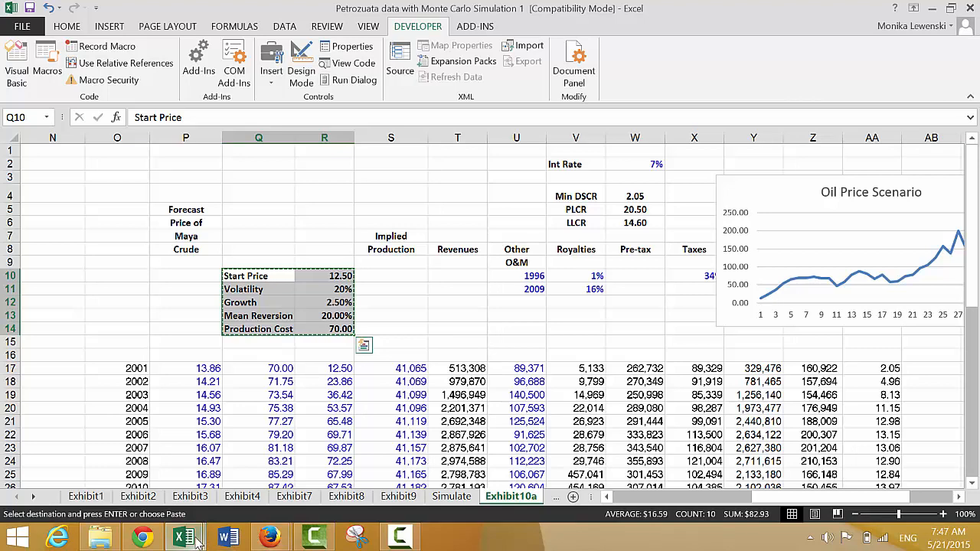
mouse_move(197, 541)
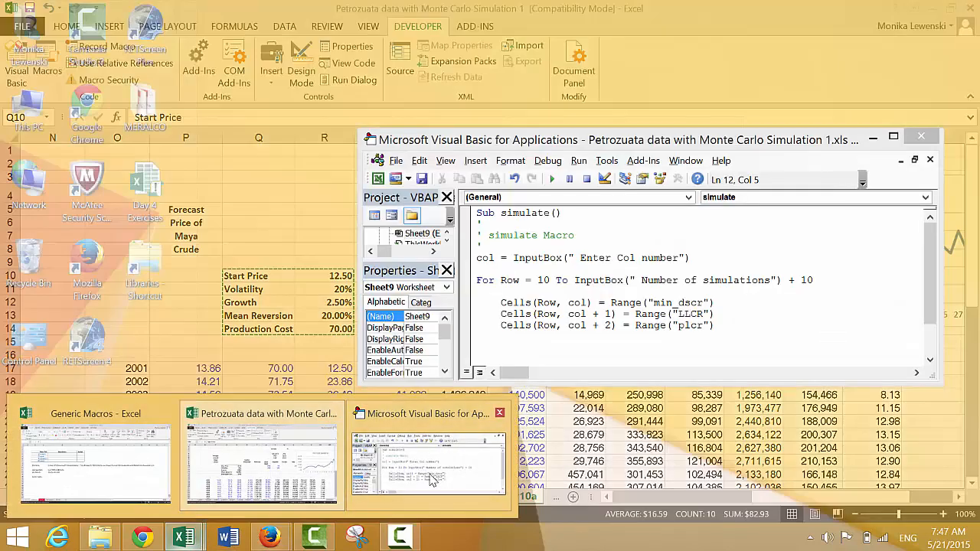
click(434, 479)
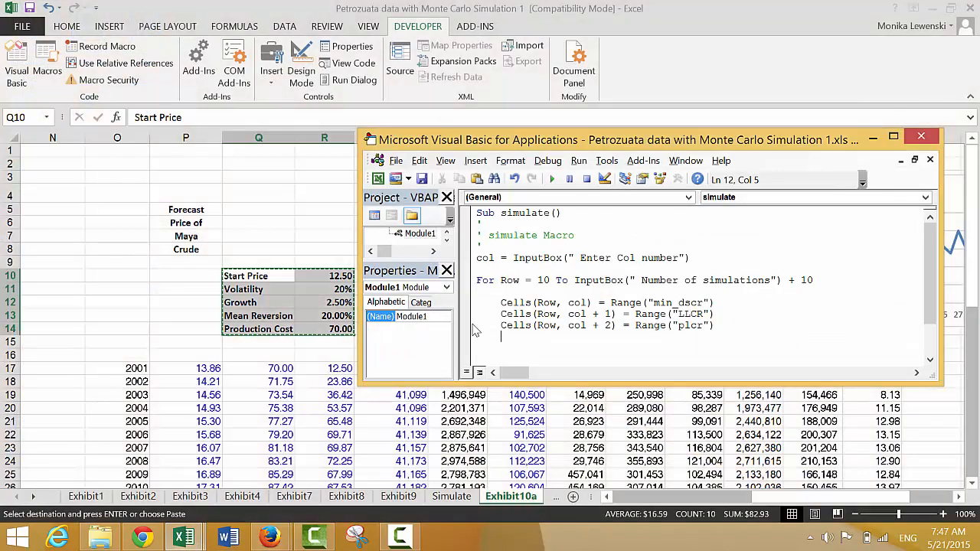
- Paste the copied parameter table on new lines below the col = InputBox statement and put the cursor before Start Price
click(487, 269)
key(Return)
key(Return)
key(Return)
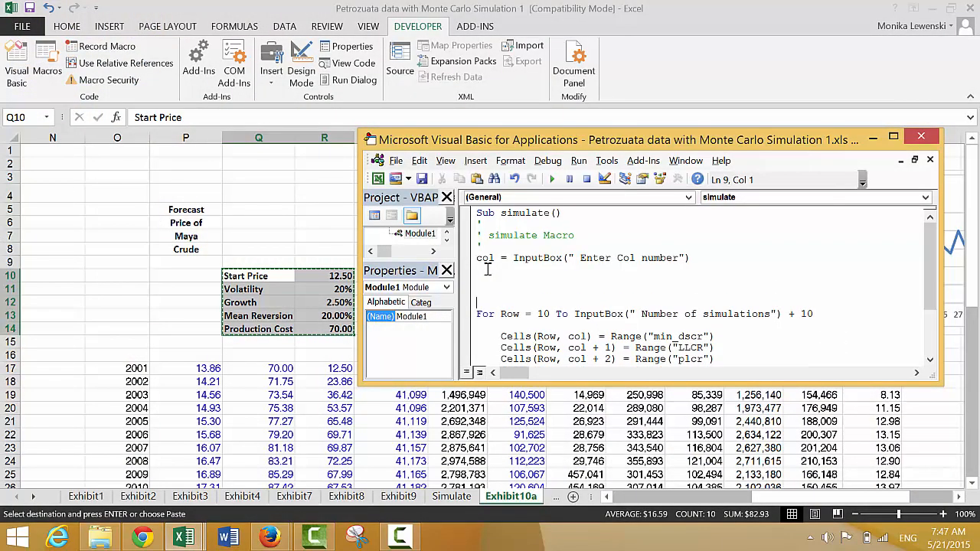
key(Up)
key(Up)
key(ctrl+v)
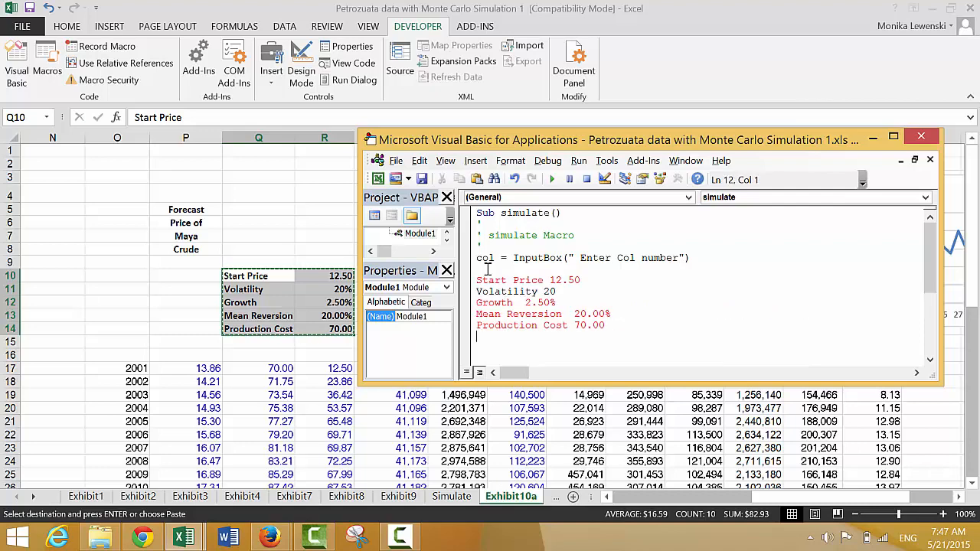
key(Up)
key(Up)
key(Up)
key(Up)
key(Up)
text(range)
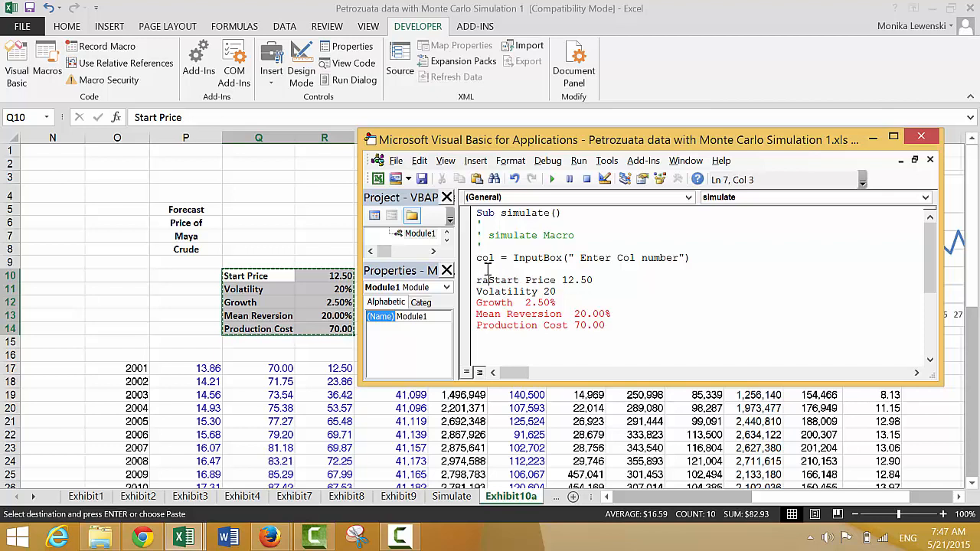
text(()
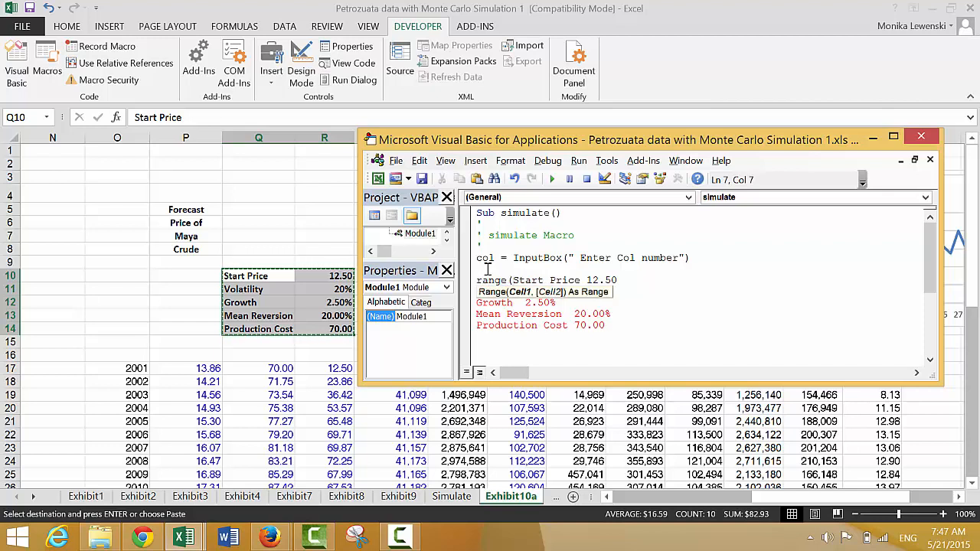
key(BackSpace)
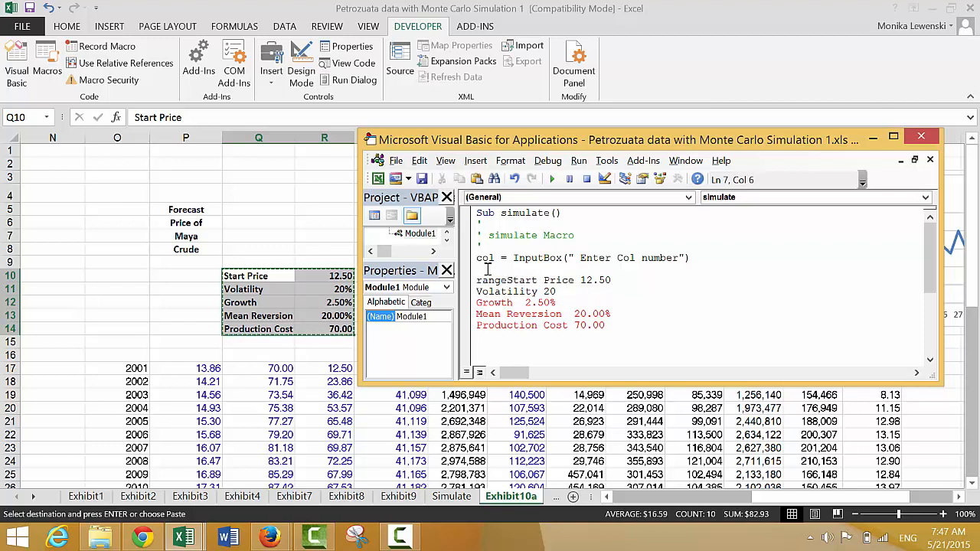
key(BackSpace)
key(BackSpace)
key(BackSpace)
key(BackSpace)
key(BackSpace)
- Turn the Start Price text into an assignment of "Start Price" to the cell at (2, col), moving 12.50 to its own line
text(c)
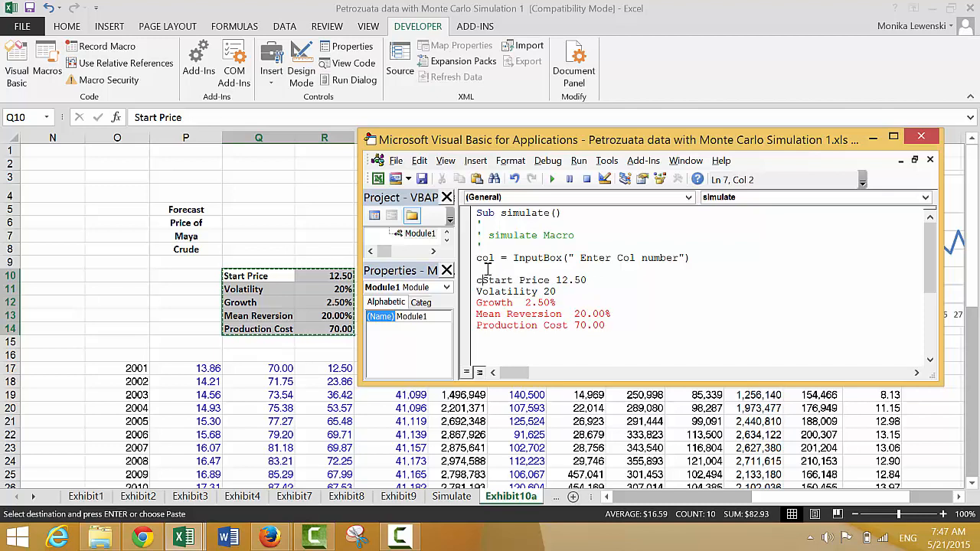
text(elss()
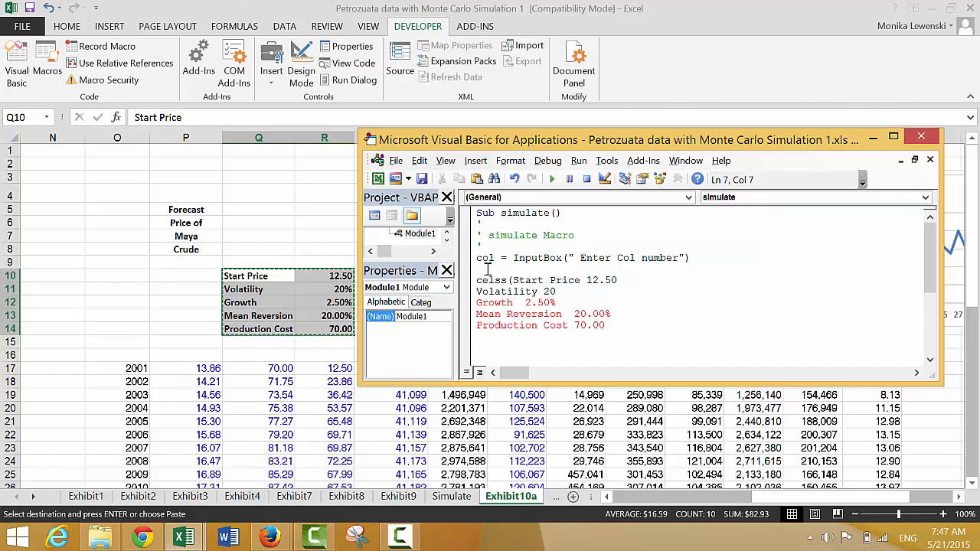
text(2,)
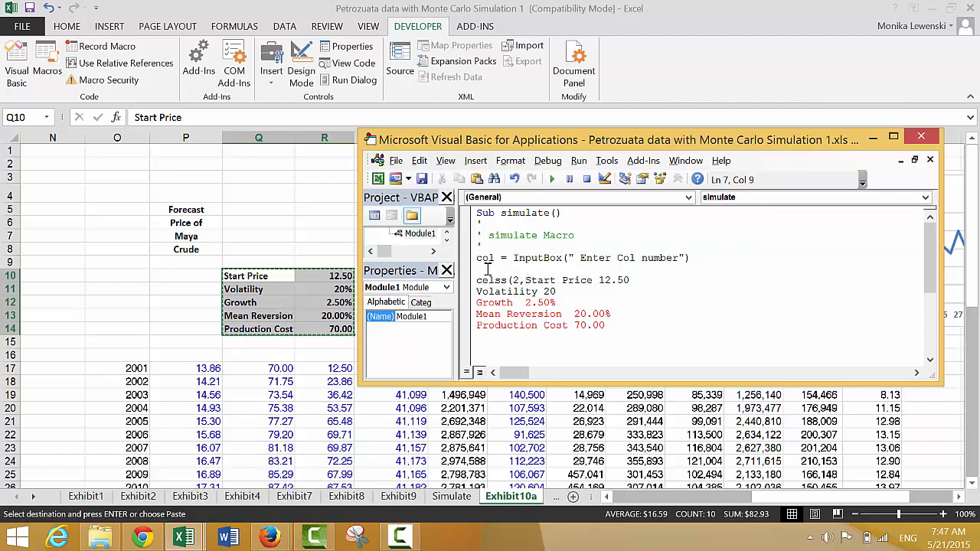
text(col_)
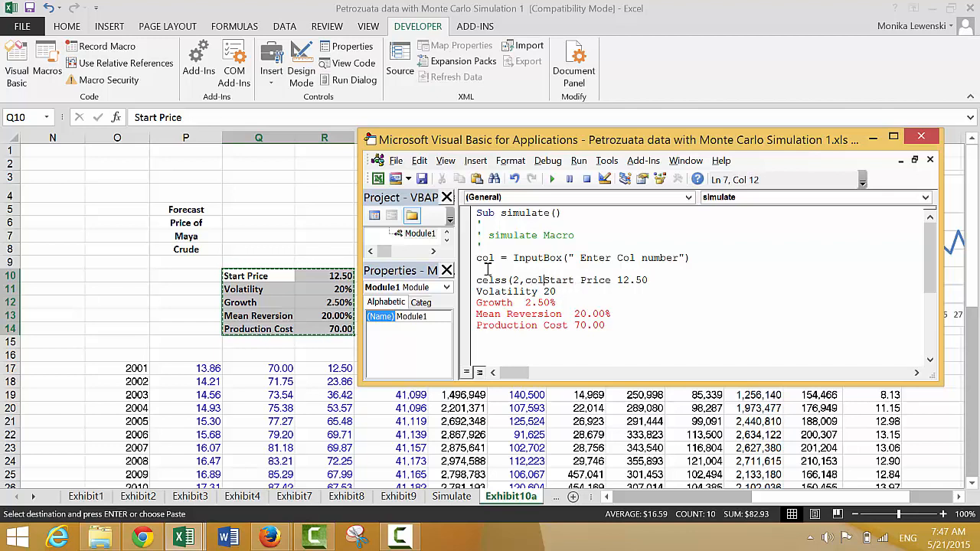
key(BackSpace)
text() = )
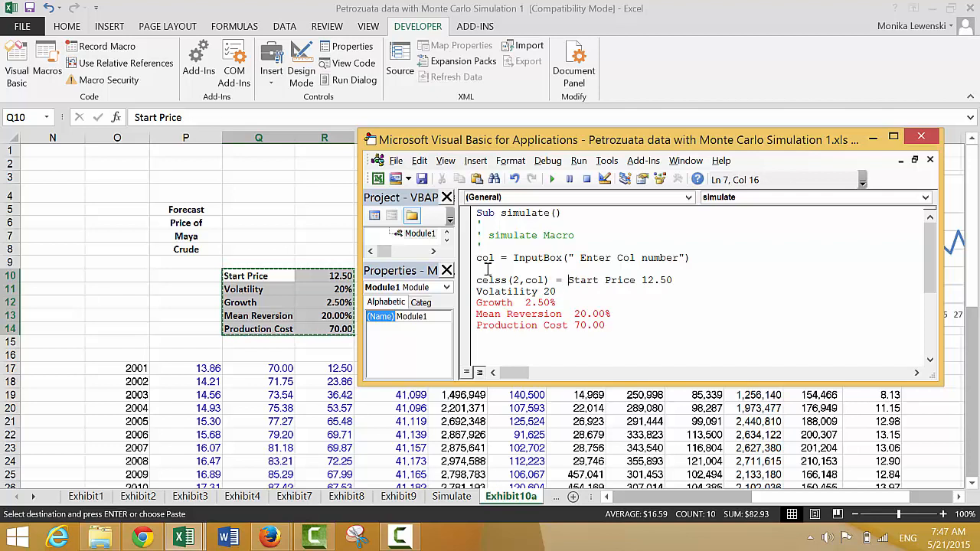
text(")
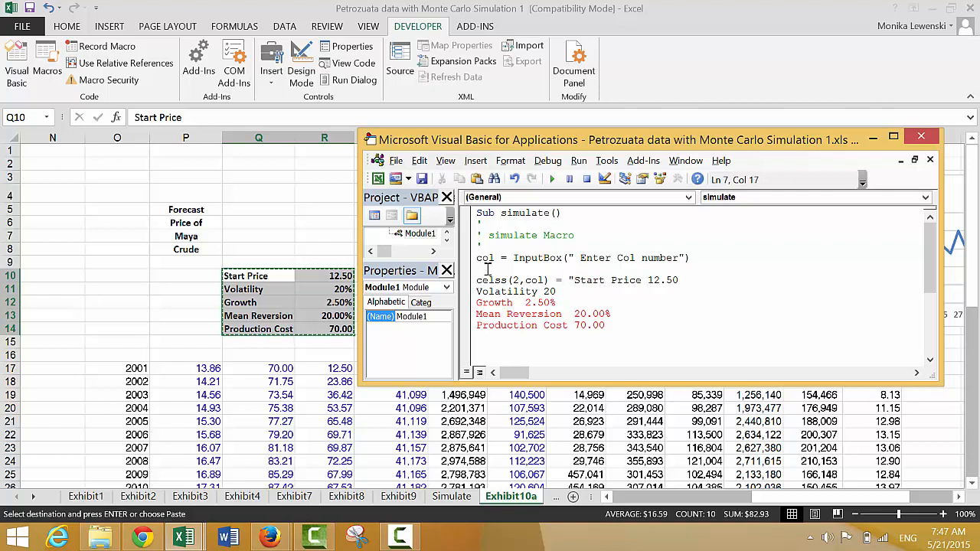
key(Right)
key(Right)
key(Right)
key(Right)
key(Right)
key(Right)
key(Right)
key(Right)
key(Right)
key(Right)
key(Right)
text(")
key(Return)
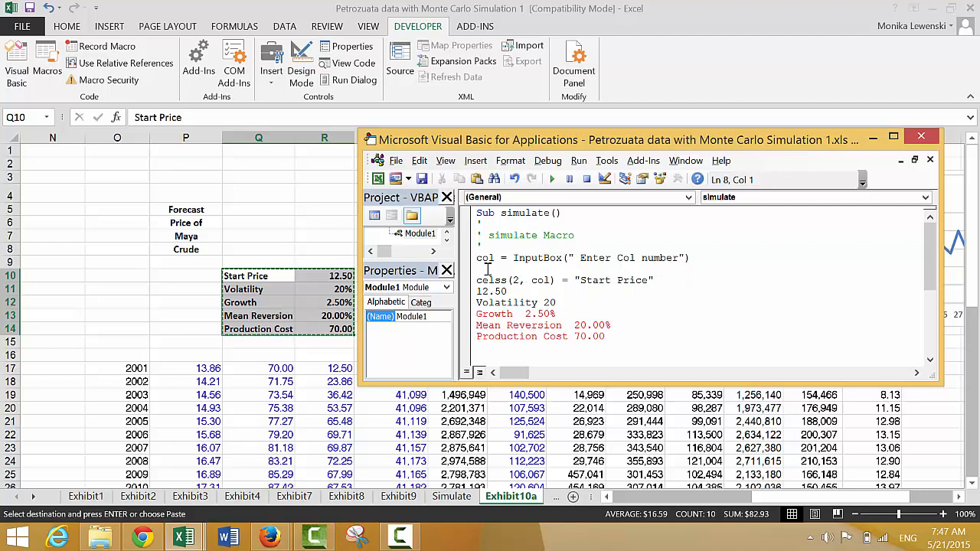
- Correct the misspelled celss to Cells in the Start Price statement
key(Up)
key(Return)
key(Right)
key(Up)
key(BackSpace)
text(l)
- Below the Start Price statement, add Cells(3, col) = Range("start_price") and remove the leftover 12.50
key(Down)
key(Home)
text(cells(3)
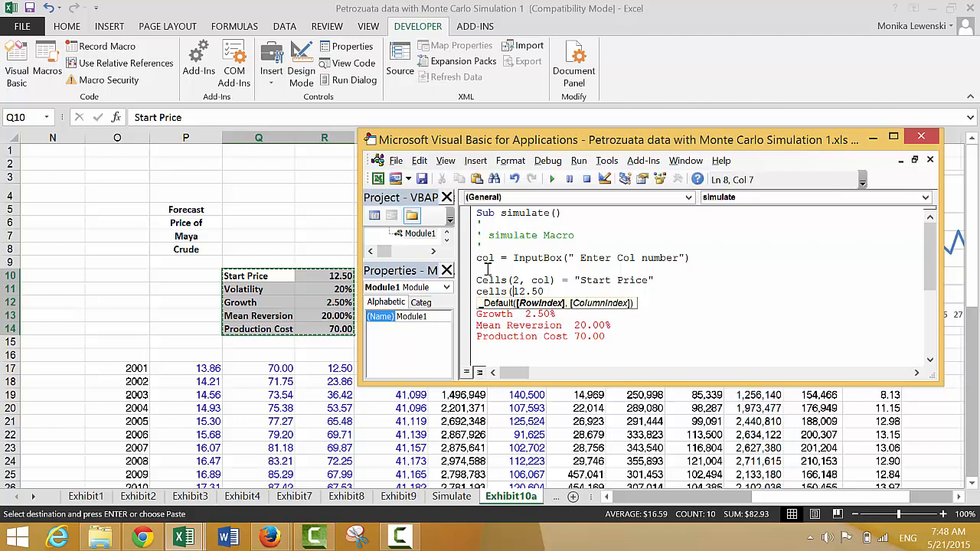
text(,col))
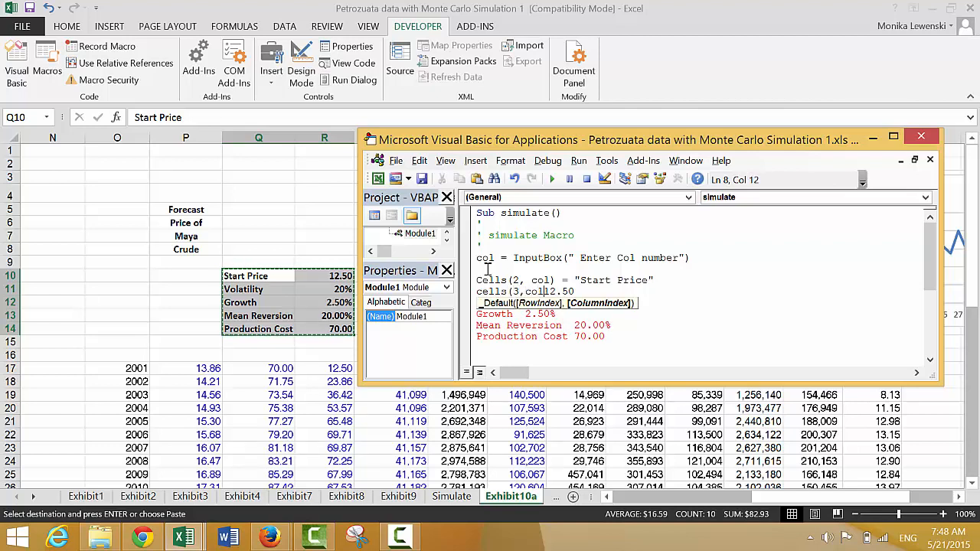
text( = rang)
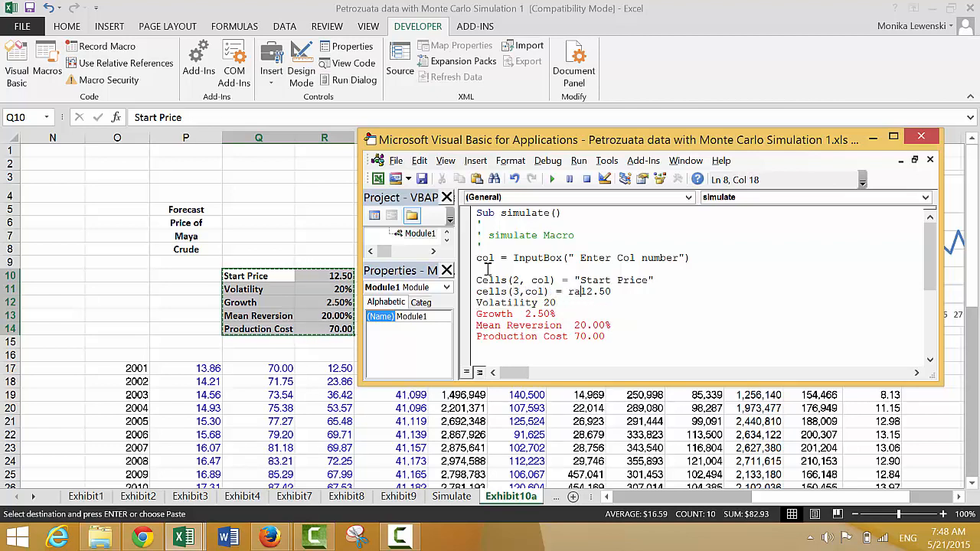
text(e("s)
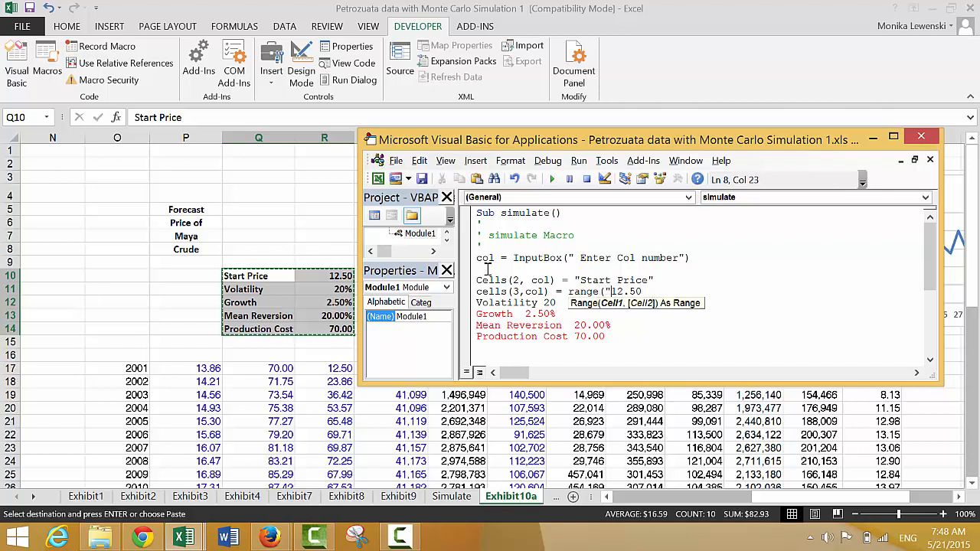
text(tart_price)
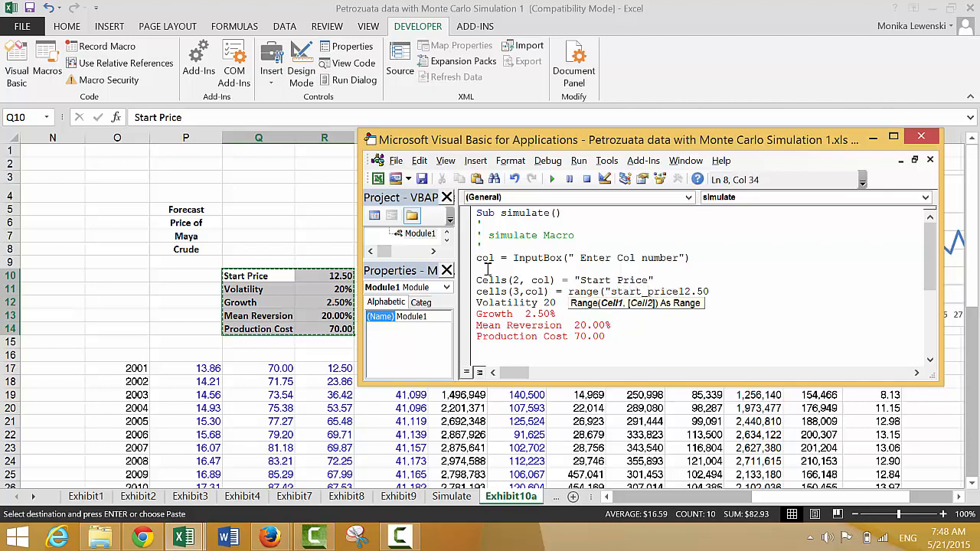
text("))
key(Return)
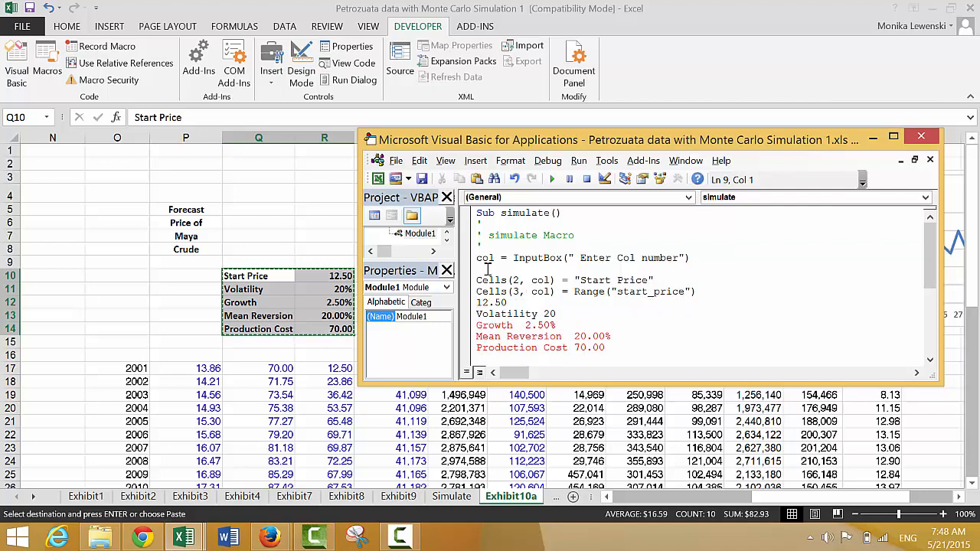
key(Delete)
key(Delete)
key(Delete)
key(Delete)
key(Delete)
- Turn the Volatility text into the statement Cells(2, col) = "Volatility", moving the leftover 20 to its own line
key(Down)
text(cells)
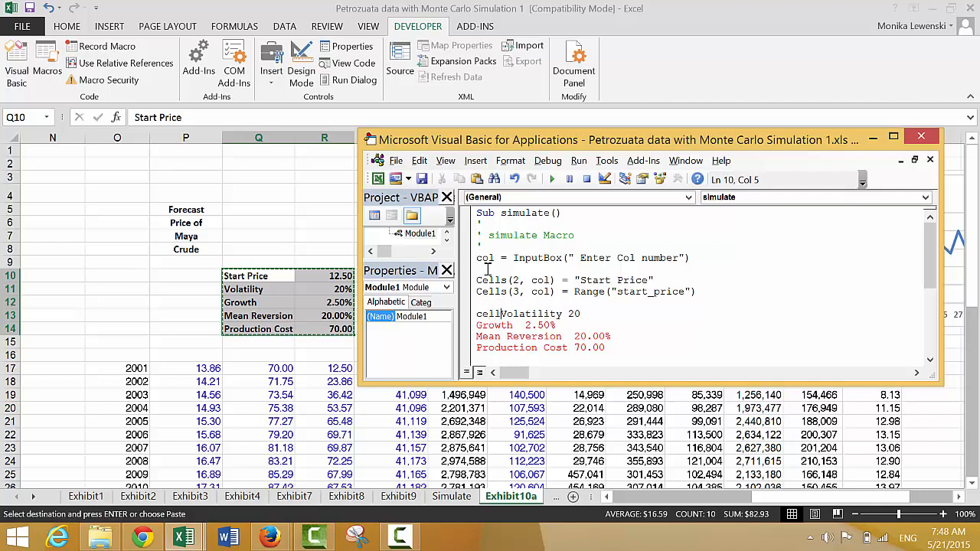
text(()
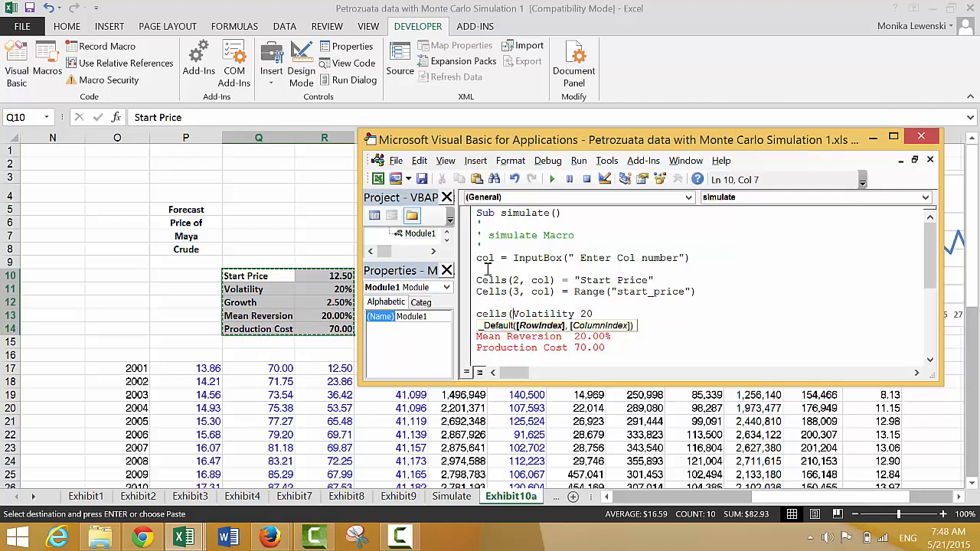
text(3,)
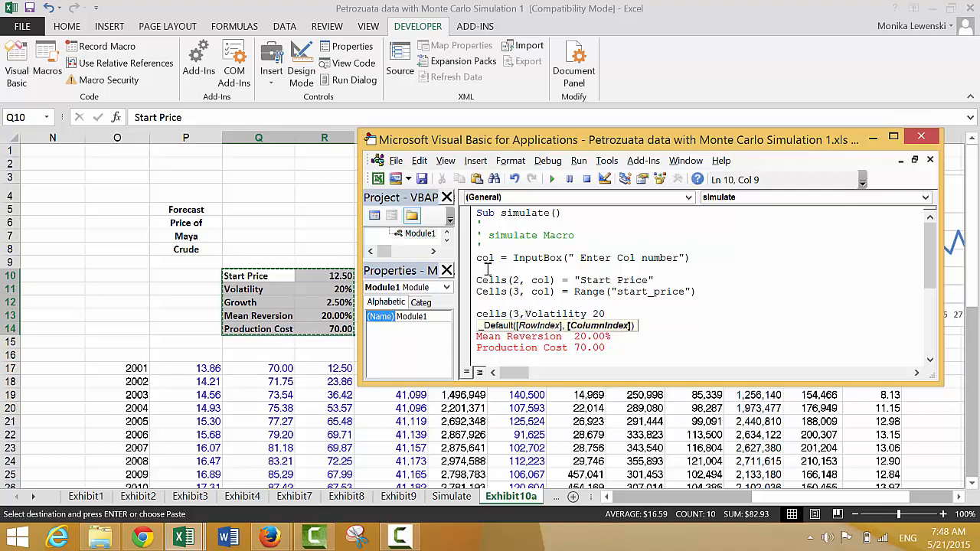
key(BackSpace)
key(BackSpace)
text(2)
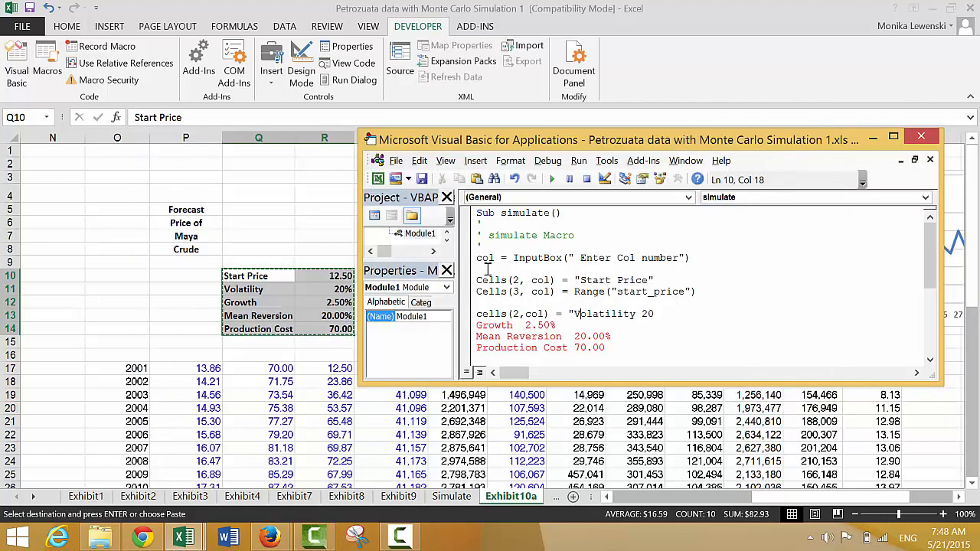
key(Right)
text(")
key(Return)
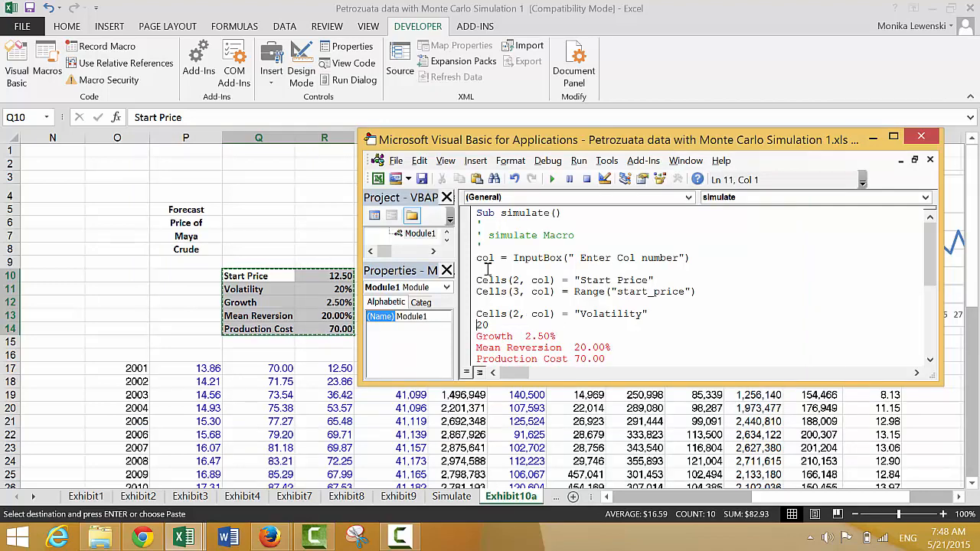
- Change the target cell of the start_price assignment to row 2, column col+1
key(Up)
key(Up)
key(Up)
key(Right)
key(Right)
key(Right)
key(Right)
text(2)
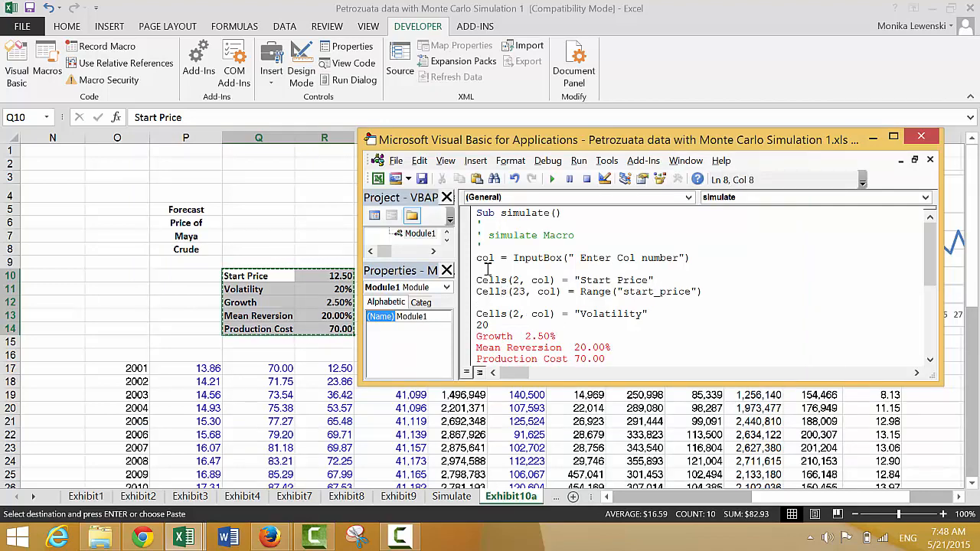
key(Delete)
key(Right)
key(Right)
key(Right)
key(Right)
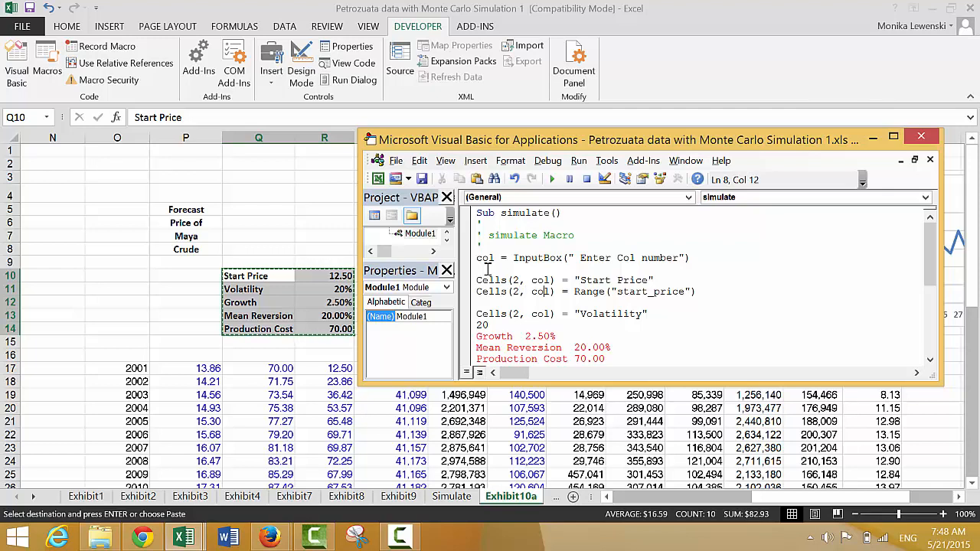
text(+1)
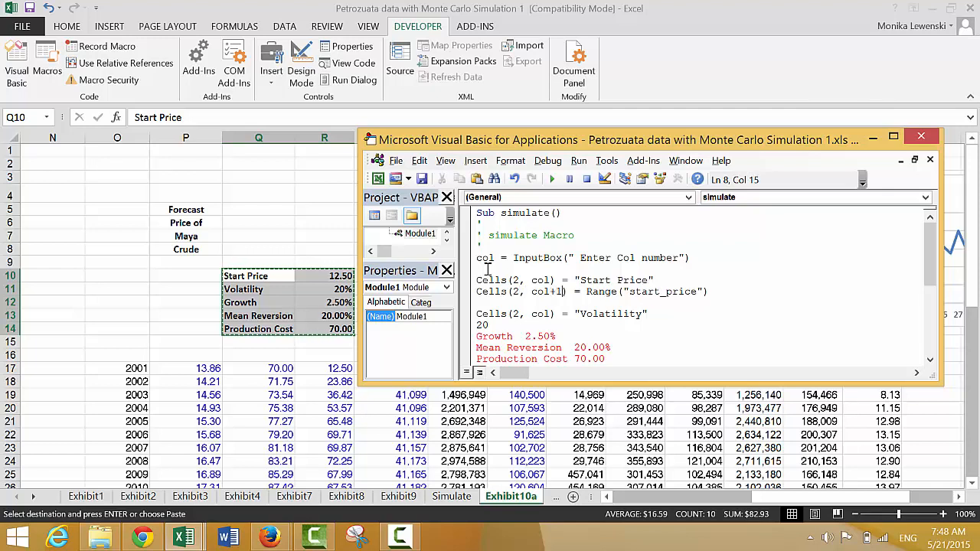
- Put cells( in front of the leftover 20 and change the Volatility label statement's row to 3
key(Down)
key(Down)
key(Down)
key(Up)
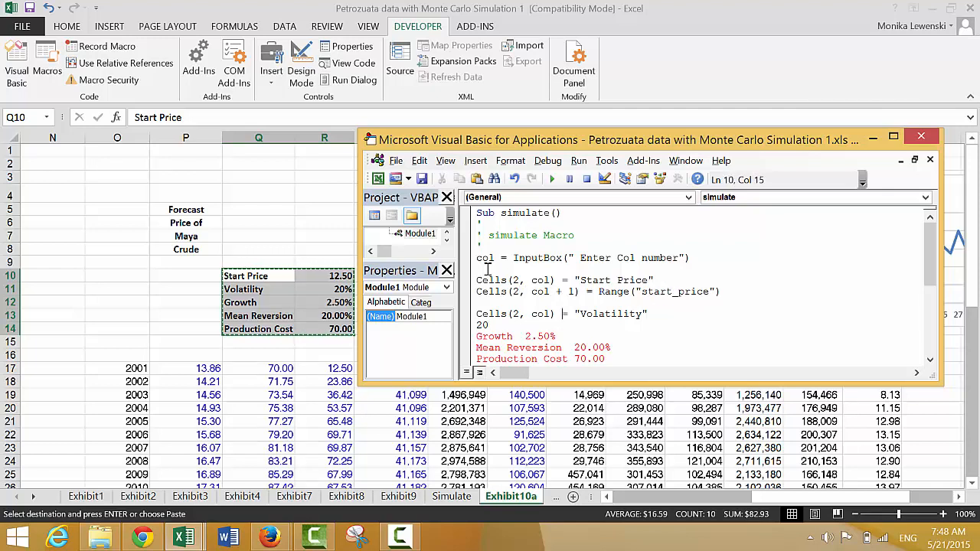
key(Down)
key(Right)
key(Up)
text(cells()
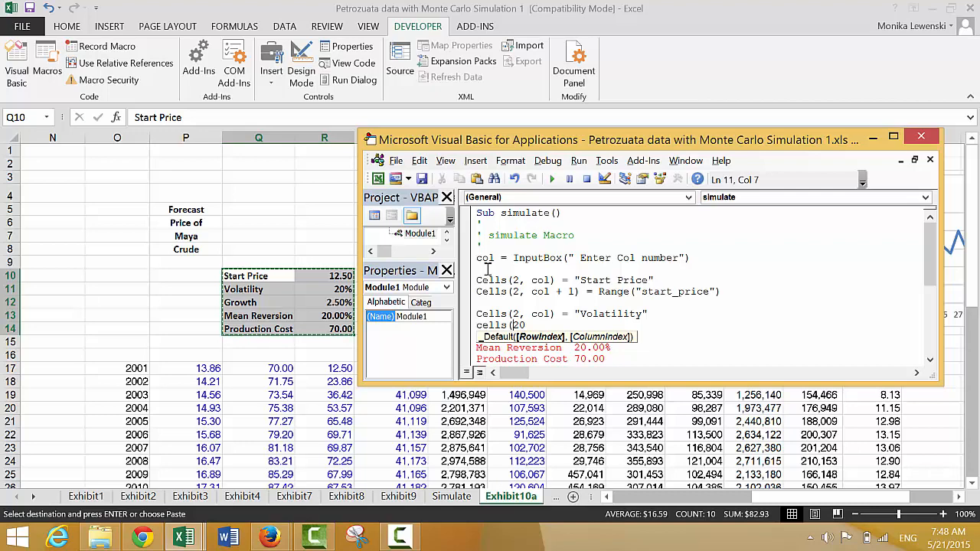
key(Up)
key(Return)
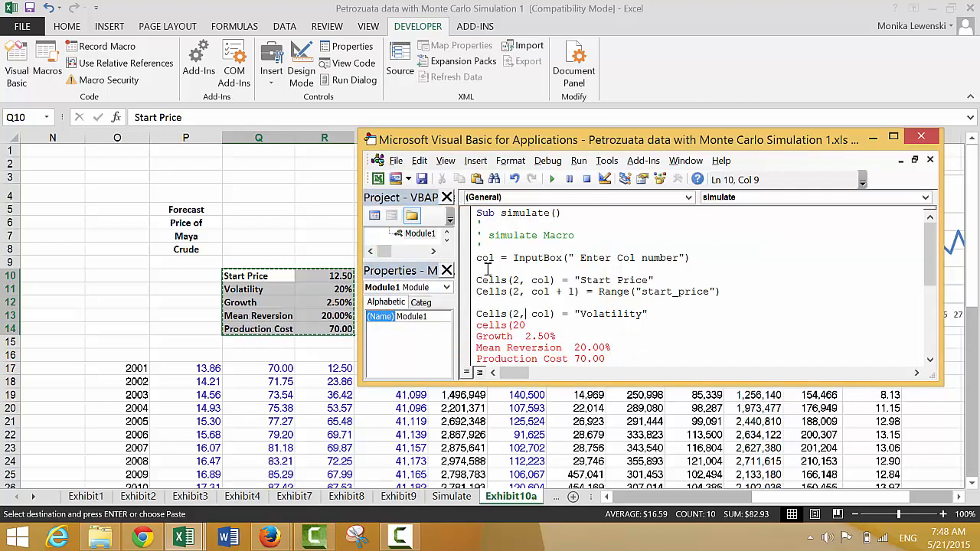
key(Left)
key(BackSpace)
text(3)
- Complete the cell reference before the leftover 20 as cells(3,col+1) followed by an equals sign
key(Down)
key(Left)
text(3,col)
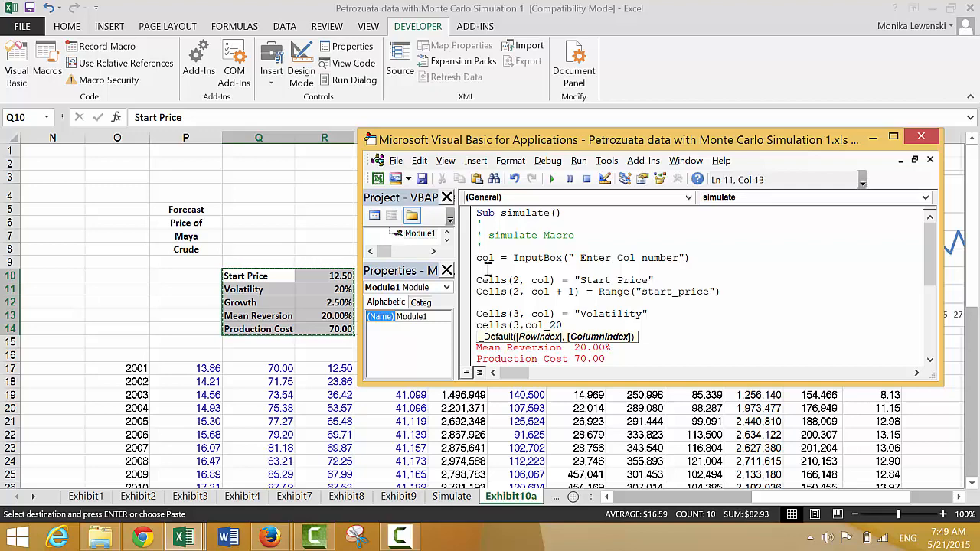
key(BackSpace)
text(+10)
key(BackSpace)
text() = )
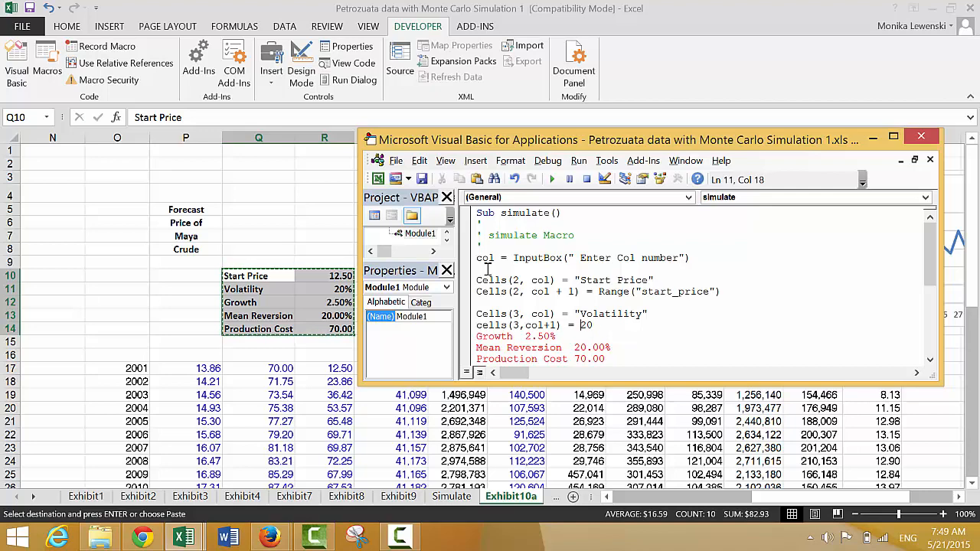
text(range(")
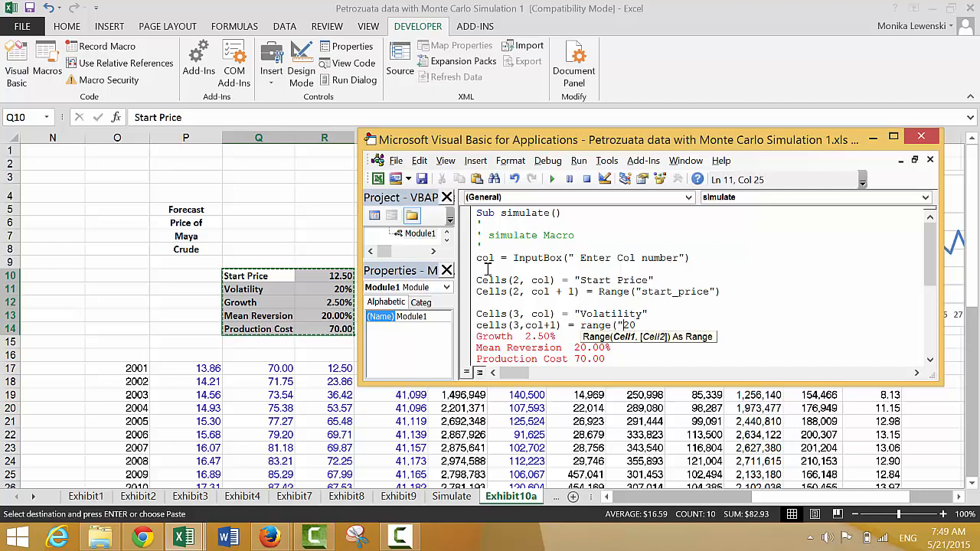
text(volatility")
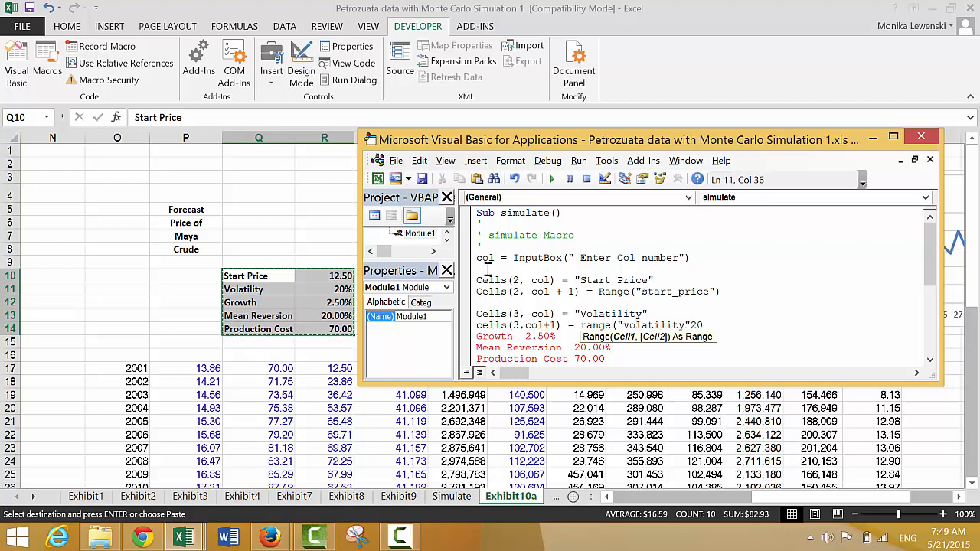
text())
- Assign range("volatility") to the cell at (3,col+1) and remove the leftover 20
key(Delete)
key(Delete)
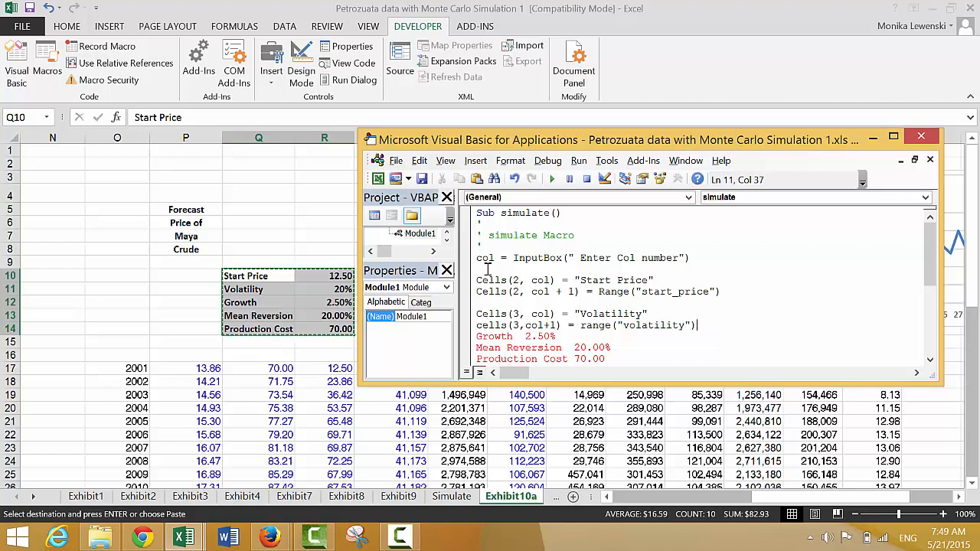
right_click(400, 538)
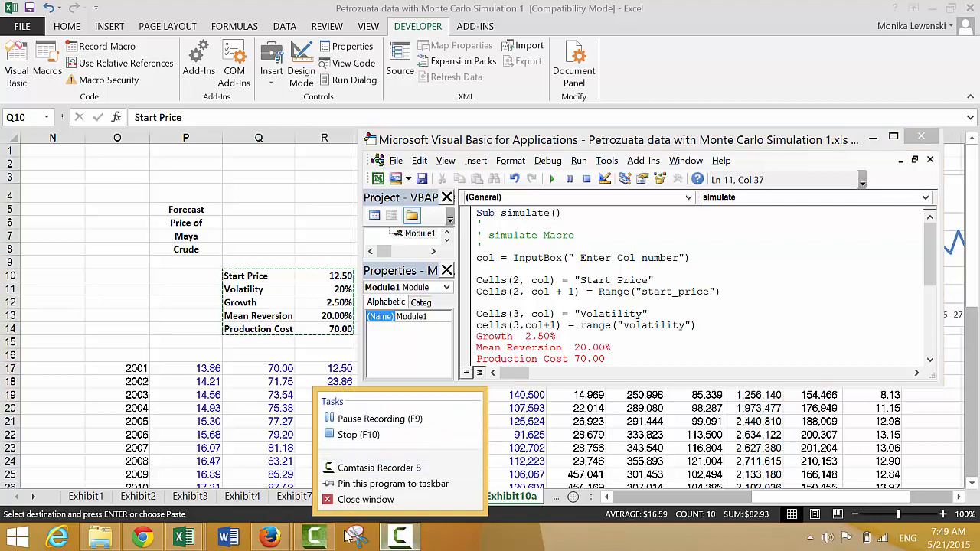
click(314, 539)
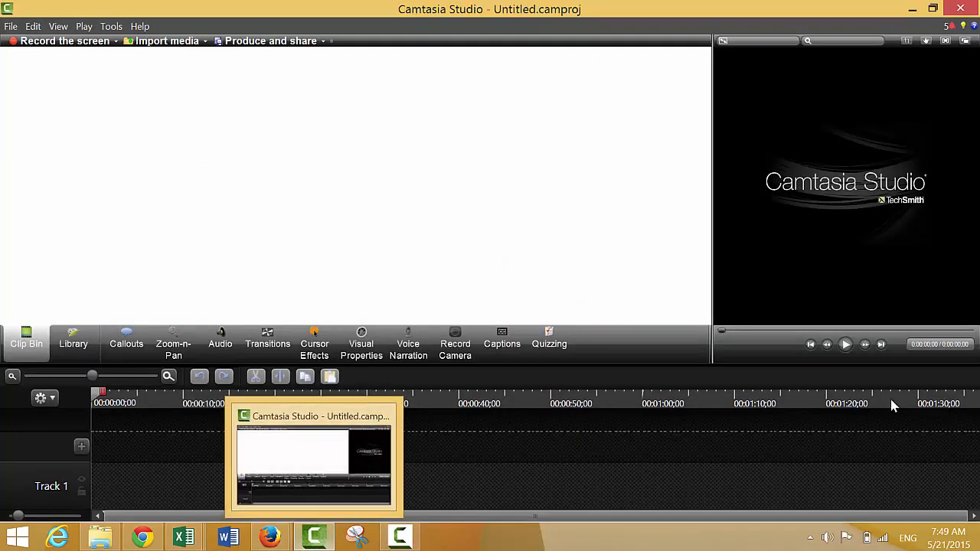
click(412, 538)
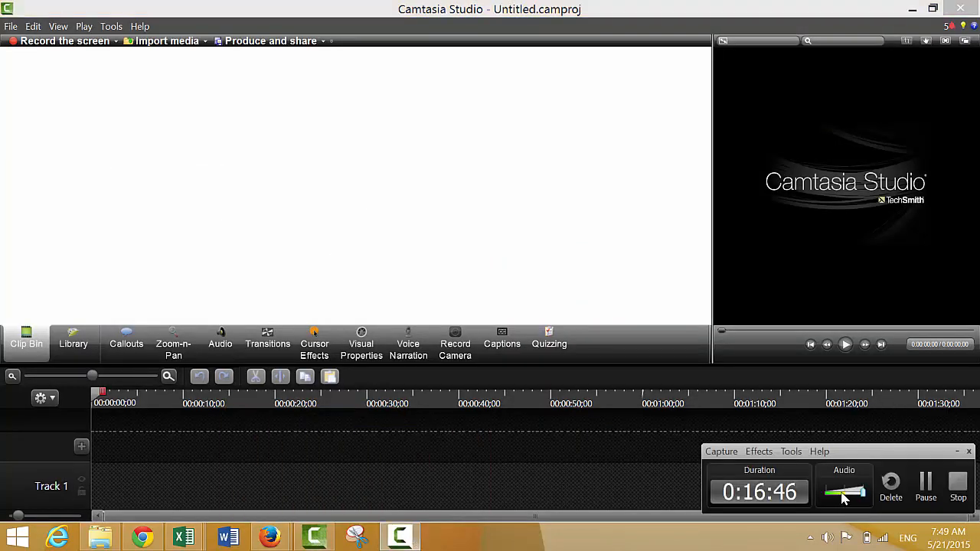
click(925, 487)
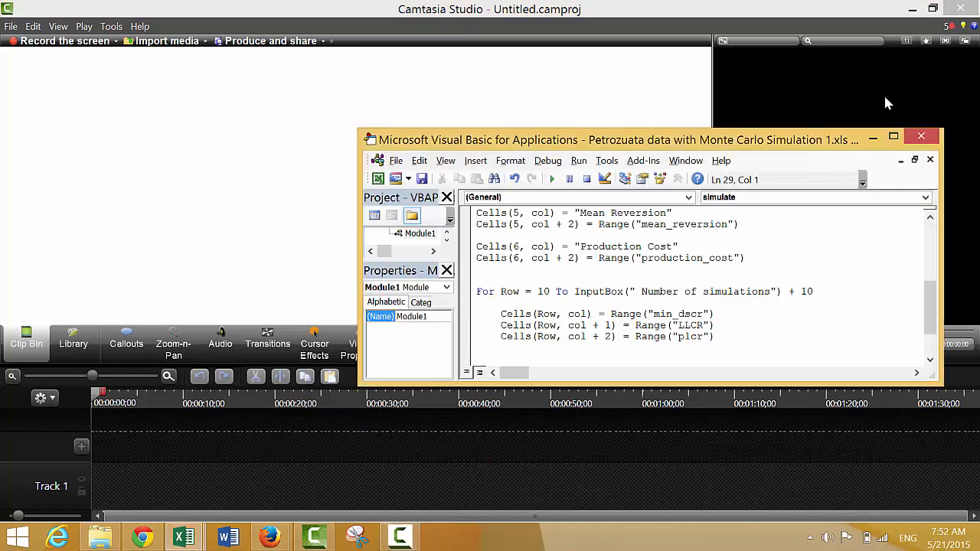
- Review the simulate macro's parameter statements, from the column number input through Start Price and Volatility to Growth
key(Up)
key(Up)
key(Up)
key(Up)
key(Up)
key(Up)
key(Up)
key(Up)
key(Up)
key(Up)
key(Up)
key(Up)
key(Up)
key(Up)
key(Up)
key(Up)
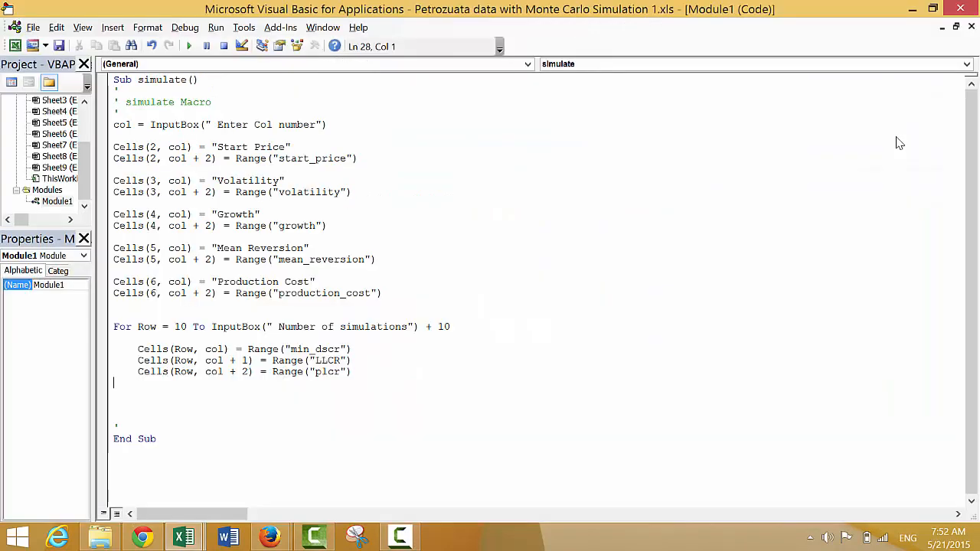
key(Up)
key(Up)
key(Up)
key(Up)
key(Up)
key(Up)
key(Up)
key(Up)
key(Up)
key(Down)
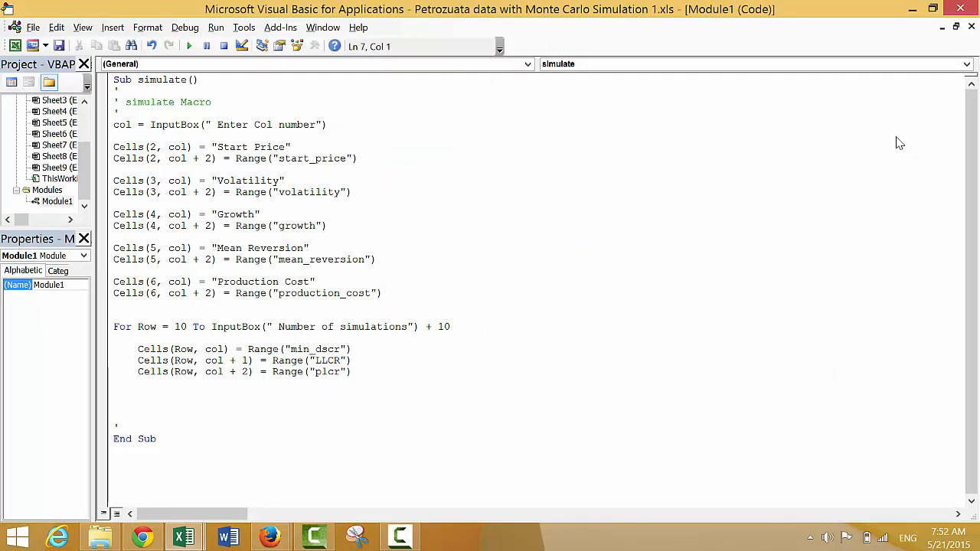
key(Up)
key(Up)
key(Down)
key(Down)
key(Down)
key(Down)
key(Down)
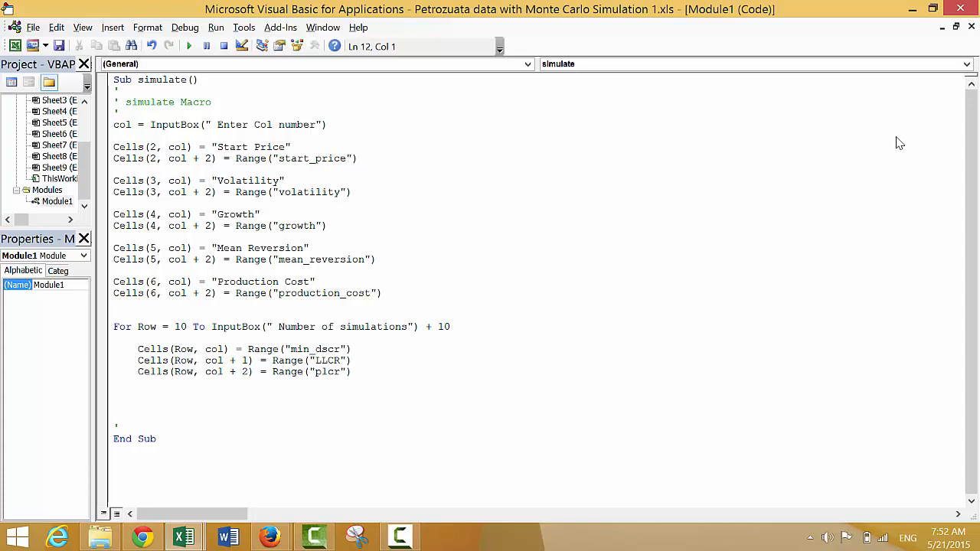
key(Up)
key(Down)
key(Down)
key(Down)
key(Down)
key(Down)
key(Down)
key(Down)
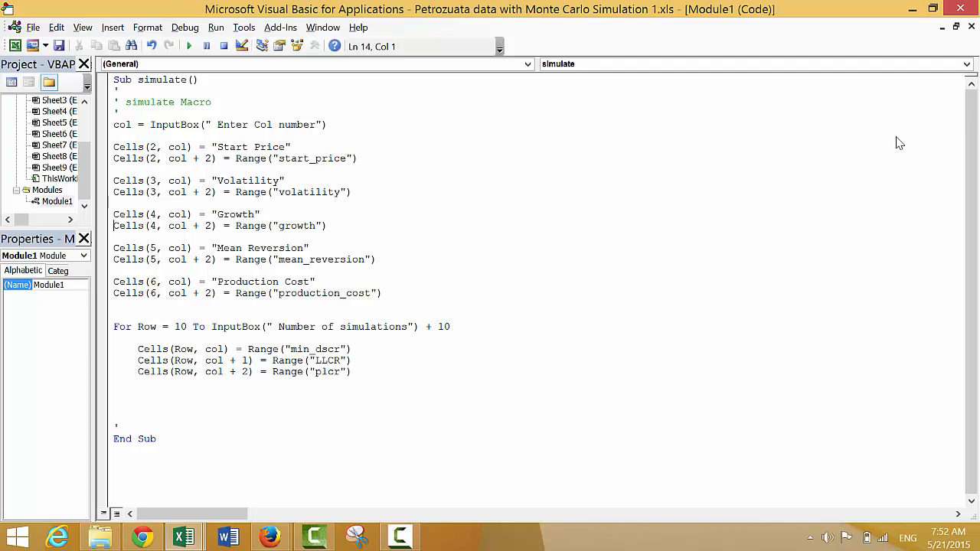
- Close the For loop with a Next Row statement below the plcr assignment
key(Down)
key(Down)
- Copy the Production Cost label statement and paste it on a new line just above the For Row loop
key(Down)
key(Down)
key(Down)
key(Down)
text(next row)
key(Up)
key(Up)
key(Up)
key(Up)
key(Up)
key(Up)
key(Up)
key(Up)
key(Down)
key(Down)
key(Down)
key(Down)
key(Down)
key(Down)
key(Down)
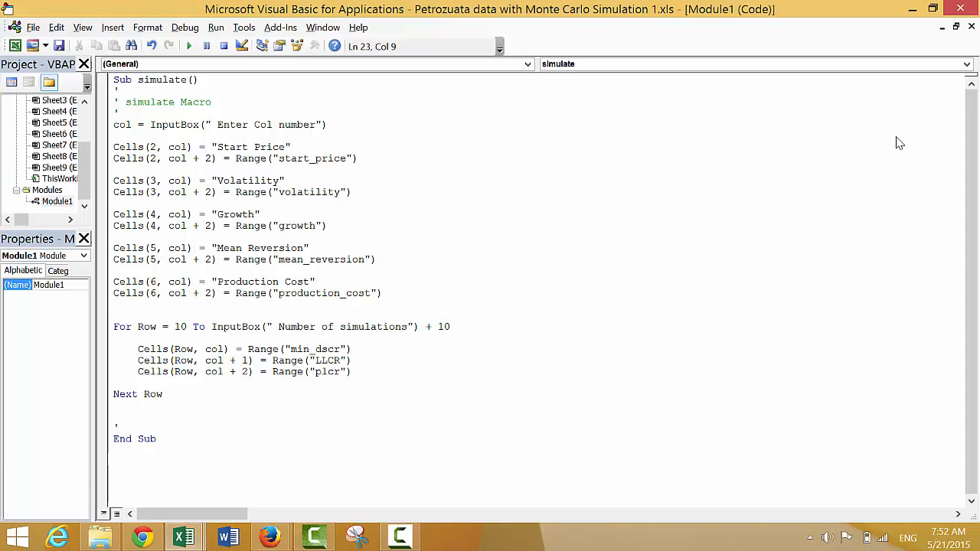
key(Up)
key(Up)
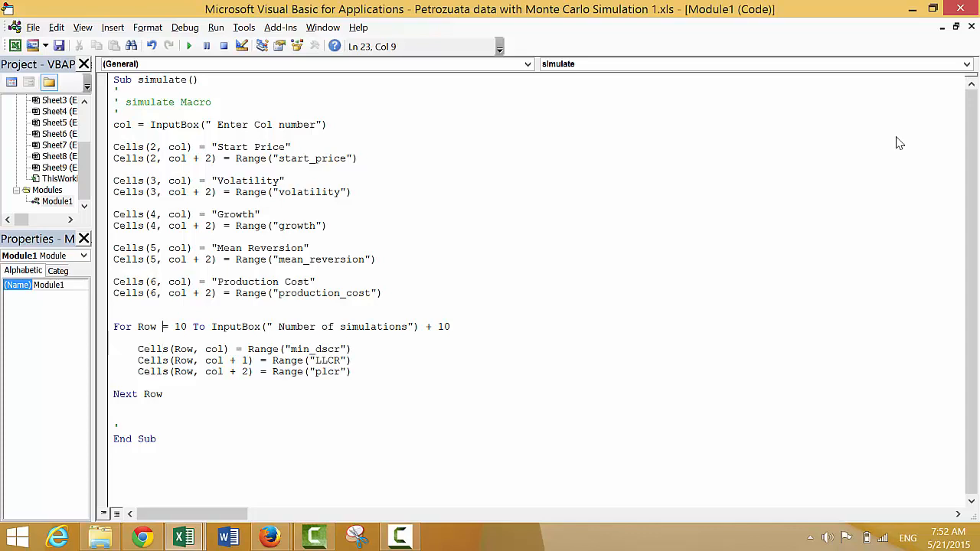
key(Up)
key(Up)
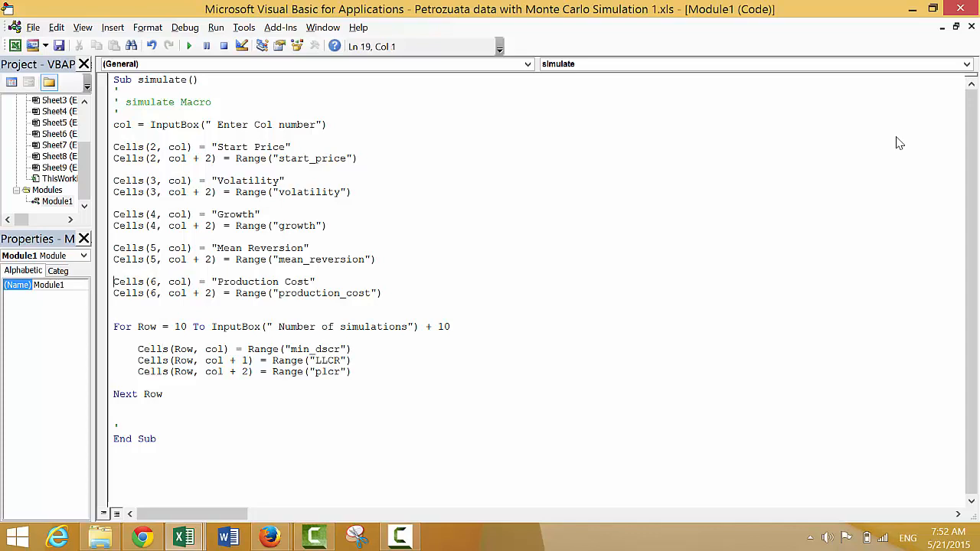
key(shift+Down)
key(ctrl+c)
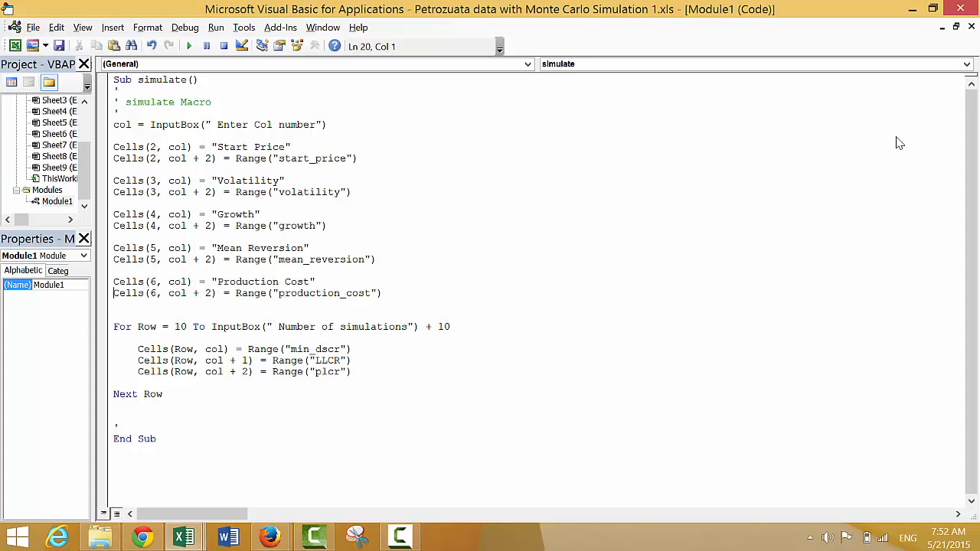
key(Down)
key(Return)
key(ctrl+v)
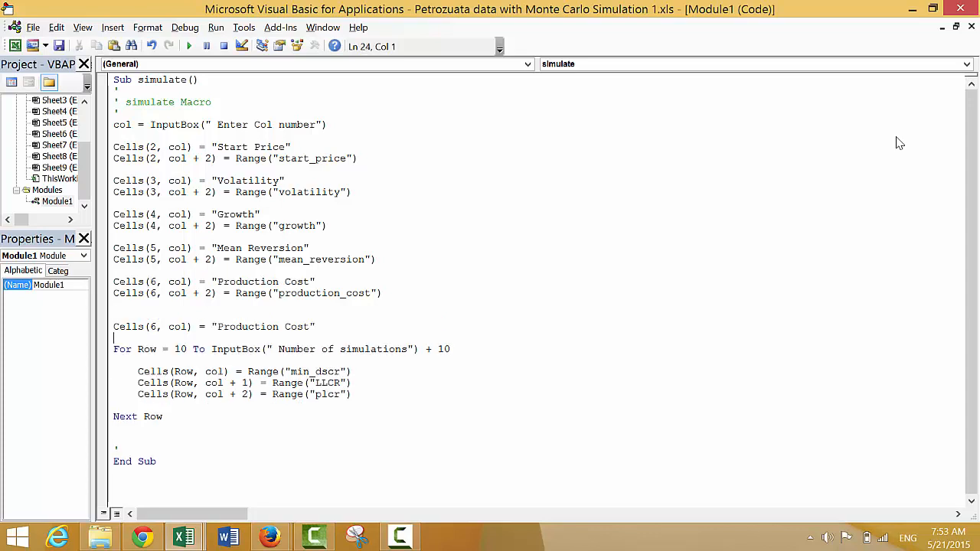
- Change the pasted statement above the loop to Cells(9, col) = "Min DSCR"
key(Up)
key(Right)
key(Right)
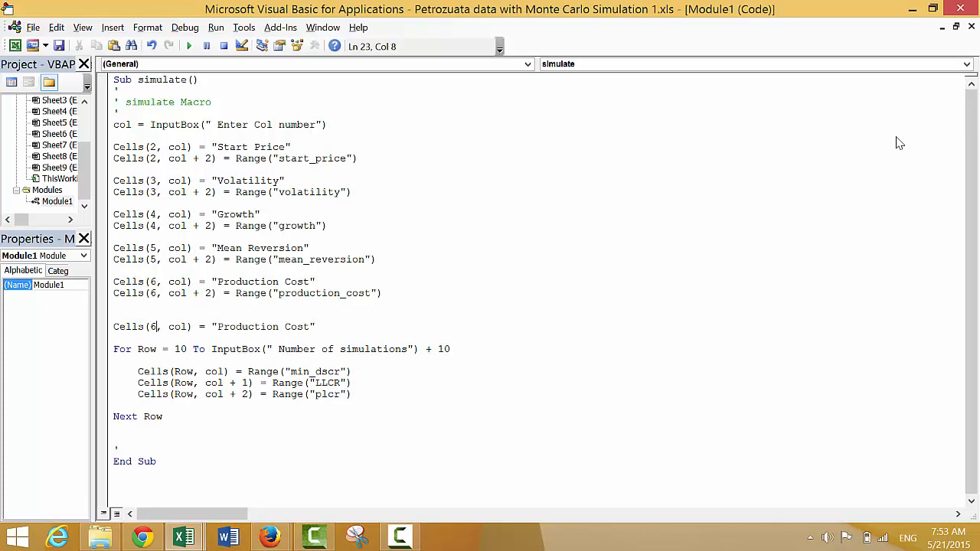
key(BackSpace)
text(9)
key(Right)
key(Right)
key(Right)
key(Right)
key(Right)
key(Right)
key(Right)
key(Right)
key(Right)
key(Right)
key(Right)
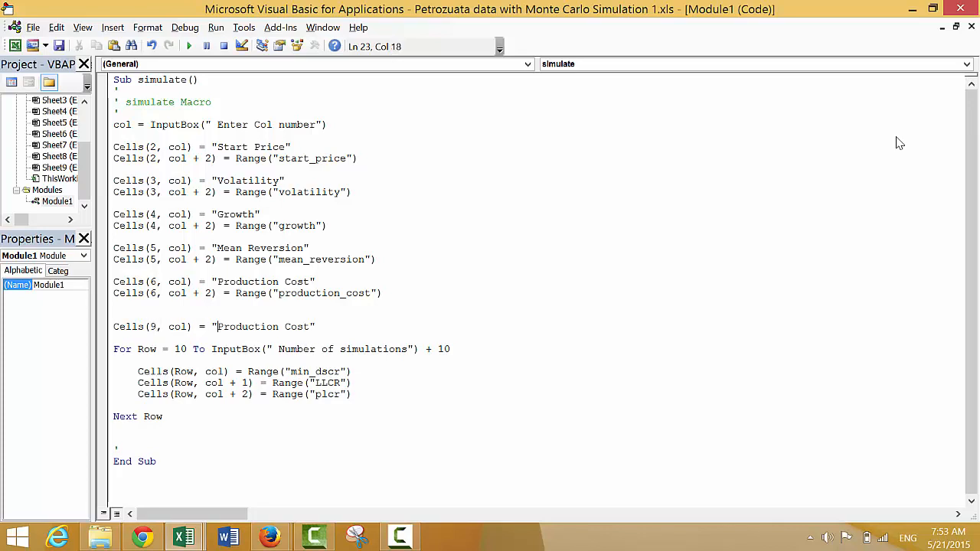
text(Min DSC)
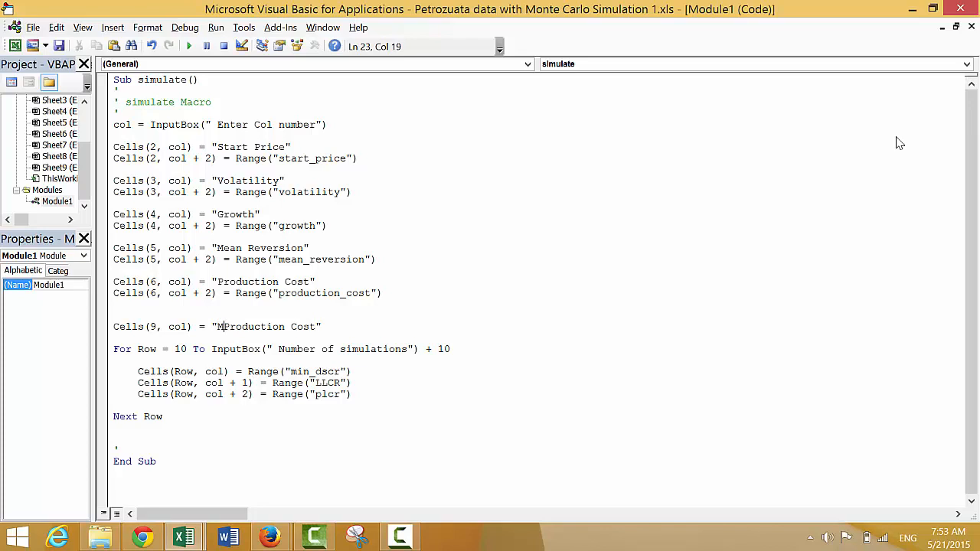
text(R)
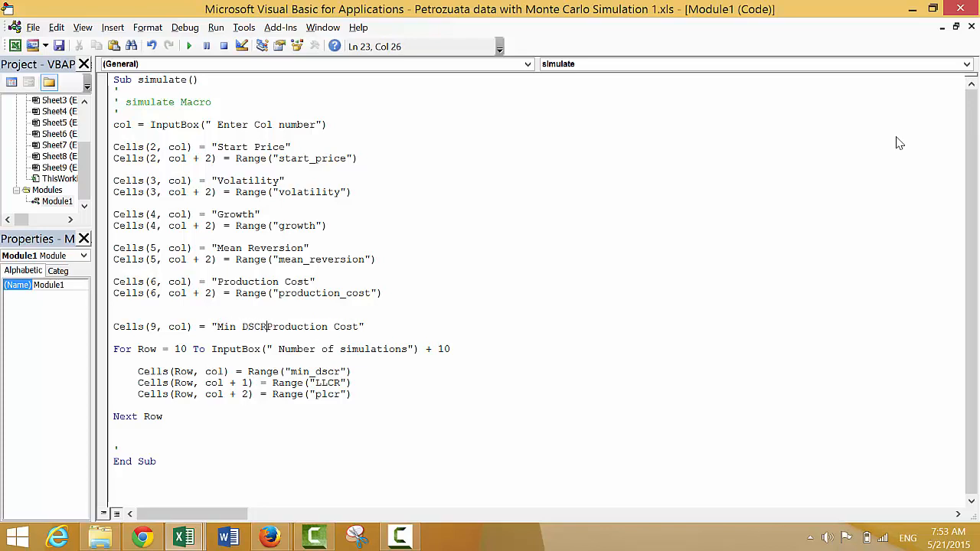
key(Delete)
key(Delete)
key(Delete)
key(Delete)
key(Delete)
key(Delete)
key(Delete)
key(Delete)
key(Delete)
key(Delete)
key(Delete)
key(Delete)
key(Delete)
key(Delete)
key(Delete)
- Duplicate the Min DSCR label statement twice directly below itself, keeping blank lines before the For loop
key(Home)
key(shift+Down)
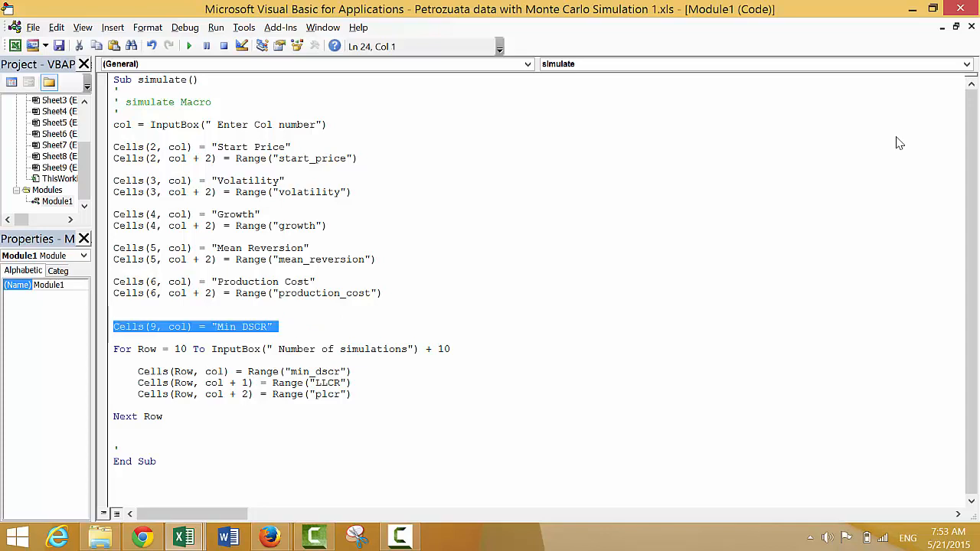
key(Right)
key(Return)
key(Return)
key(Up)
key(Up)
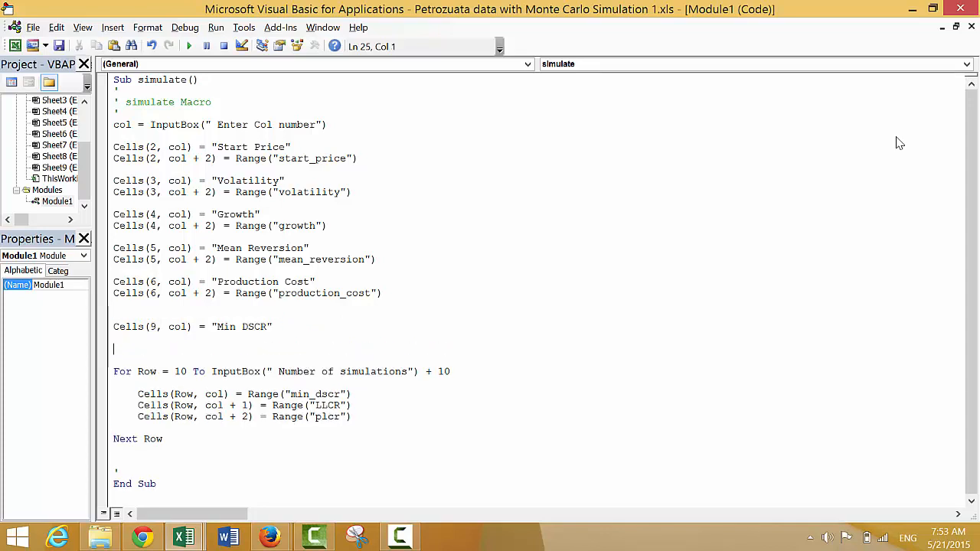
key(ctrl+v)
key(ctrl+v)
- Set the column of the first duplicated Min DSCR statement to col+1 and of the second to col+2
key(Up)
key(Up)
key(Right)
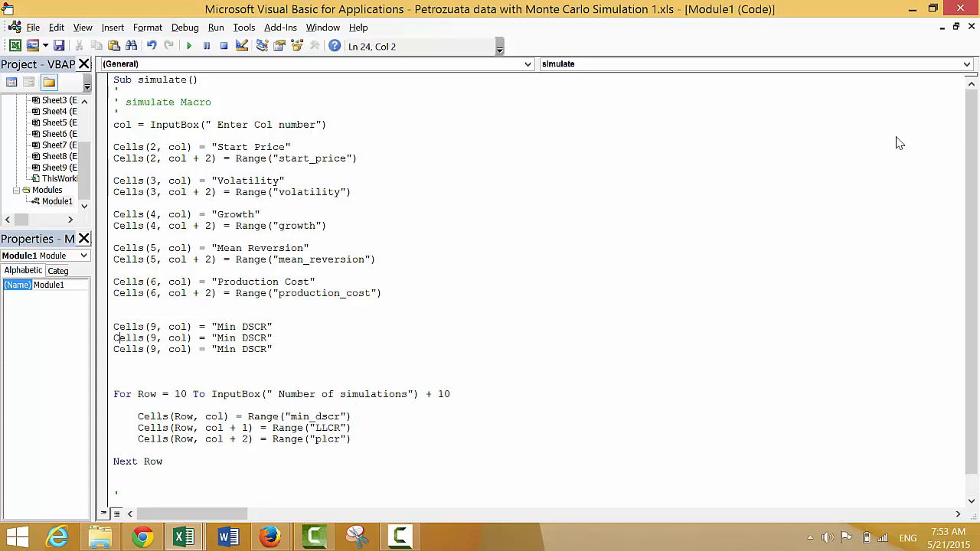
key(Right)
key(Right)
key(Right)
key(Right)
key(Right)
key(Right)
key(Right)
key(Right)
key(Right)
key(Right)
key(Right)
key(Left)
key(Left)
text(+1)
key(Down)
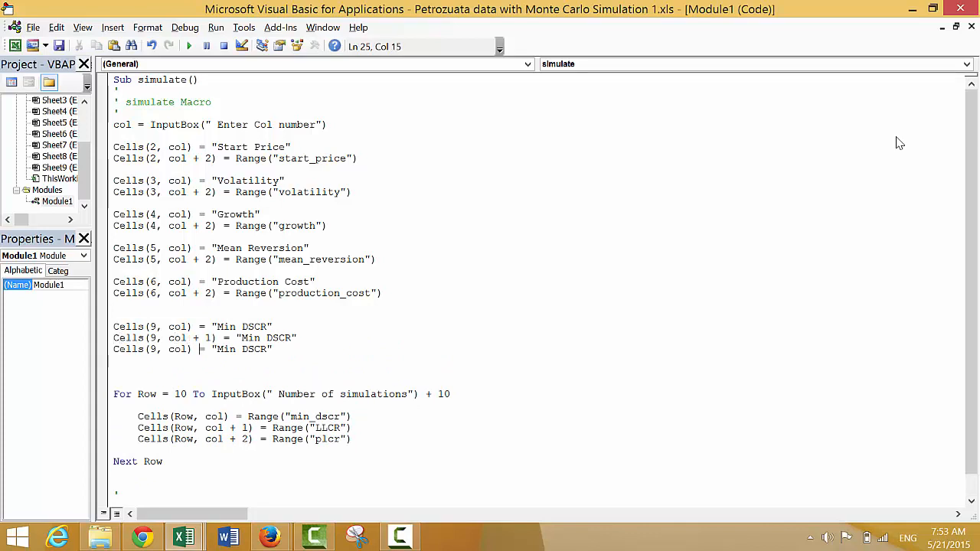
text(+ 2)
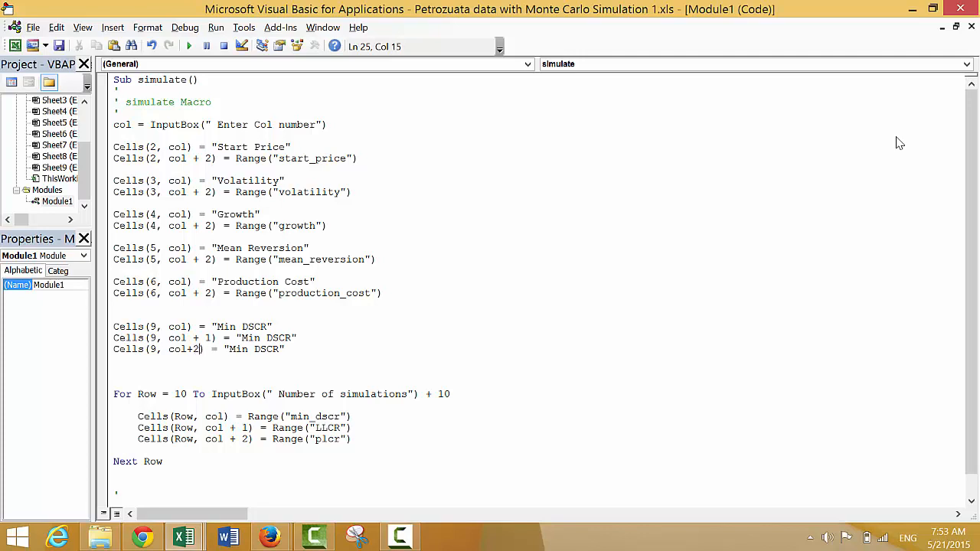
- Replace the label text in the Cells(9, col + 1) statement with LLCR
key(Up)
key(Right)
key(Right)
key(Right)
key(Right)
key(Right)
key(Right)
key(Right)
key(Right)
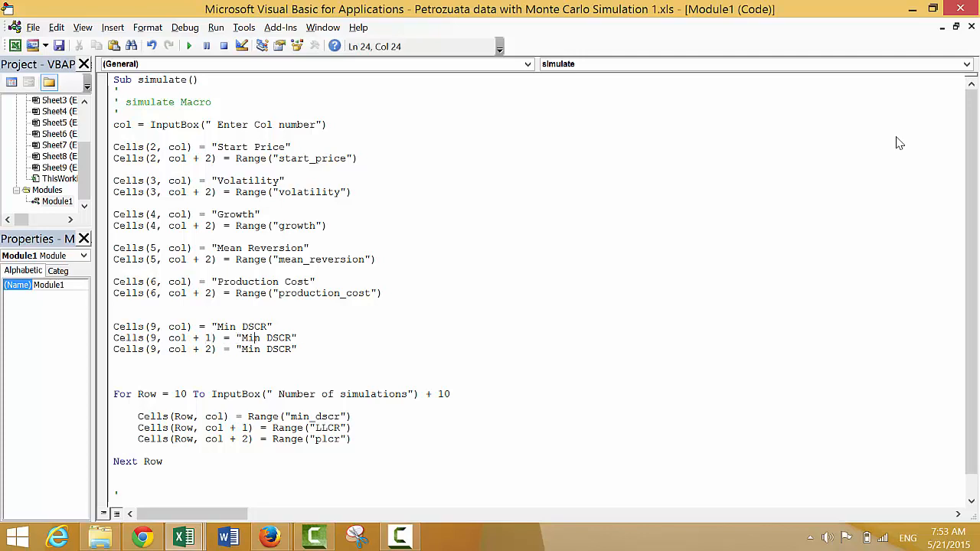
text(LLCR)
key(Delete)
key(Delete)
key(Delete)
key(Delete)
key(Delete)
key(Delete)
key(Delete)
key(Delete)
- Replace the label text in the Cells(9, col + 2) statement with PLCR
key(Down)
key(Left)
text(PLCR)
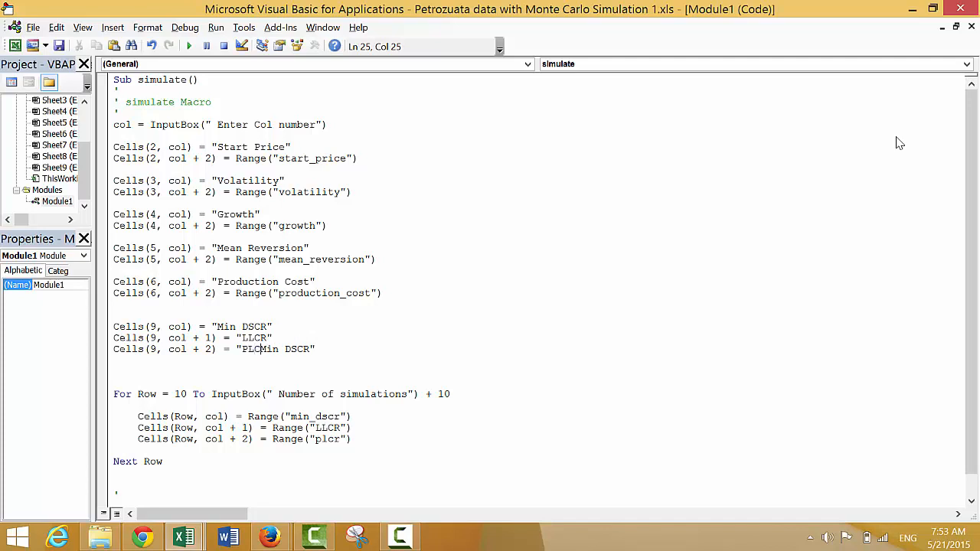
key(Delete)
key(Delete)
key(Delete)
key(Delete)
key(Delete)
key(Delete)
key(Delete)
key(Delete)
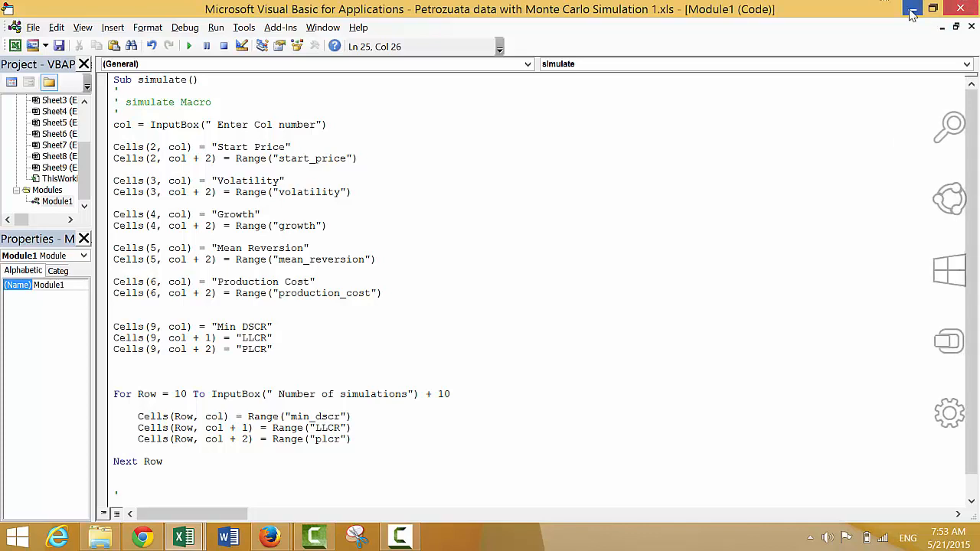
- Switch to the Petrozuata Monte Carlo workbook in Excel and select cell H2 on the Simulate sheet
click(913, 10)
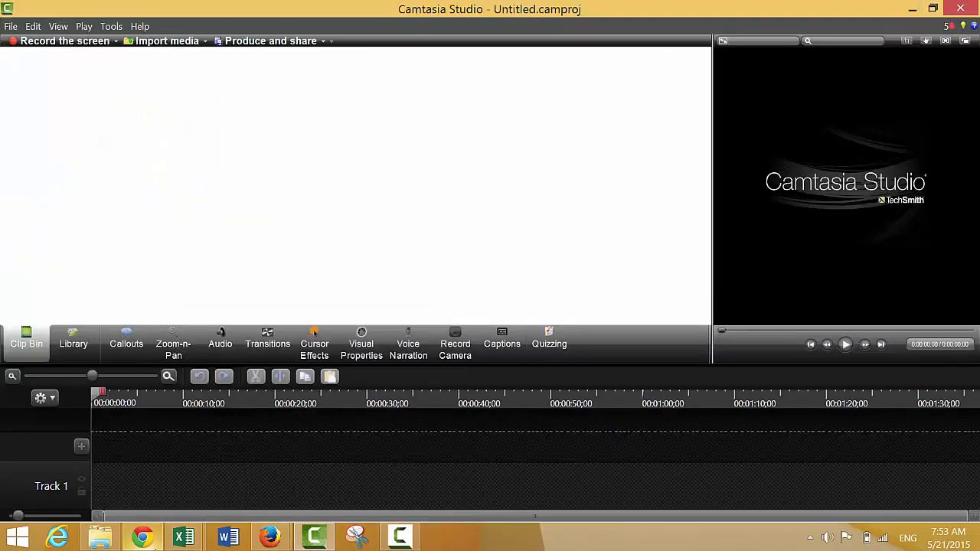
mouse_move(183, 537)
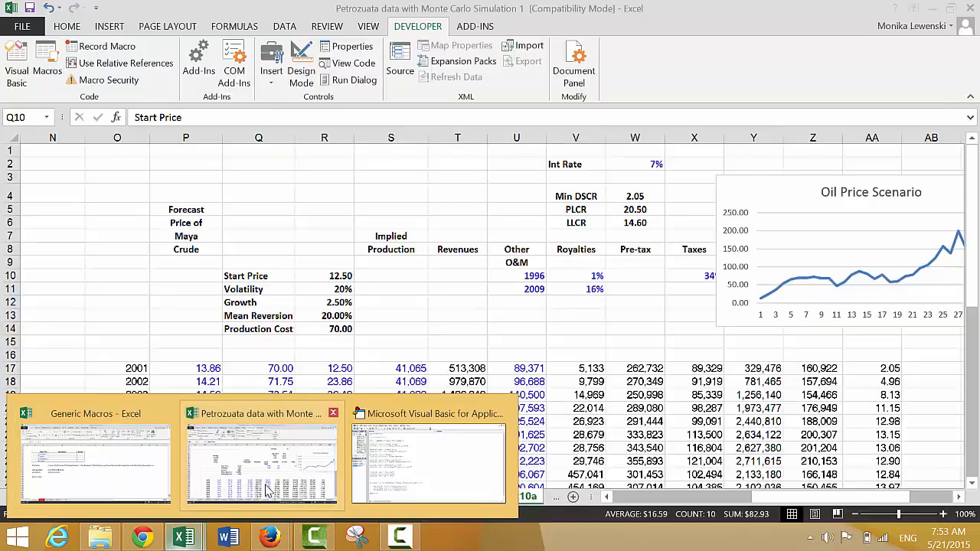
click(267, 490)
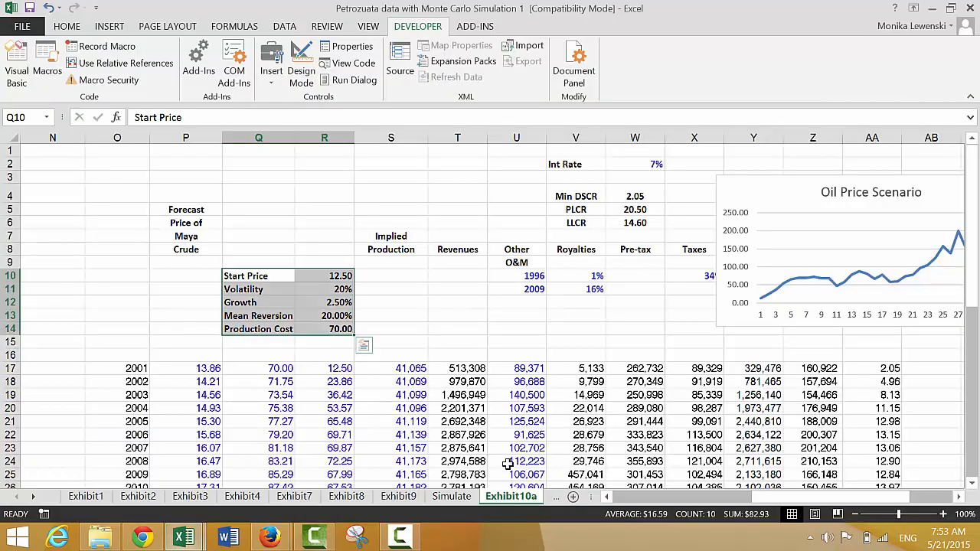
click(458, 496)
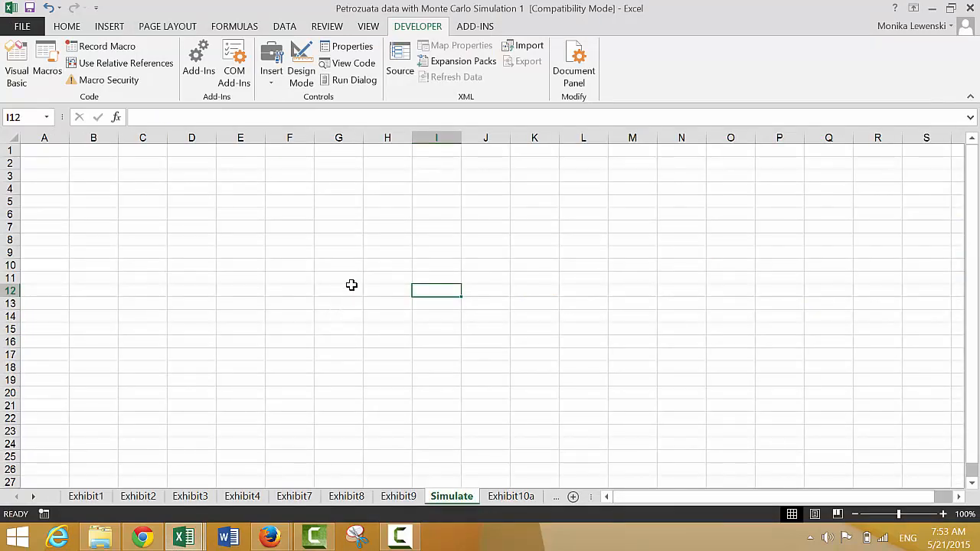
click(292, 181)
key(Up)
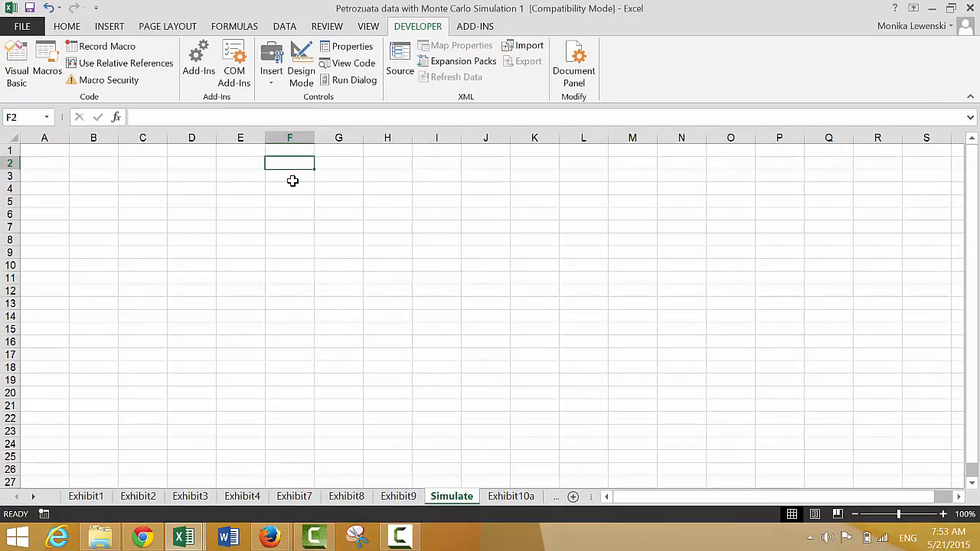
key(Up)
key(Right)
key(Down)
key(Right)
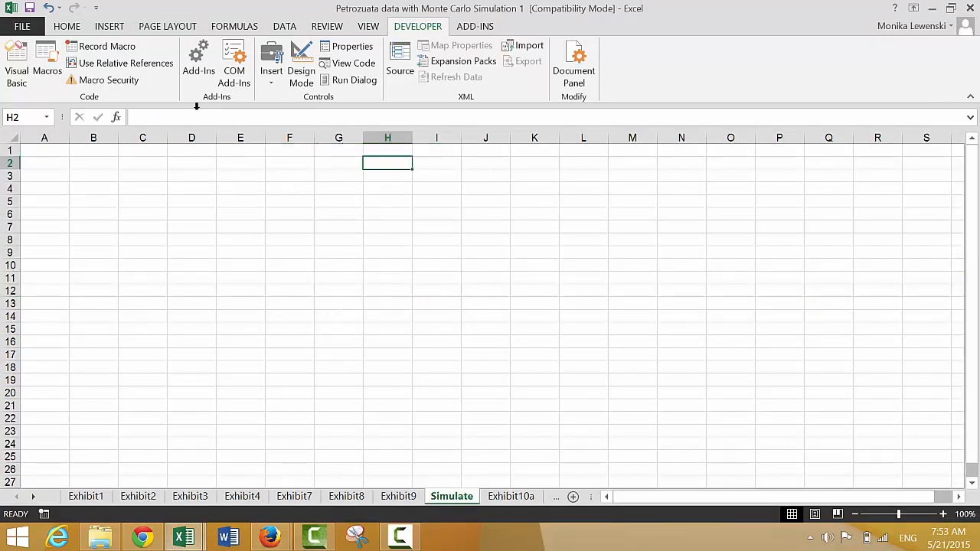
- Draw a lightning bolt shape about 0.65" high and 0.83" wide at cell H2 of the Simulate sheet
click(111, 27)
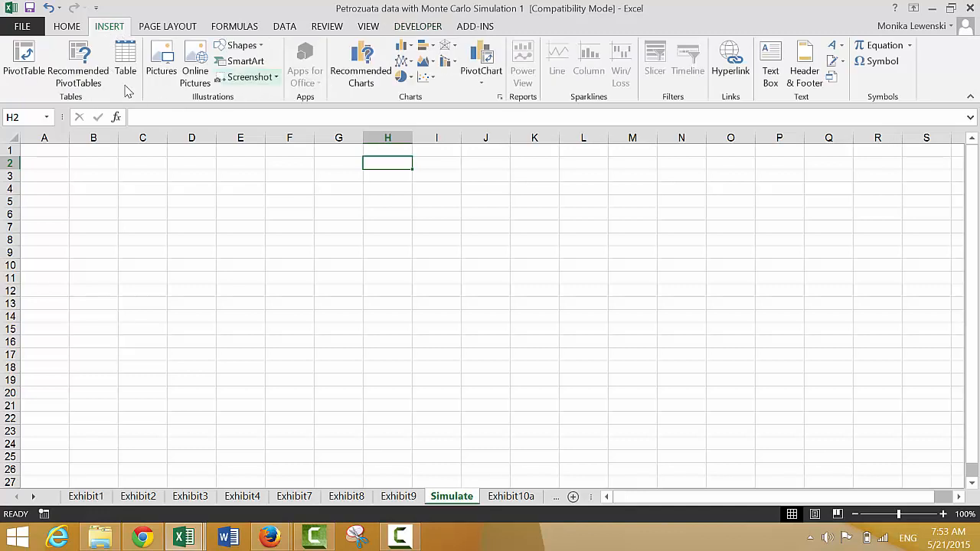
click(240, 45)
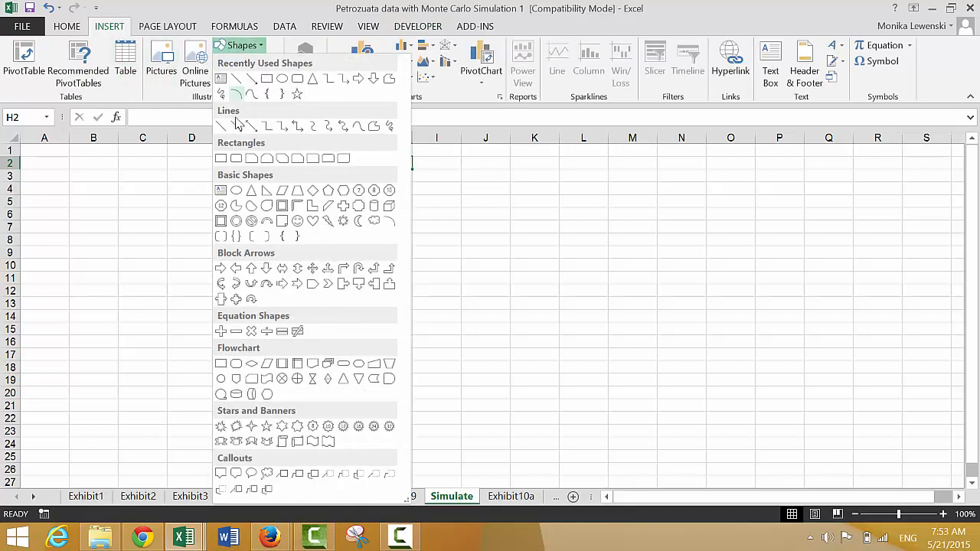
click(328, 222)
mouse_move(431, 159)
mouse_down()
mouse_move(431, 212)
mouse_move(348, 221)
mouse_move(369, 206)
mouse_up()
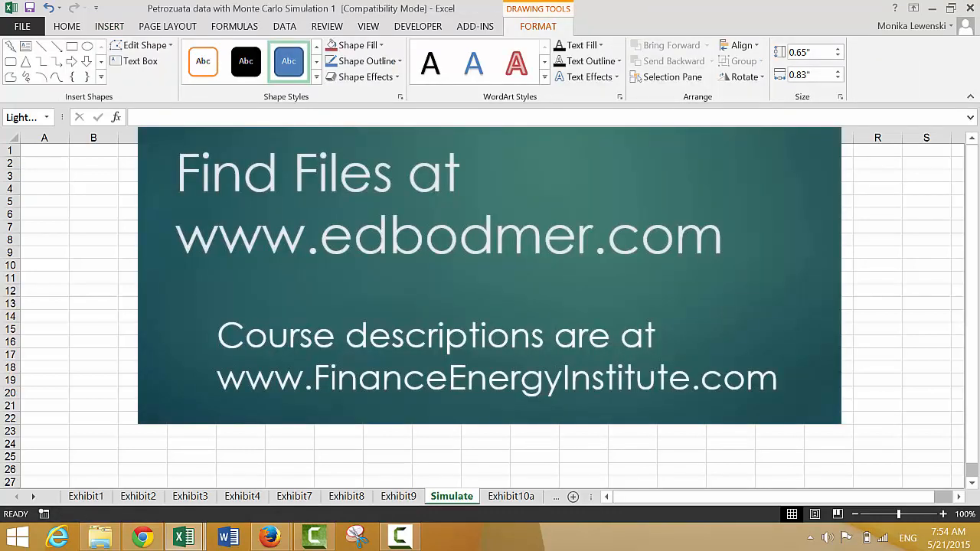
- Assign the simulate macro to the lightning bolt shape and deselect the shape
right_click(402, 183)
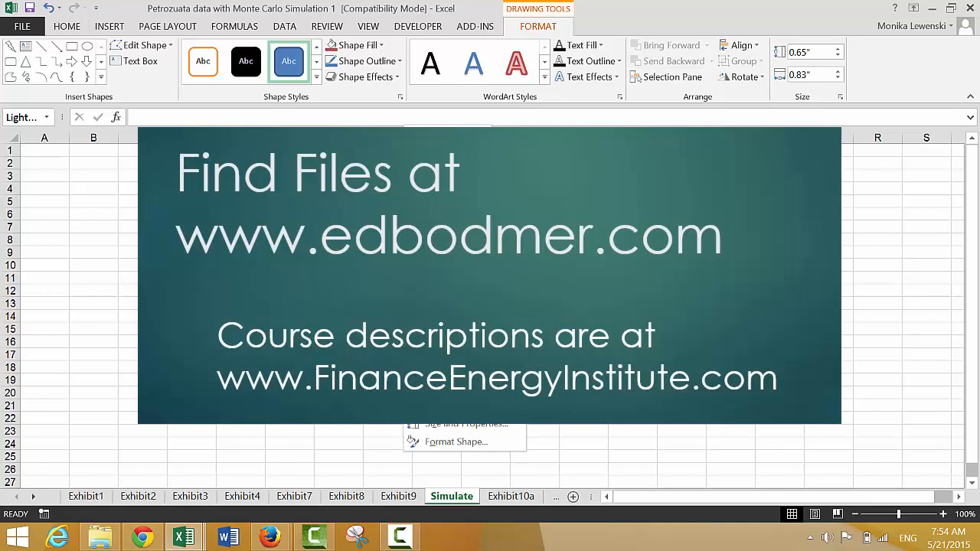
click(444, 407)
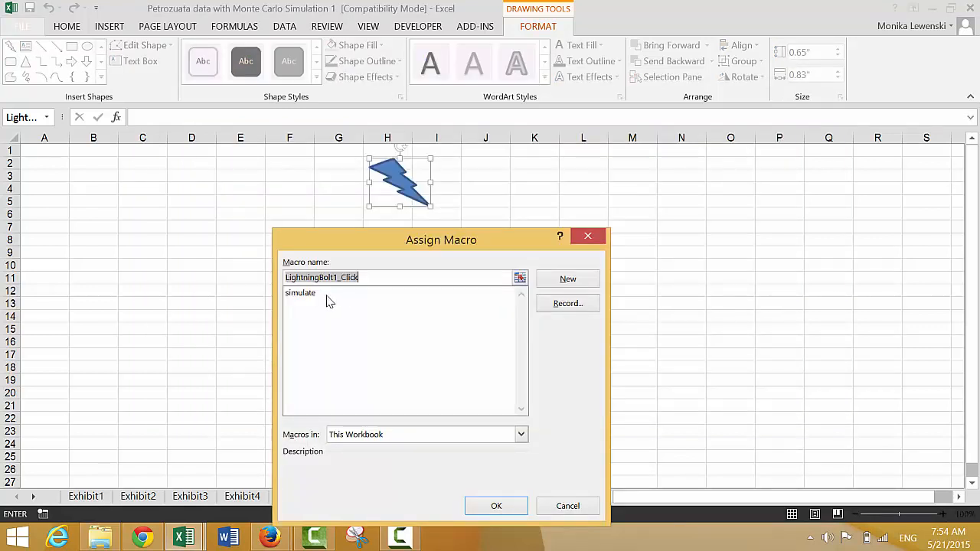
click(327, 295)
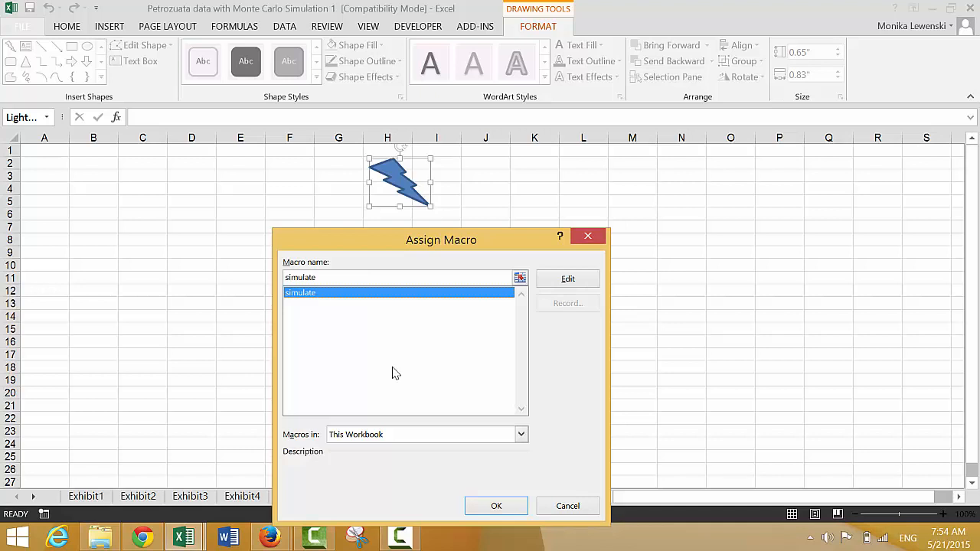
click(495, 507)
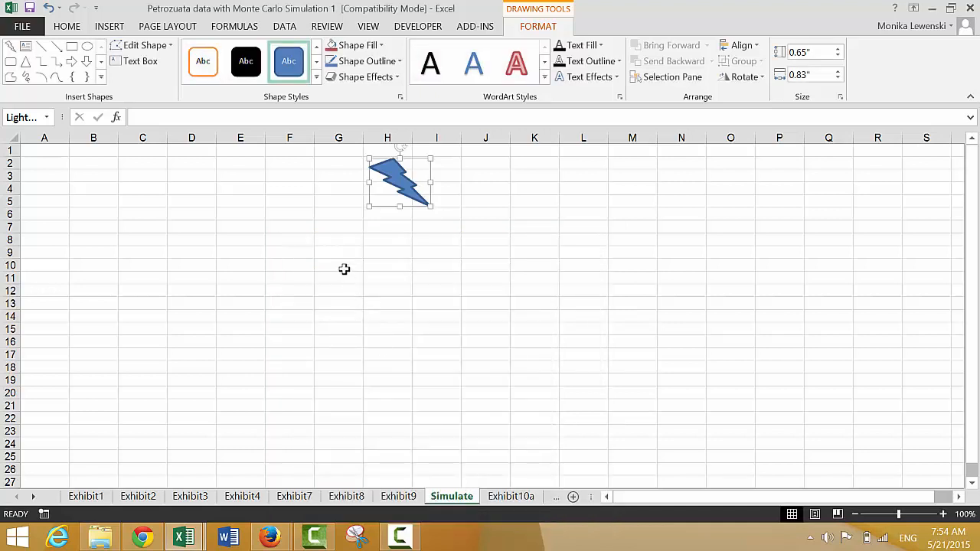
click(343, 269)
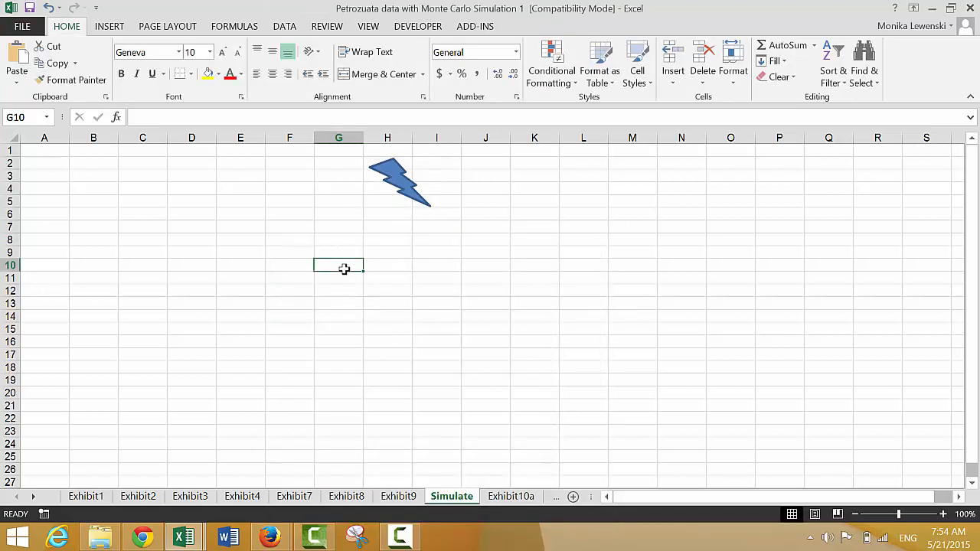
- Try to run the simulate macro from the lightning bolt with column number 3, and open the debugger
click(397, 188)
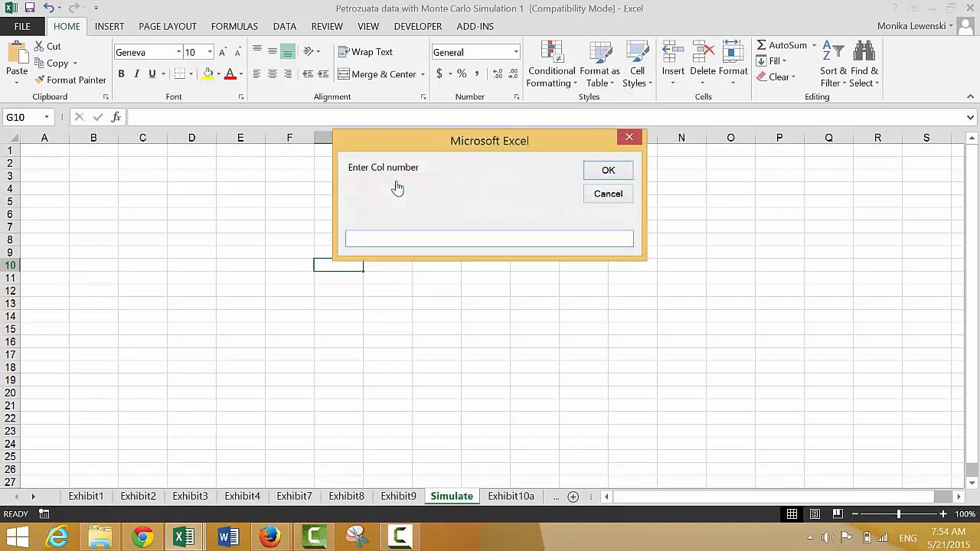
text(3)
key(Return)
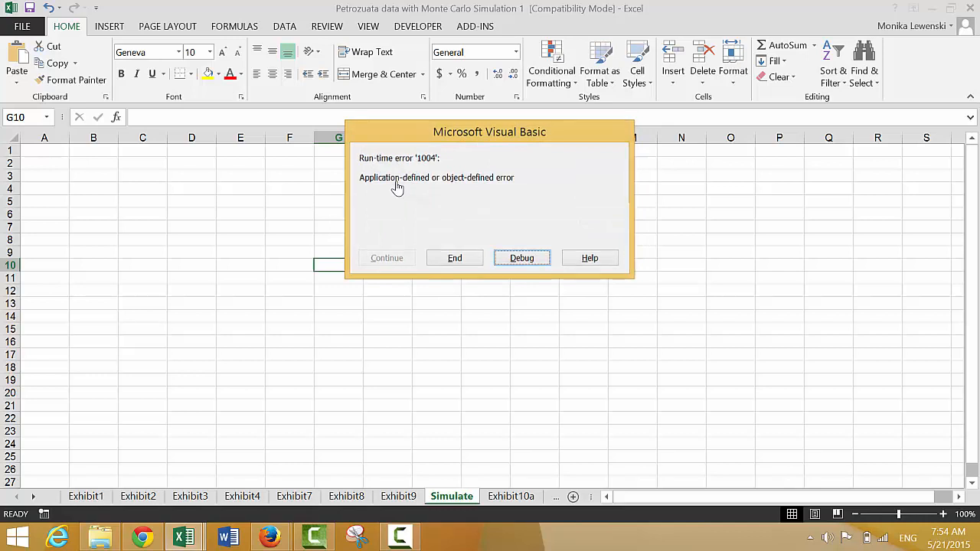
key(Return)
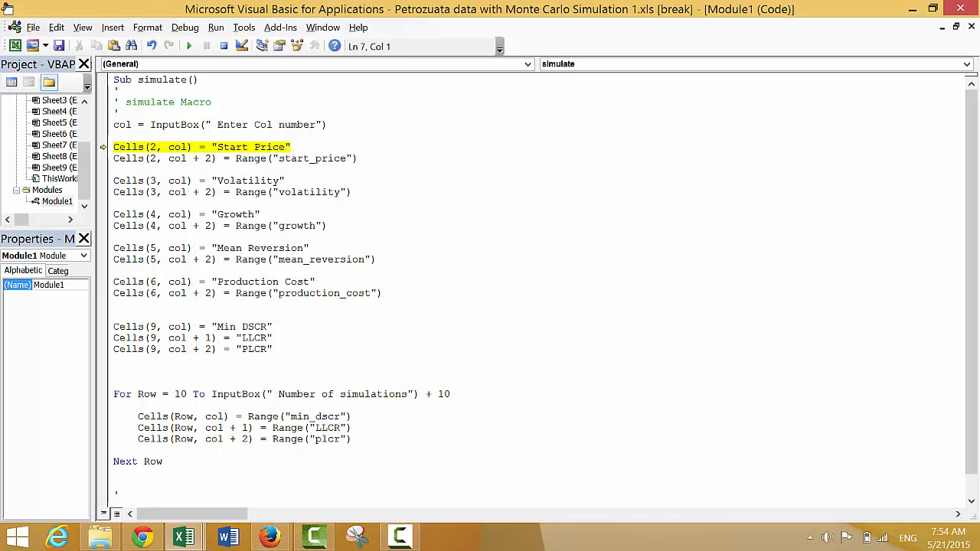
click(400, 537)
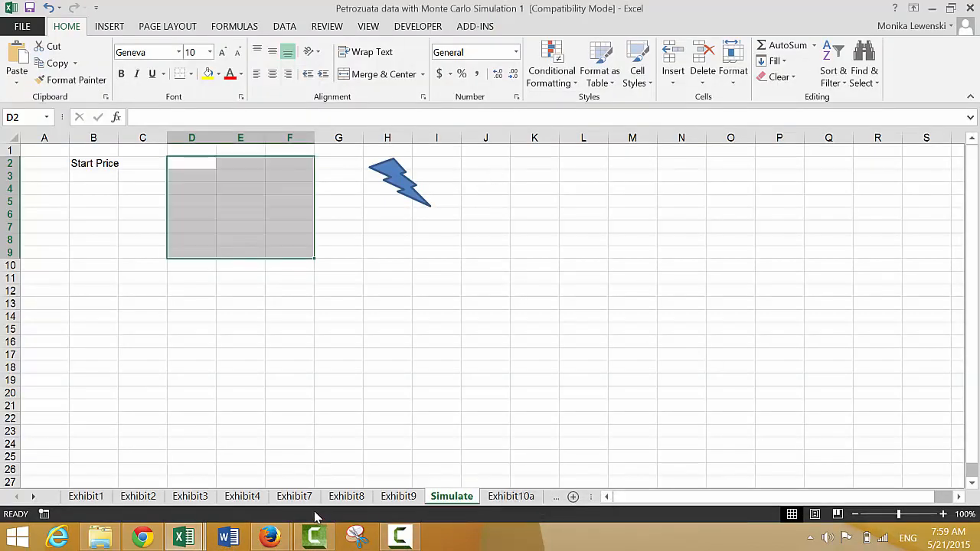
- Recheck the simulate macro's code and run it from the lightning bolt with column number 4 and 1000 simulations
click(184, 538)
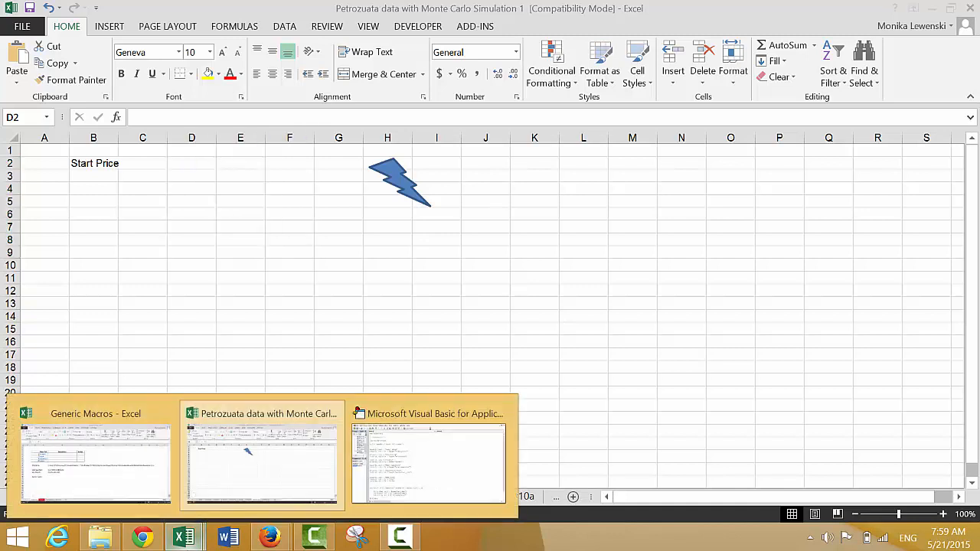
click(398, 473)
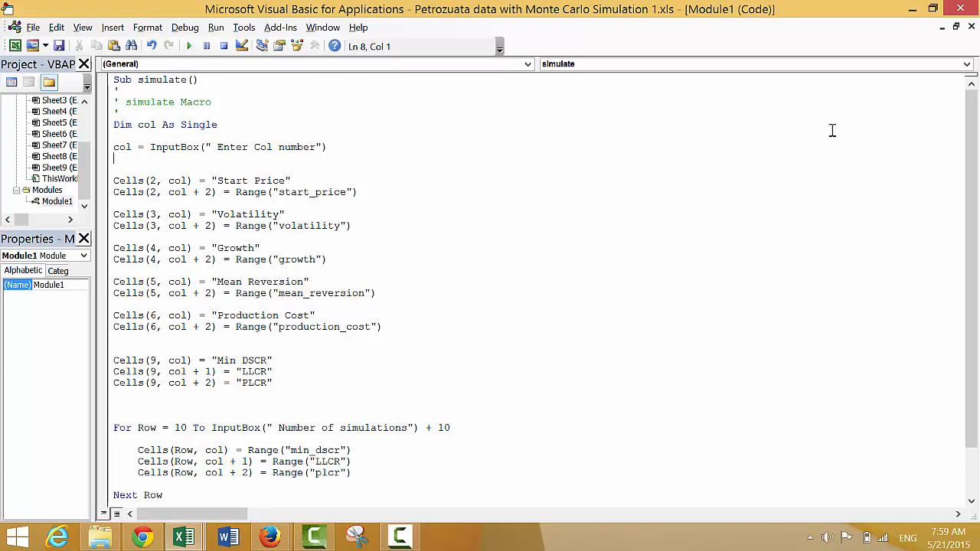
click(911, 9)
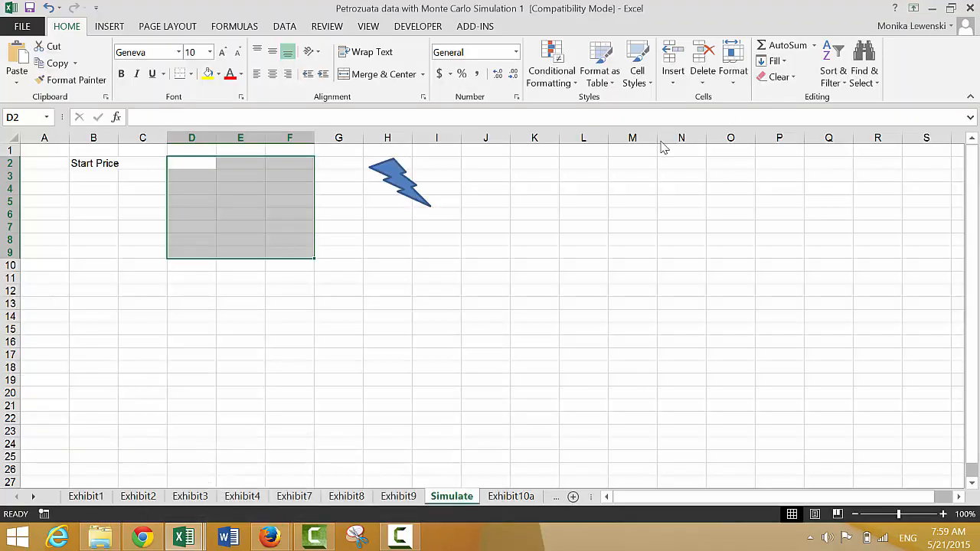
click(398, 178)
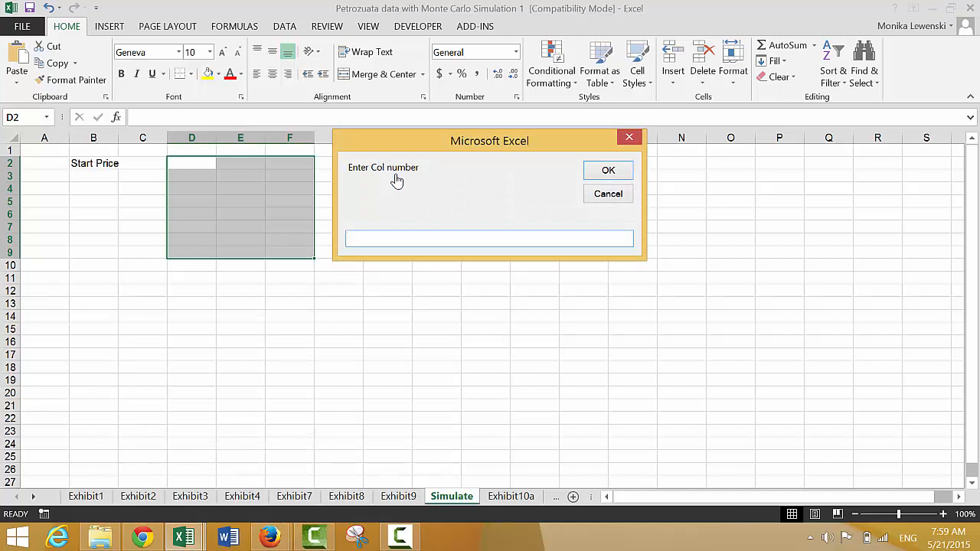
text(4)
key(Return)
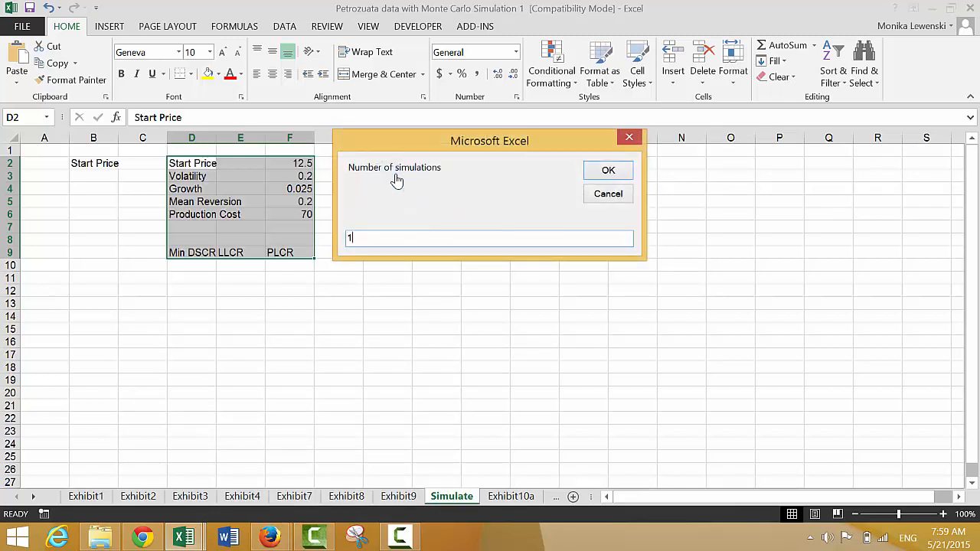
text(1000)
key(Return)
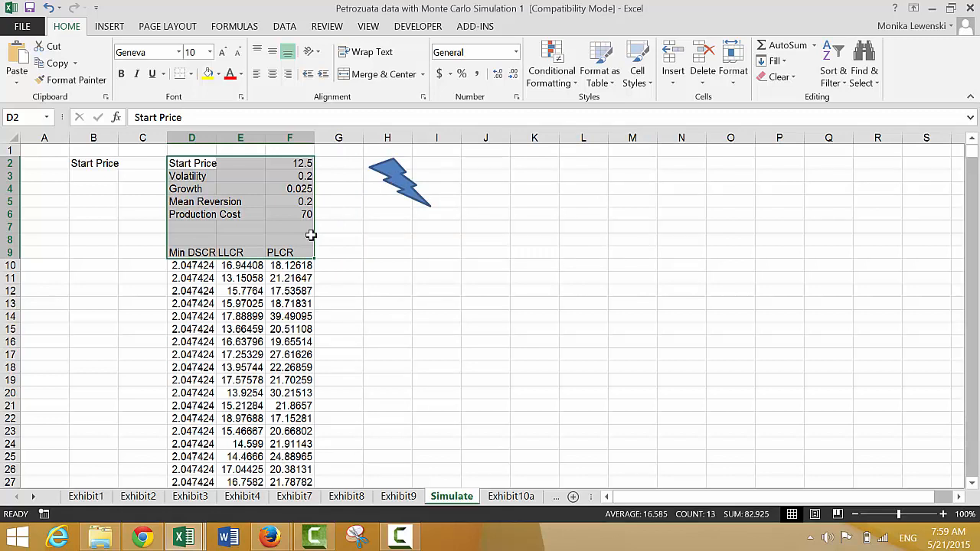
- Set the Mean Reversion input on the Exhibit10a sheet to 0%
click(242, 338)
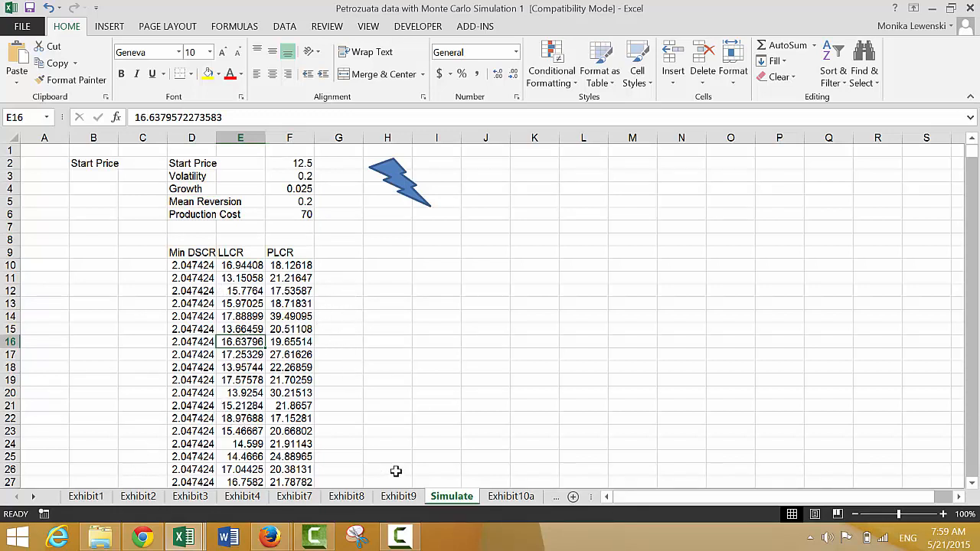
click(499, 498)
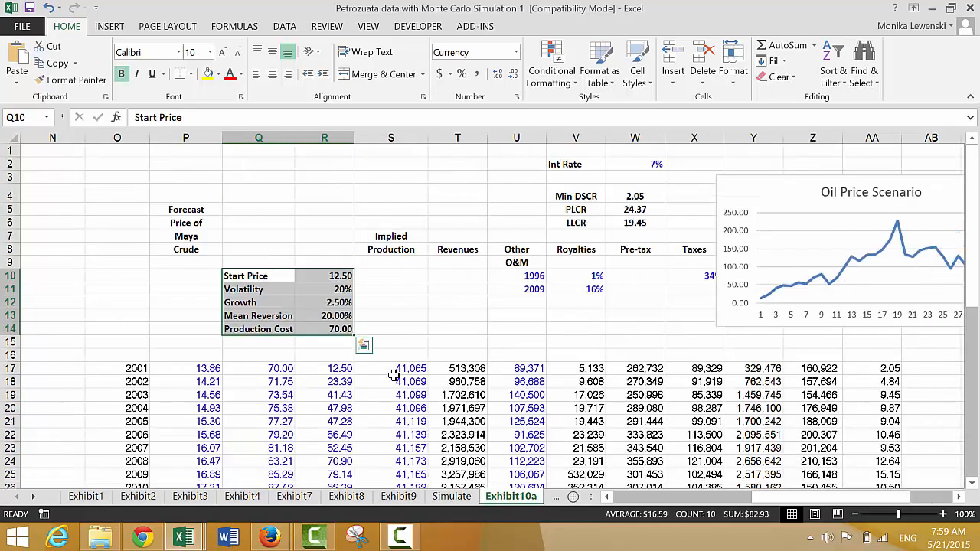
click(340, 309)
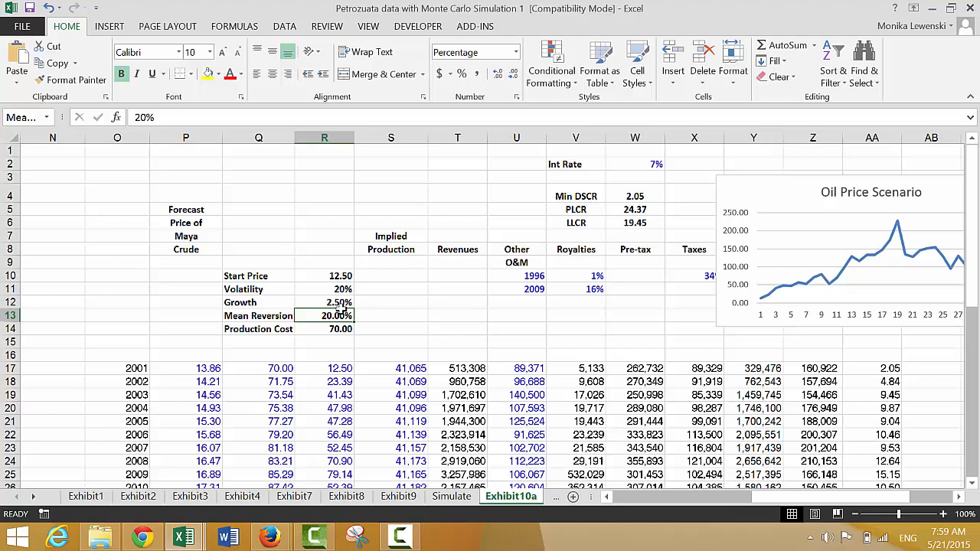
text(0)
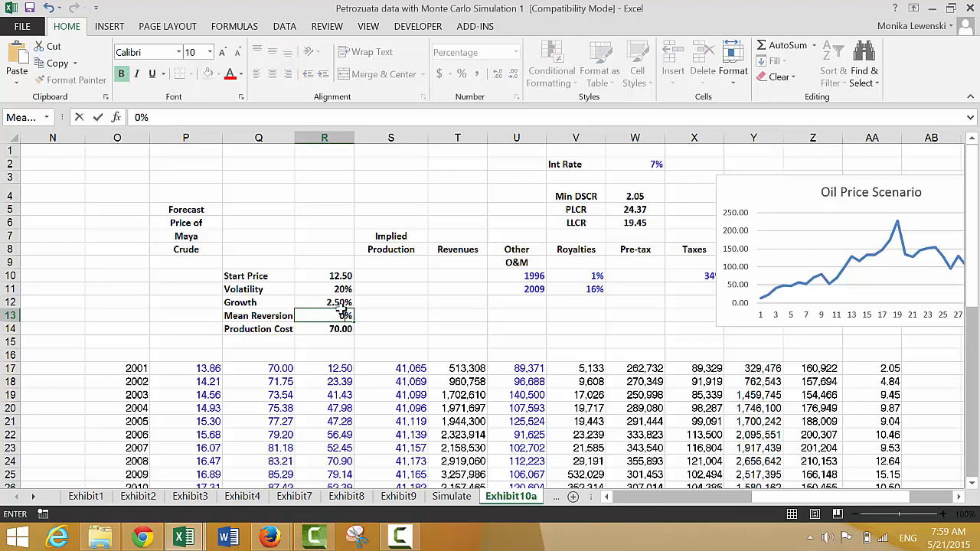
key(Return)
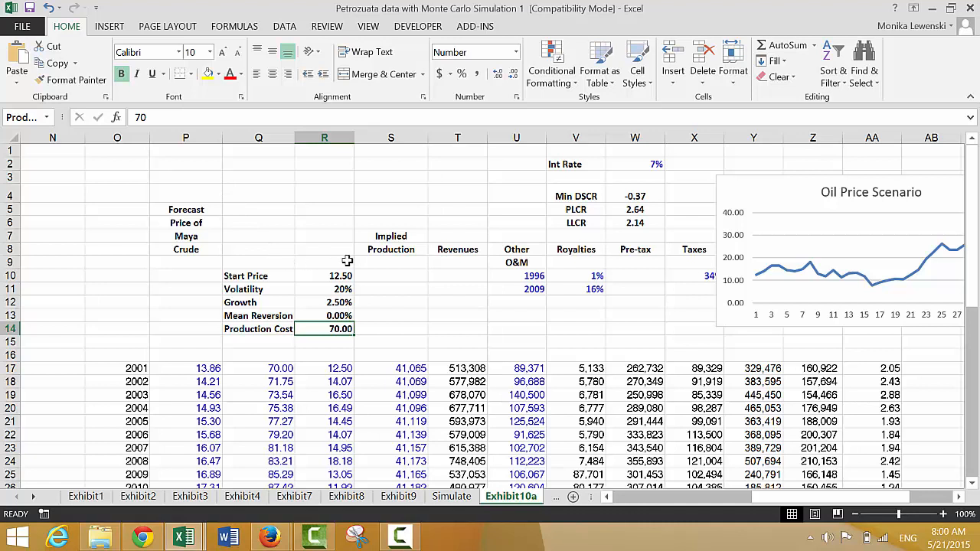
- Run the simulate macro again from the Simulate sheet's lightning bolt with column number 8 and 100 simulations
click(464, 501)
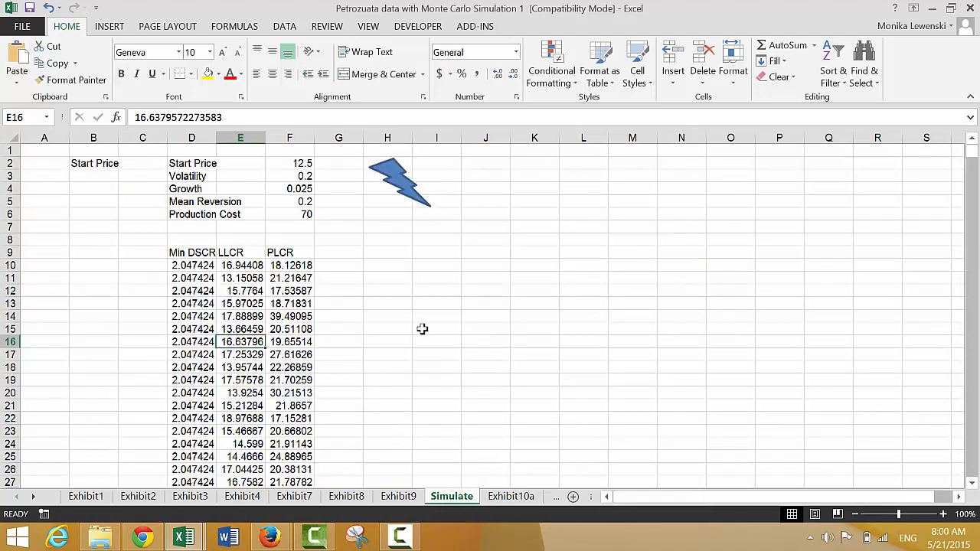
click(401, 181)
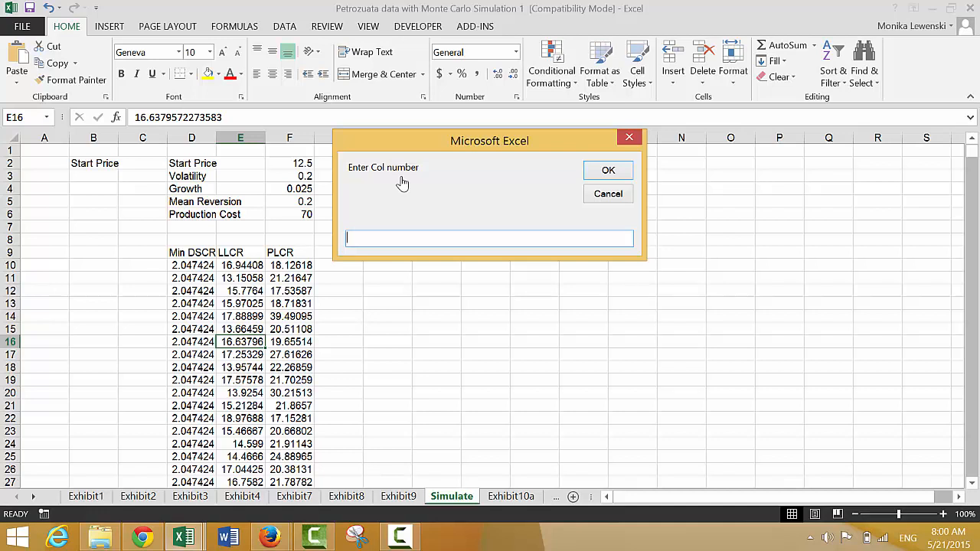
key(Return)
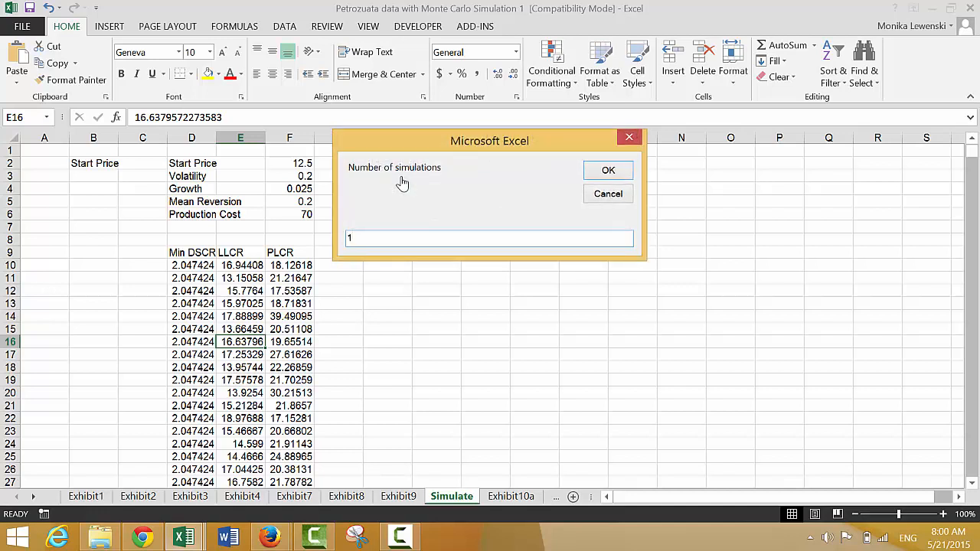
text(1000)
key(Return)
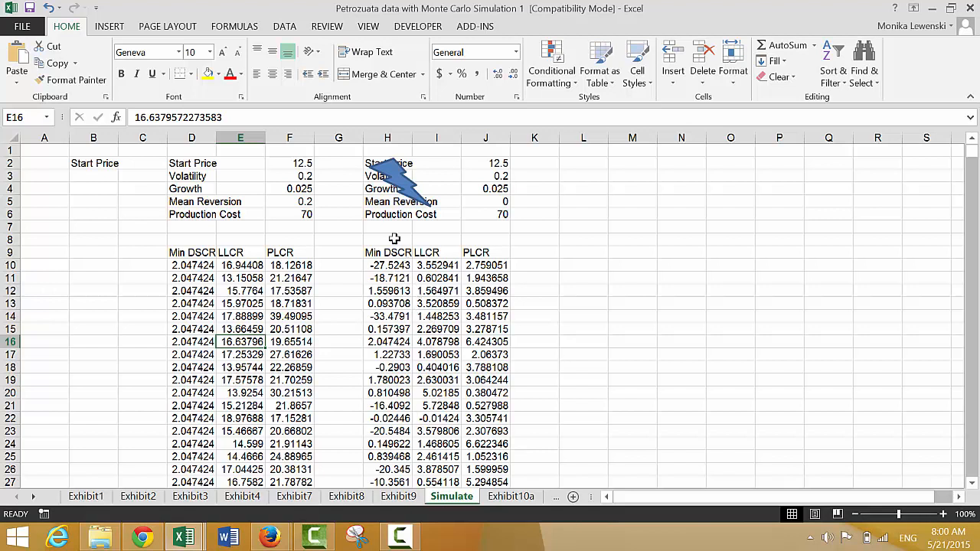
- Move the lightning bolt off the second results table into the empty area of columns A and B, around rows 5 to 8
right_click(394, 178)
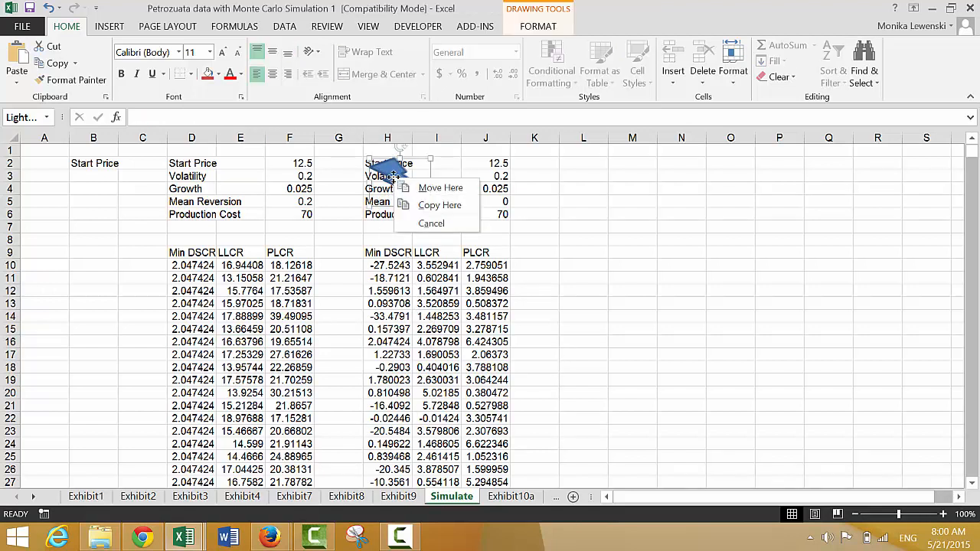
key(Escape)
drag(390, 176, 64, 221)
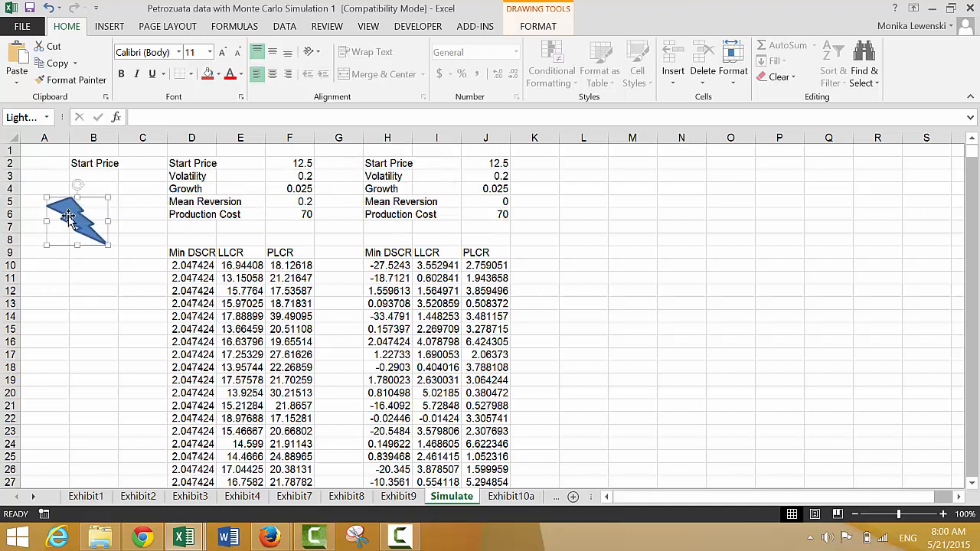
click(108, 343)
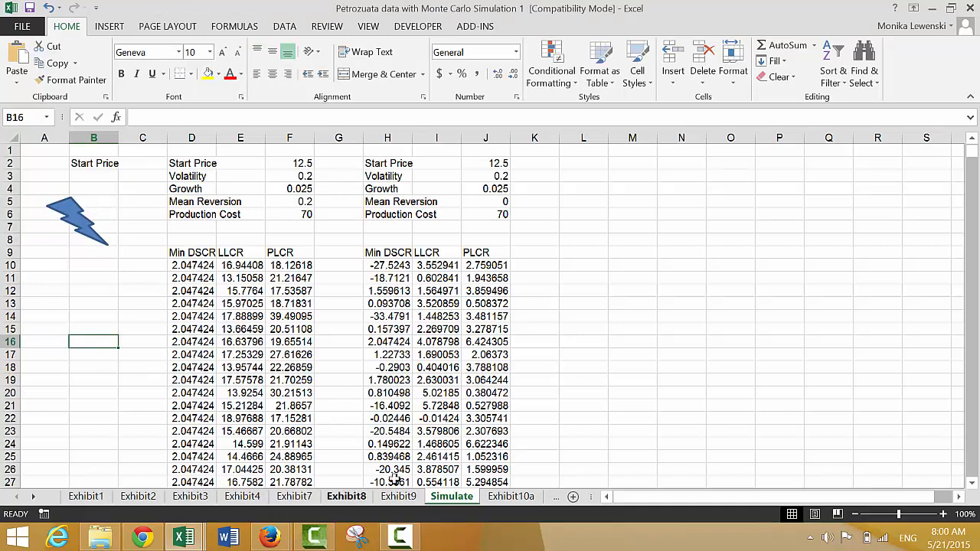
- On the Exhibit10a sheet, set Production Cost to 20 and Mean Reversion to 10%
click(498, 499)
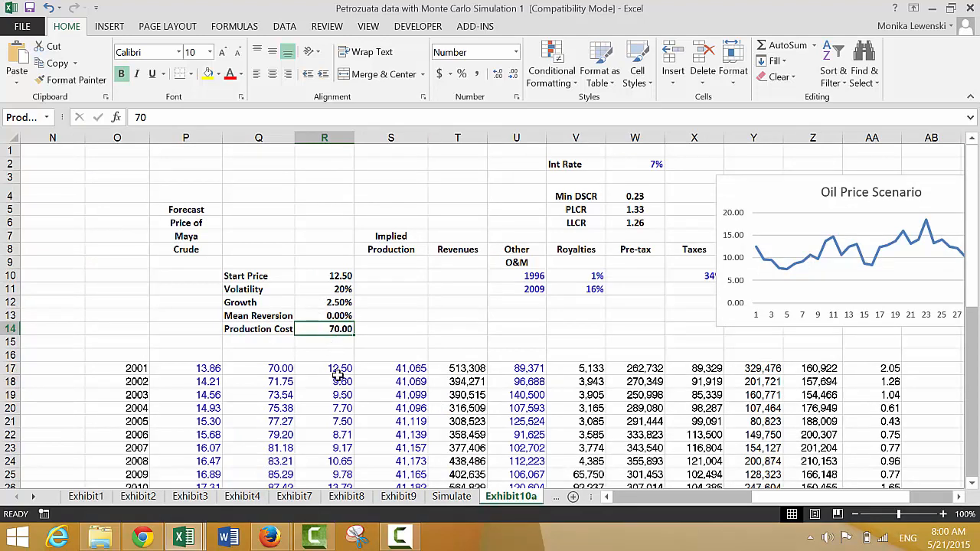
text(20)
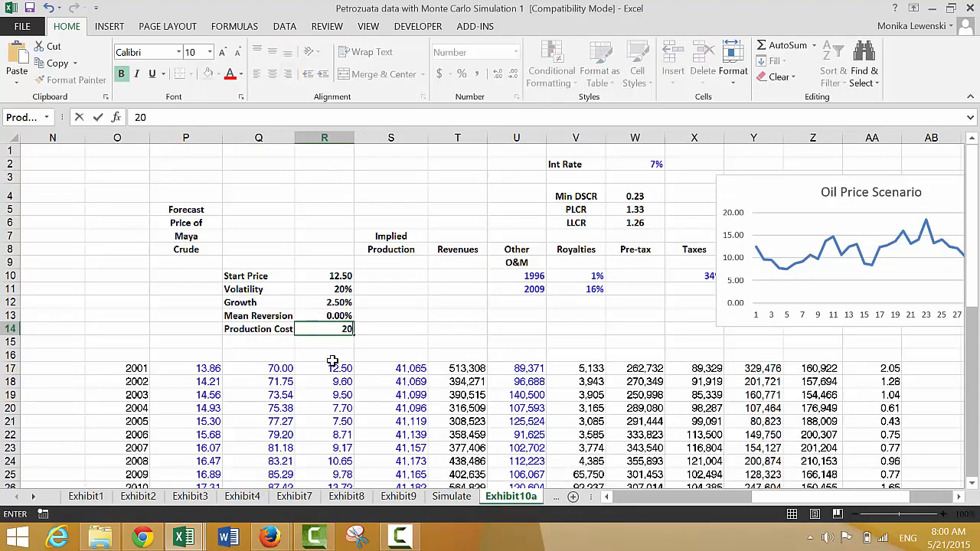
key(Return)
key(Up)
key(Up)
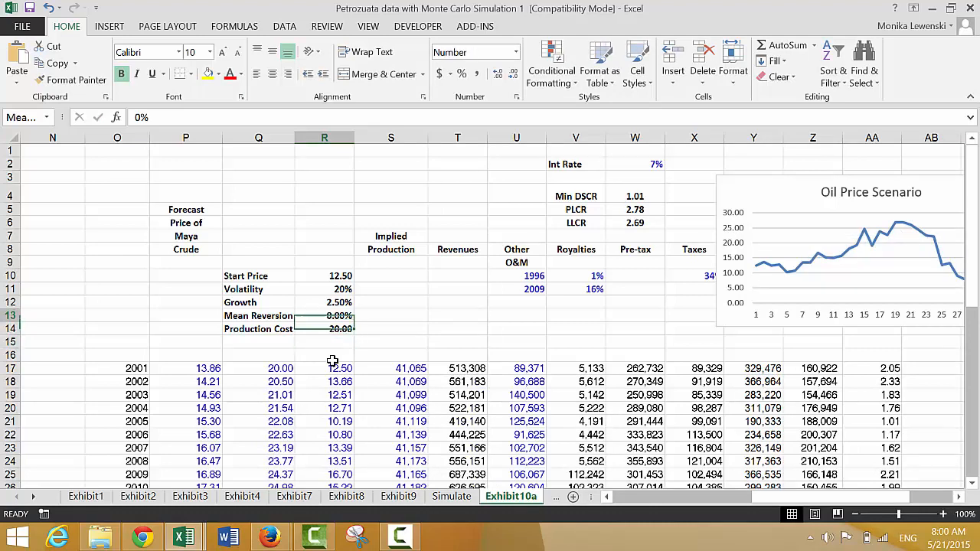
text(10)
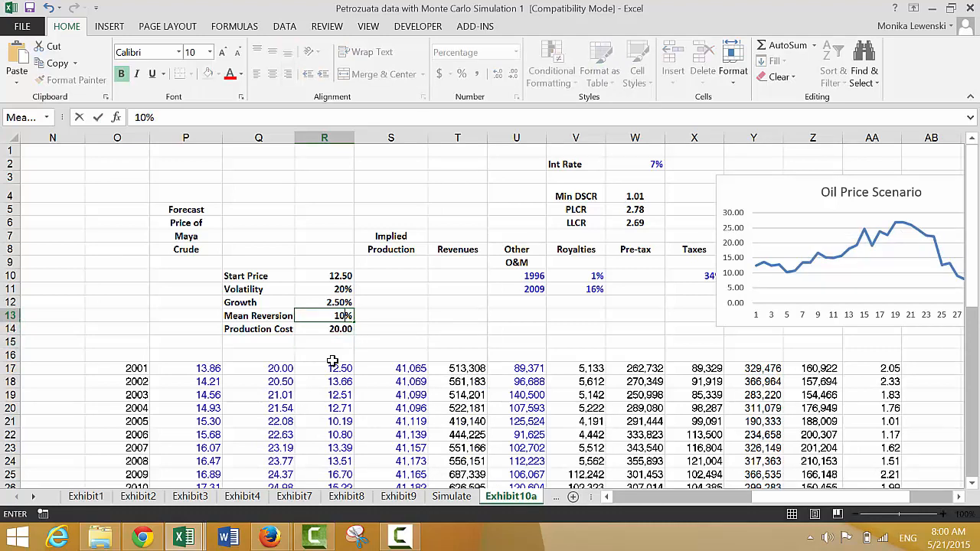
key(Return)
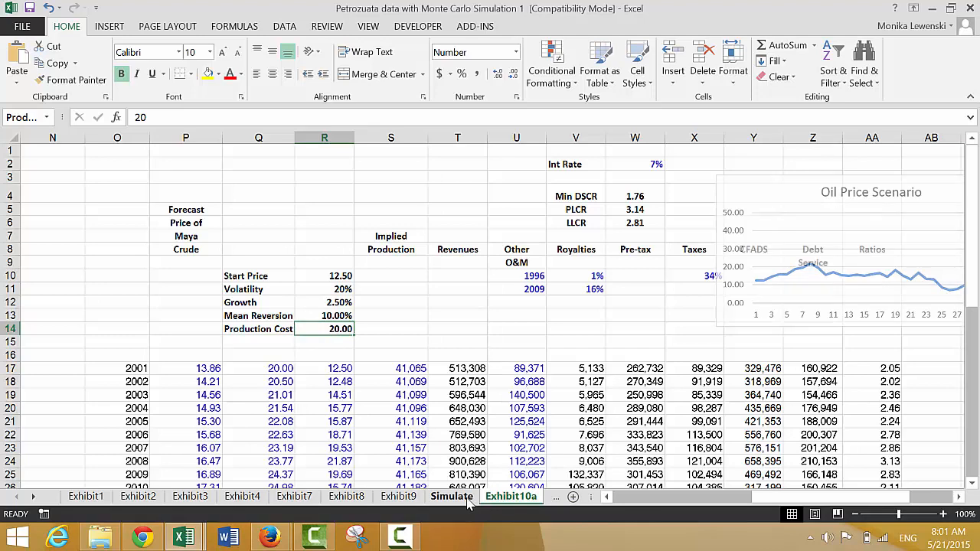
- Run the simulate macro from the Simulate sheet's lightning bolt with column number 13 and 1000 simulations
click(452, 497)
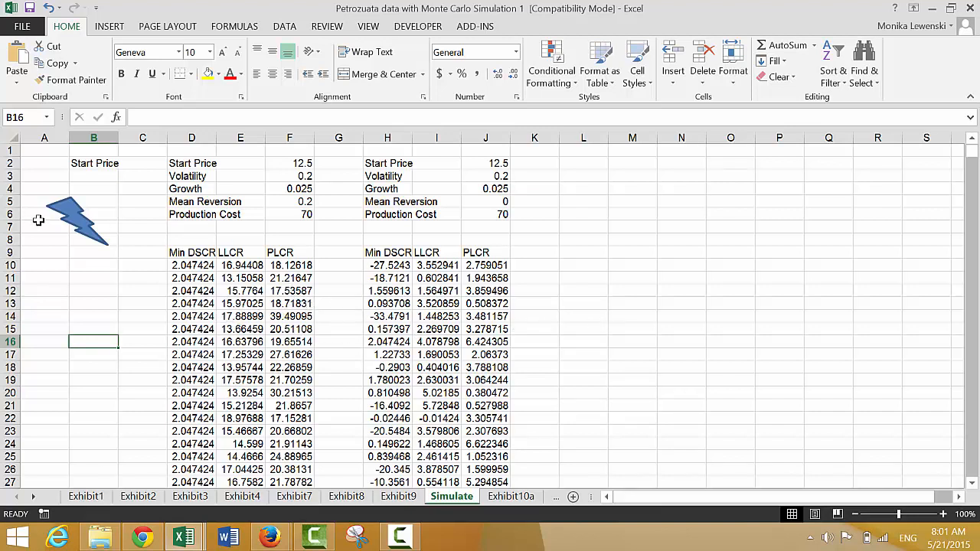
click(68, 233)
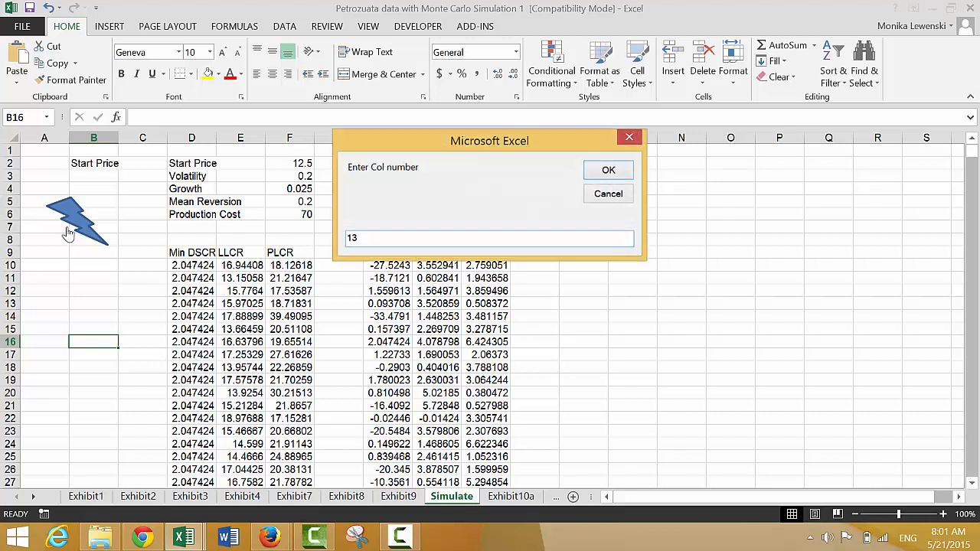
key(Return)
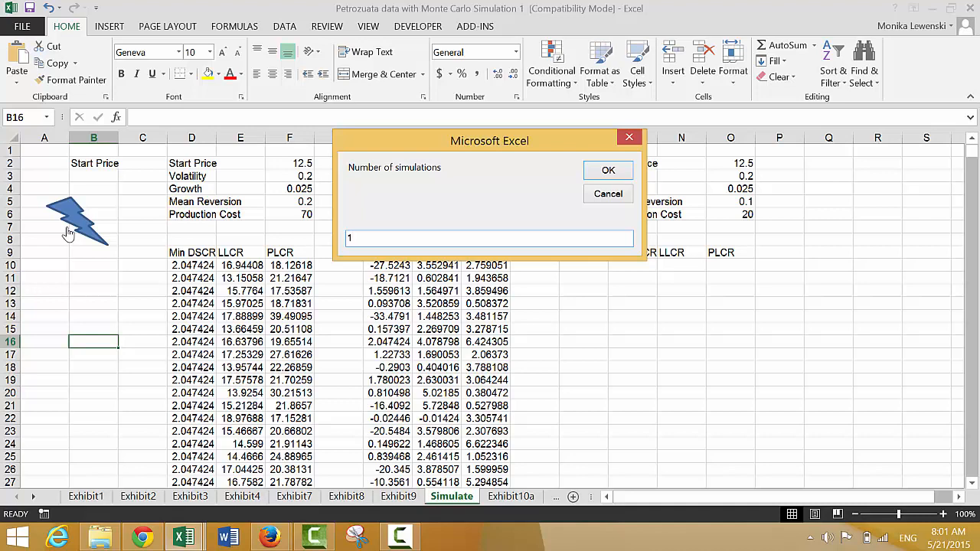
key(Return)
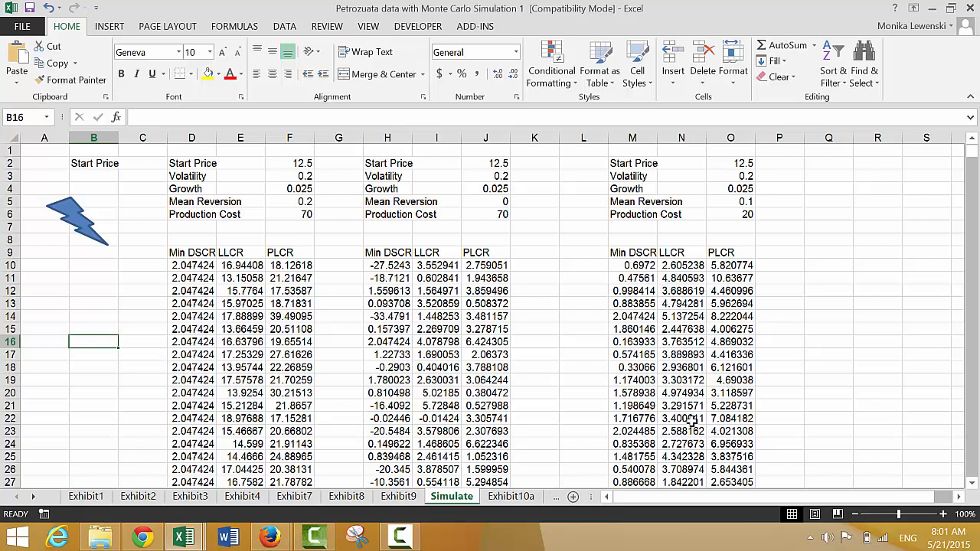
- Review the newly simulated Min DSCR, LLCR and PLCR rows in columns M to O
click(673, 455)
key(Down)
key(Down)
key(Down)
key(Down)
key(Down)
key(Down)
key(Down)
key(Down)
key(Down)
key(Down)
key(Down)
key(Down)
key(Down)
key(Down)
key(Down)
key(Down)
key(Down)
key(Down)
key(Down)
key(Down)
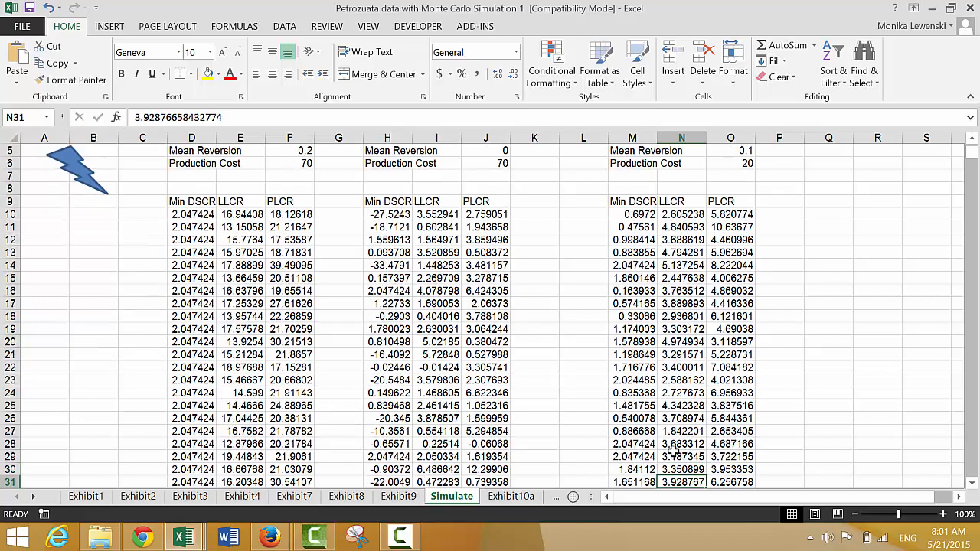
key(Down)
key(Down)
key(Down)
key(Down)
key(Down)
key(Down)
key(Down)
key(Down)
key(Down)
key(Down)
key(Down)
key(Down)
key(Down)
key(Down)
key(Down)
key(Down)
key(Down)
key(Down)
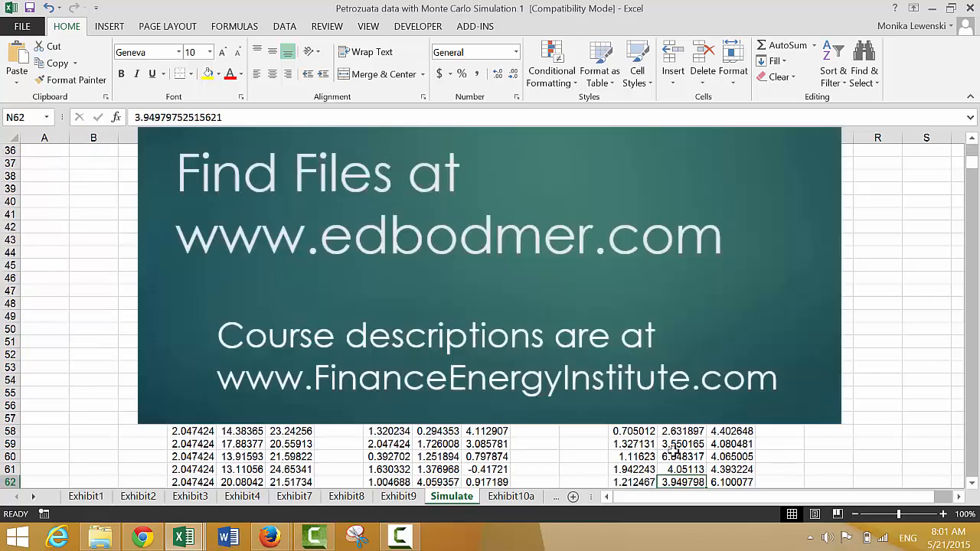
key(Down)
key(Down)
key(Down)
key(Down)
key(Down)
key(Down)
key(Down)
key(Down)
key(Down)
key(Down)
key(Down)
key(Down)
key(Down)
key(Down)
key(Down)
key(Down)
key(Down)
key(Down)
key(Down)
key(Down)
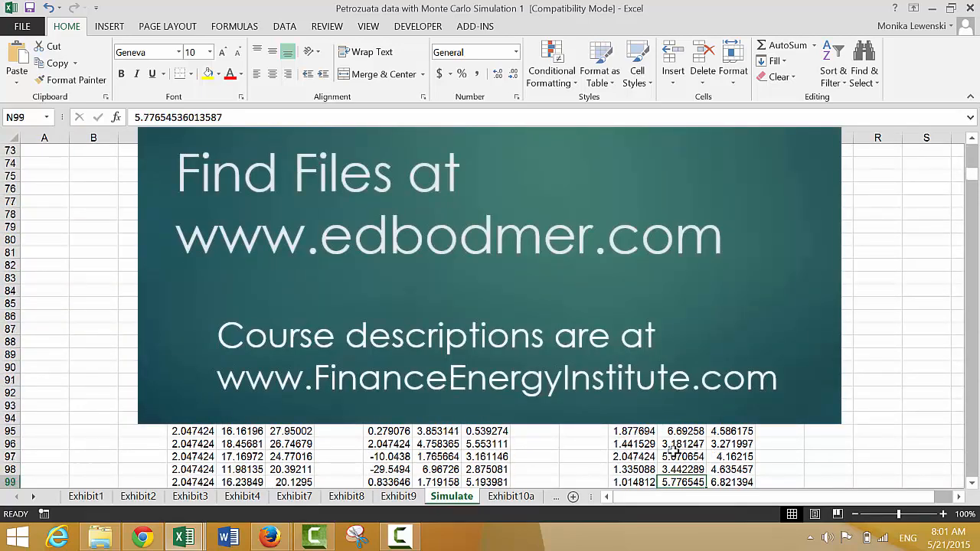
key(Down)
key(Down)
key(Down)
key(Down)
key(Down)
key(Down)
key(Down)
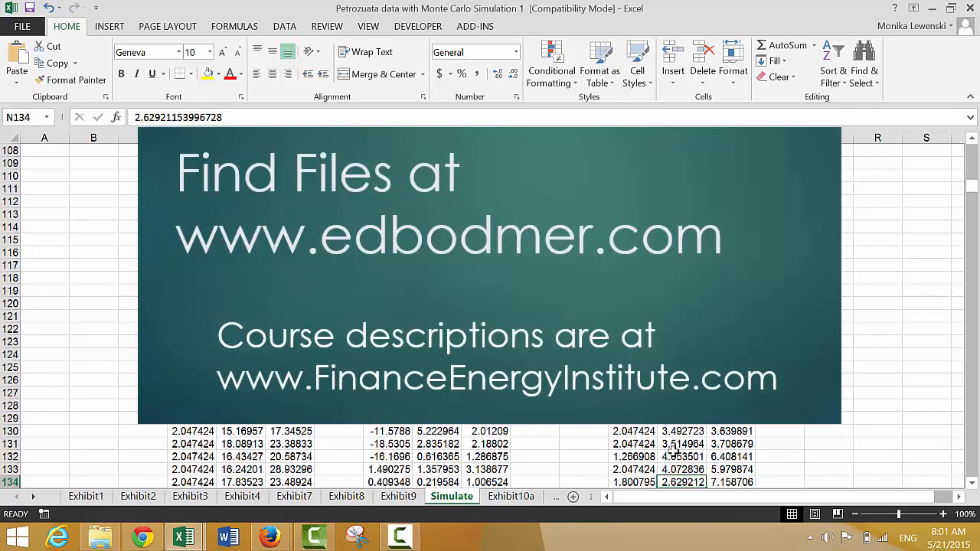
key(Down)
key(Up)
key(Up)
key(Up)
key(Up)
key(Up)
key(Up)
key(Up)
key(Up)
key(Up)
key(Up)
key(Up)
key(Up)
key(Up)
key(Up)
key(Up)
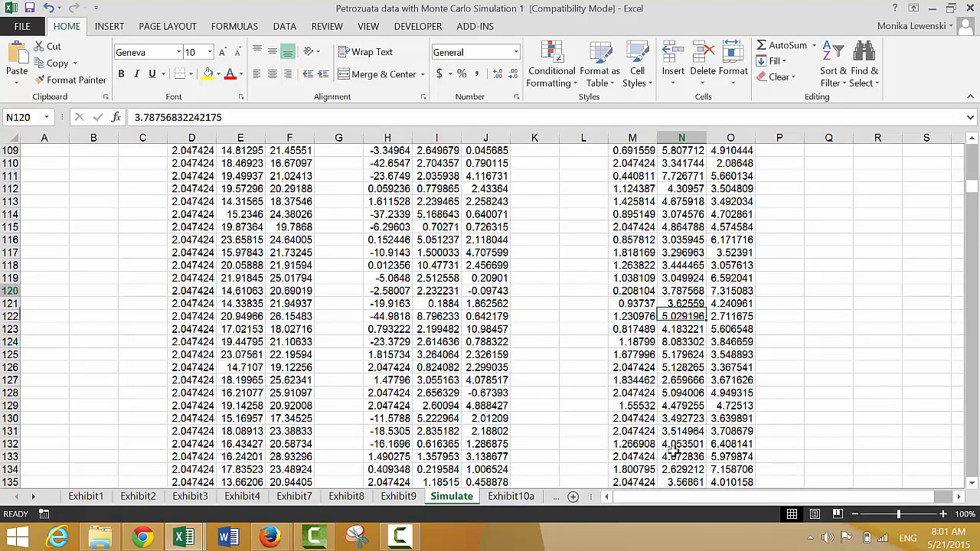
key(Up)
key(Up)
key(Up)
key(Up)
key(Up)
key(Up)
key(Up)
key(Up)
key(Up)
key(Up)
key(Up)
key(Up)
key(Up)
key(Up)
key(Up)
key(Up)
key(Up)
key(Up)
key(Up)
key(Up)
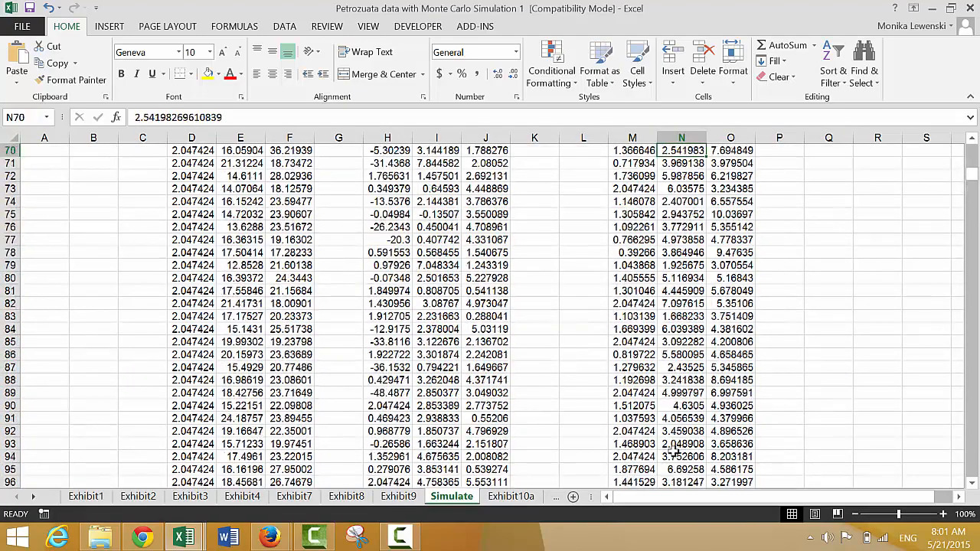
key(Up)
key(Up)
key(Up)
key(Up)
key(Up)
key(Up)
key(Up)
key(Up)
key(Up)
key(Up)
key(Up)
key(Up)
key(Up)
key(Up)
key(Up)
key(Up)
key(Up)
key(Up)
key(Up)
key(Up)
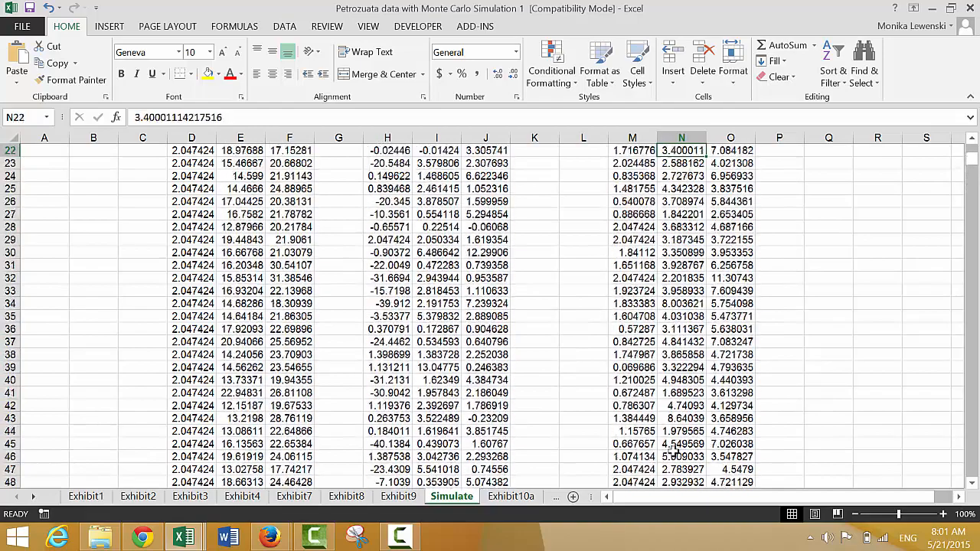
key(Up)
key(Up)
key(Up)
key(Up)
key(Up)
key(Up)
key(Up)
key(Up)
key(Up)
key(Up)
key(Up)
key(Up)
key(Up)
key(Up)
key(Up)
key(Up)
key(Up)
key(Up)
key(Up)
key(Up)
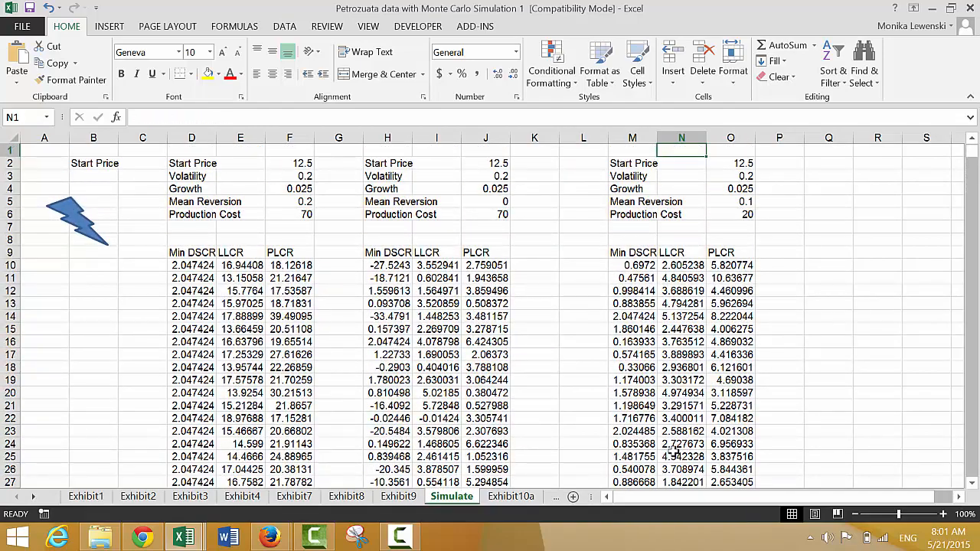
- Check the Production Cost and Mean Reversion inputs recorded above the third set of simulation results
key(Down)
key(Down)
key(Down)
key(Down)
key(Down)
key(Down)
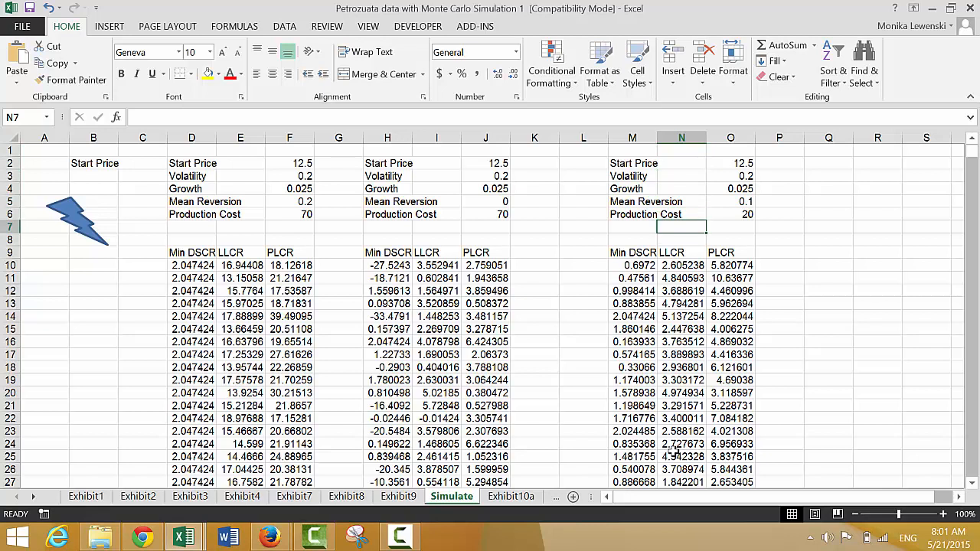
key(Up)
key(Right)
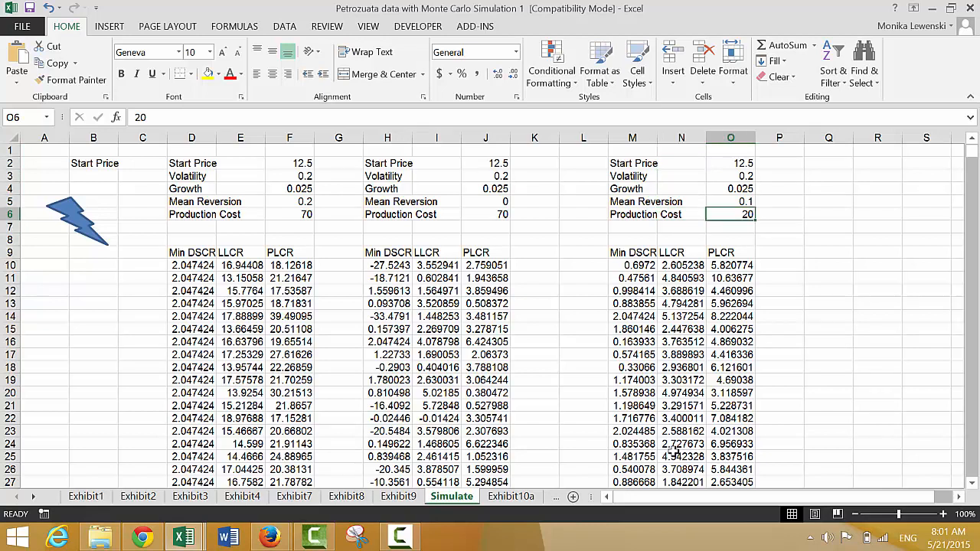
key(Up)
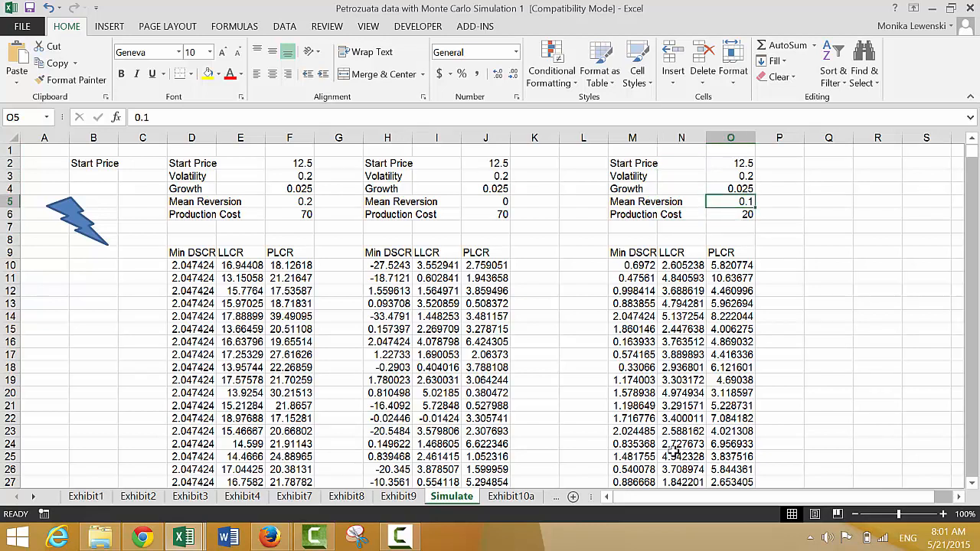
key(Down)
key(Up)
- In cell D7, enter =COUNTIF(D10:D1010,"<1") to count the simulations with a Min DSCR below 1
click(170, 225)
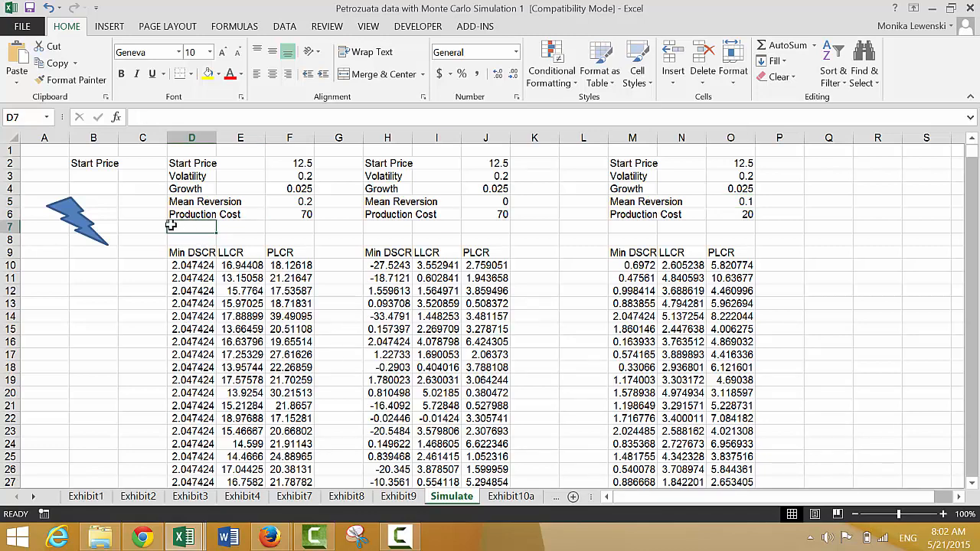
text(=COUNTF)
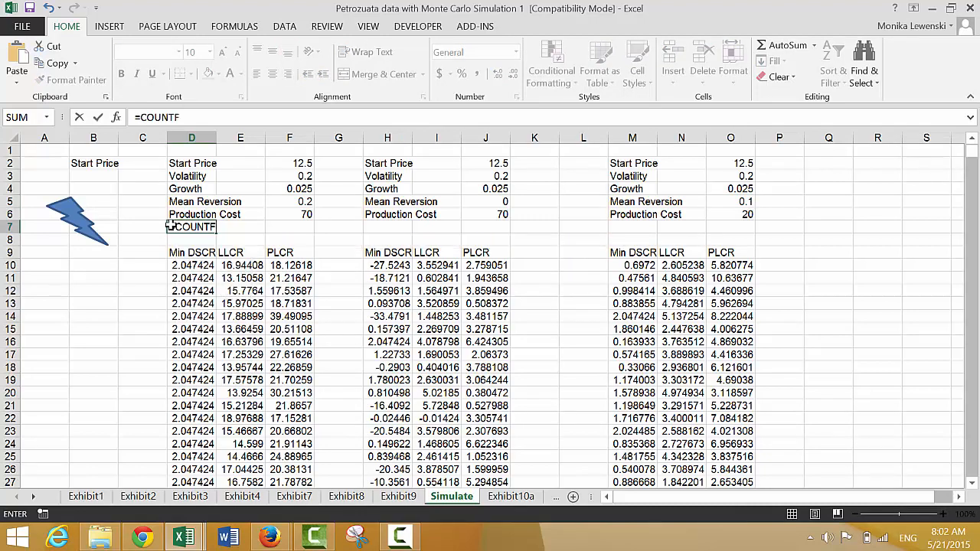
key(BackSpace)
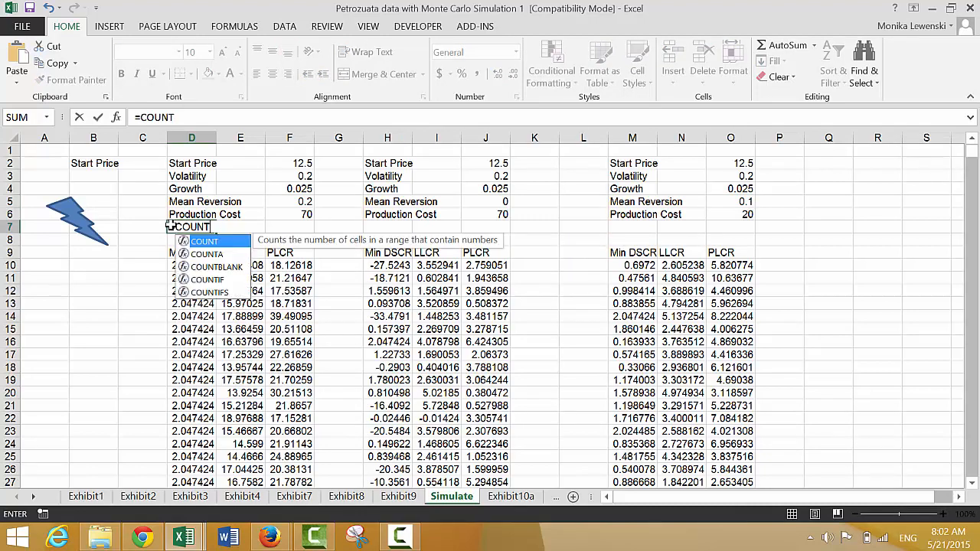
text(IF()
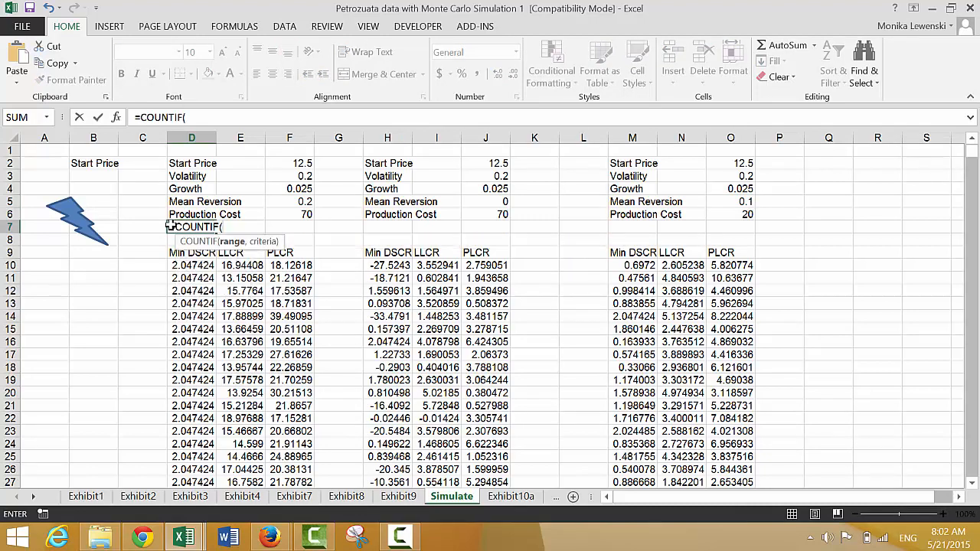
key(Down)
key(Down)
key(Down)
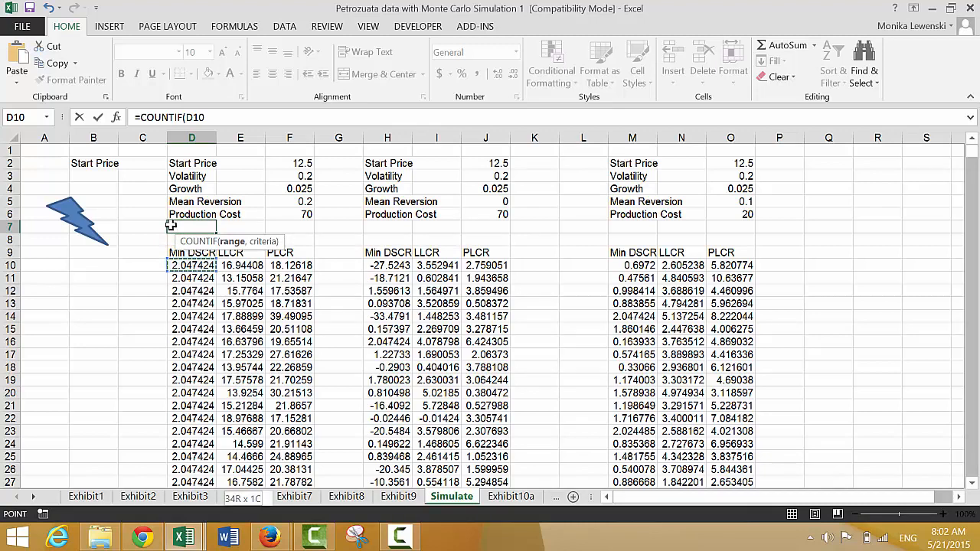
key(ctrl+shift+Down)
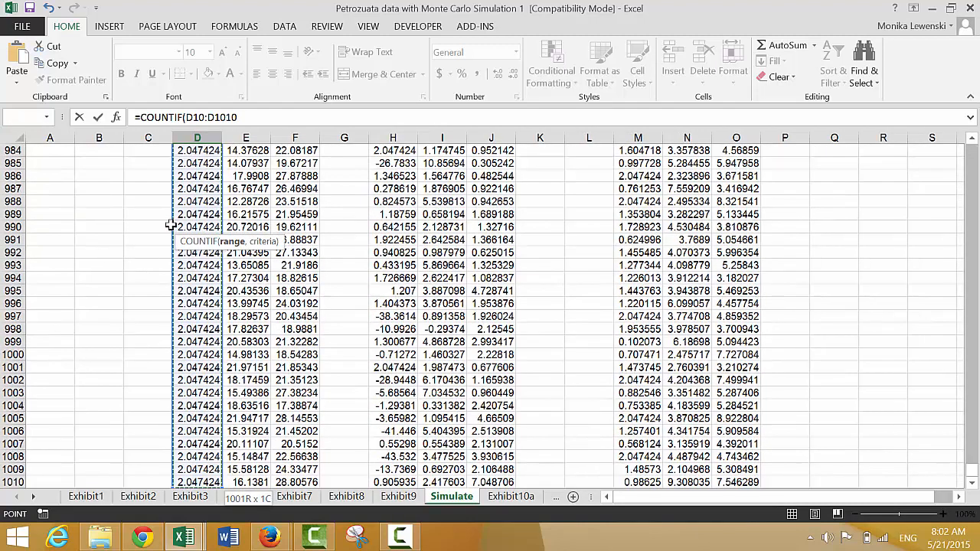
text(,"<1)
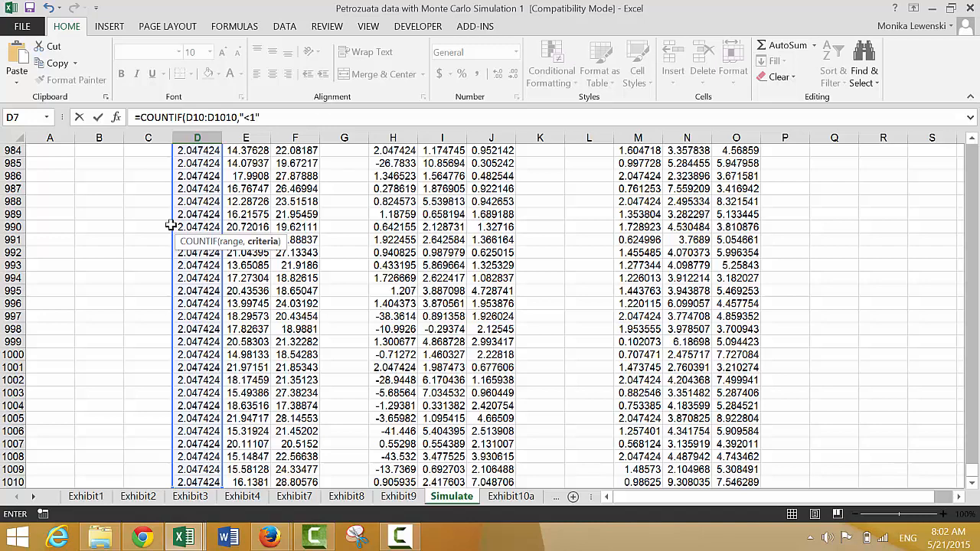
key(Return)
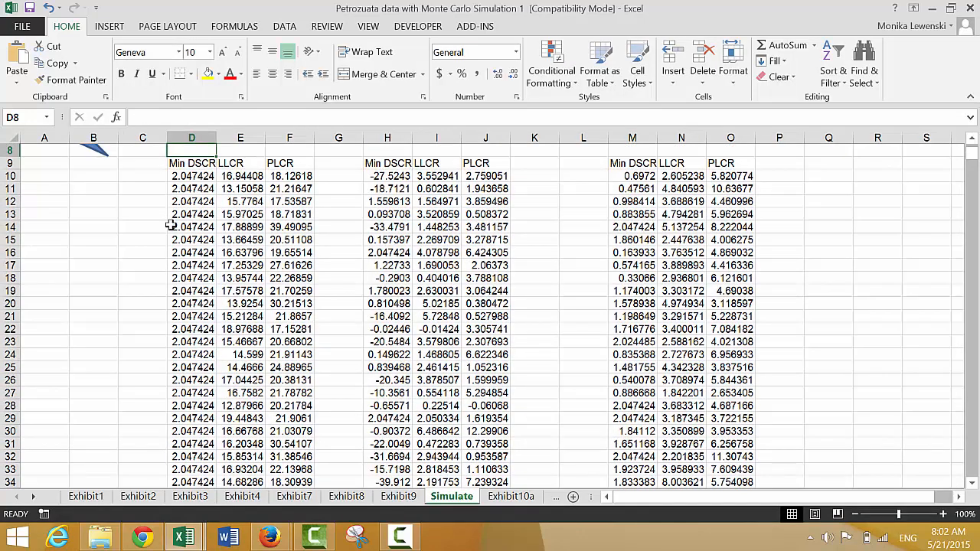
- Divide the COUNTIF formula in D7 by 1000 to turn the count into a default probability
scroll(170, 225, up, 1)
key(Up)
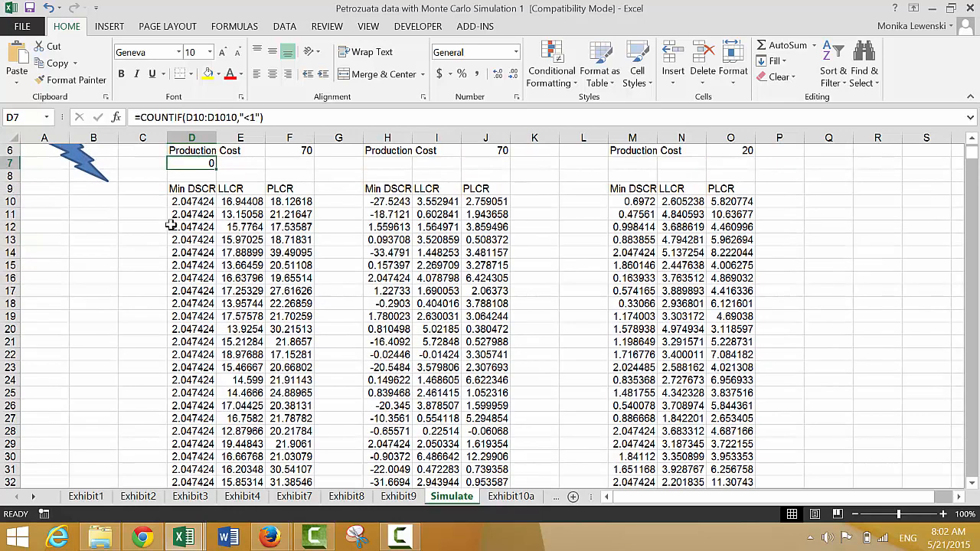
key(F2)
text(/1)
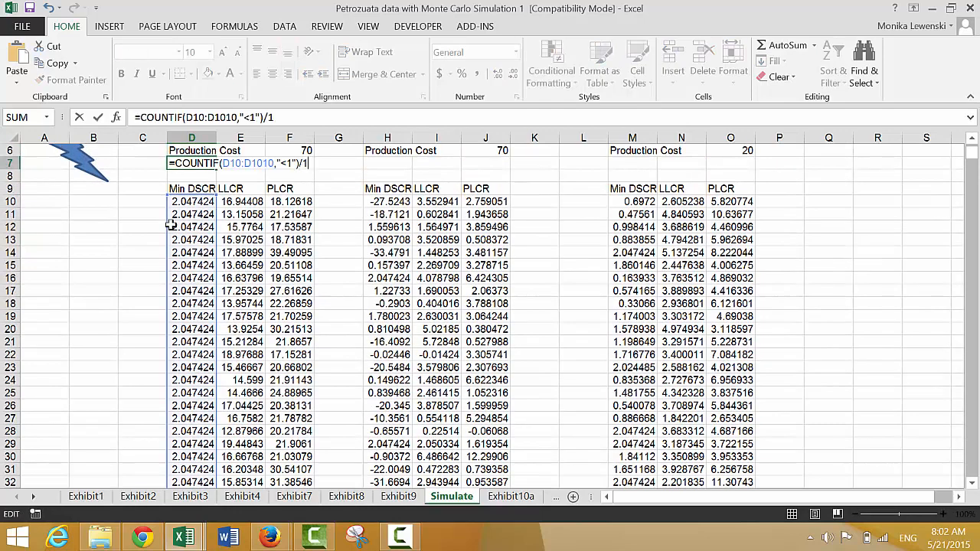
text(000)
key(Return)
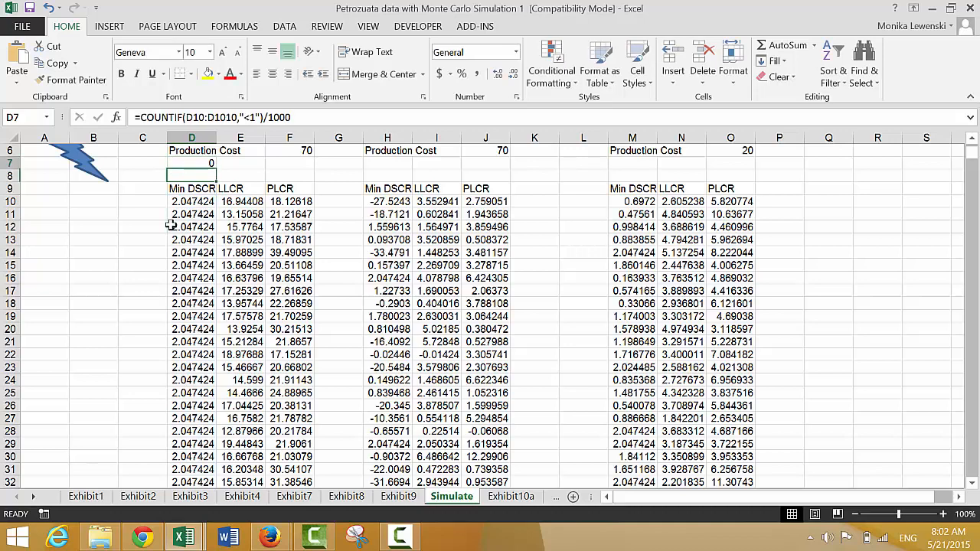
- Copy the D7 probability formula across to E7:F7 for the LLCR and PLCR columns
key(Up)
key(shift+Right)
key(shift+Right)
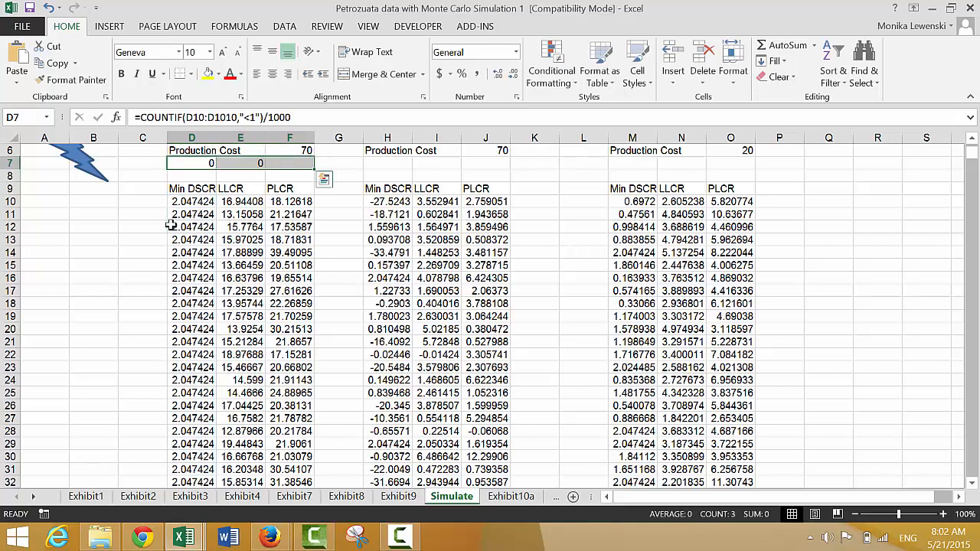
- Copy the default probability formulas in D7:F7 to H7:J7 above the second set of simulation results
key(ctrl+r)
key(Up)
key(Down)
key(shift+Right)
key(shift+Right)
key(ctrl+c)
key(Right)
key(Right)
key(Right)
key(Right)
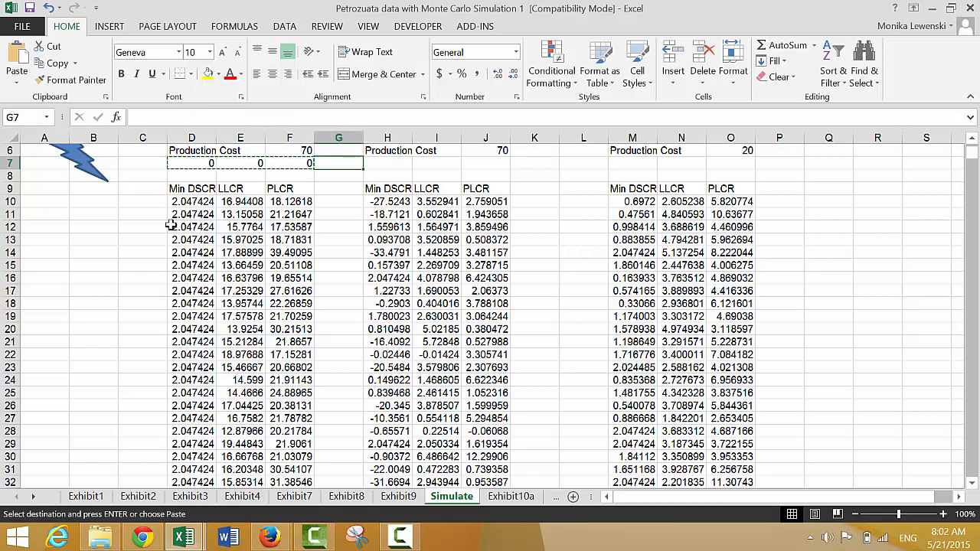
key(ctrl+v)
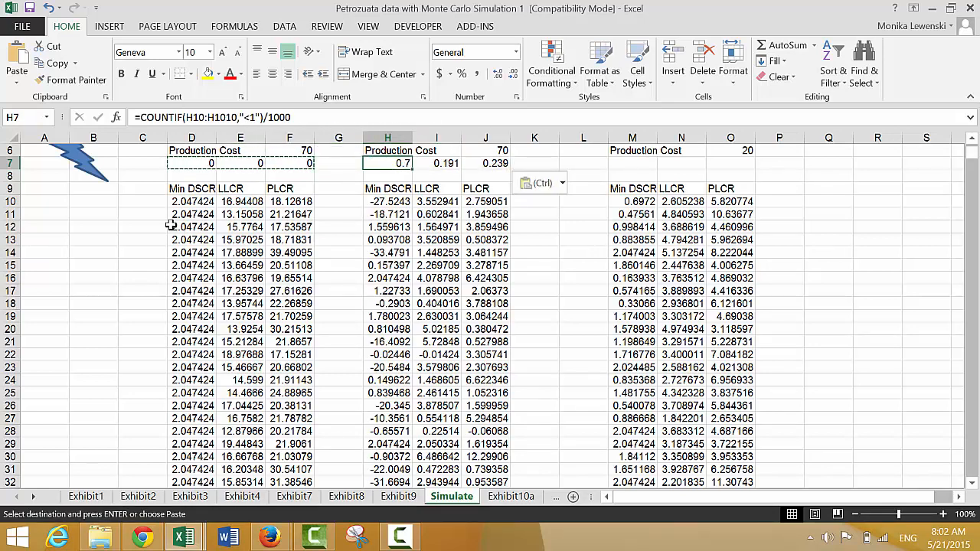
- Check the Mean Reversion and Production Cost inputs above the second set of results against its default probabilities
key(Up)
key(Up)
key(Up)
scroll(170, 226, up, 1)
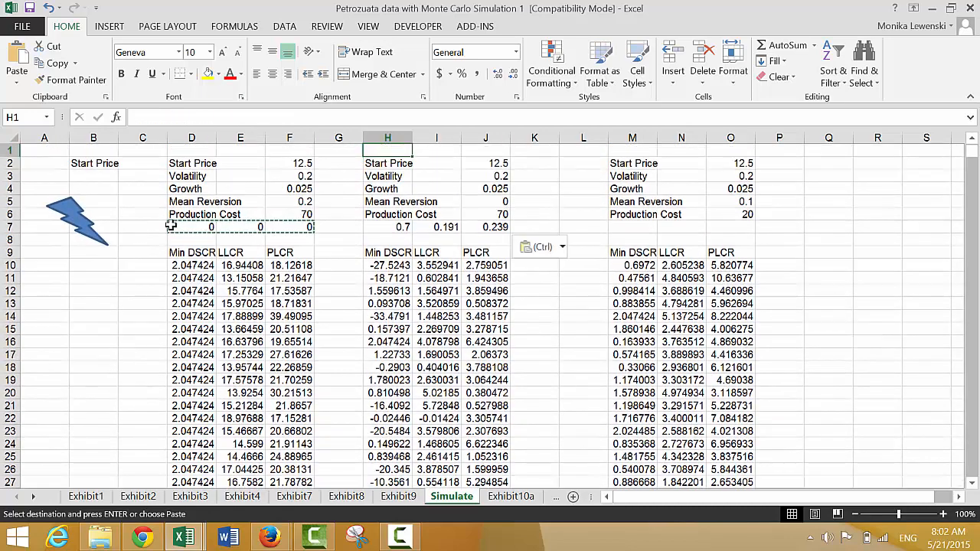
key(Up)
key(Up)
key(Down)
key(Down)
key(Down)
key(Down)
key(Down)
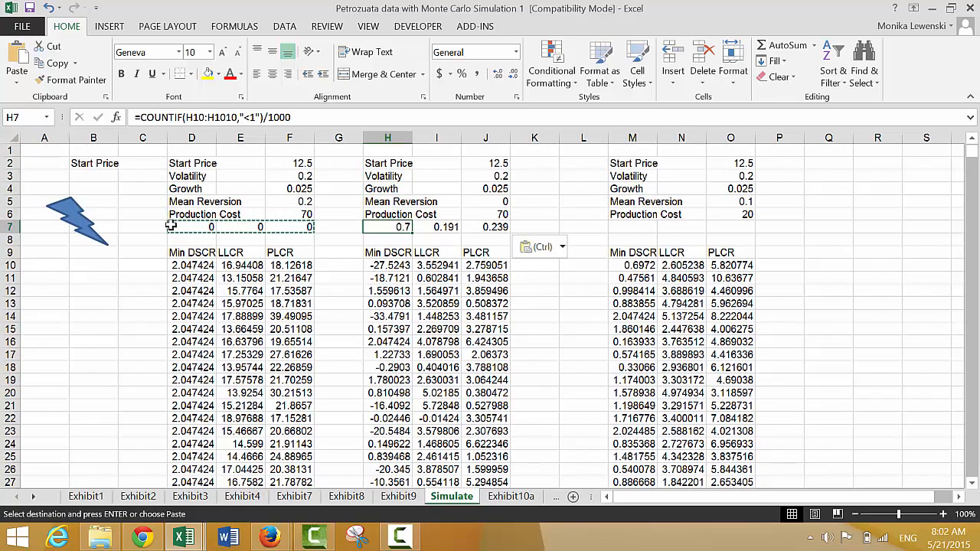
- Copy the default probability formulas in H7:J7 to M7:O7 above the third set of simulation results
key(Right)
key(Left)
key(shift+Right)
key(shift+Right)
key(ctrl+c)
key(Right)
key(Right)
key(Right)
key(Right)
key(Right)
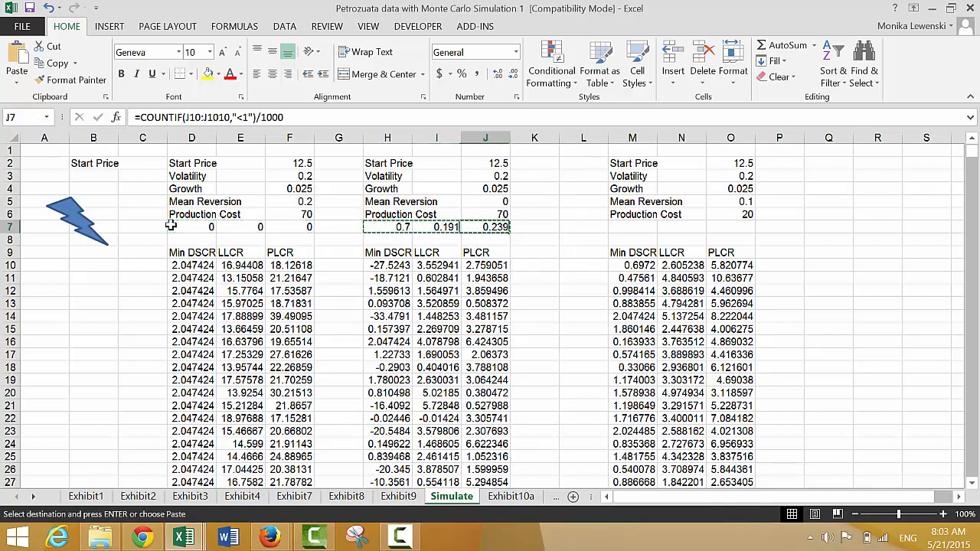
key(ctrl+v)
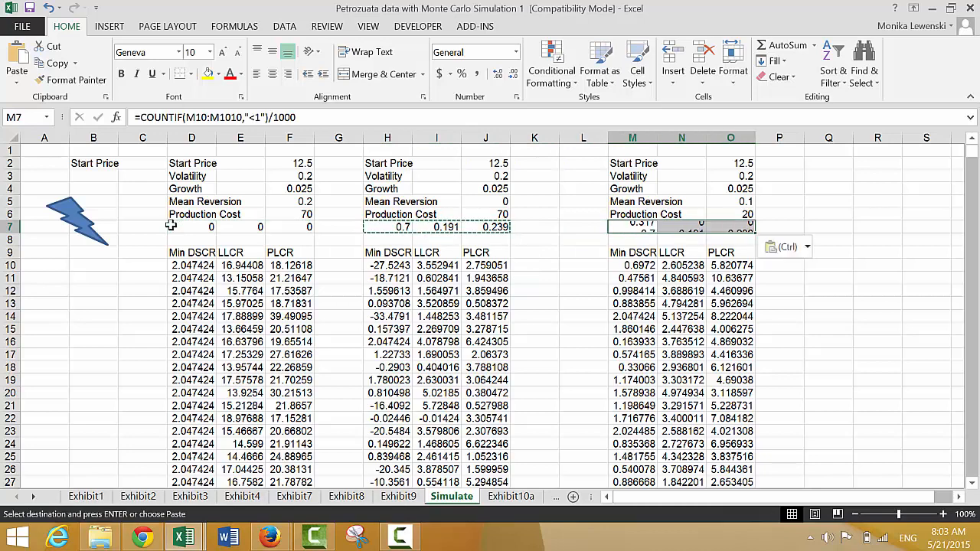
- Compare the Min DSCR, LLCR and PLCR default probabilities in row 7 across the three scenarios
key(Left)
key(Left)
key(Right)
key(Right)
key(Right)
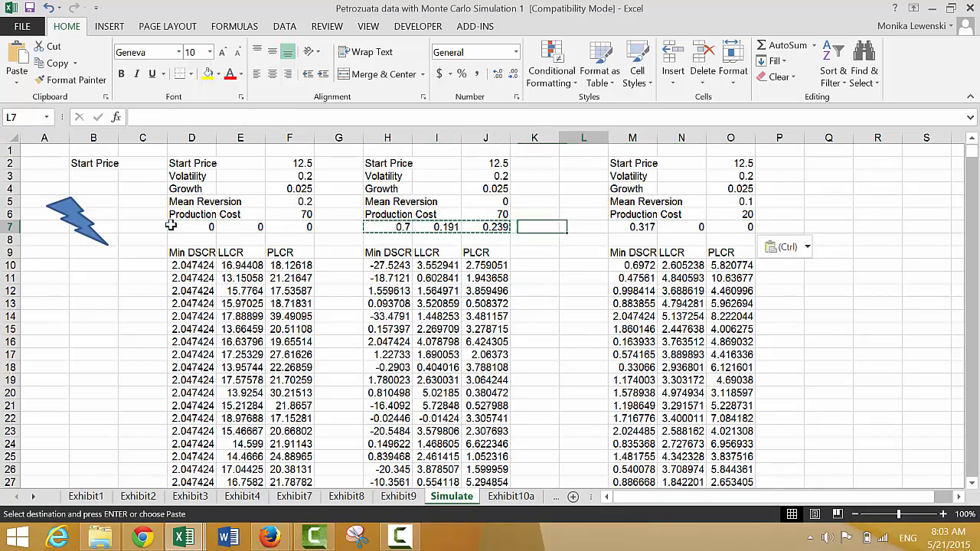
key(Left)
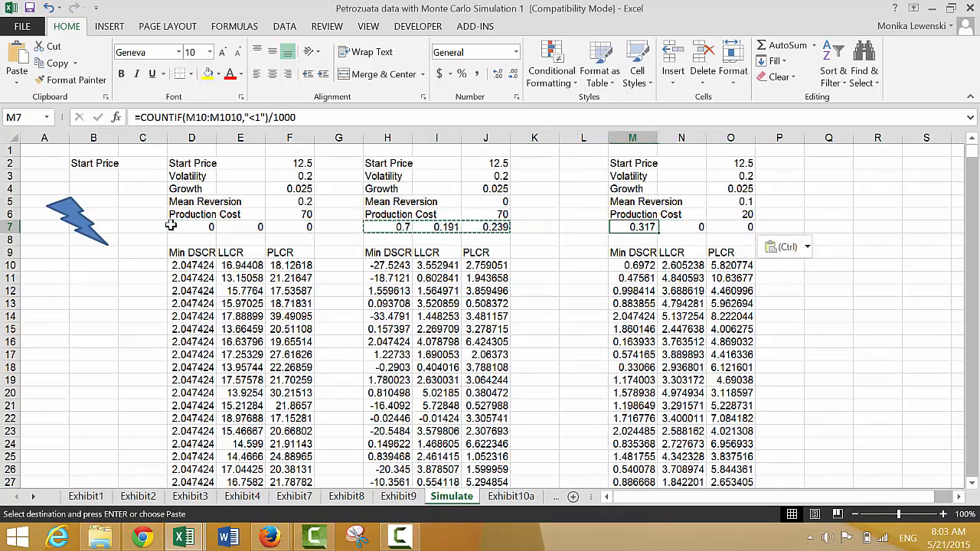
key(Right)
key(Right)
key(Left)
key(Left)
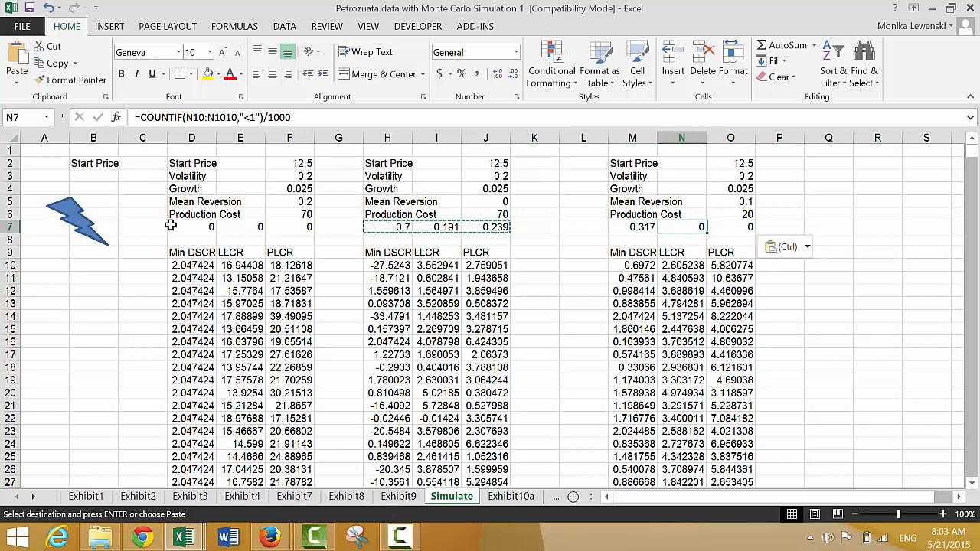
key(Right)
key(Right)
key(Left)
key(Left)
key(Left)
key(Left)
key(Left)
key(Left)
key(Left)
key(Left)
key(Left)
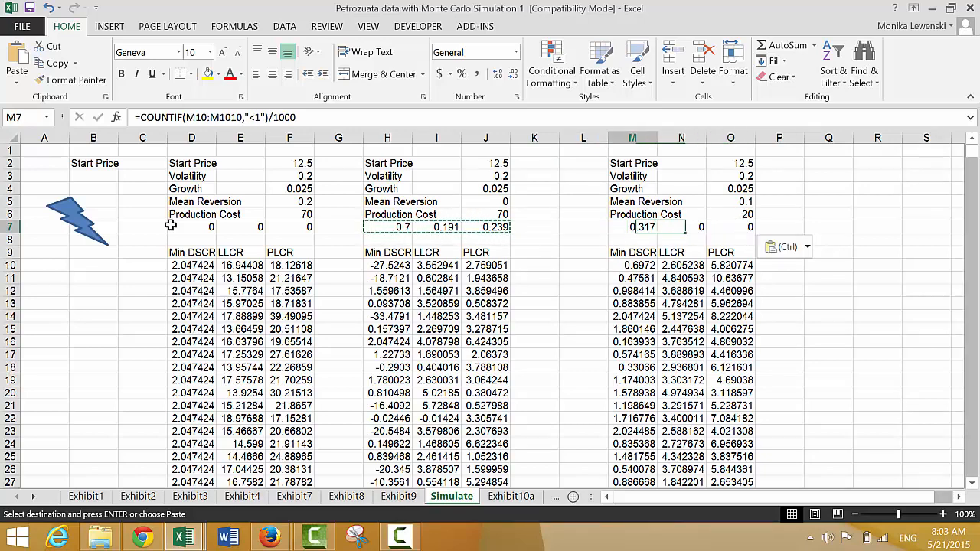
key(Left)
key(Left)
key(Left)
key(Left)
key(Left)
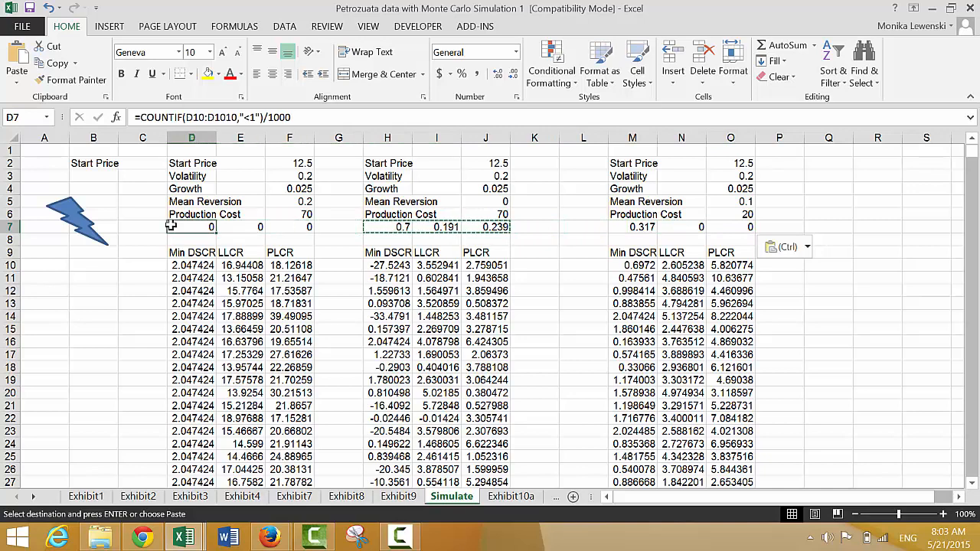
key(Up)
key(Up)
key(Up)
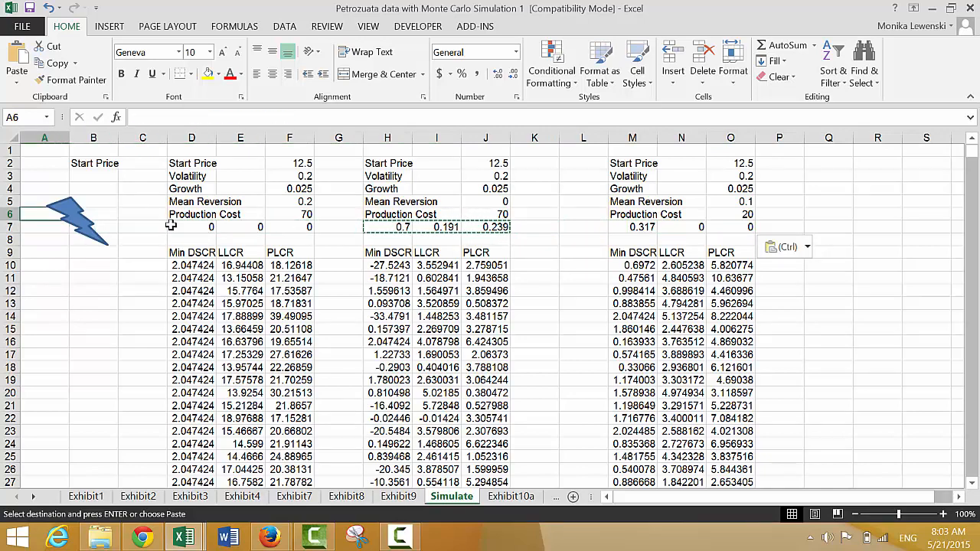
key(Down)
key(Down)
key(Down)
key(Down)
key(Down)
key(Down)
key(Down)
key(Down)
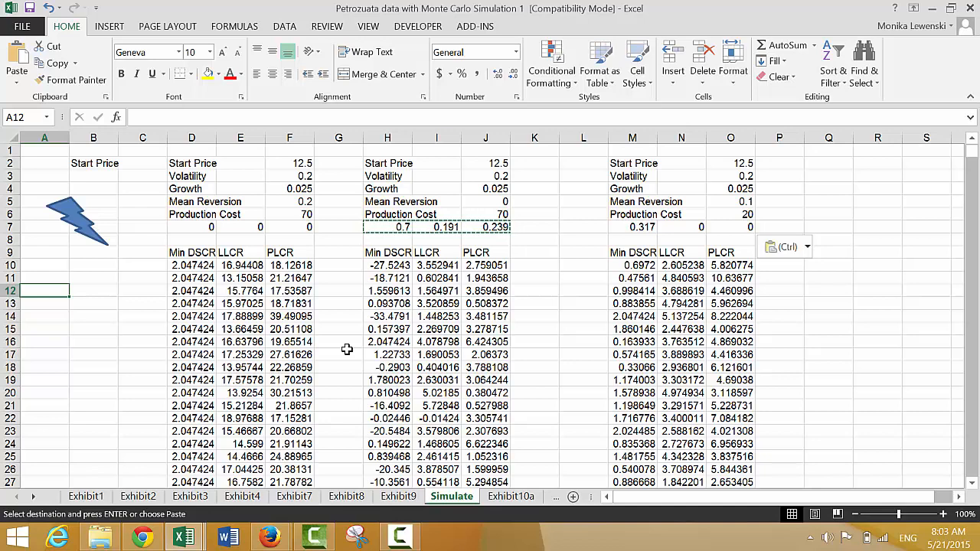
click(399, 537)
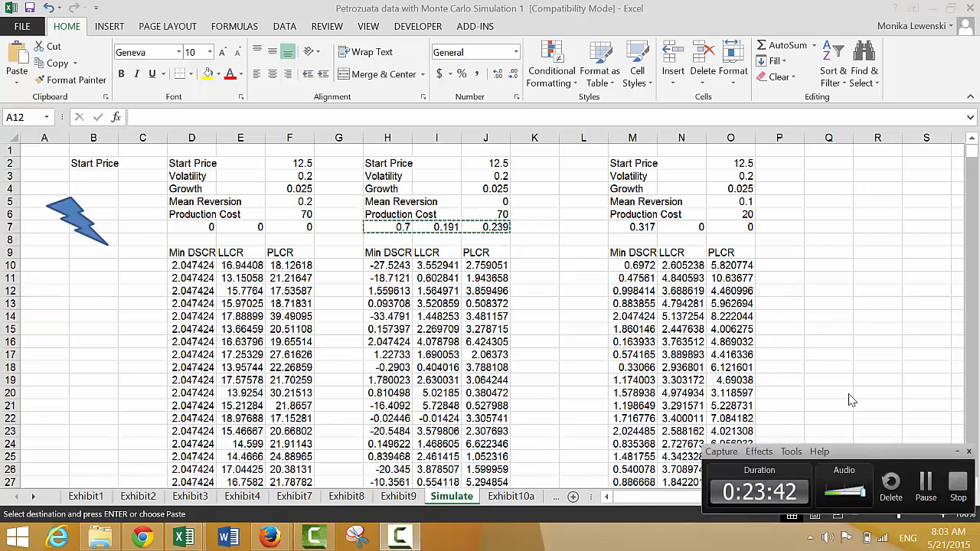